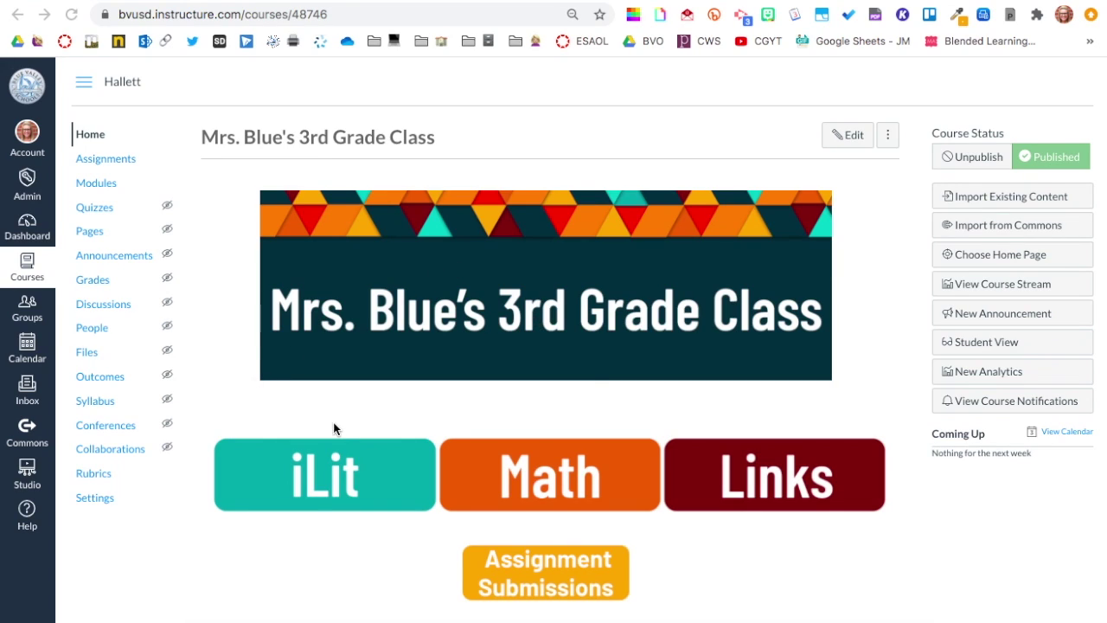
# - View the existing iLit Learning Targets page, and look through the two electricity units in the course modules list
pyautogui.click(326, 461)
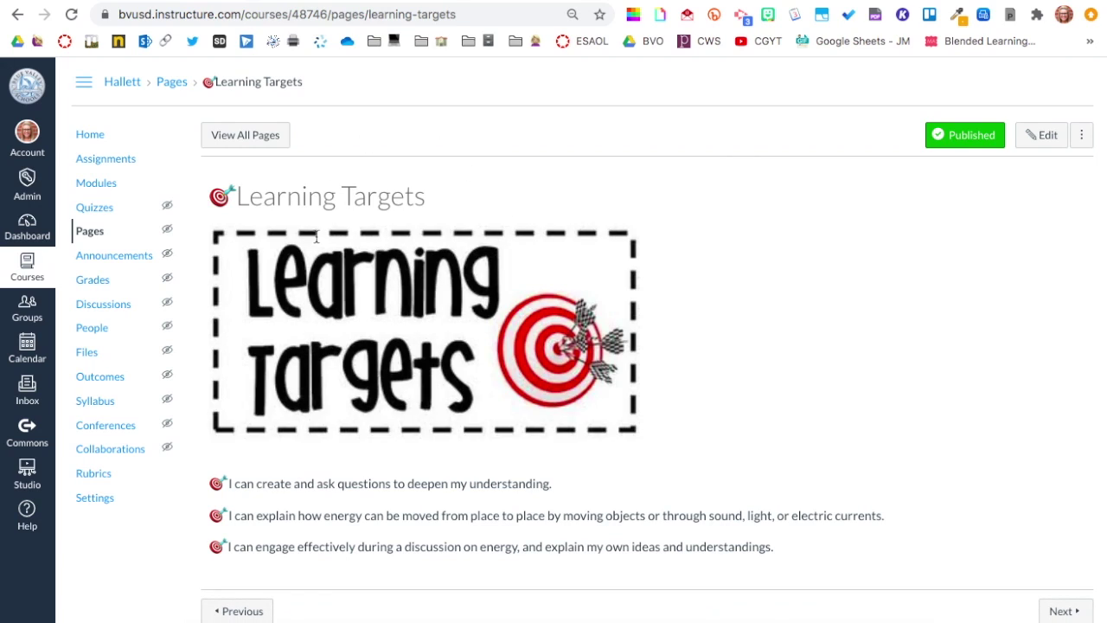
pyautogui.click(106, 183)
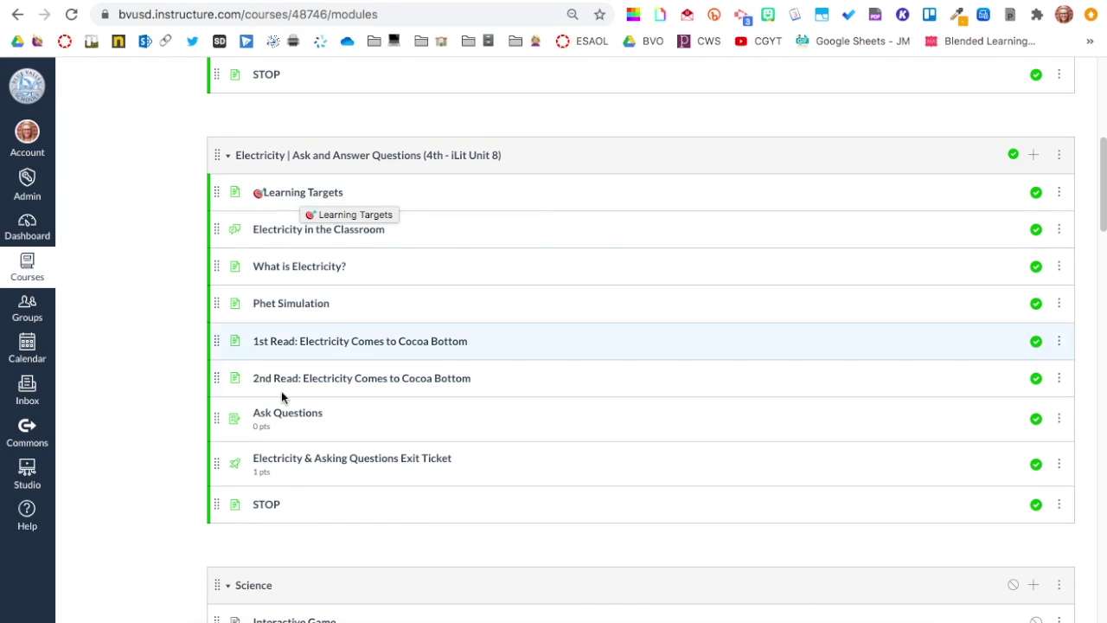
pyautogui.scroll(1, 352, 345)
pyautogui.scroll(10, 350, 341)
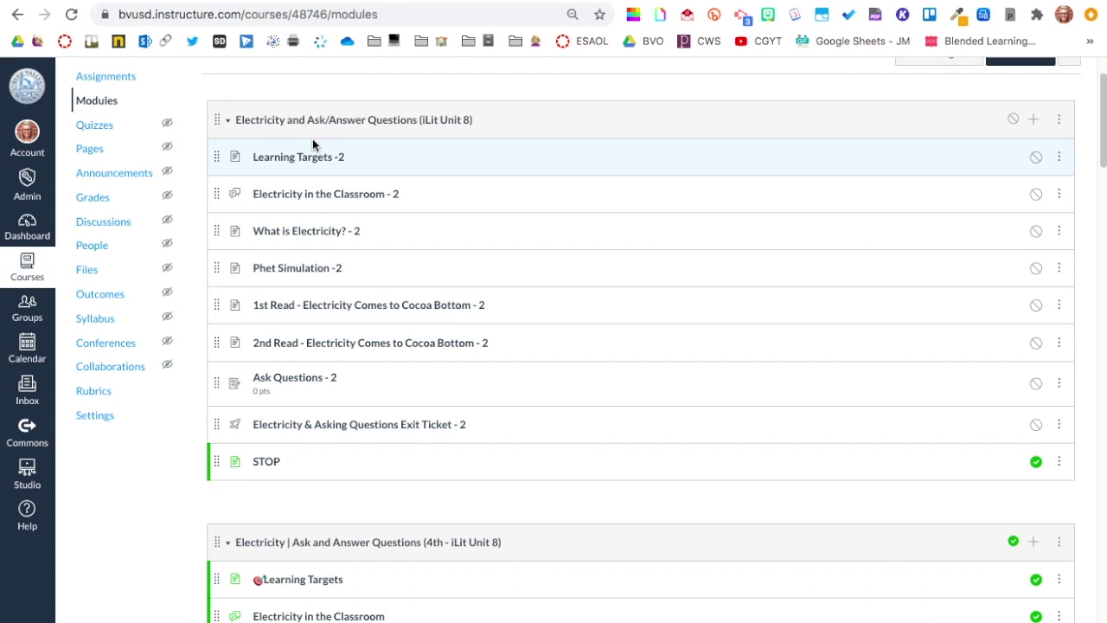
# - Duplicate the modules browser tab and open the published Learning Targets page in one copy as a reference, returning to the other
pyautogui.rightClick(222, 2)
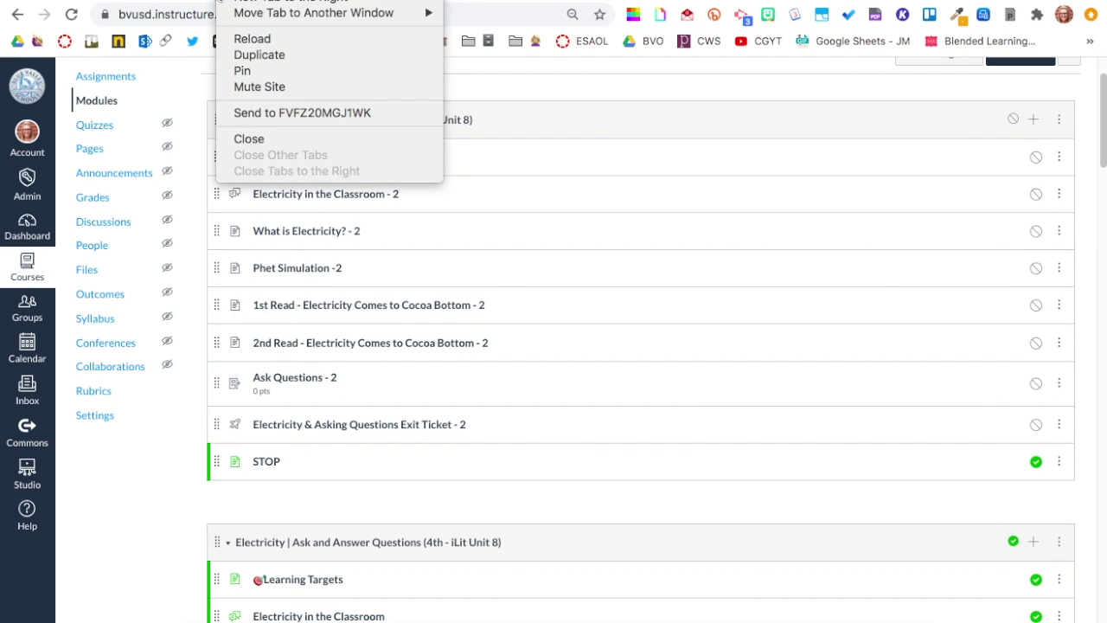
pyautogui.click(242, 55)
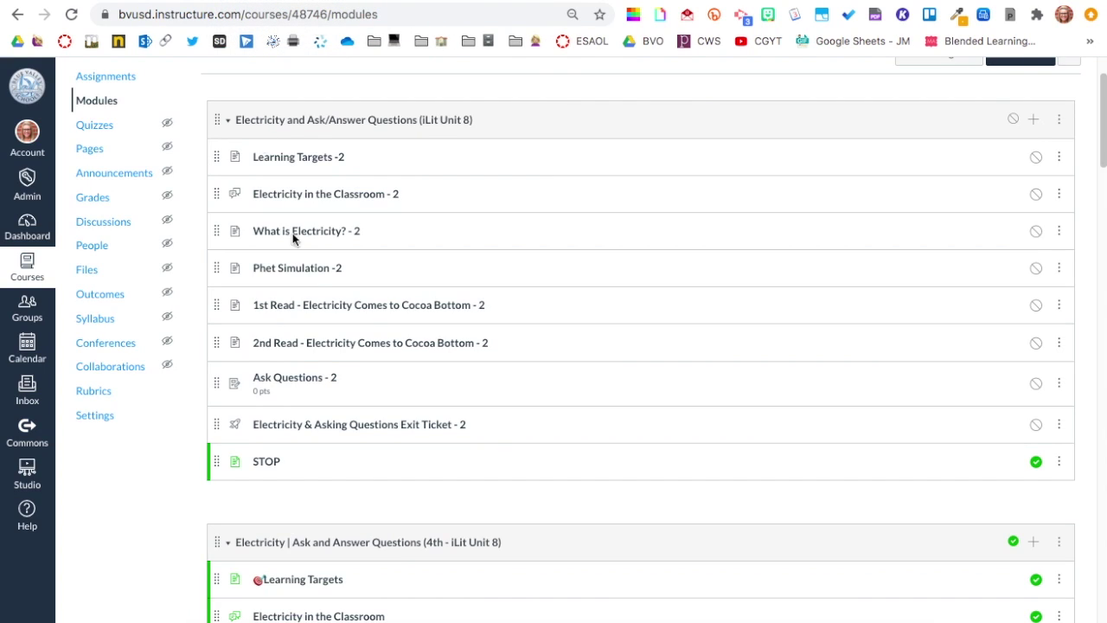
pyautogui.scroll(-2, 313, 287)
pyautogui.rightClick(283, 490)
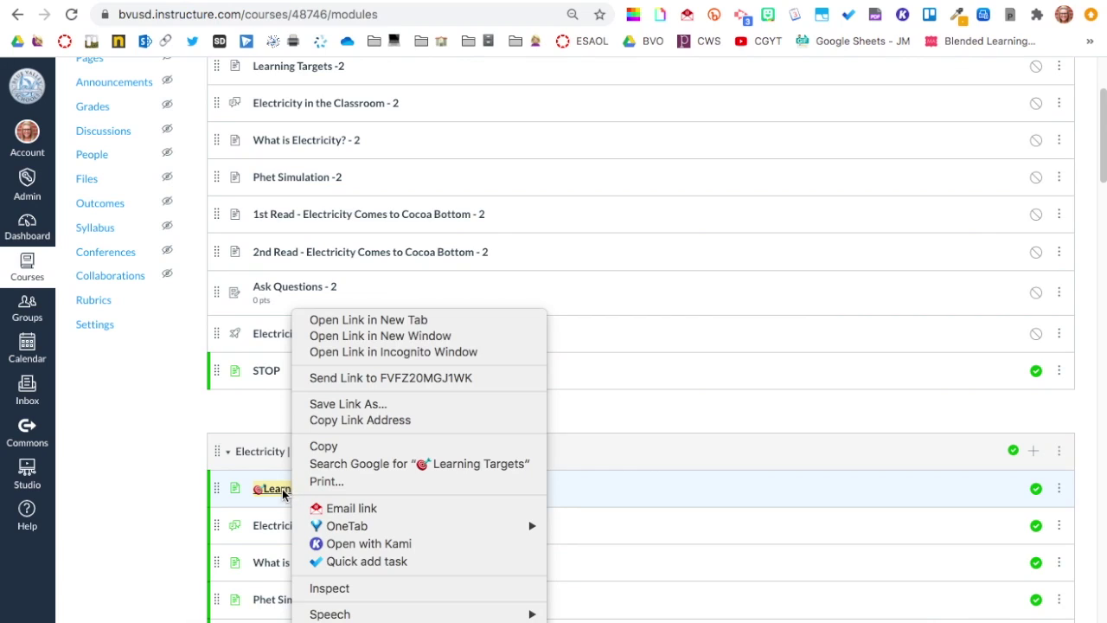
pyautogui.click(281, 489)
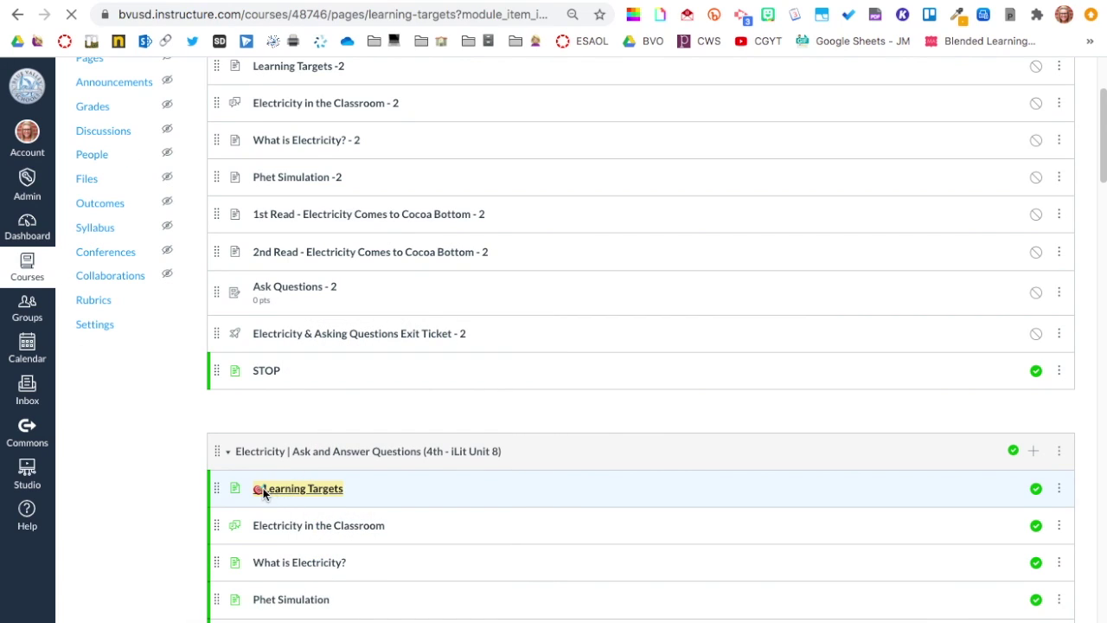
pyautogui.press('super+bracketleft')
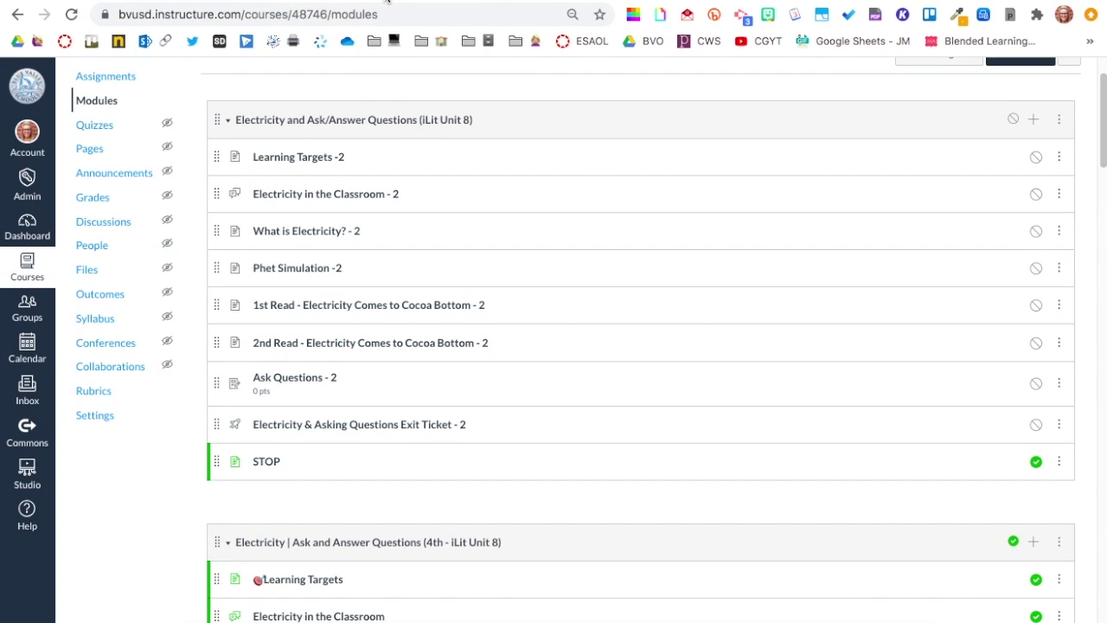
# - Open the Learning Targets -2 page for editing and enlarge its content box to about 295 pixels high
pyautogui.click(302, 161)
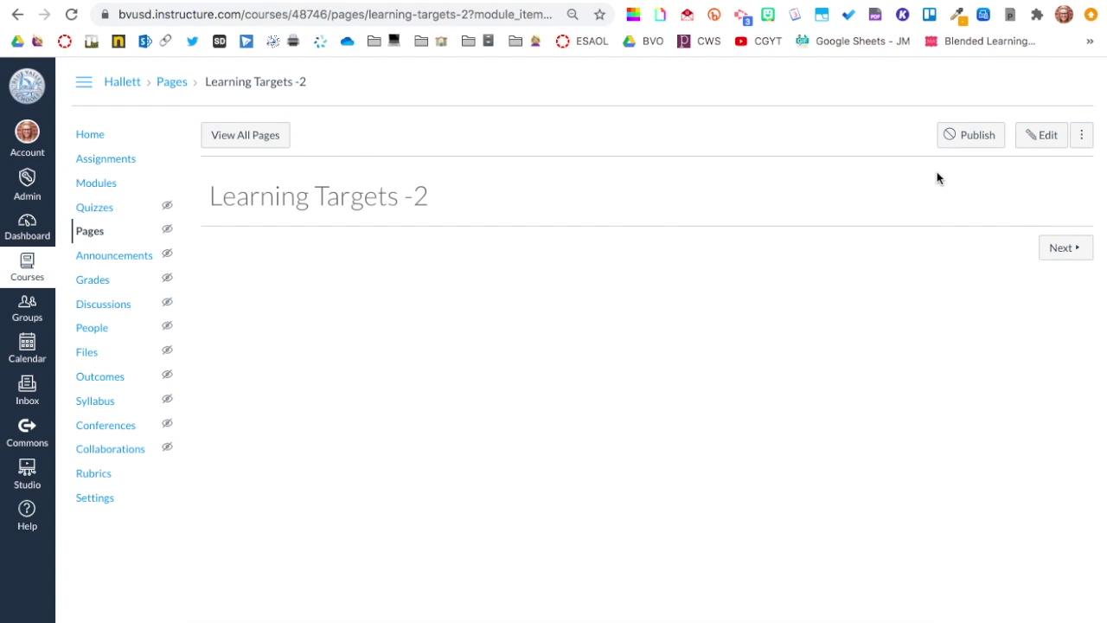
pyautogui.click(1044, 139)
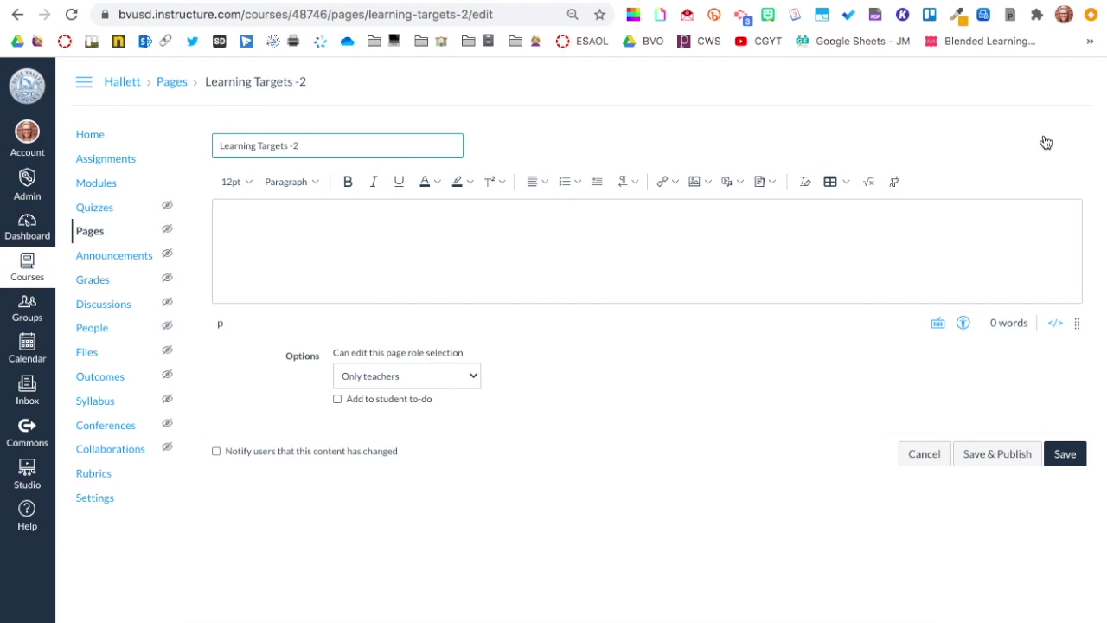
pyautogui.moveTo(1076, 325); pyautogui.dragTo(1073, 542)
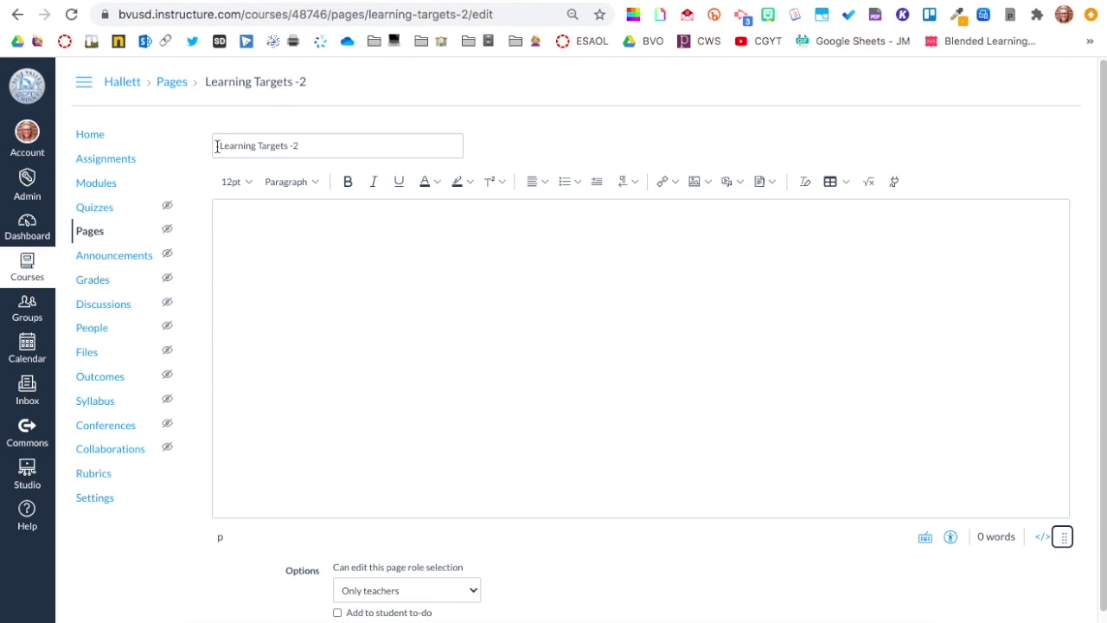
# - Insert a target emoji at the start of the page title Learning Targets -2
pyautogui.click(217, 145)
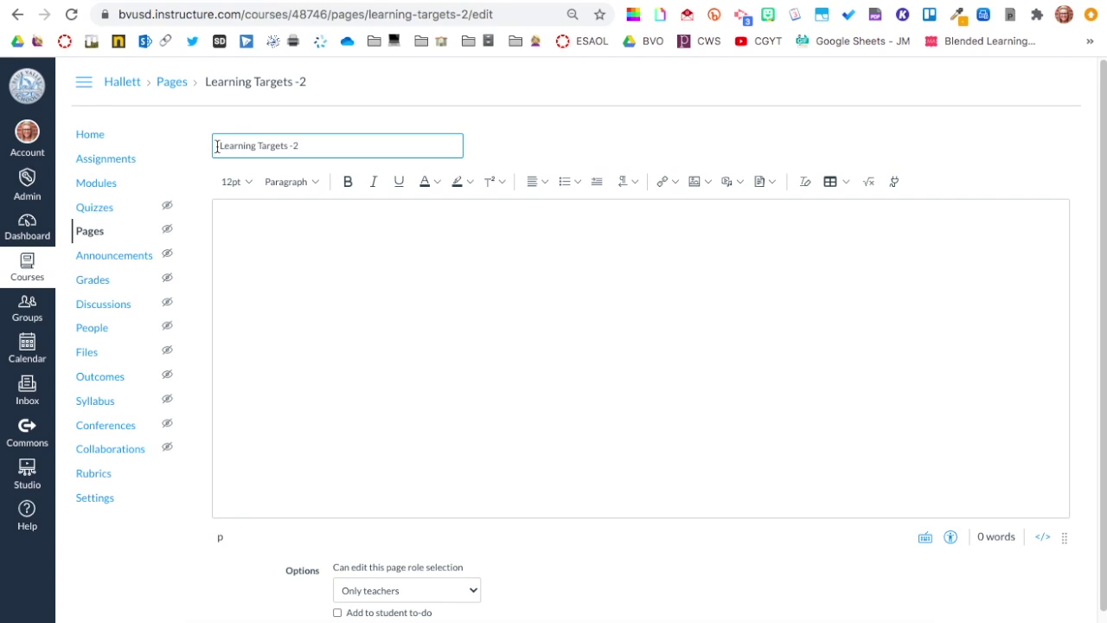
pyautogui.press('ctrl+super+space')
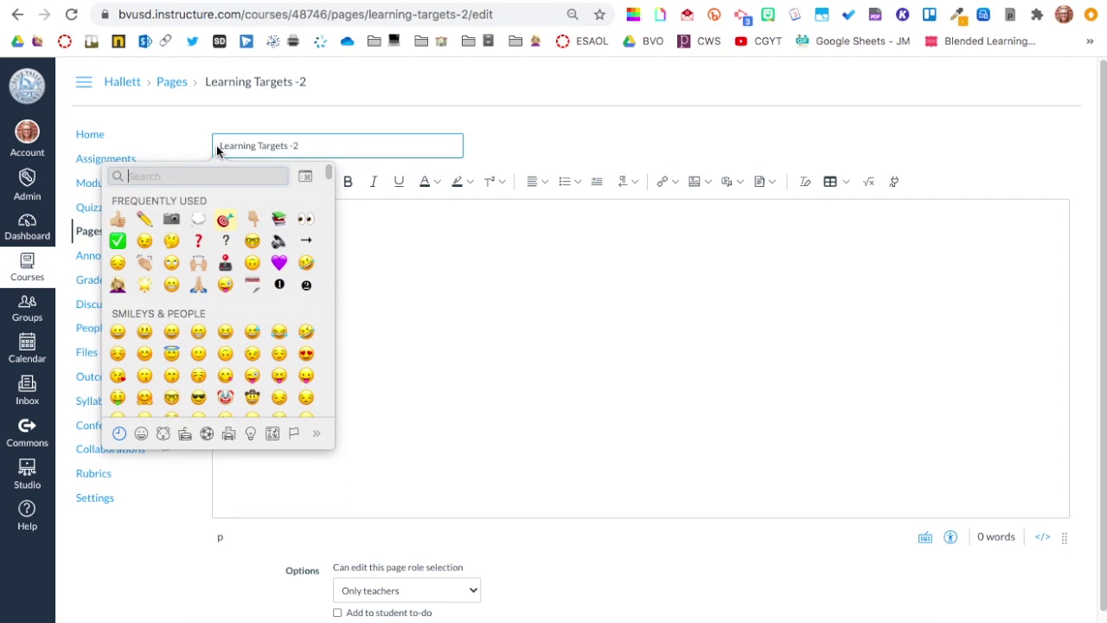
pyautogui.click(228, 222)
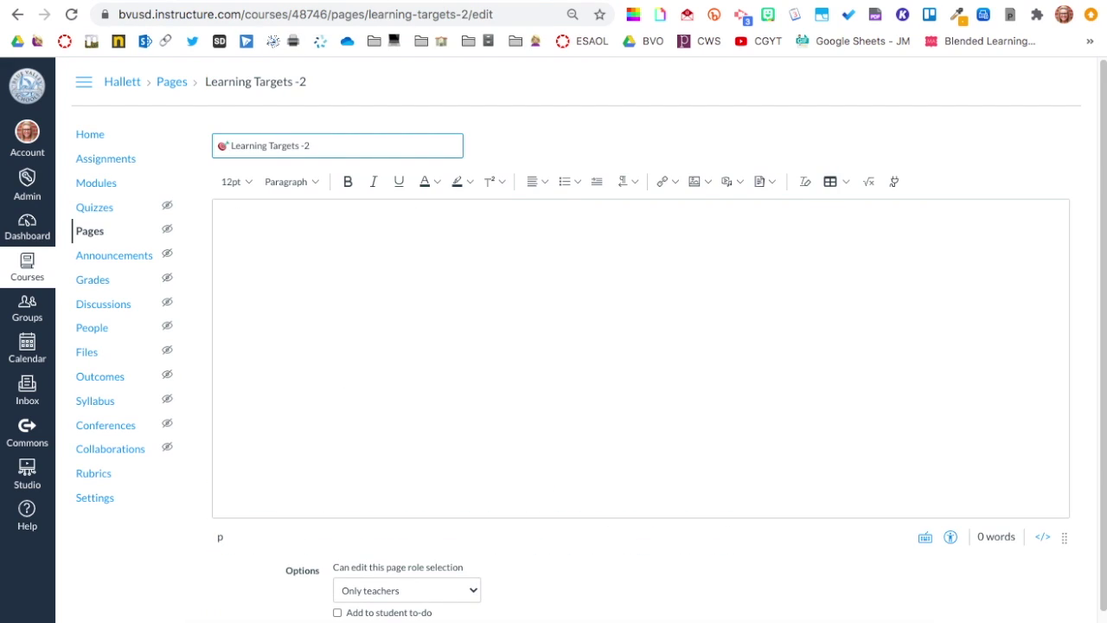
# - Search Google Images for "learning targets" in a new browser tab
pyautogui.hotkey('ctrl', 't')
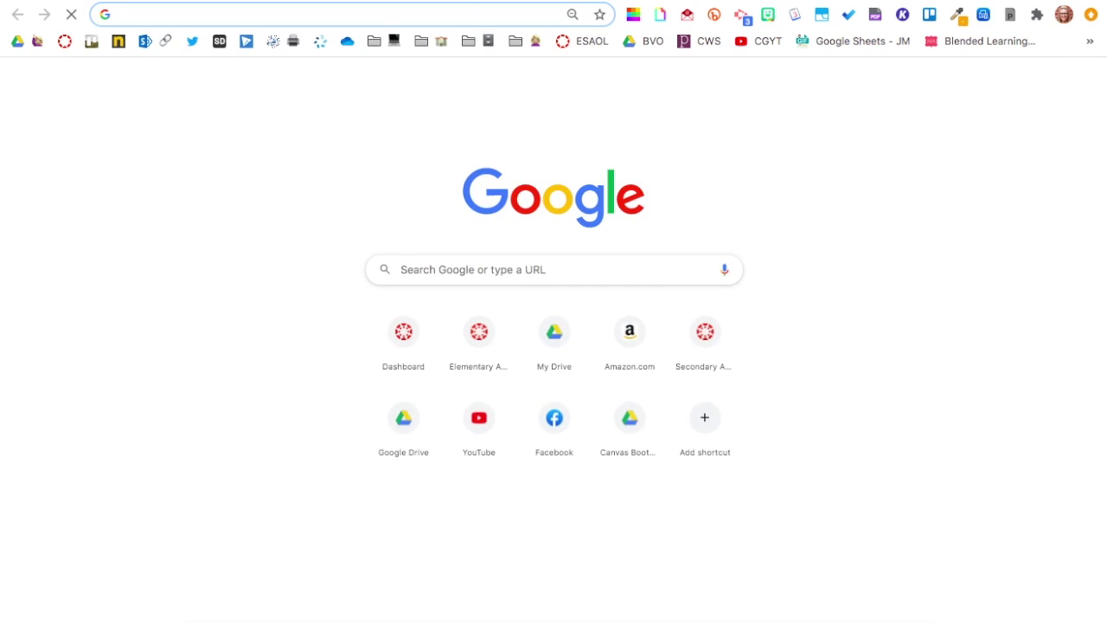
pyautogui.write('learning targets')
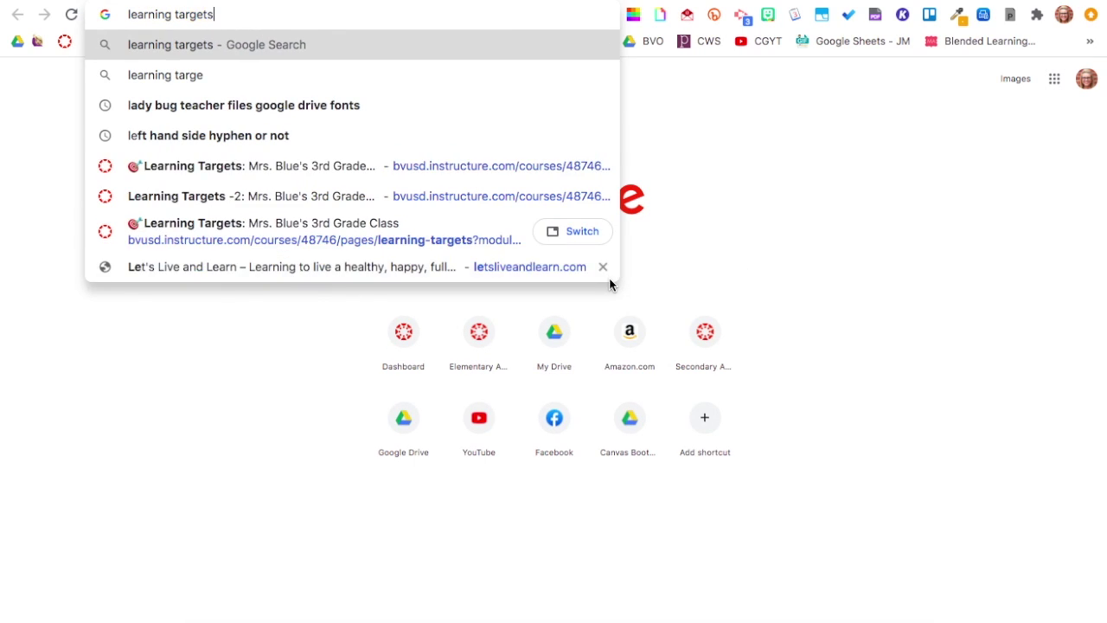
pyautogui.press('Return')
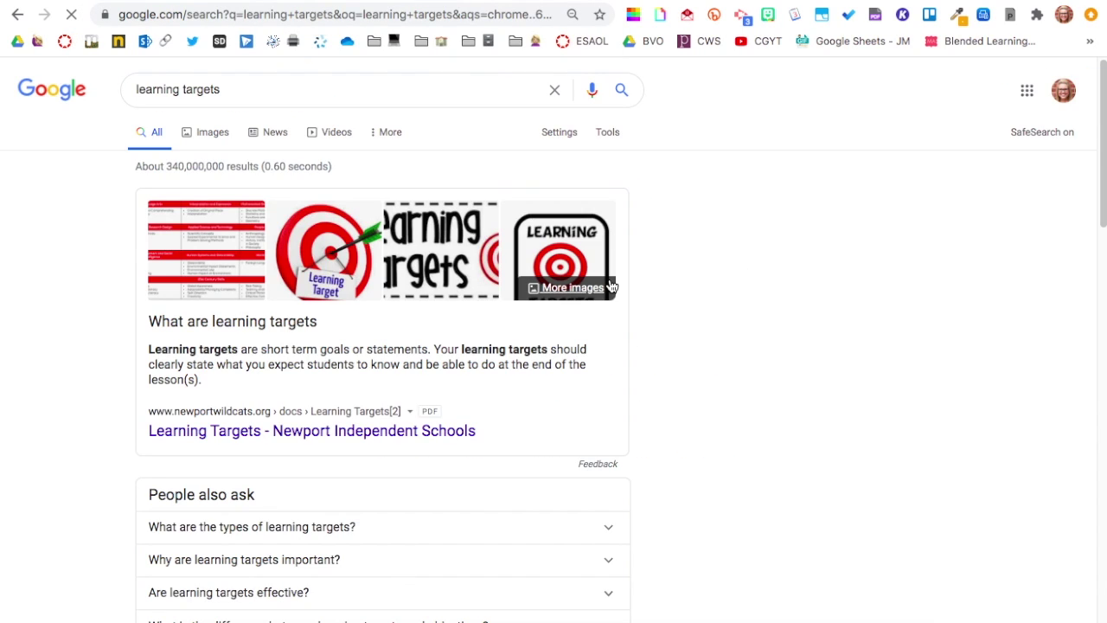
pyautogui.click(212, 132)
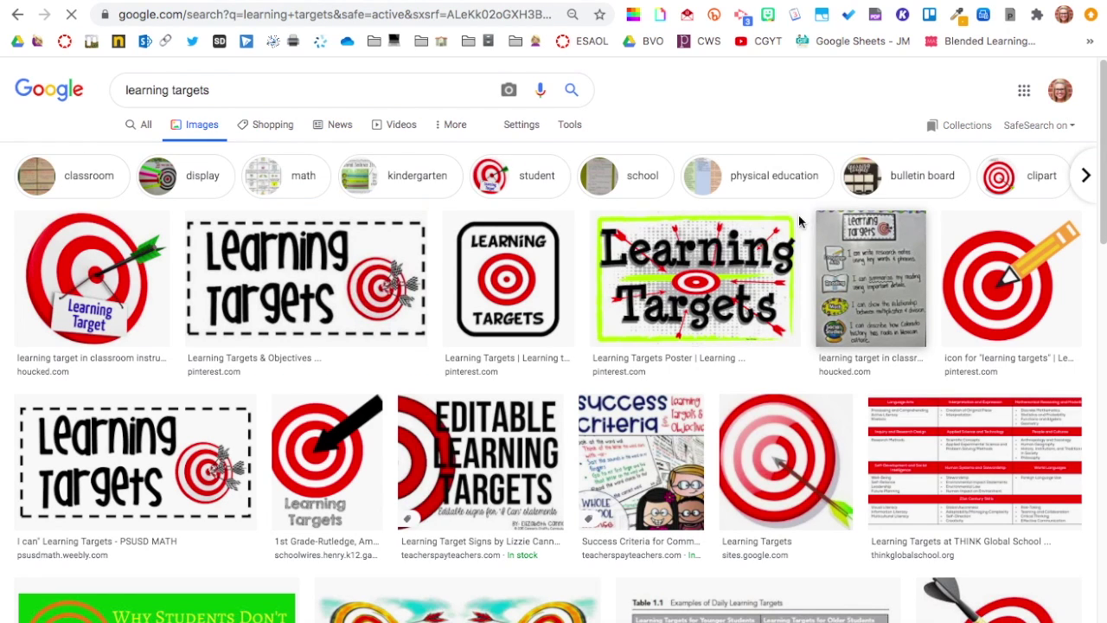
# - Save the dashed-border Learning Targets image from Pinterest to the Desktop as a JPEG named "learning target"
pyautogui.rightClick(257, 268)
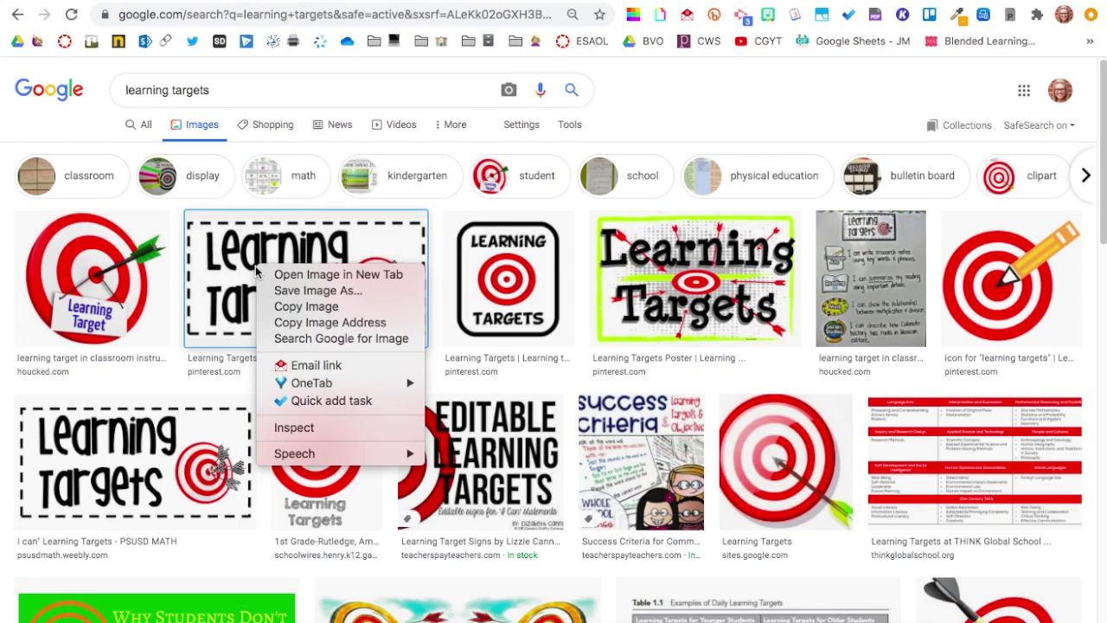
pyautogui.click(294, 291)
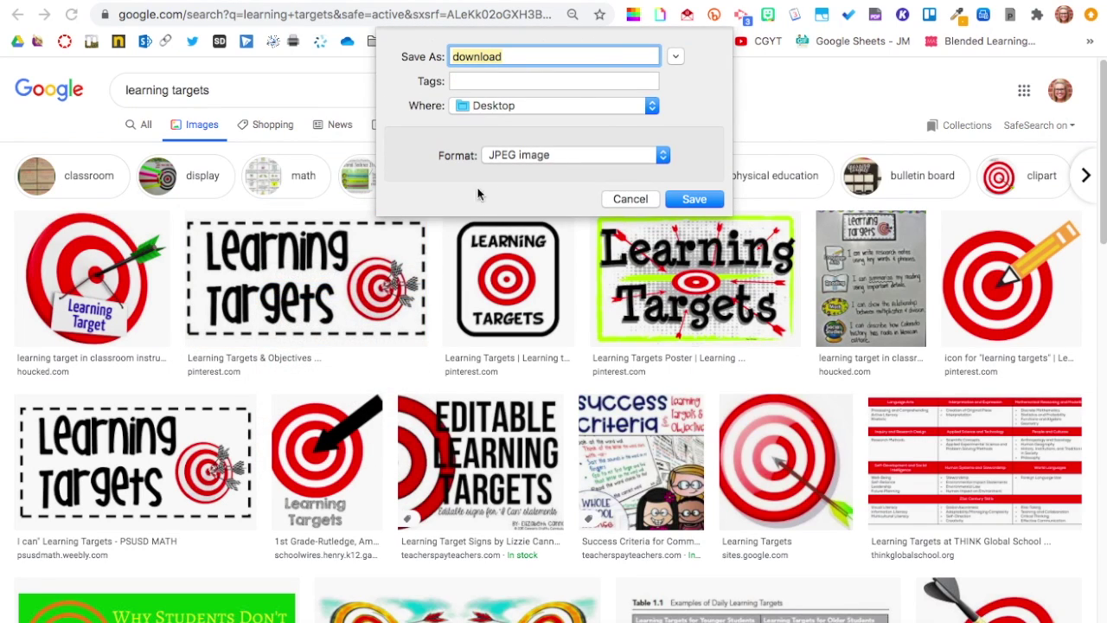
pyautogui.click(516, 158)
pyautogui.click(516, 155)
pyautogui.click(514, 58)
pyautogui.press('BackSpace')
pyautogui.press('BackSpace')
pyautogui.press('BackSpace')
pyautogui.press('BackSpace')
pyautogui.press('BackSpace')
pyautogui.press('BackSpace')
pyautogui.press('BackSpace')
pyautogui.press('BackSpace')
pyautogui.write('learning target')
pyautogui.press('Return')
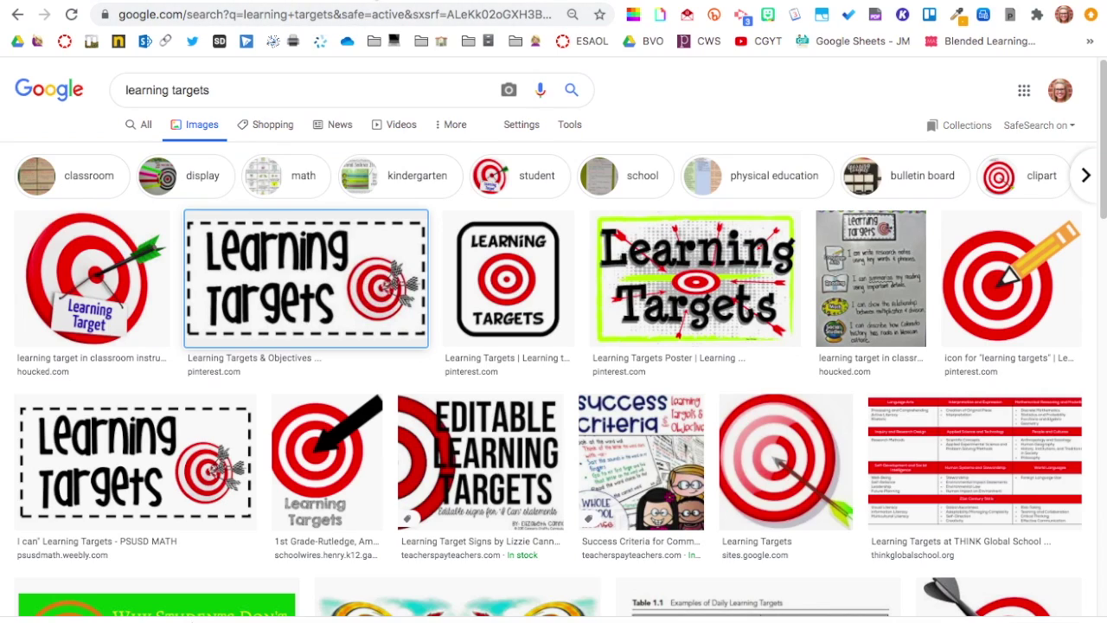
# - Upload learning target.jpeg from the Desktop into the body of the Learning Targets -2 page
pyautogui.hotkey('ctrl', 'Tab')
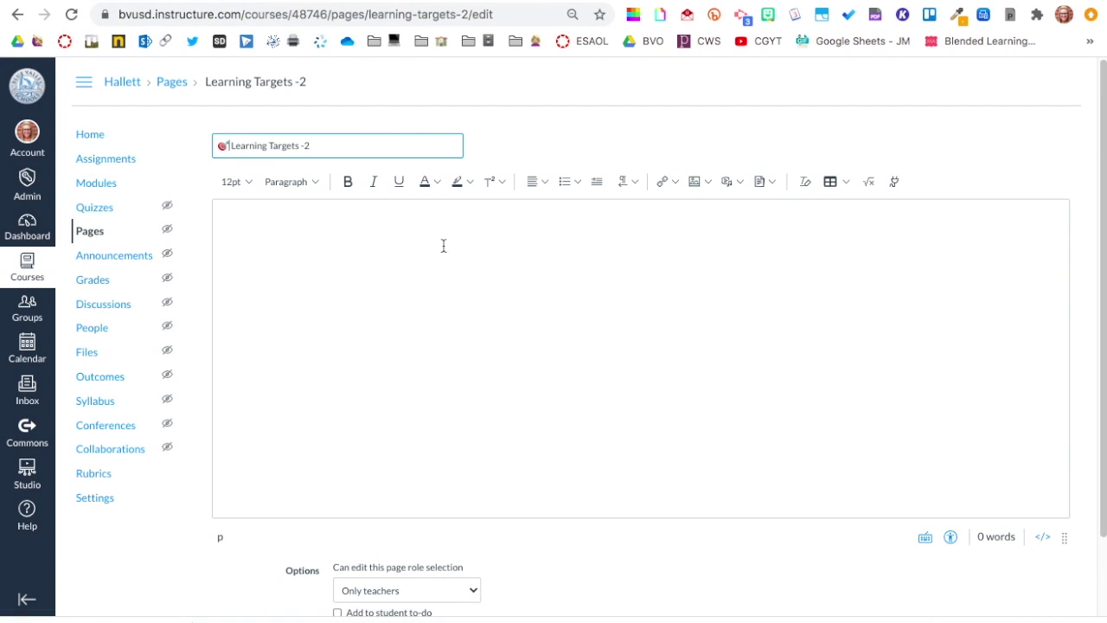
pyautogui.click(710, 184)
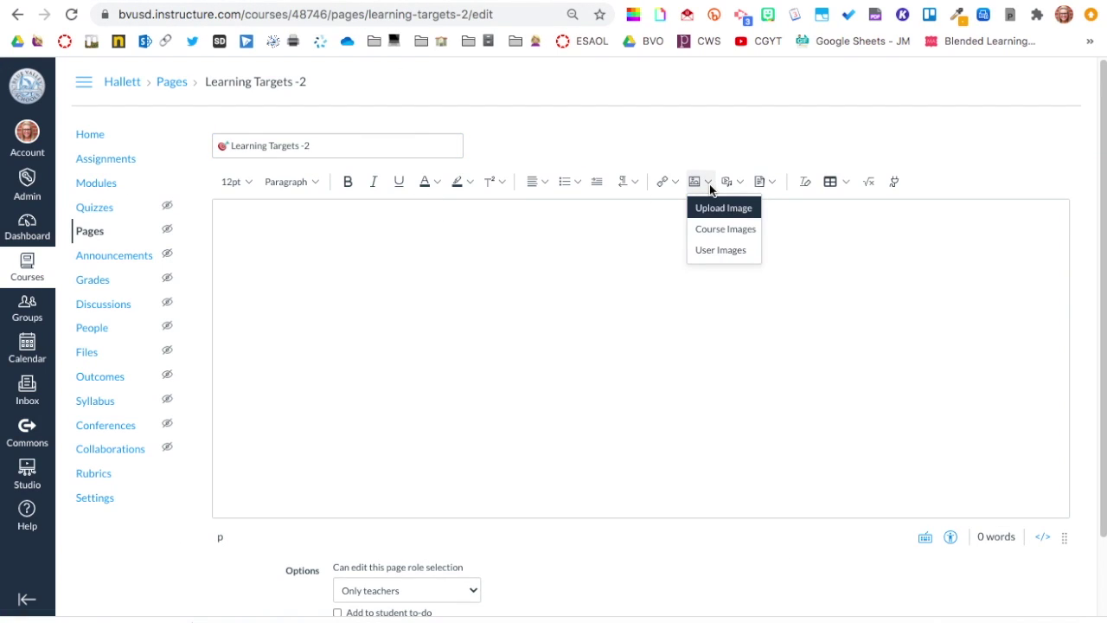
pyautogui.click(706, 211)
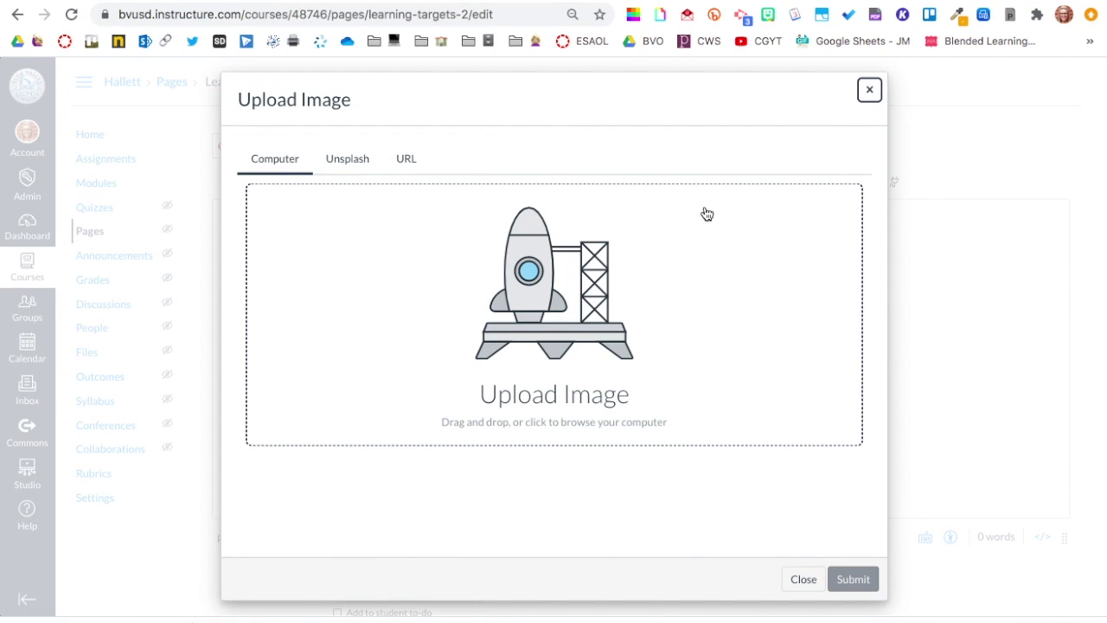
pyautogui.click(552, 279)
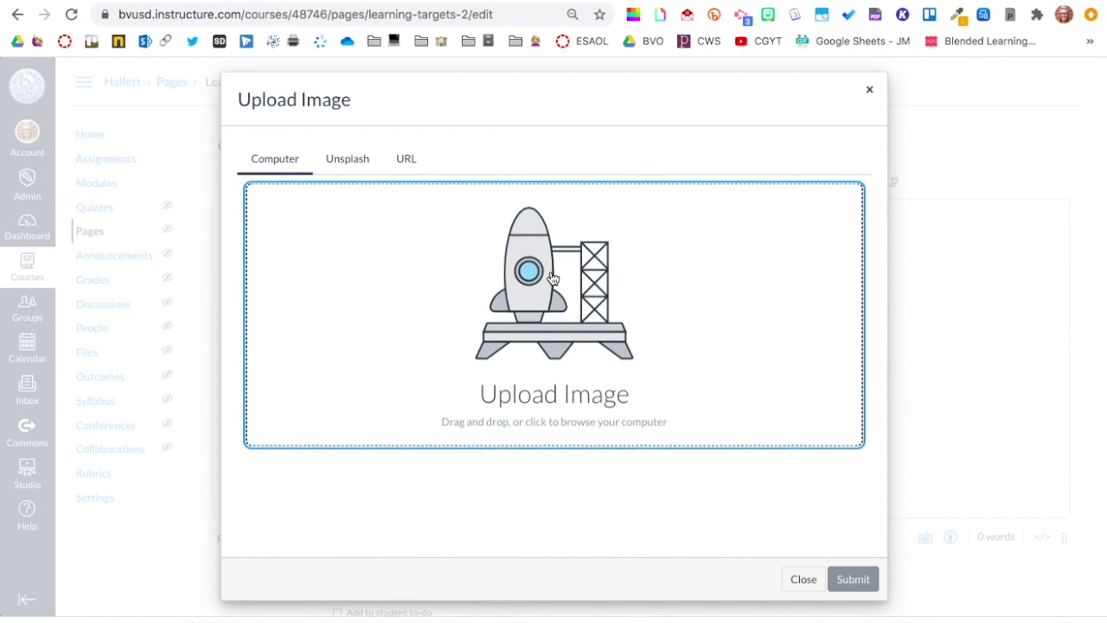
pyautogui.click(482, 114)
pyautogui.click(813, 329)
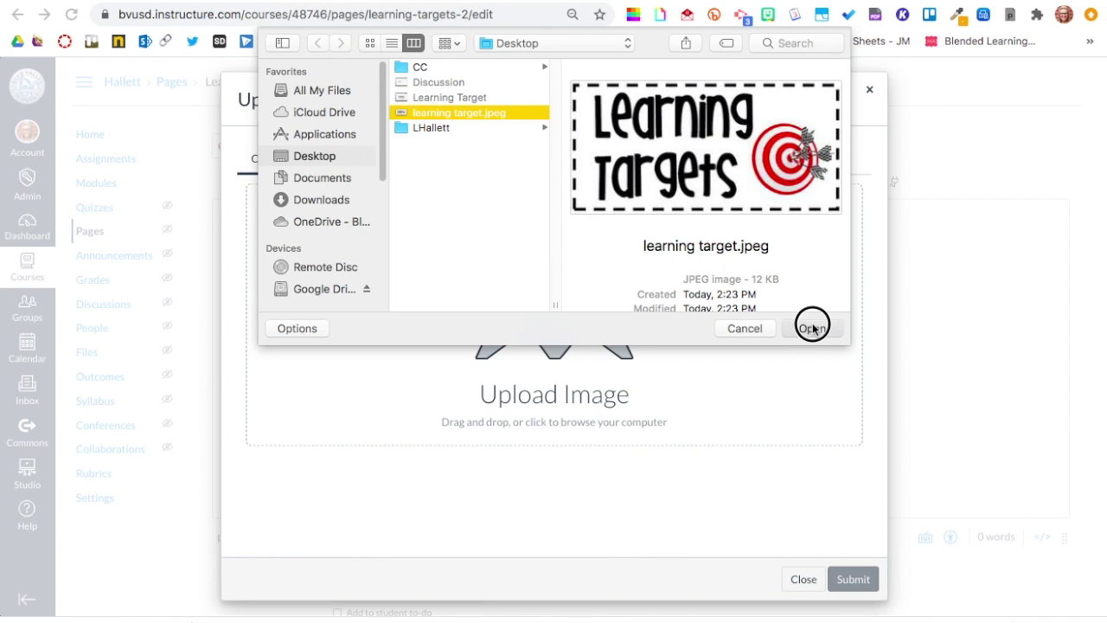
pyautogui.click(869, 580)
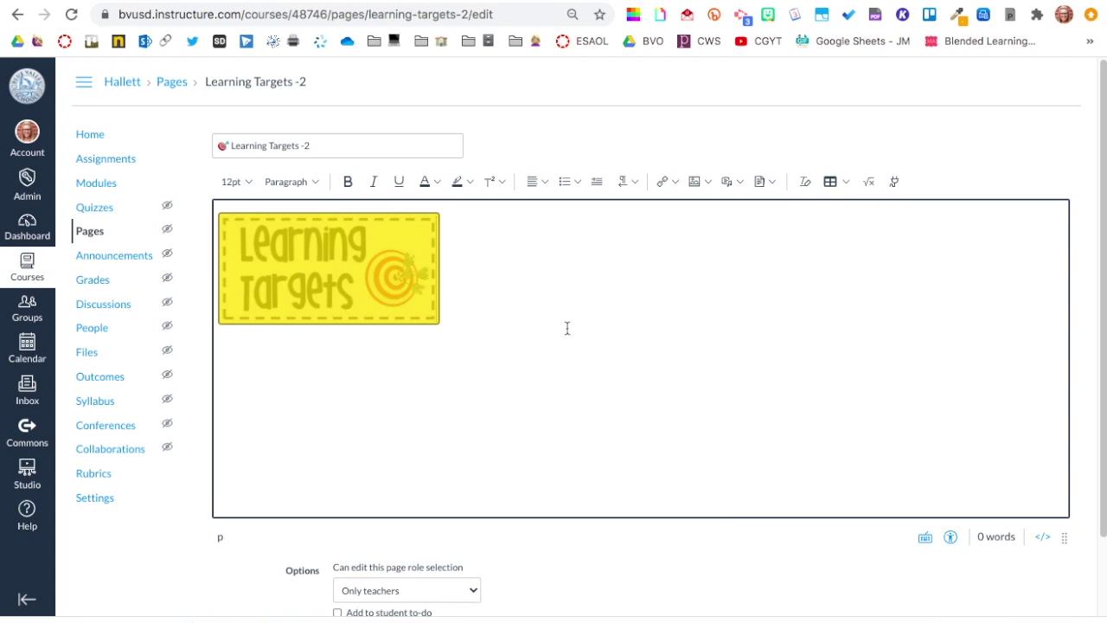
# - Enlarge the Learning Targets image to nearly twice its inserted width, keeping Custom as its size option
pyautogui.click(429, 311)
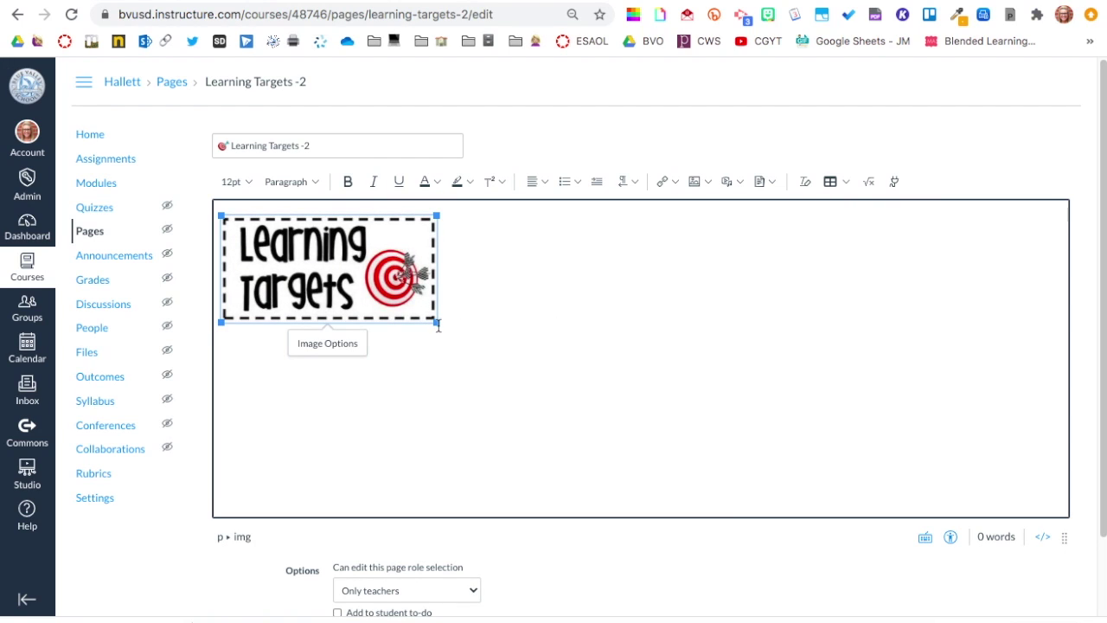
pyautogui.moveTo(437, 322); pyautogui.dragTo(650, 323)
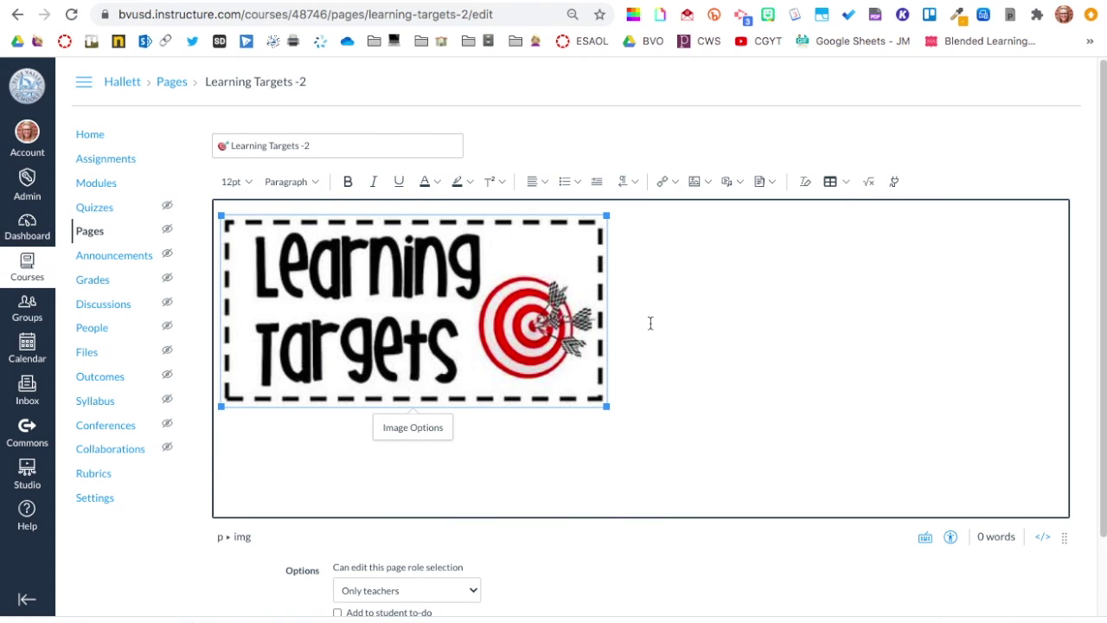
pyautogui.click(402, 429)
pyautogui.click(978, 377)
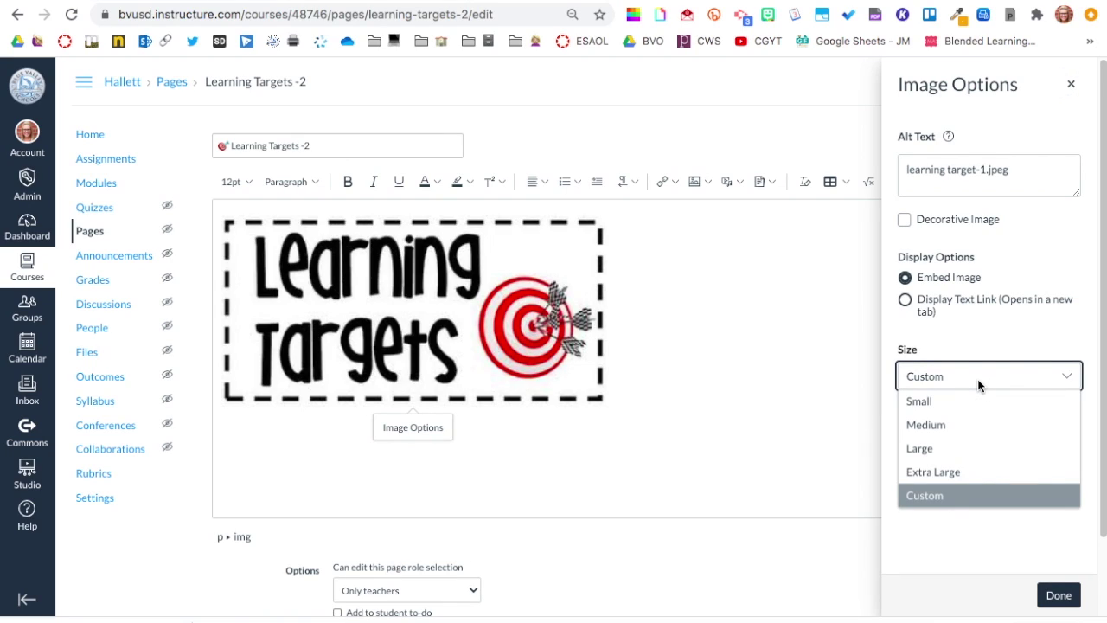
pyautogui.click(1057, 594)
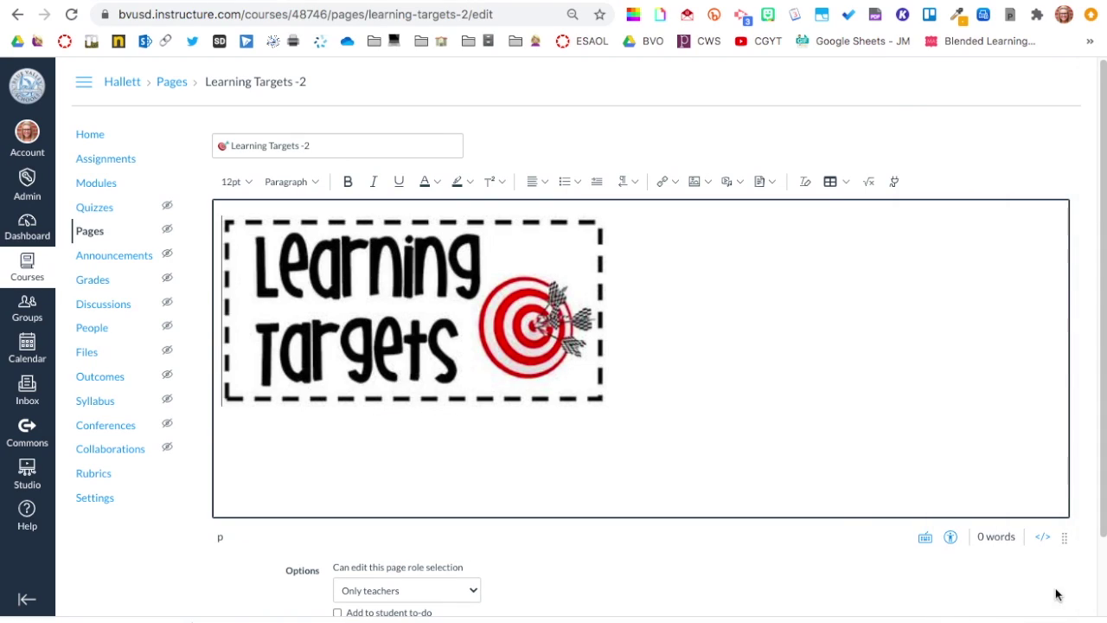
# - Add the line "Type learning targets here." below the Learning Targets image
pyautogui.click(679, 395)
pyautogui.press('Return')
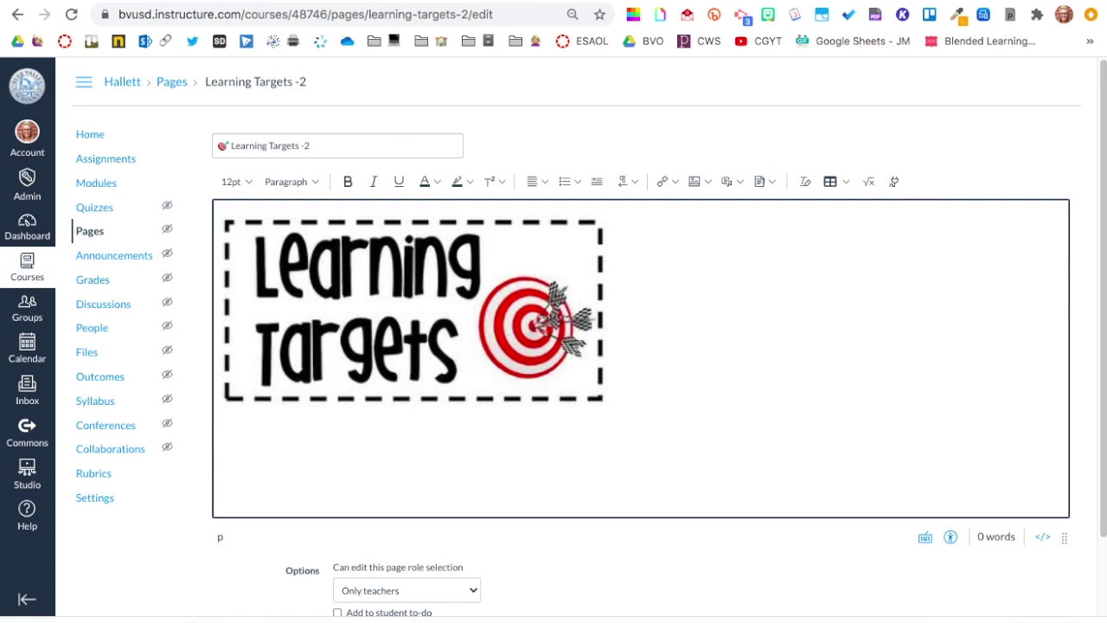
pyautogui.write('Type learning targets here.')
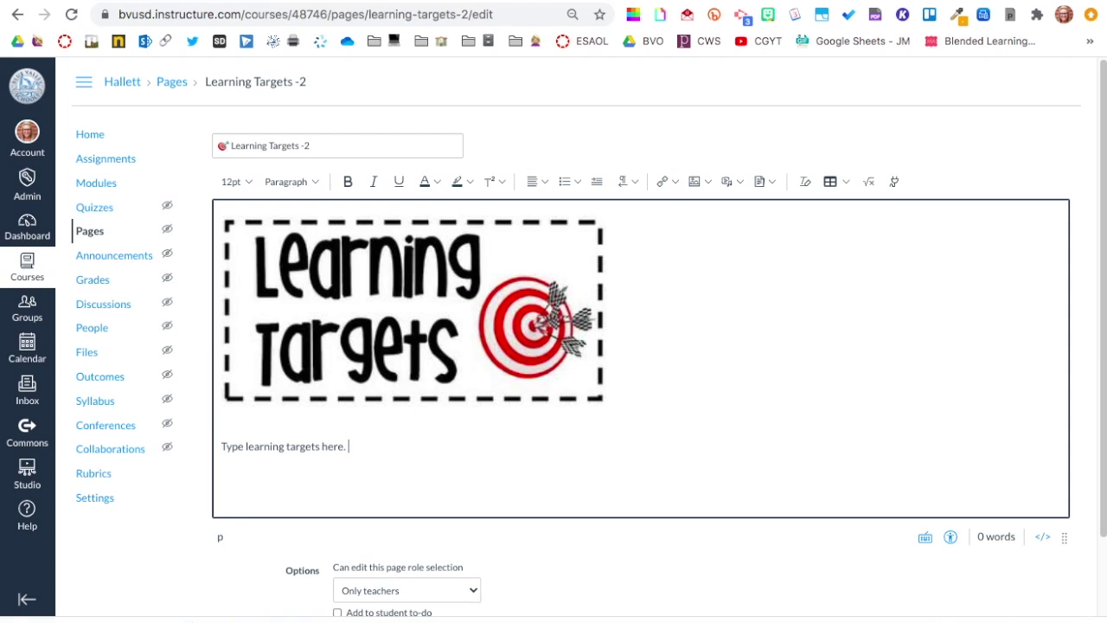
# - Copy the line "Type learning targets here." and paste it on two new lines beneath the original
pyautogui.moveTo(360, 447); pyautogui.dragTo(202, 453)
pyautogui.hotkey('ctrl', 'c')
pyautogui.click(389, 447)
pyautogui.press('Return')
pyautogui.hotkey('ctrl', 'v')
pyautogui.press('Return')
pyautogui.hotkey('ctrl', 'v')
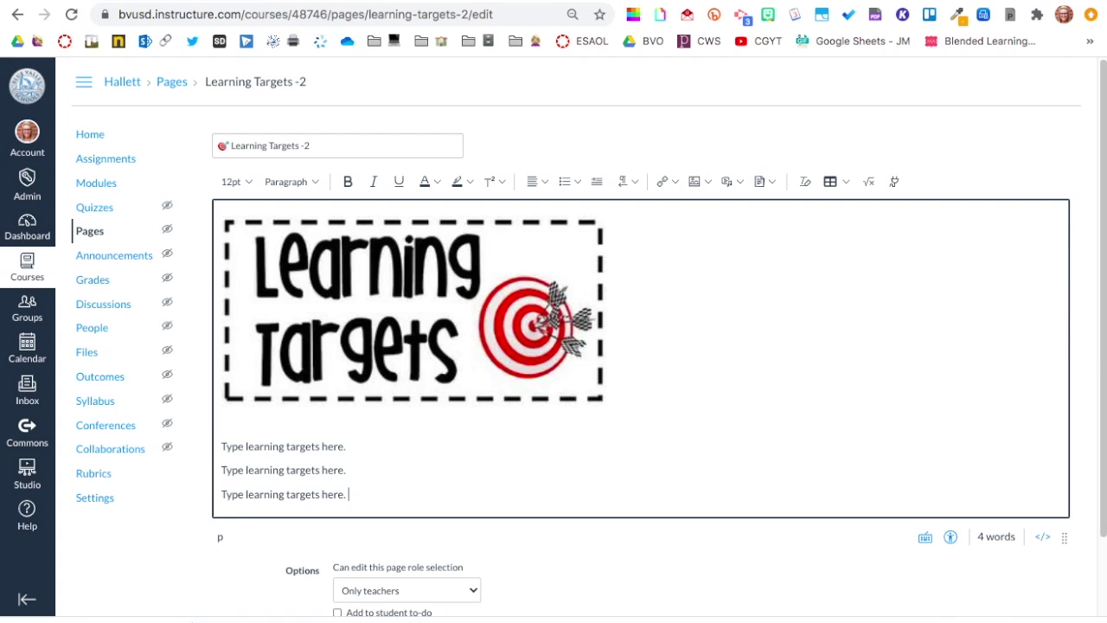
# - Insert a target emoji in front of the first and second "Type learning targets here." lines
pyautogui.click(222, 445)
pyautogui.click(352, 494)
pyautogui.click(218, 444)
pyautogui.press('ctrl+super+space')
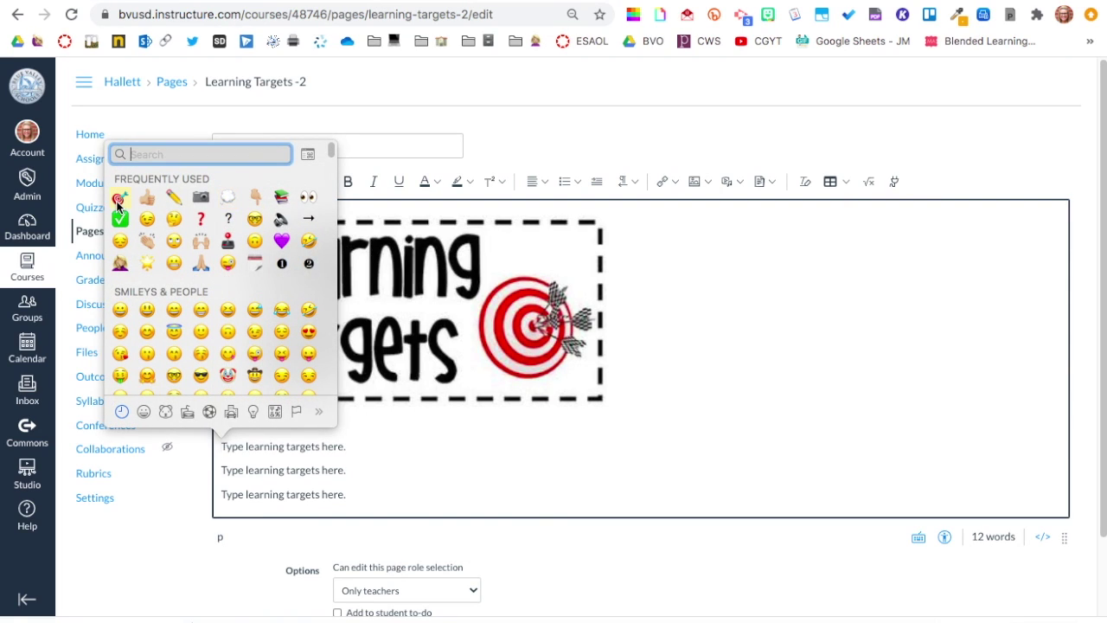
pyautogui.click(118, 206)
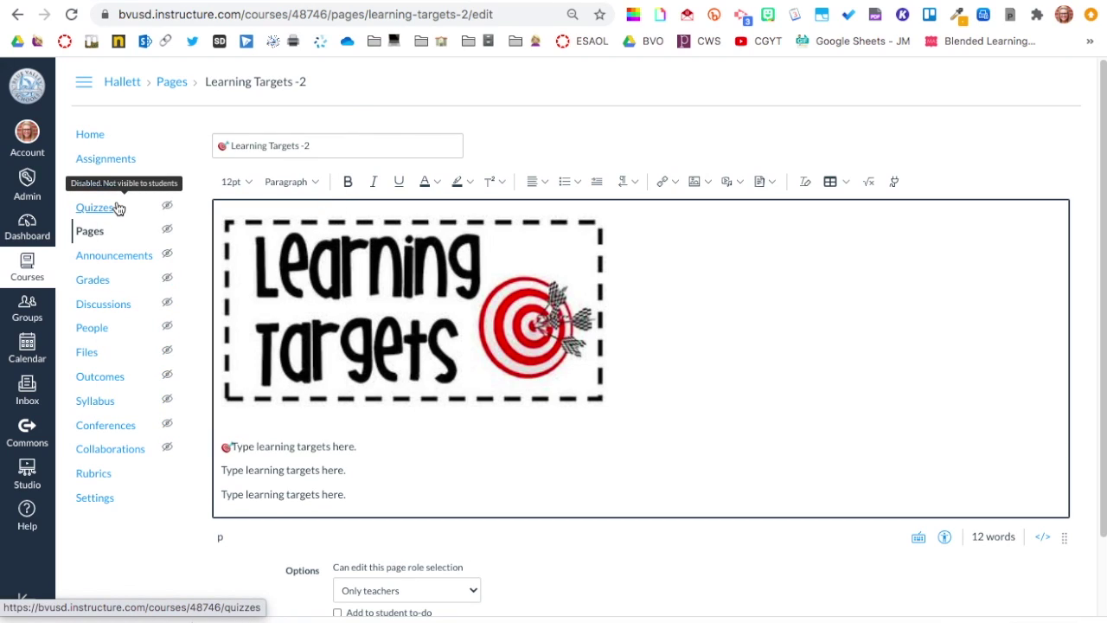
pyautogui.click(221, 471)
pyautogui.press('ctrl+super+space')
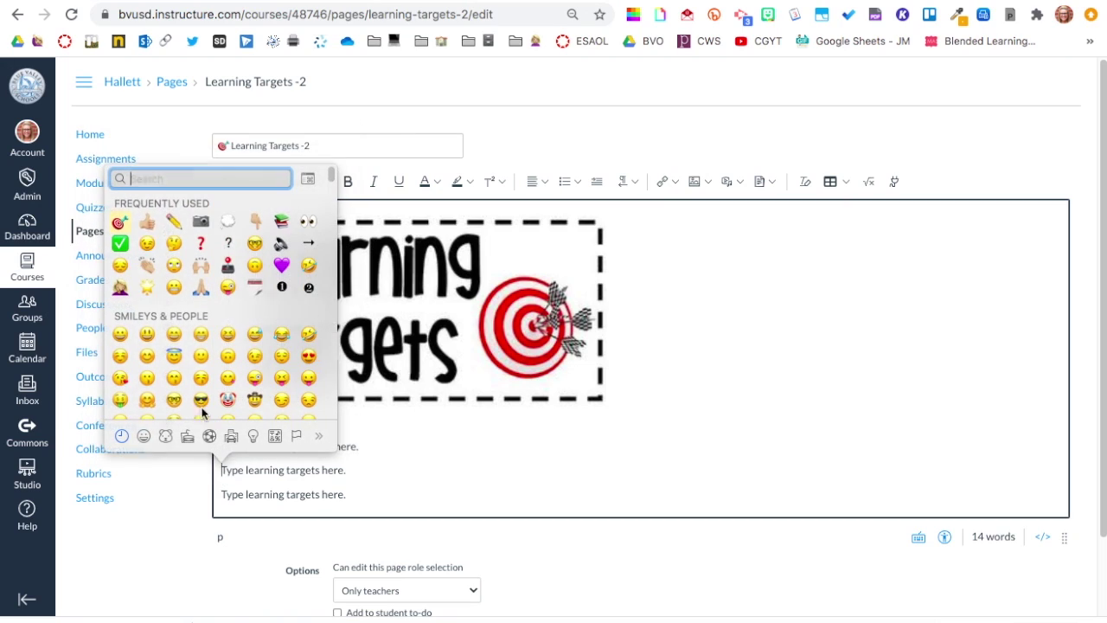
pyautogui.click(119, 225)
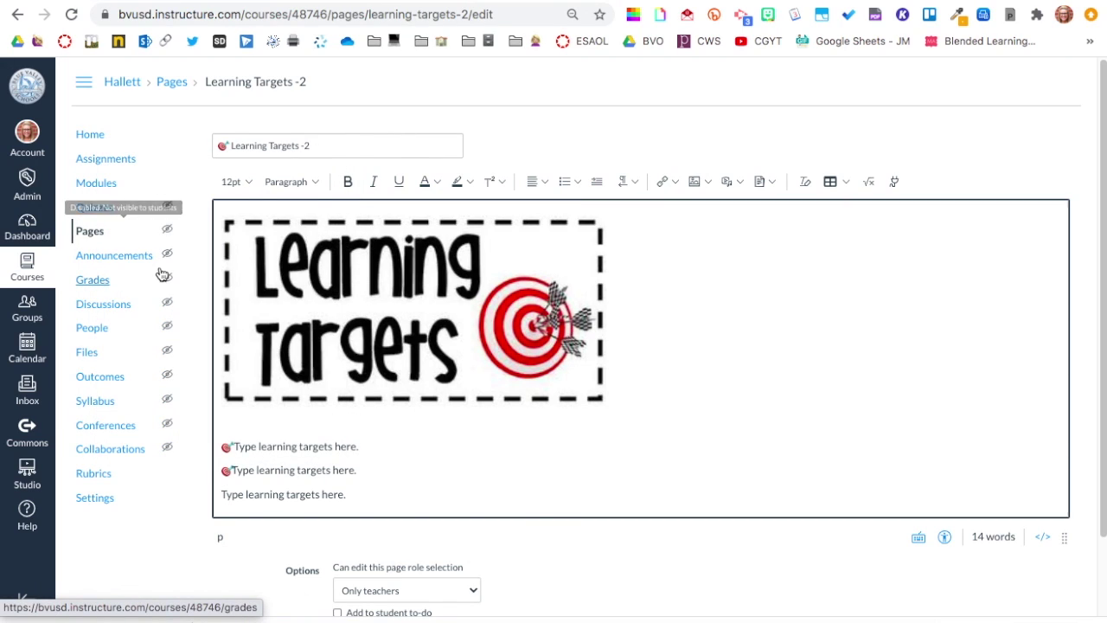
# - Copy the target emoji from the second line and paste it in front of the third line
pyautogui.moveTo(234, 471); pyautogui.dragTo(220, 470)
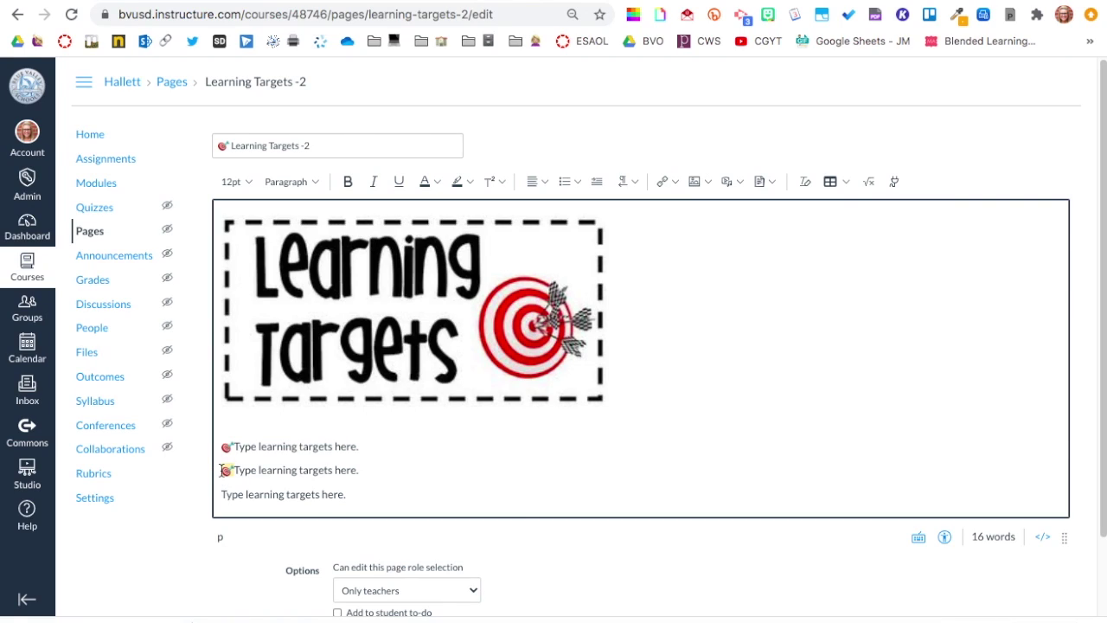
pyautogui.click(222, 495)
pyautogui.hotkey('ctrl', 'v')
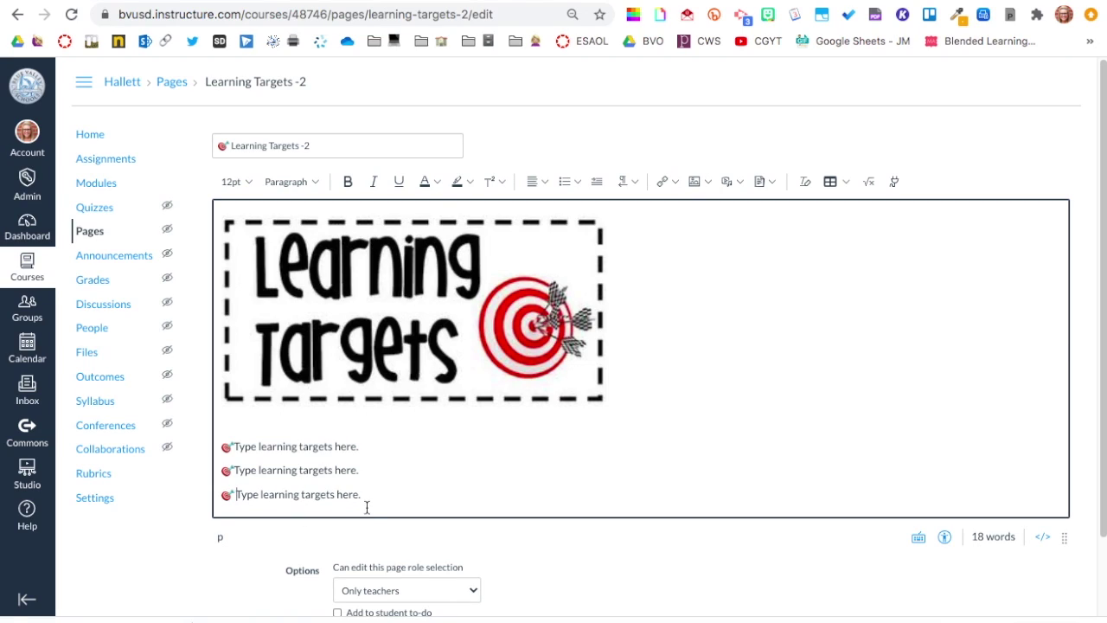
# - Set the three "Type learning targets here." lines to 14pt and bold, leaving them without an underline
pyautogui.moveTo(372, 498); pyautogui.dragTo(191, 433)
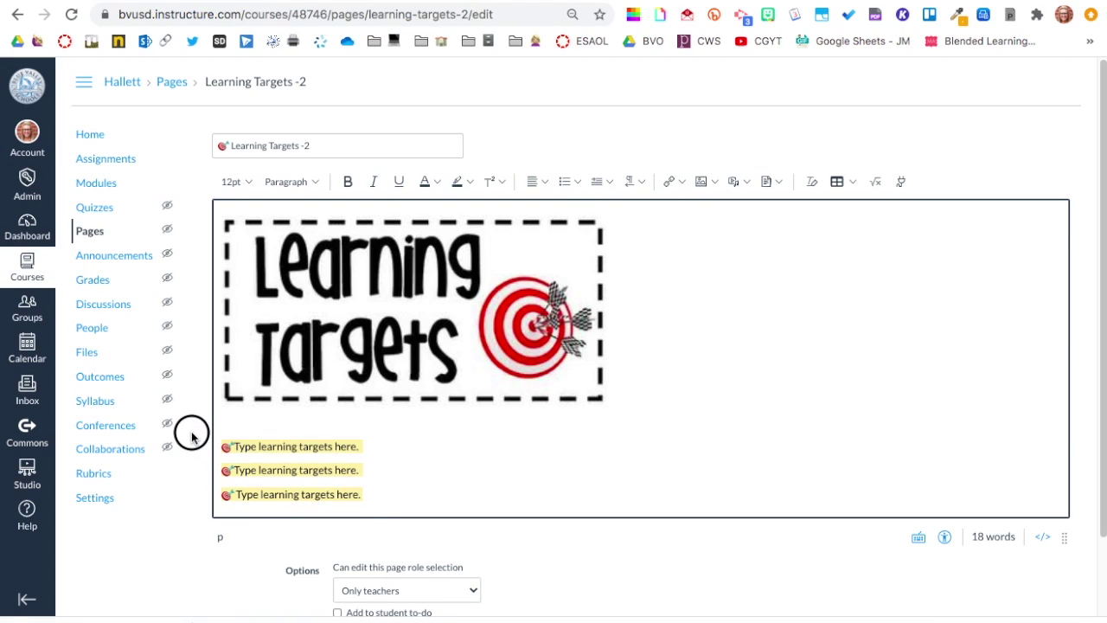
pyautogui.click(249, 183)
pyautogui.click(247, 273)
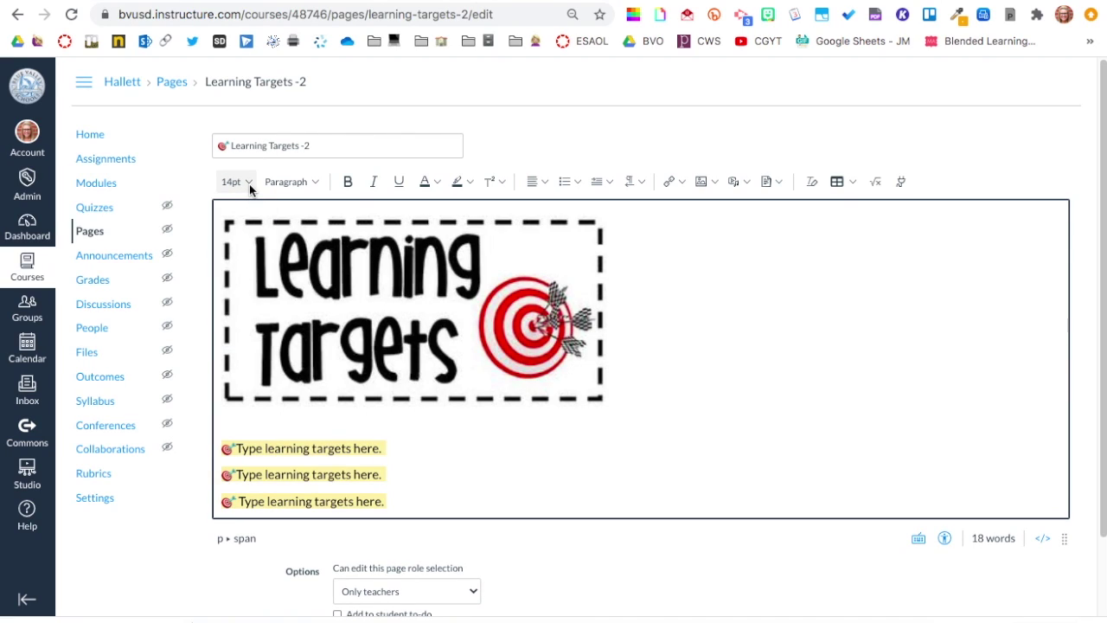
pyautogui.click(346, 186)
pyautogui.click(399, 185)
pyautogui.click(399, 185)
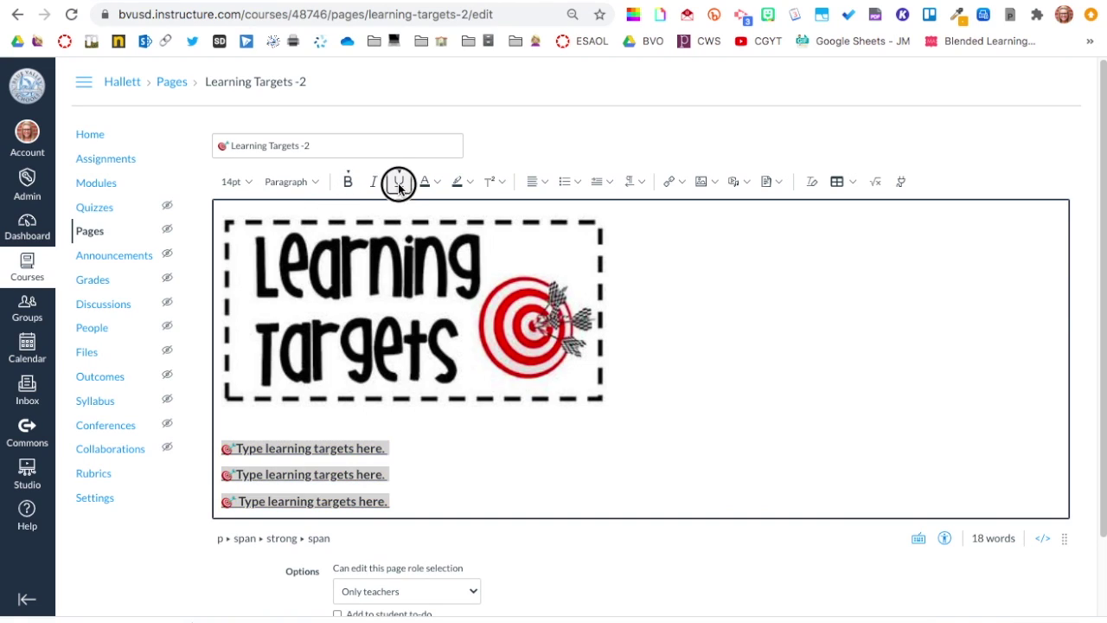
pyautogui.click(542, 180)
pyautogui.click(580, 214)
pyautogui.click(535, 181)
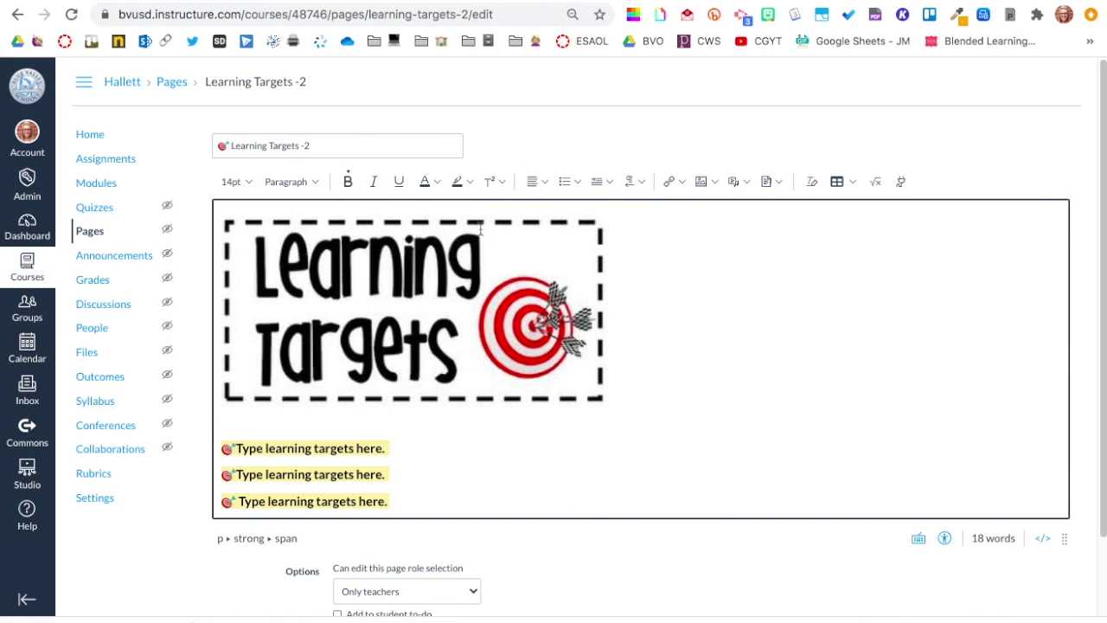
# - Deselect the formatted lines and save the Learning Targets -2 page
pyautogui.click(489, 442)
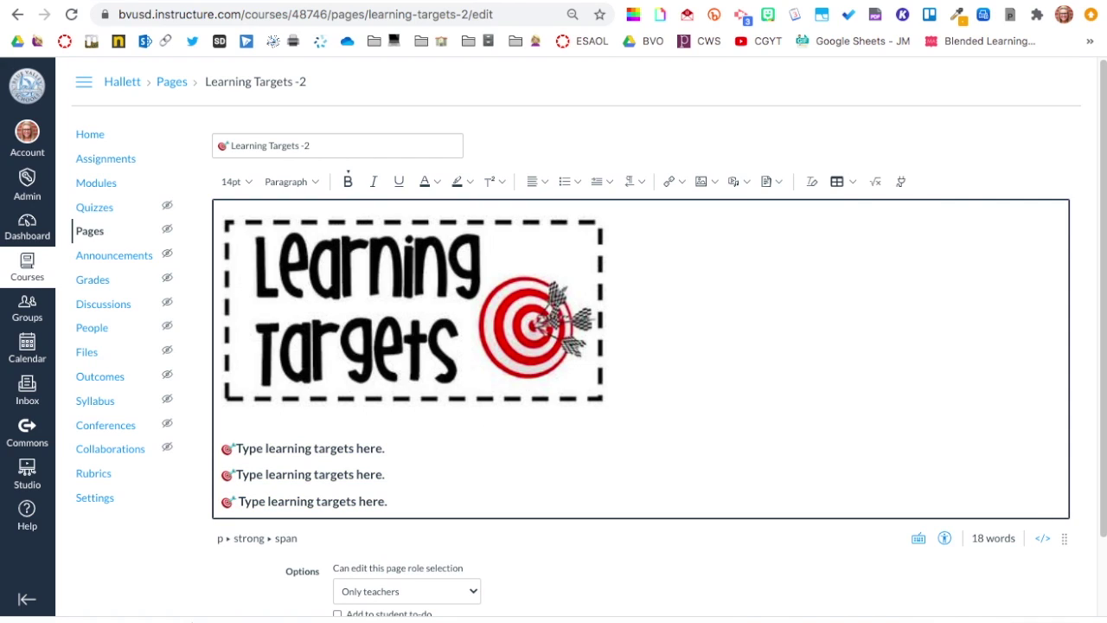
pyautogui.scroll(-3, 1050, 511)
pyautogui.click(1053, 582)
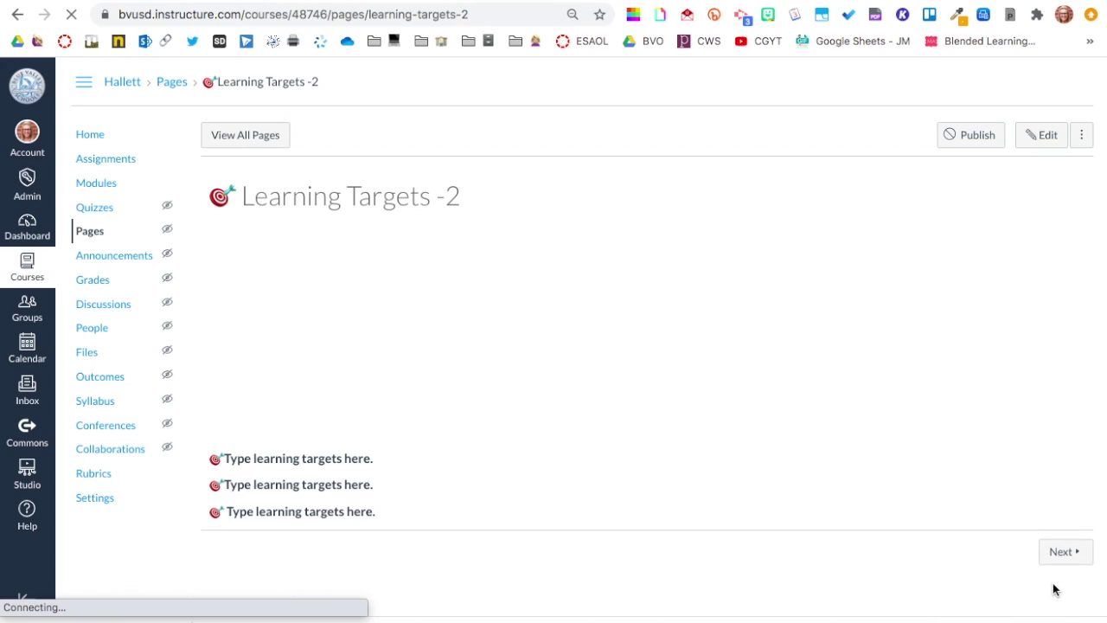
# - Compare the saved Learning Targets -2 page with the published Learning Targets page
pyautogui.click(200, 1)
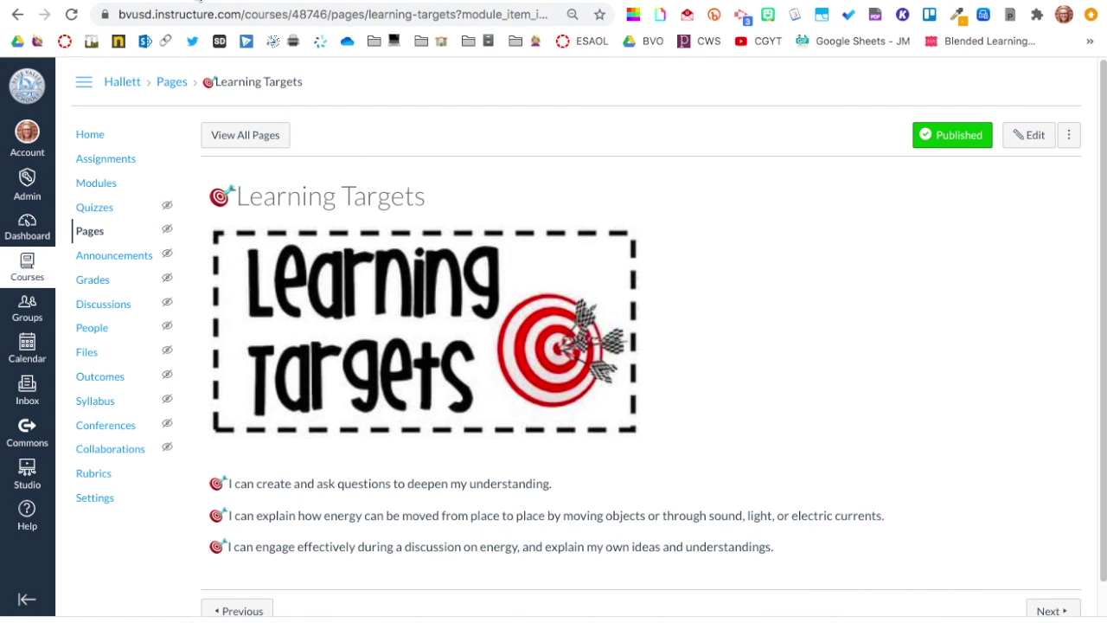
pyautogui.click(354, 1)
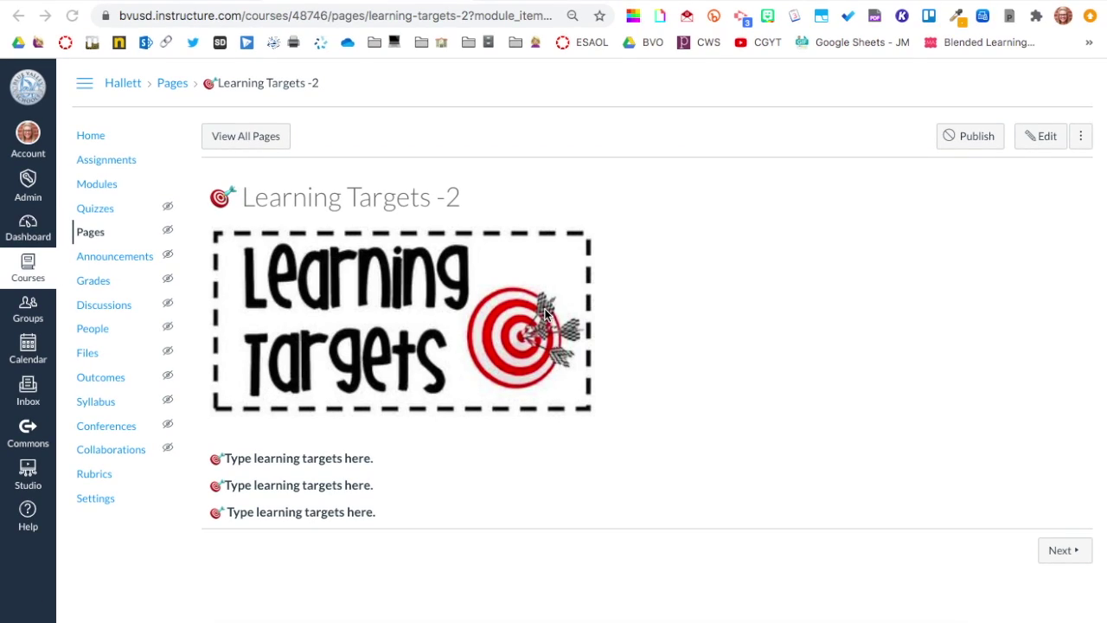
# - Advance through the module to the Electricity in the Classroom discussion and bring up its unpublished counterpart, Electricity in the Classroom - 2
pyautogui.click(1064, 554)
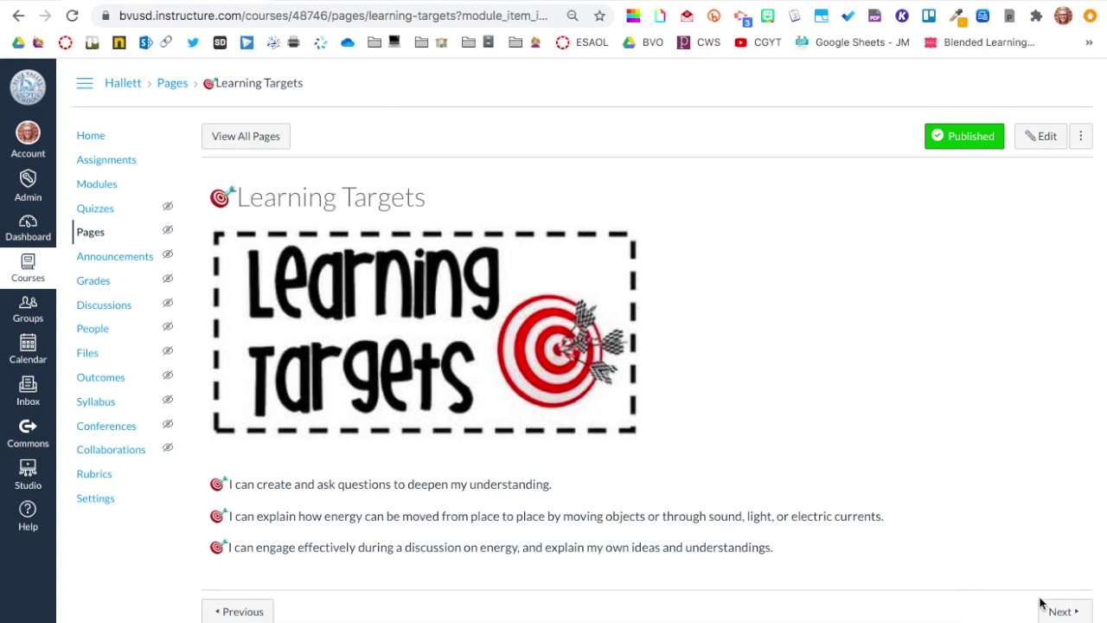
pyautogui.click(1064, 611)
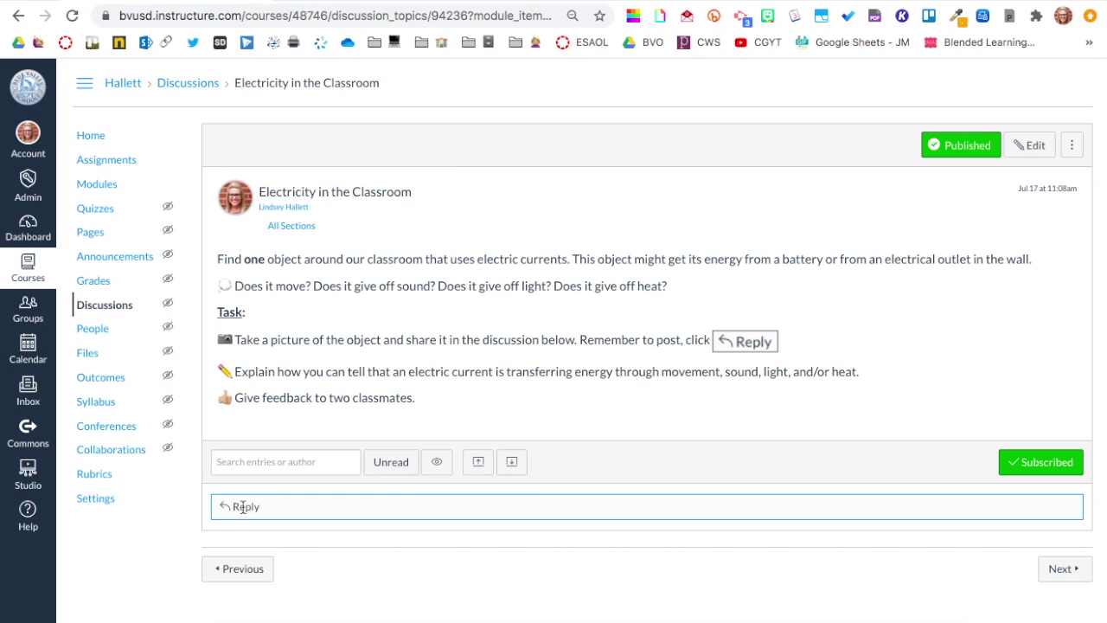
pyautogui.click(337, 2)
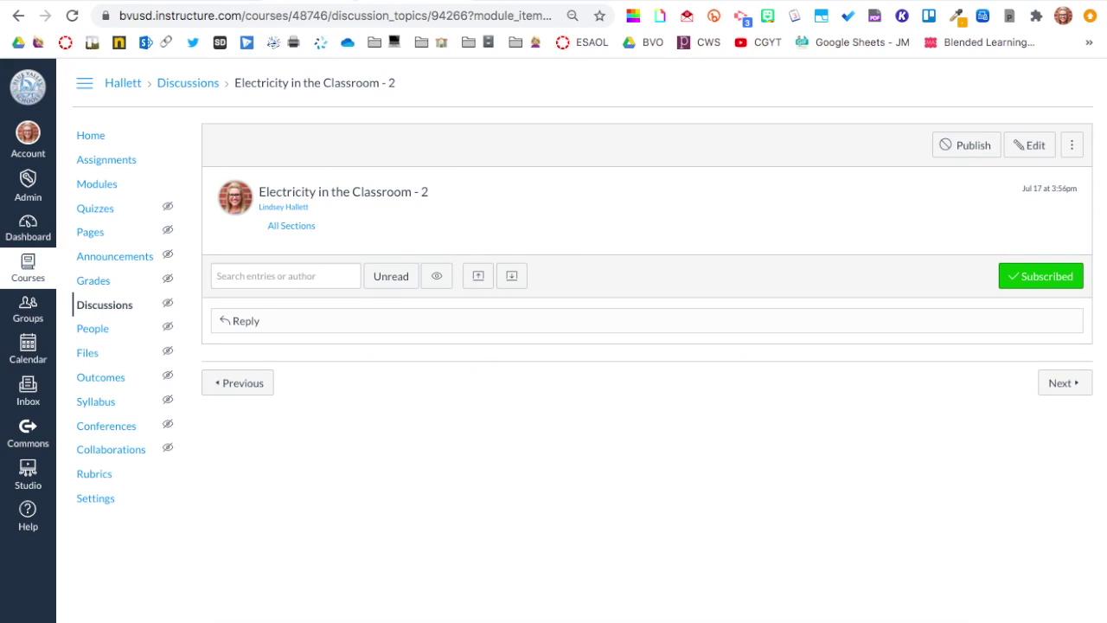
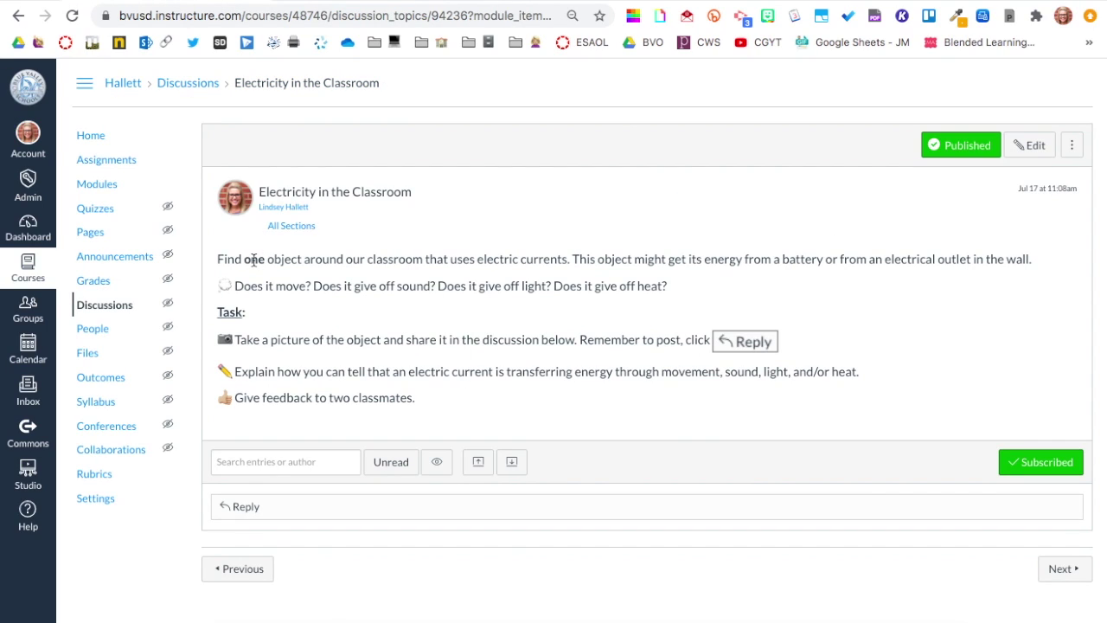
# - Make the word "one" bold in the opening sentence of the Electricity in the Classroom - 2 discussion
pyautogui.click(380, 3)
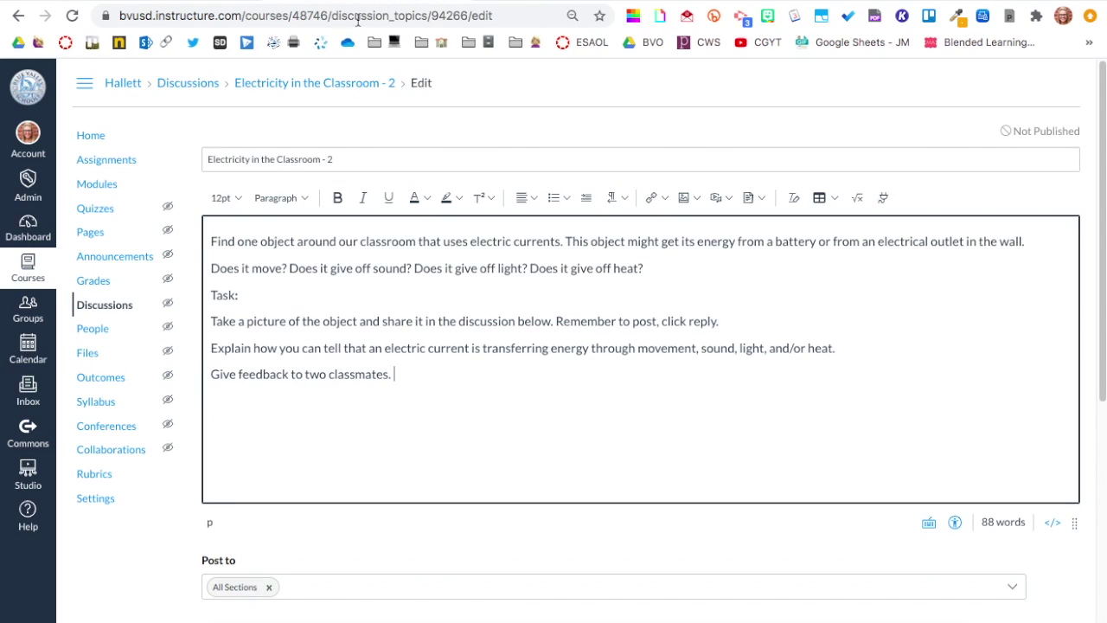
pyautogui.doubleClick(249, 241)
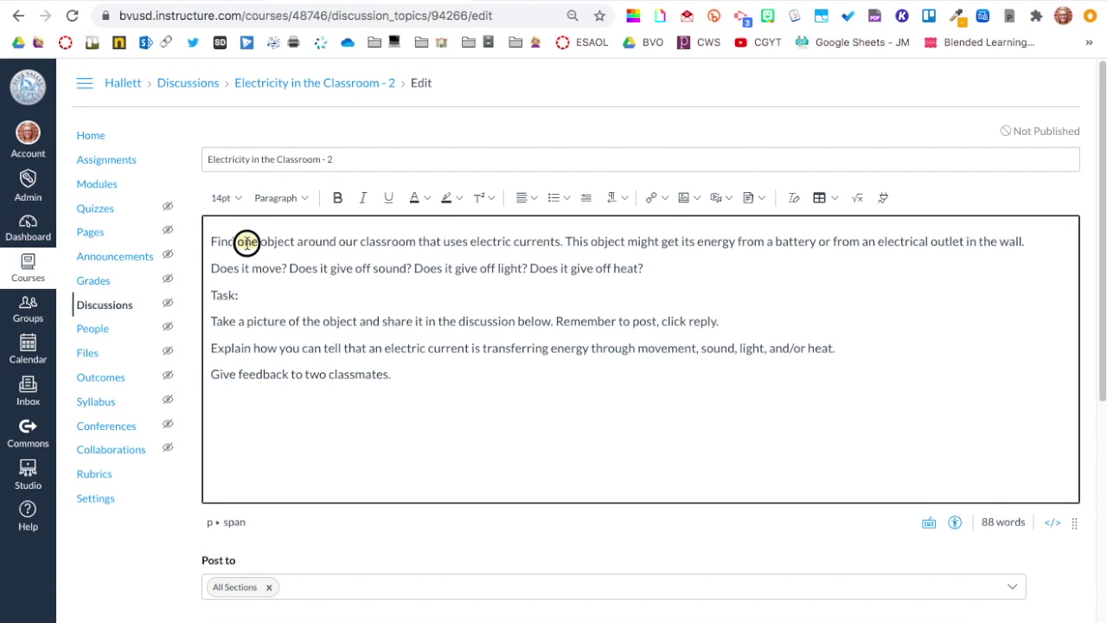
pyautogui.click(337, 197)
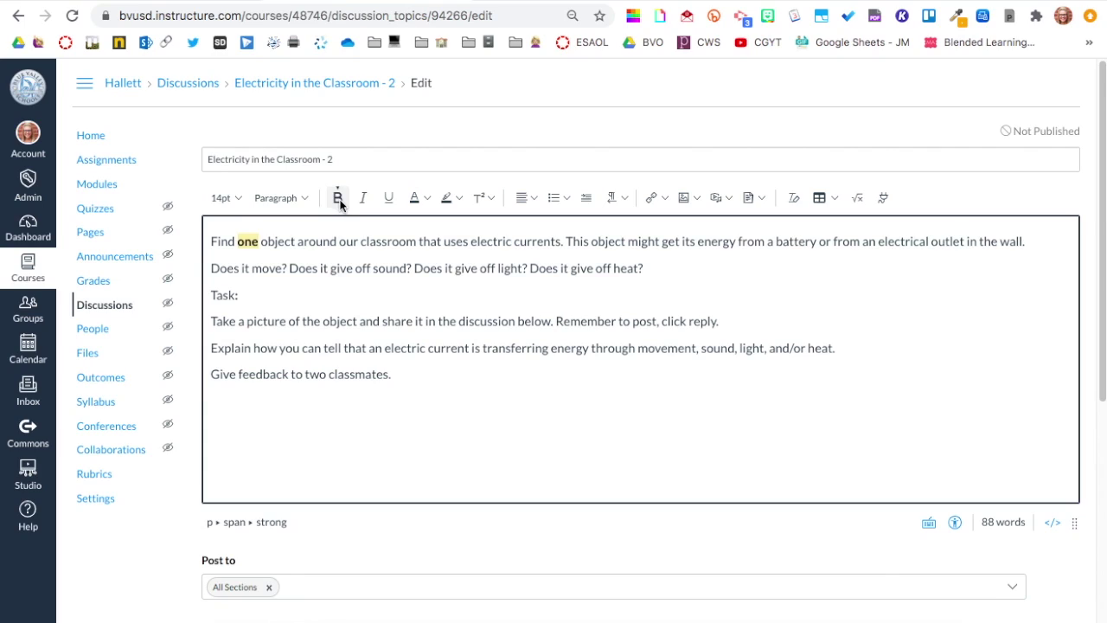
# - Insert a thought balloon emoji at the start of the "Does it move?" line
pyautogui.click(210, 265)
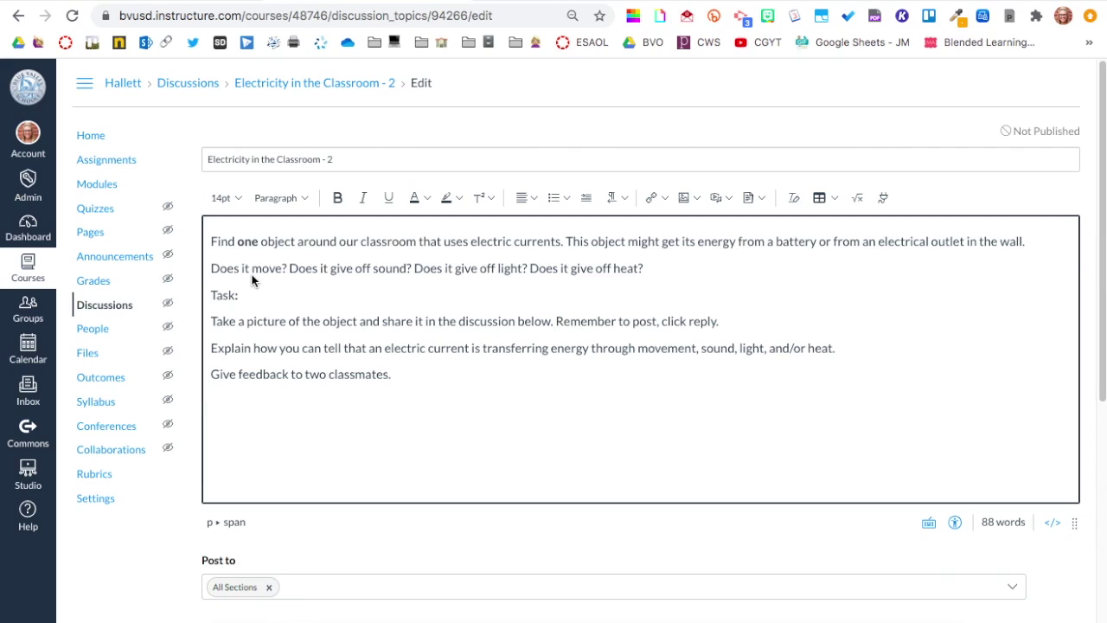
pyautogui.press('ctrl+super+space')
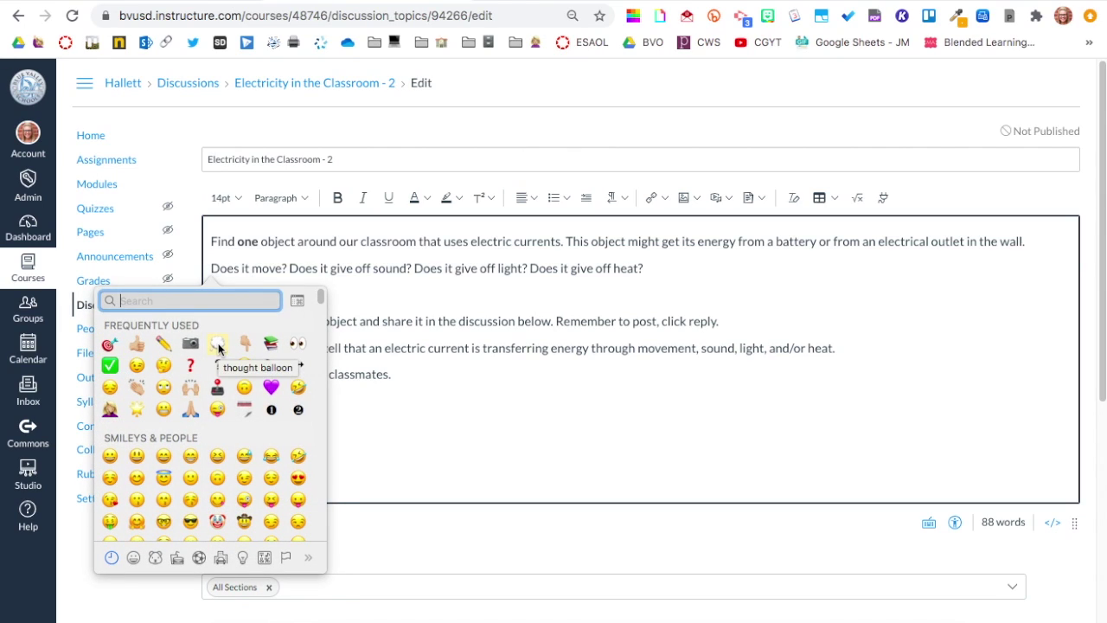
pyautogui.click(219, 345)
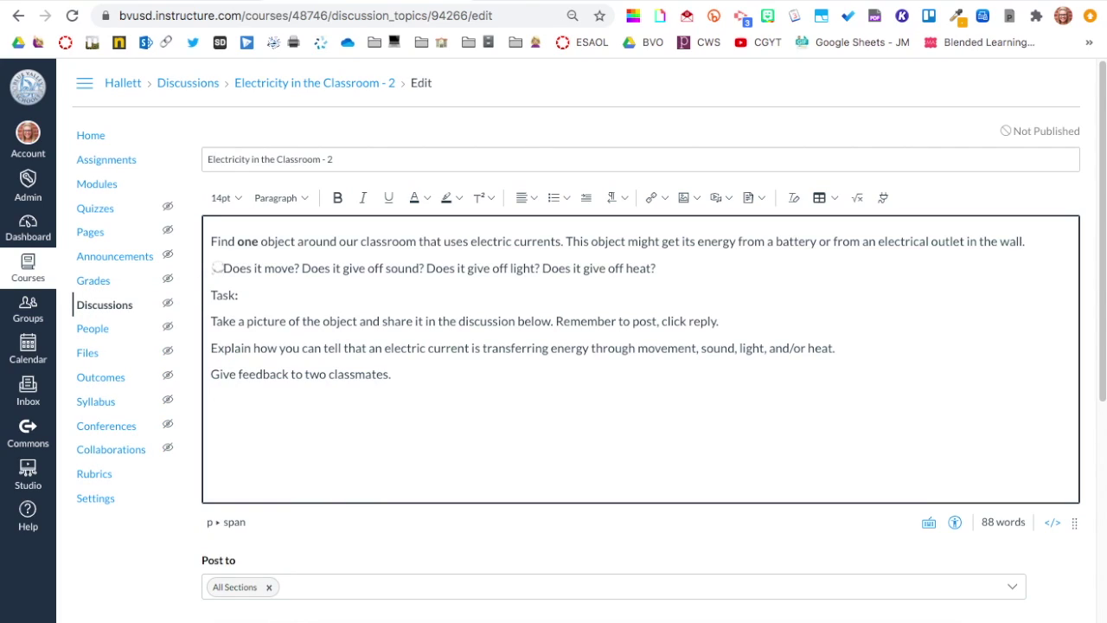
# - Make the word "Task" bold and underlined
pyautogui.doubleClick(221, 297)
pyautogui.click(337, 197)
pyautogui.click(390, 197)
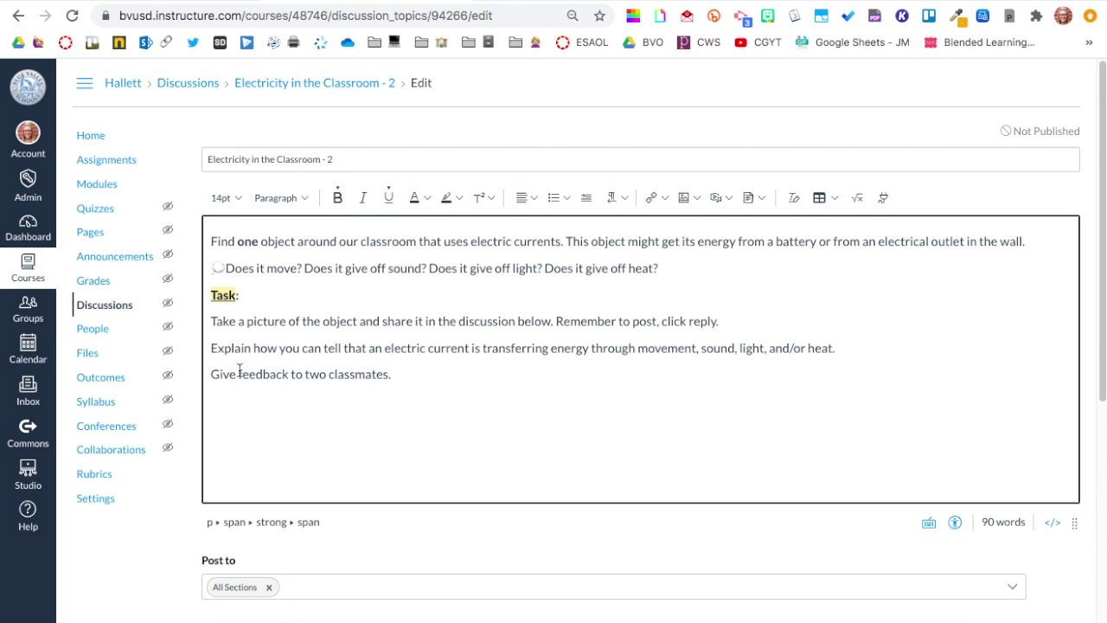
# - Insert a camera emoji before the "Take a picture" line and a pencil emoji before the "Explain how you can tell" line
pyautogui.click(208, 322)
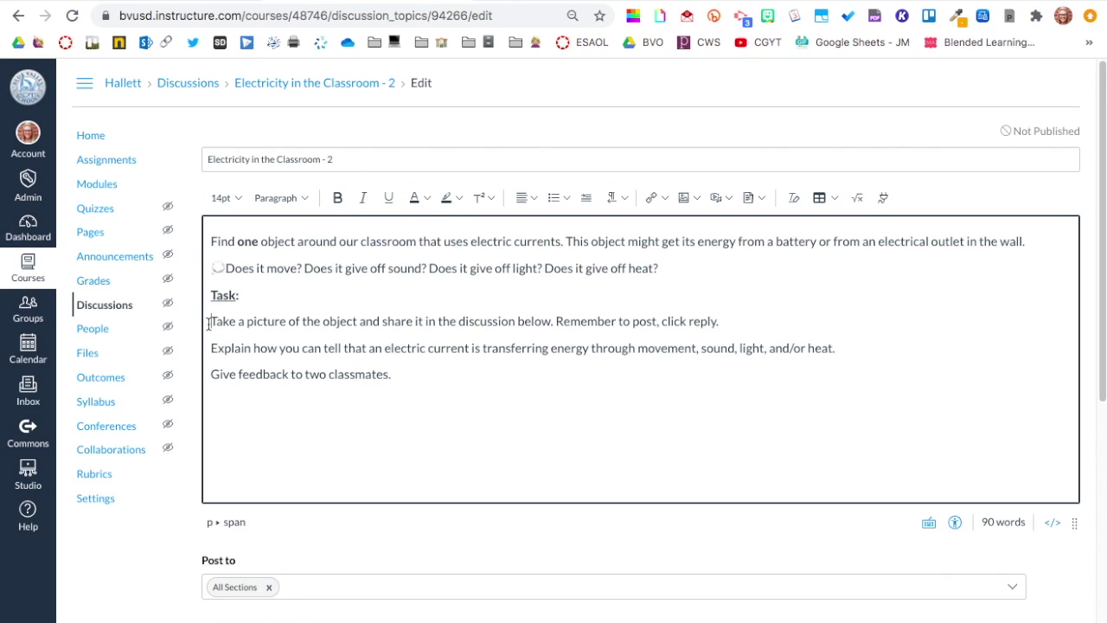
pyautogui.press('ctrl+super+space')
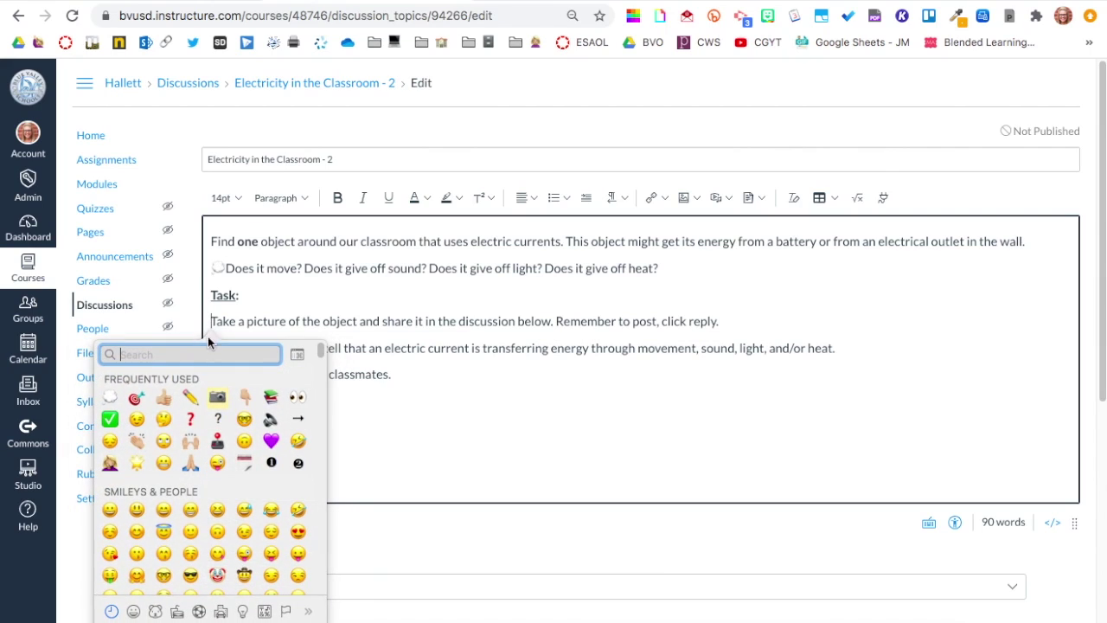
pyautogui.click(211, 398)
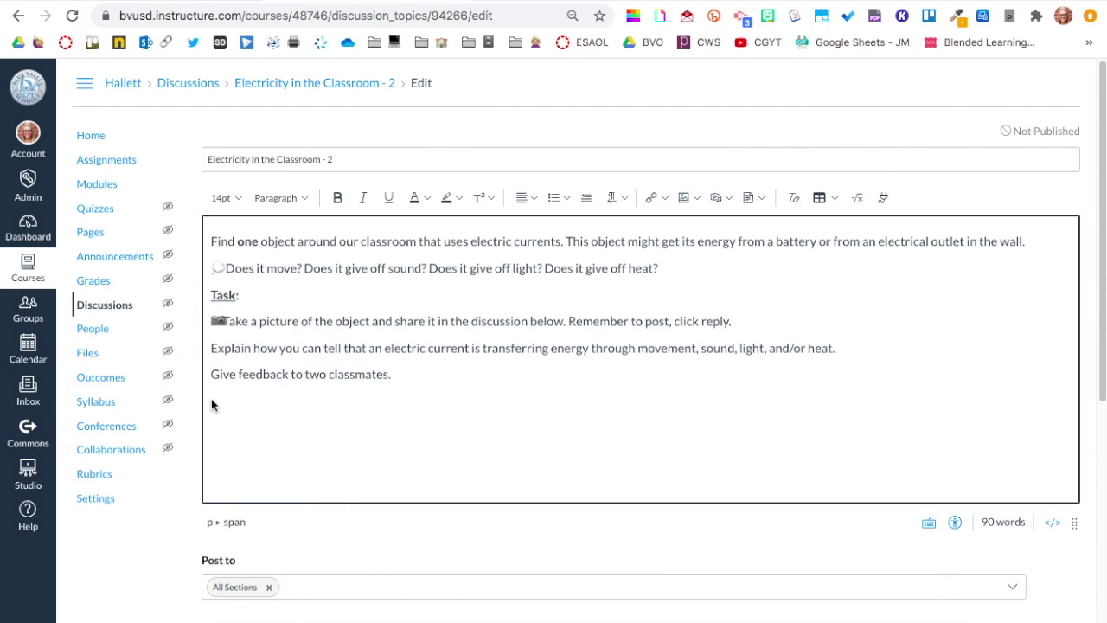
pyautogui.click(210, 347)
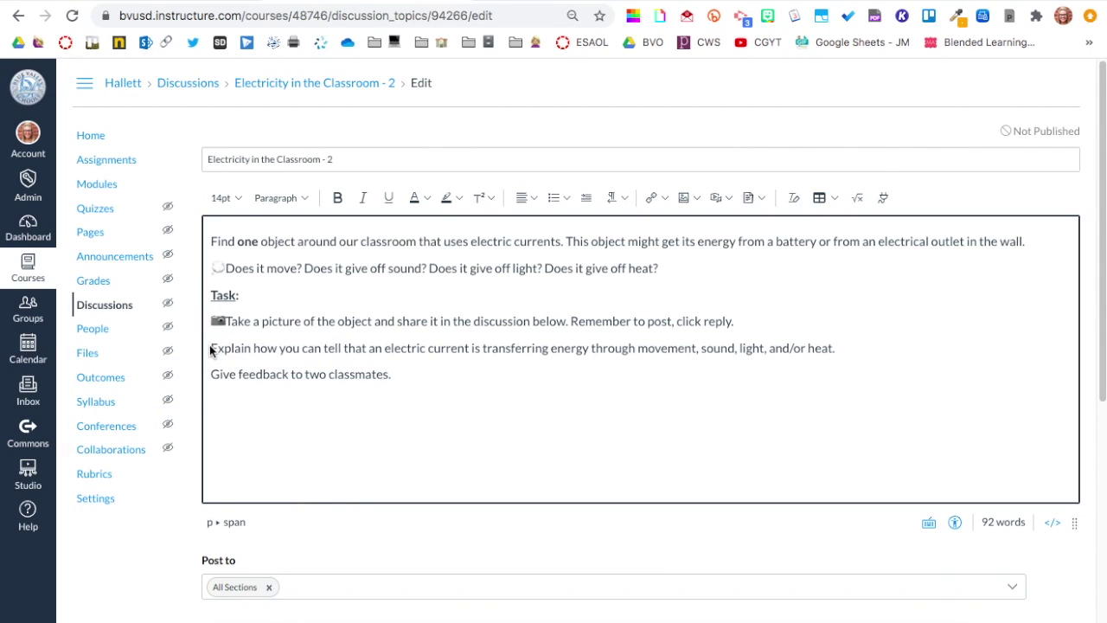
pyautogui.press('ctrl+super+space')
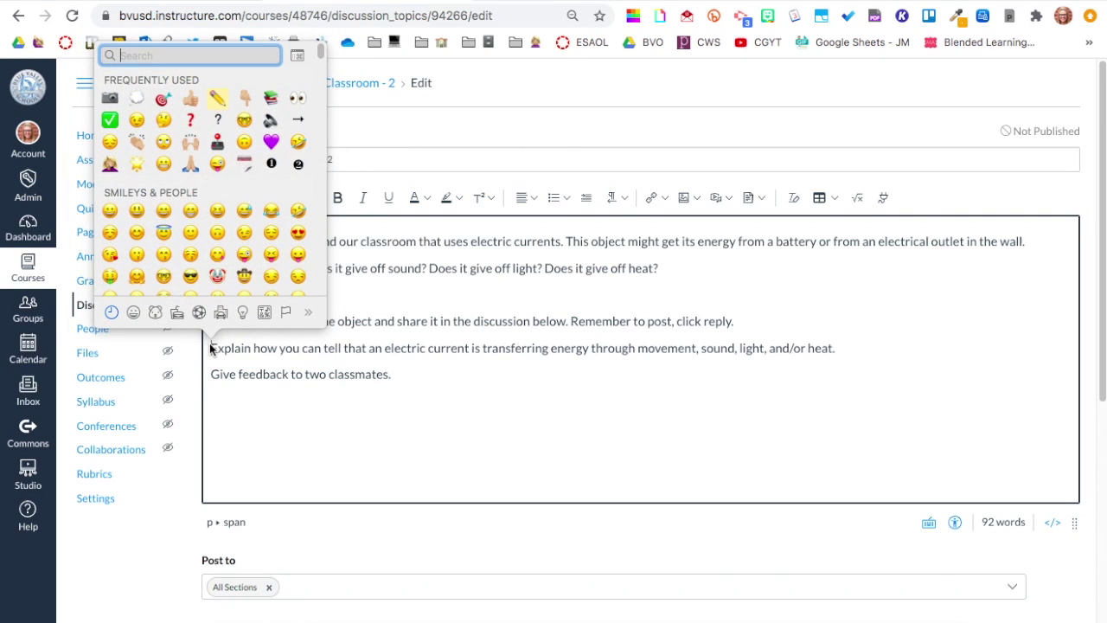
pyautogui.click(217, 100)
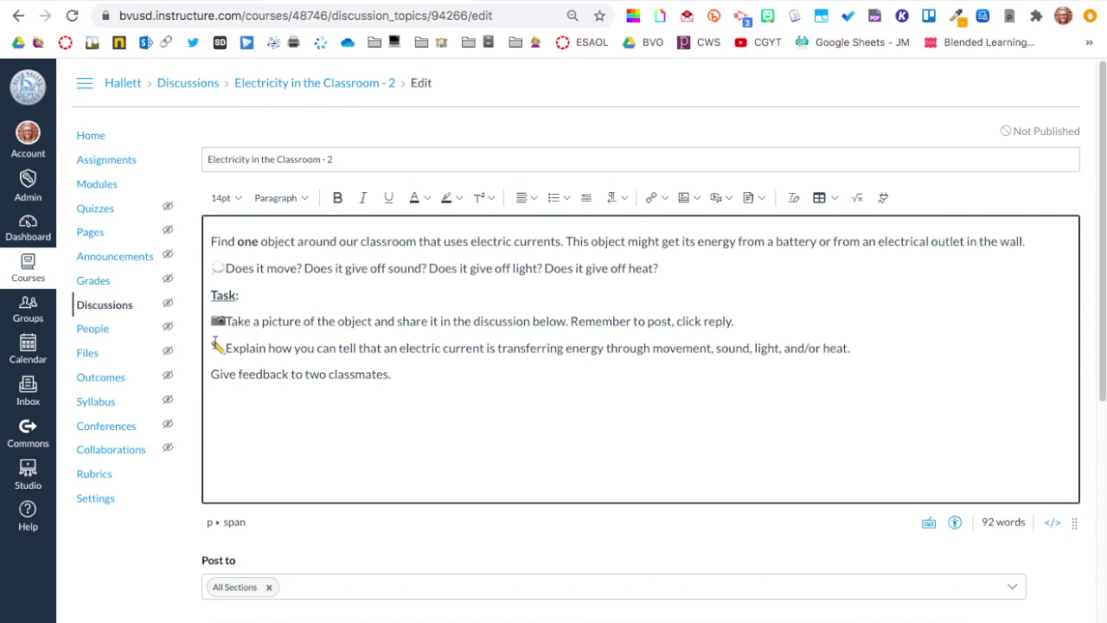
# - Insert a thumbs-up emoji in front of the "Give feedback to two classmates." line
pyautogui.click(213, 375)
pyautogui.press('ctrl+super+space')
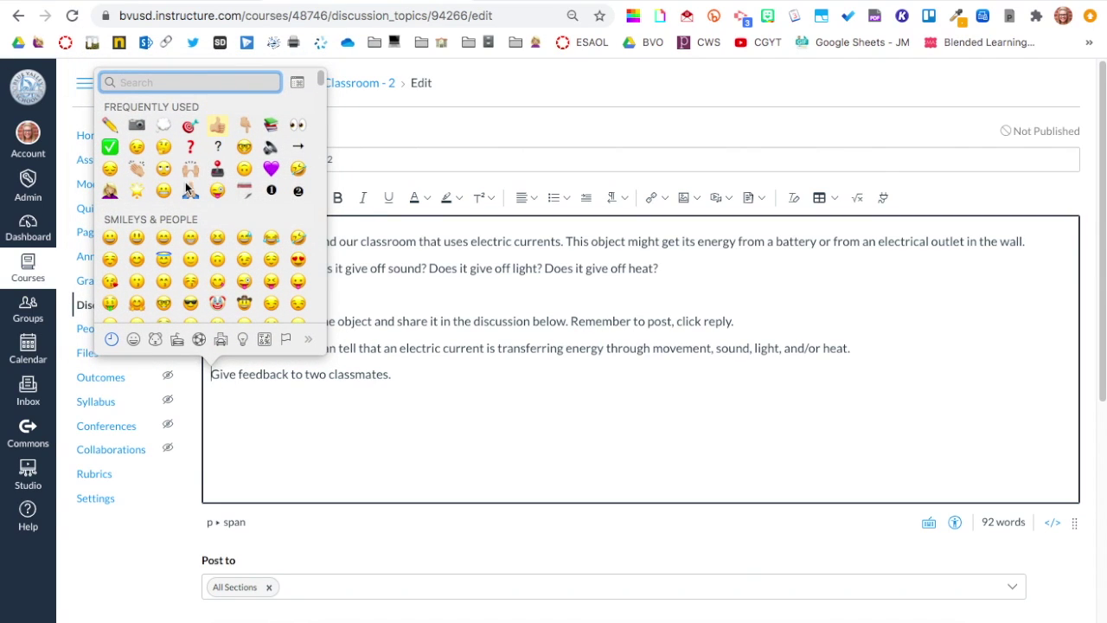
pyautogui.click(216, 126)
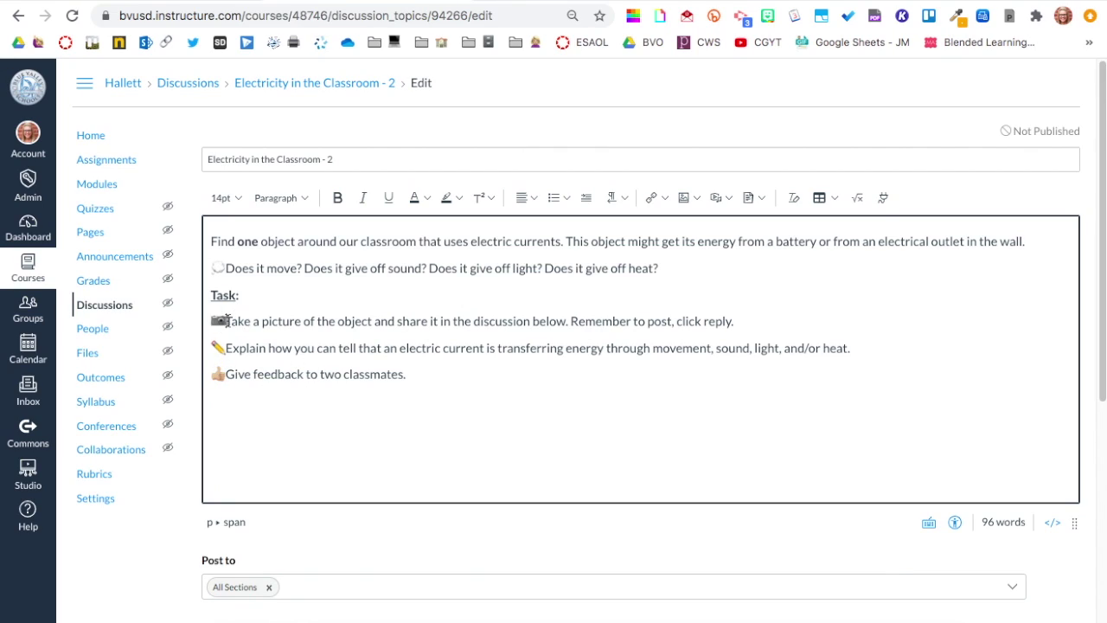
# - Compare the edited text with the published Electricity in the Classroom discussion and return to the editor
pyautogui.scroll(-1, 378, 397)
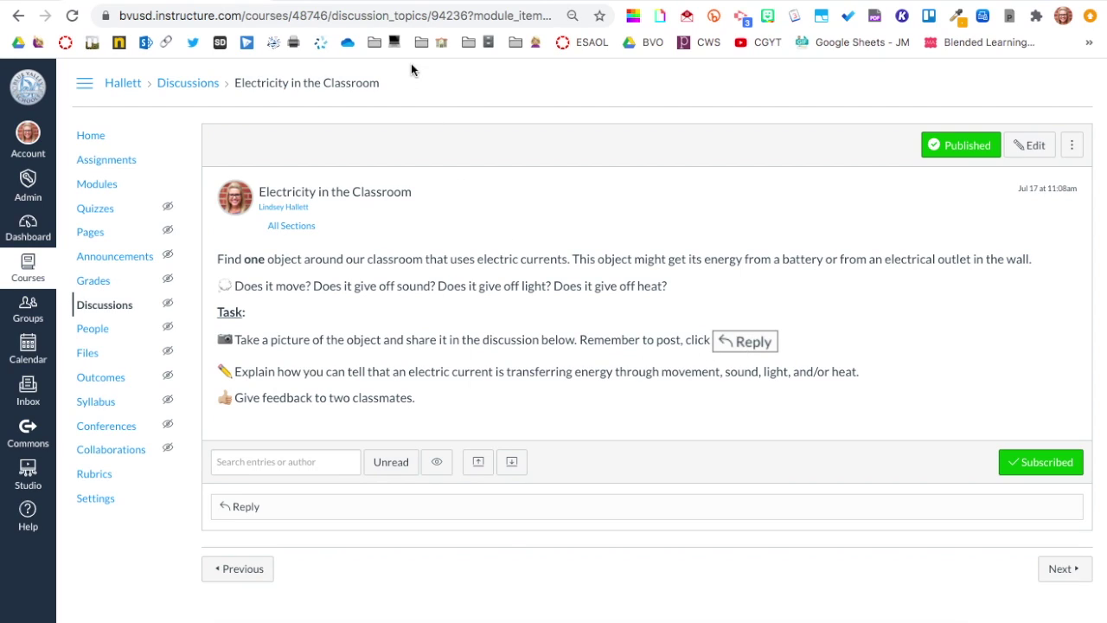
pyautogui.click(394, 3)
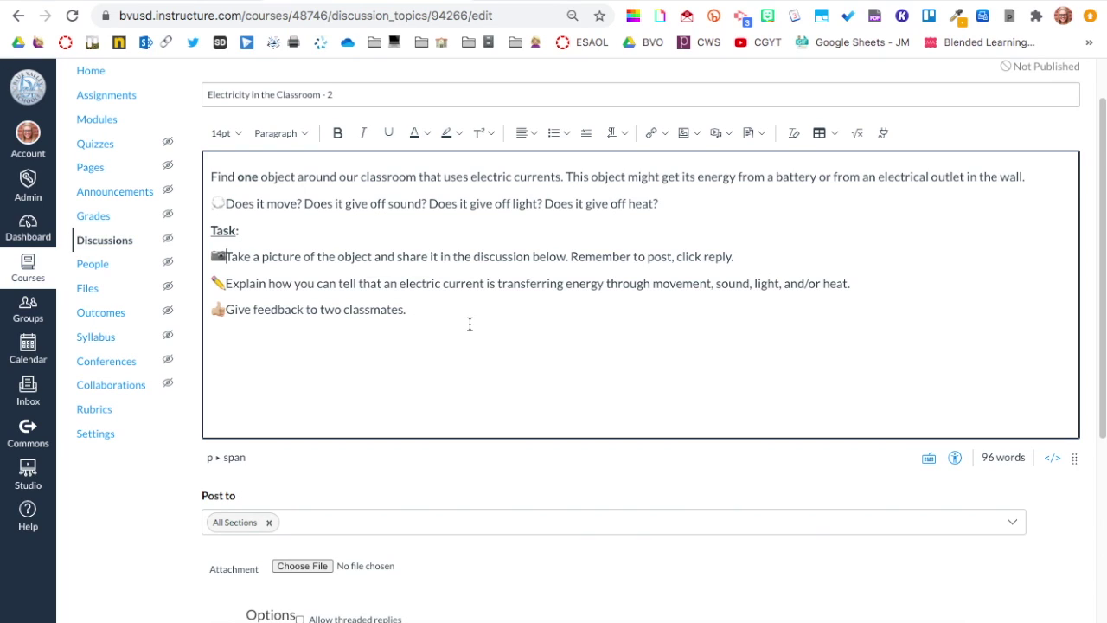
# - Save the edited discussion without publishing it and capture a screenshot of just its Reply button
pyautogui.scroll(-5, 470, 323)
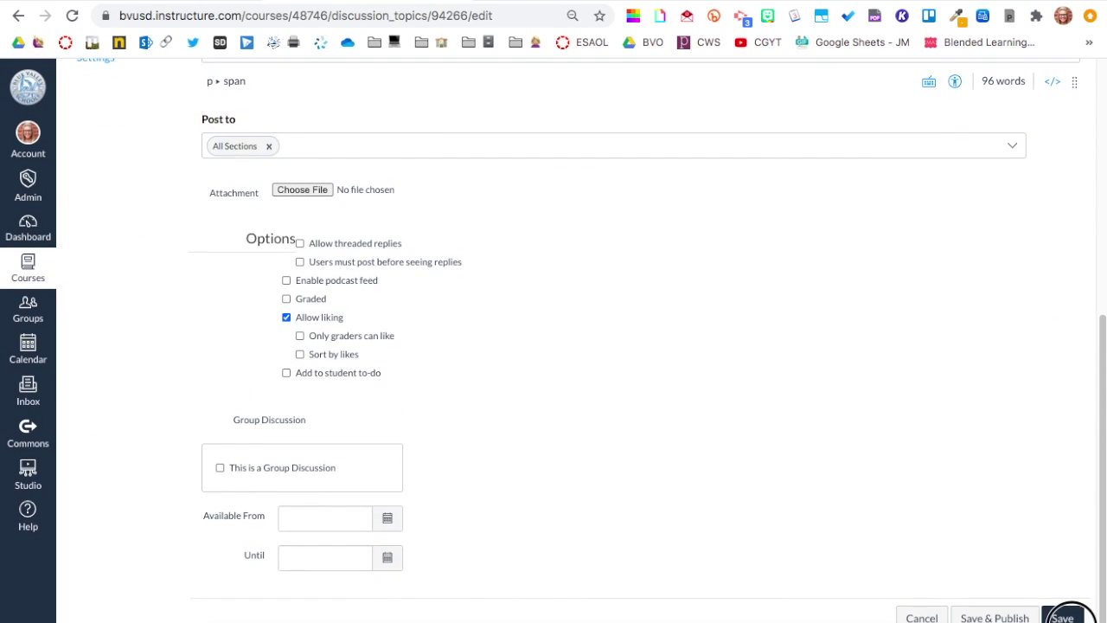
pyautogui.click(1065, 616)
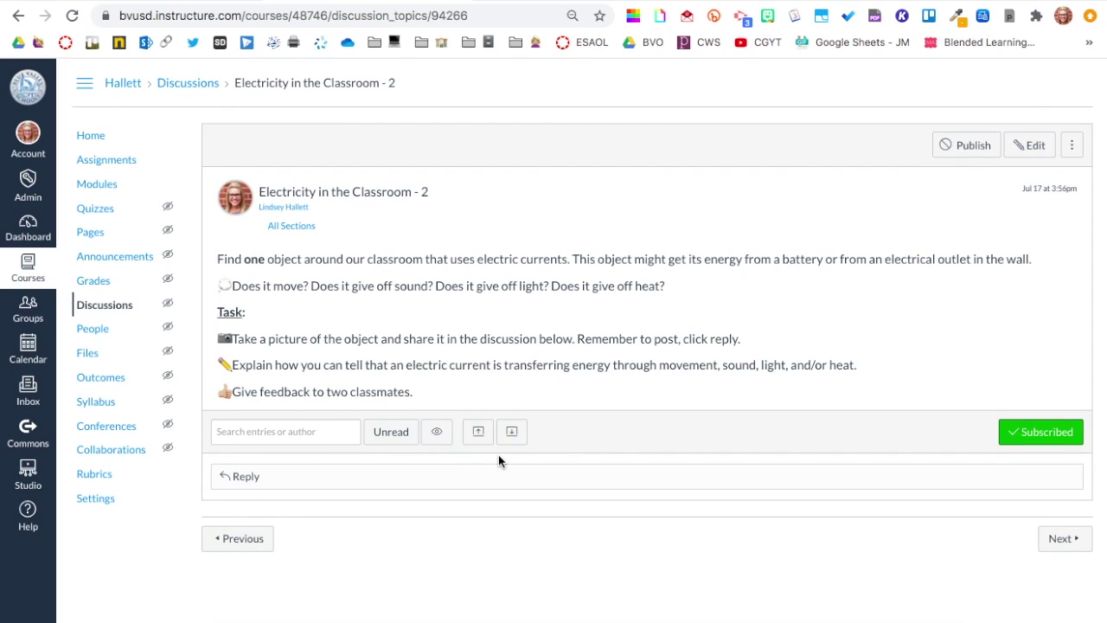
pyautogui.press('super+shift+4')
pyautogui.moveTo(215, 469); pyautogui.dragTo(268, 485)
# - Open the Reply button screenshot from the desktop, frame it with a rectangle shape as a border, and close the image
pyautogui.hotkey('ctrl', 'alt', 'e')
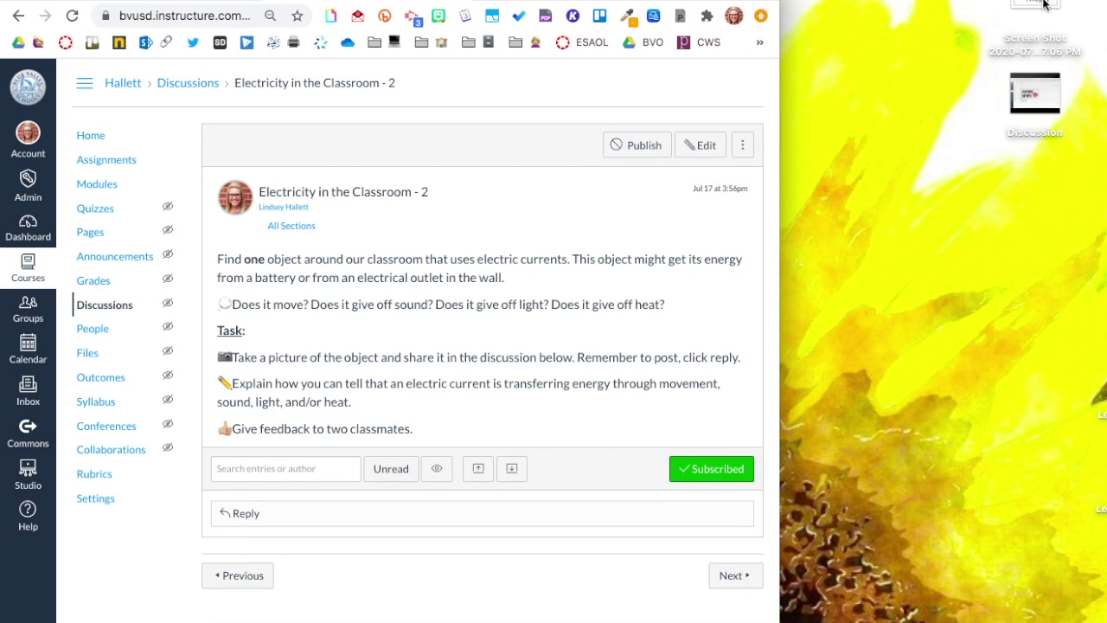
pyautogui.doubleClick(1036, 9)
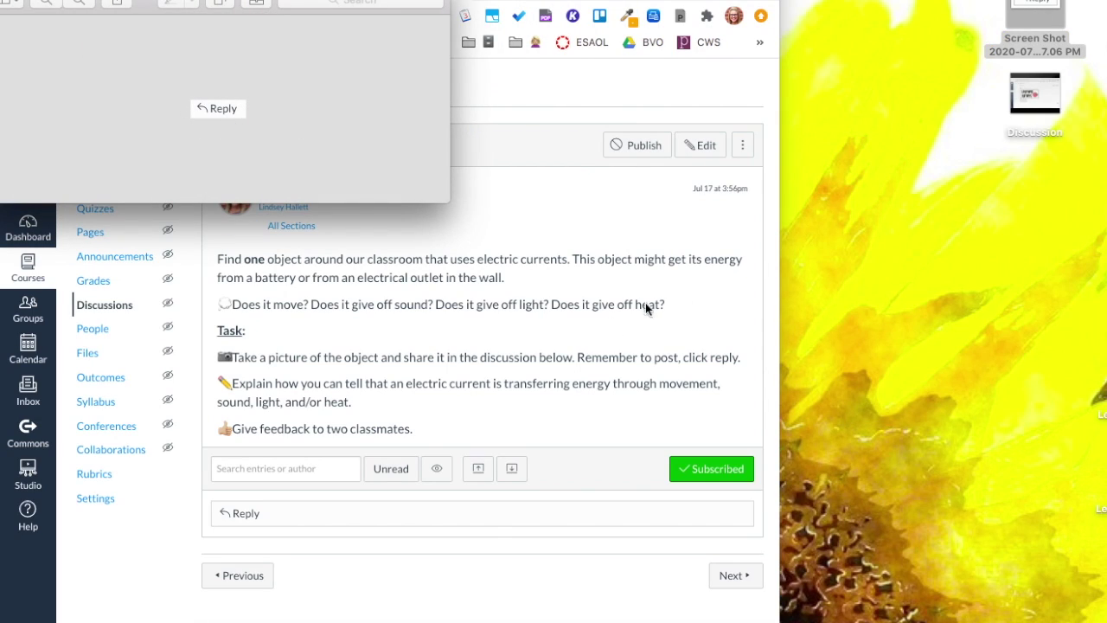
pyautogui.click(262, 3)
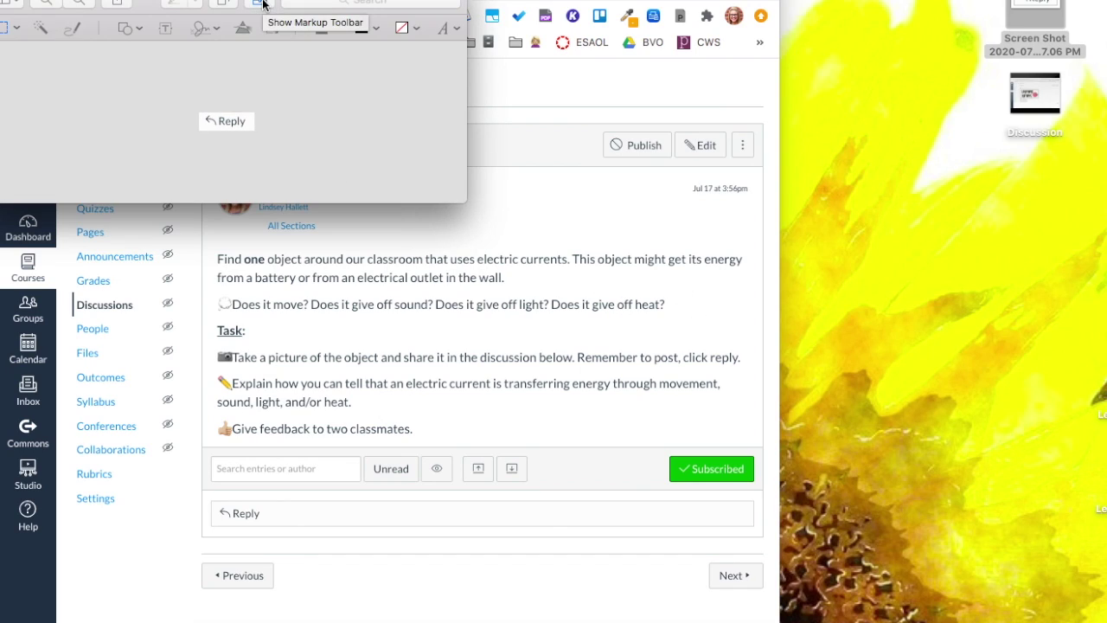
pyautogui.click(129, 28)
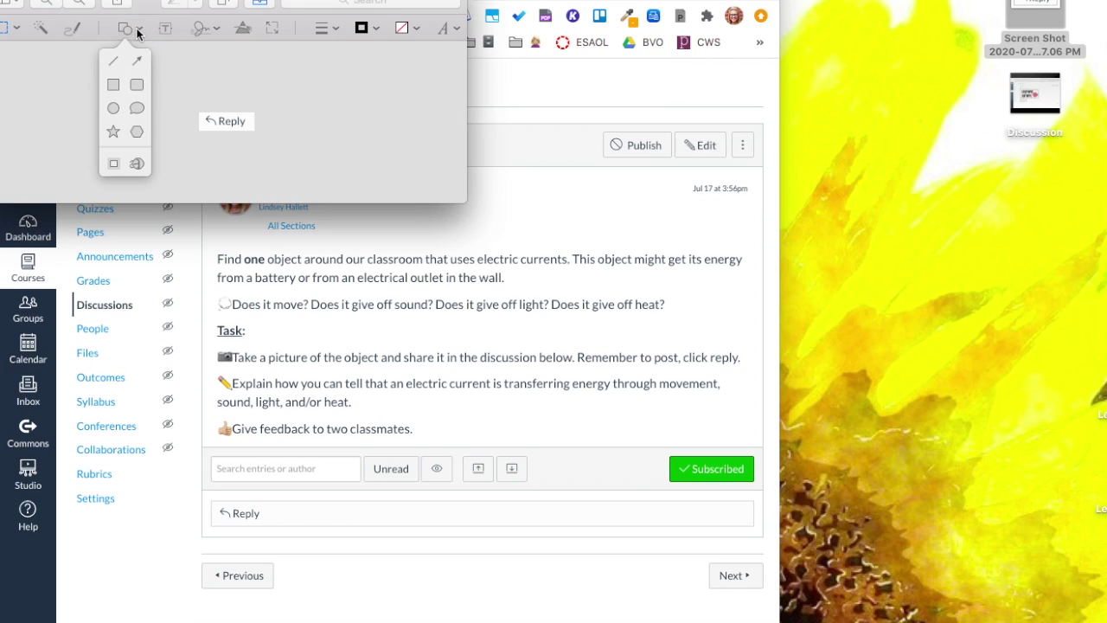
pyautogui.click(112, 84)
pyautogui.moveTo(224, 119); pyautogui.dragTo(200, 114)
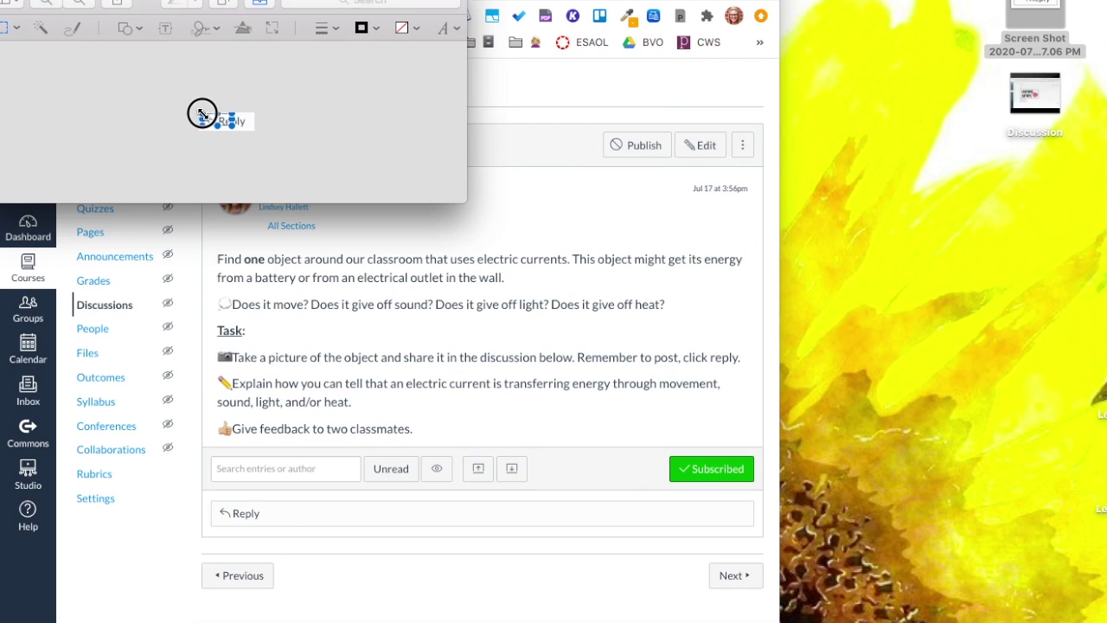
pyautogui.moveTo(234, 128); pyautogui.dragTo(252, 126)
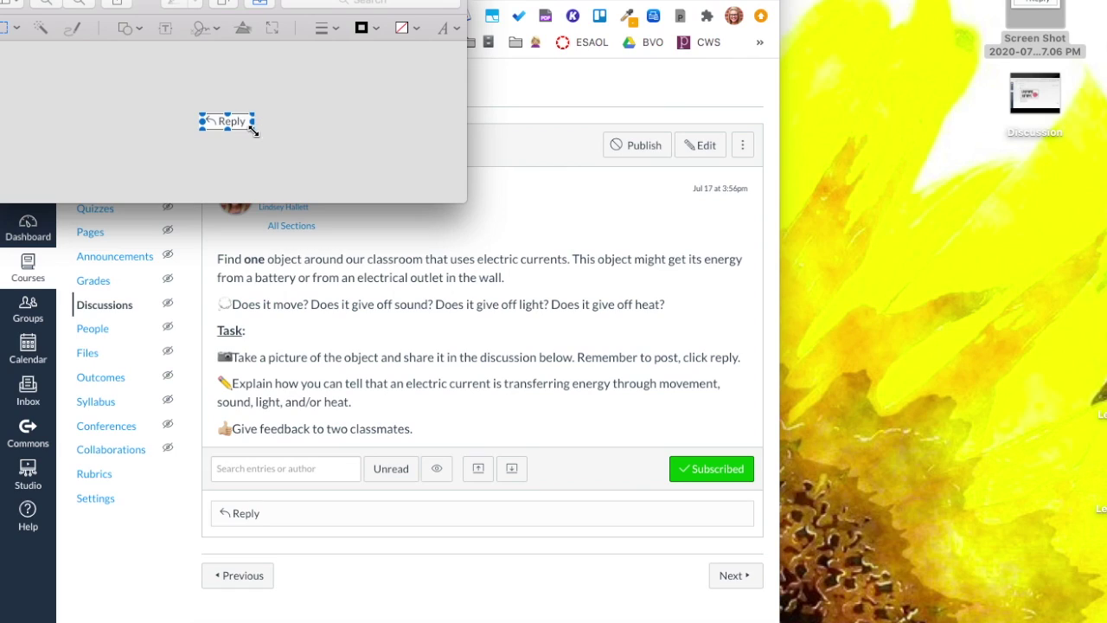
pyautogui.click(289, 119)
pyautogui.press('super+w')
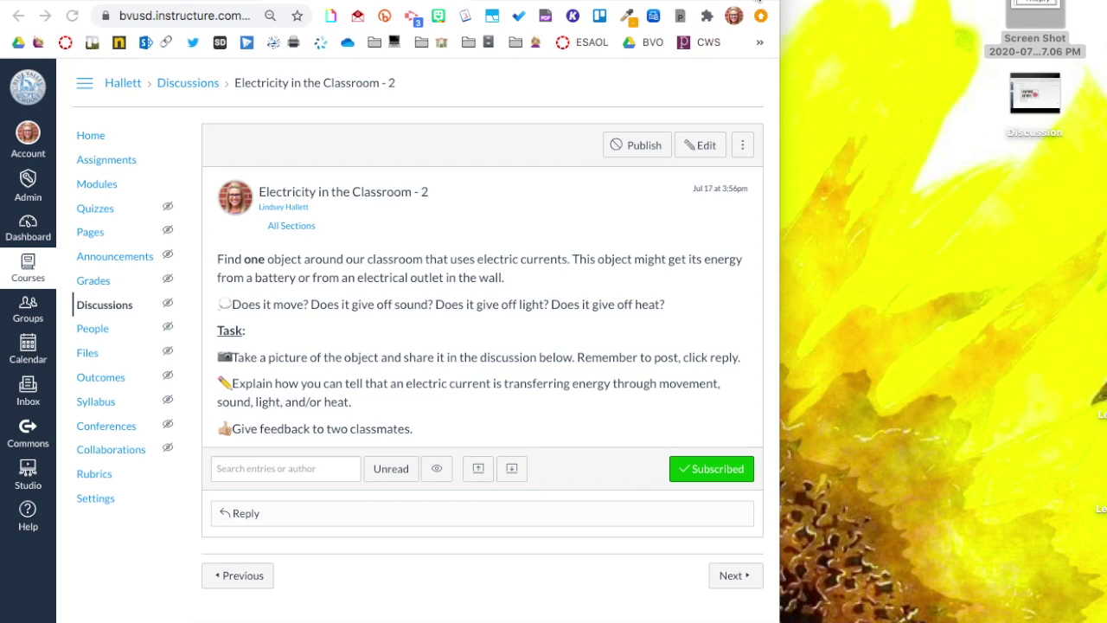
# - Restore the wide browser window, reopen the discussion for editing and delete "reply." from the end of the "Take a picture" line
pyautogui.moveTo(781, 3); pyautogui.dragTo(1106, 17)
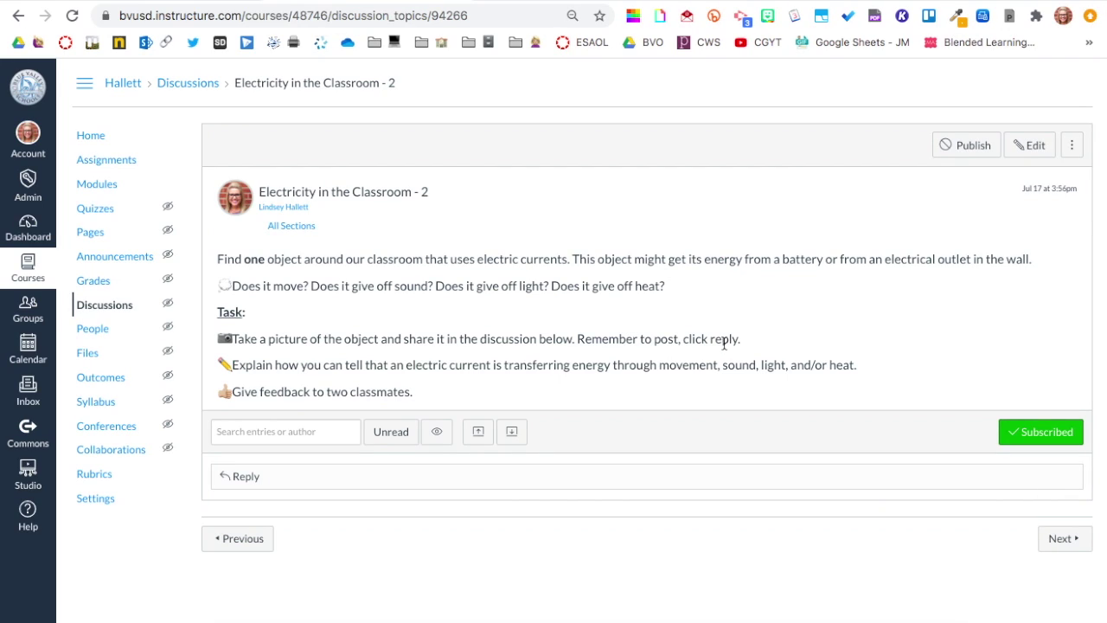
pyautogui.moveTo(738, 342); pyautogui.dragTo(709, 340)
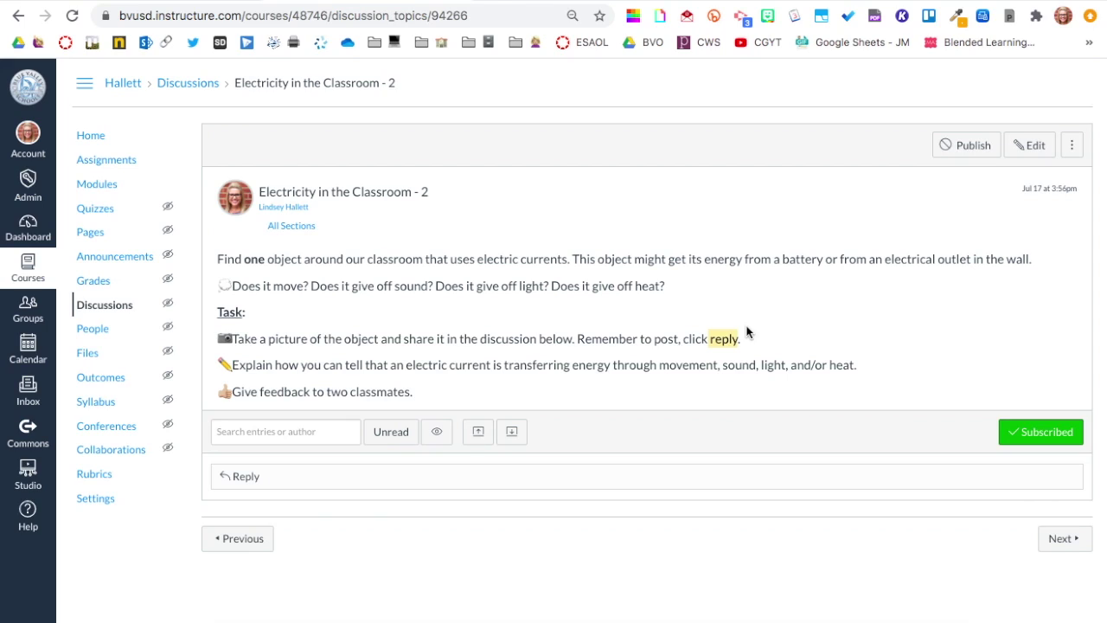
pyautogui.click(1029, 146)
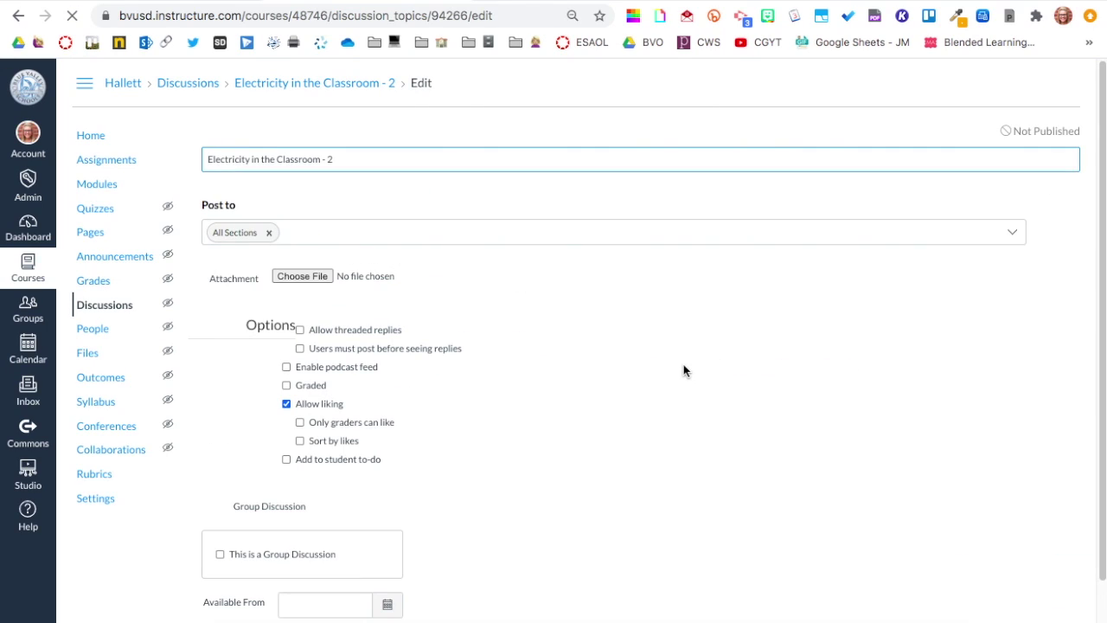
pyautogui.moveTo(1075, 340); pyautogui.dragTo(1074, 511)
pyautogui.click(747, 319)
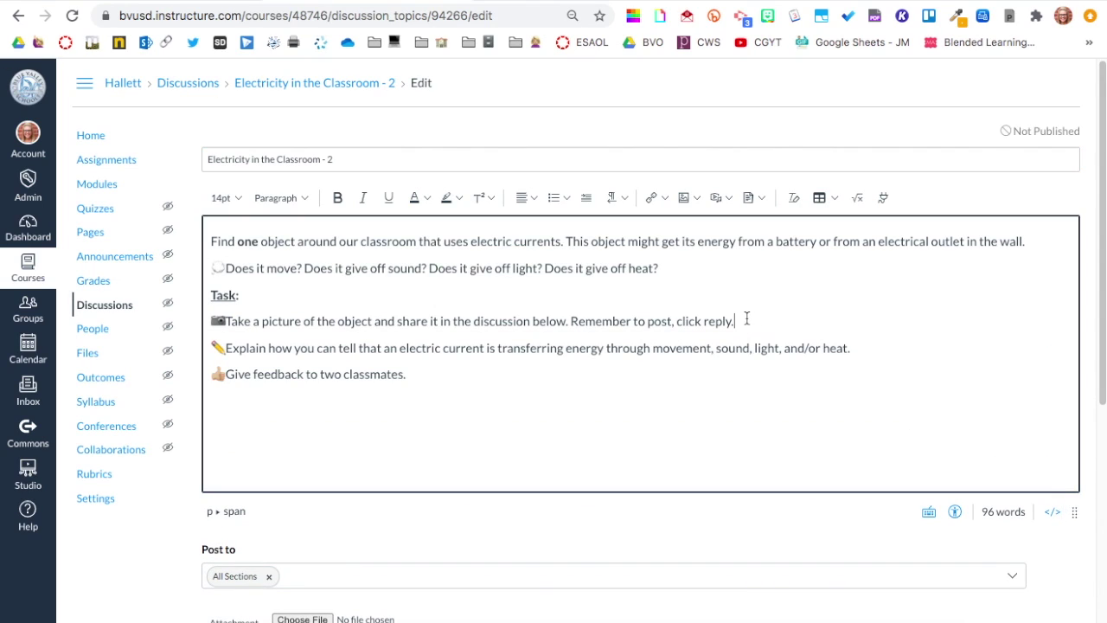
pyautogui.press('BackSpace')
pyautogui.press('BackSpace')
pyautogui.press('BackSpace')
# - Upload "Screen Shot 2020-07-19 at 2.37.06 PM.png" from the computer's Desktop as an image after "click" in the "Take a picture" line
pyautogui.click(694, 200)
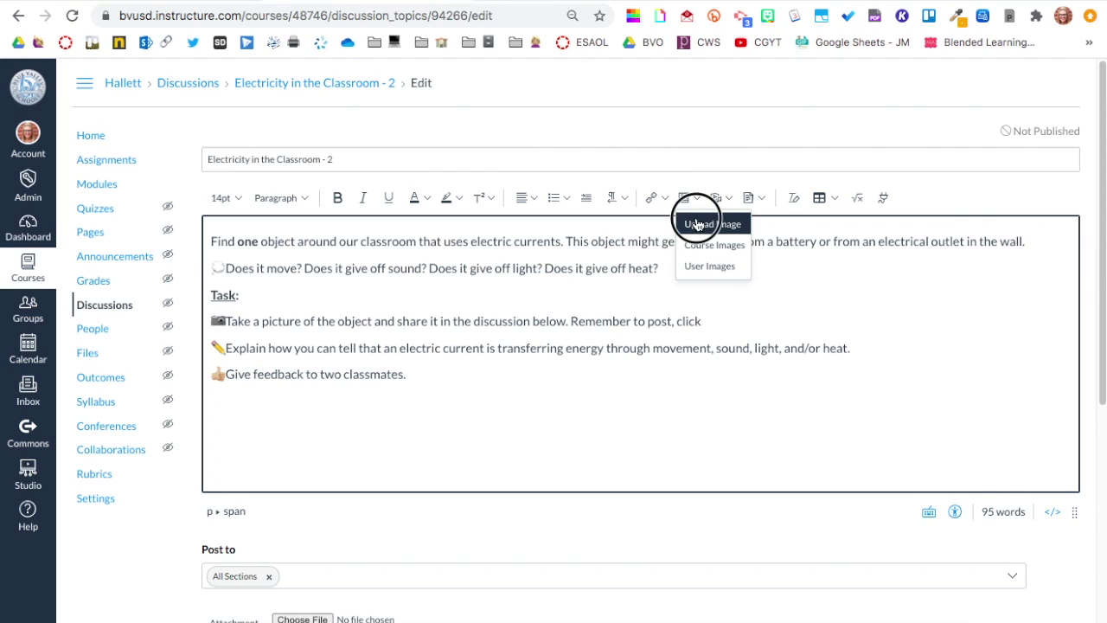
pyautogui.click(697, 223)
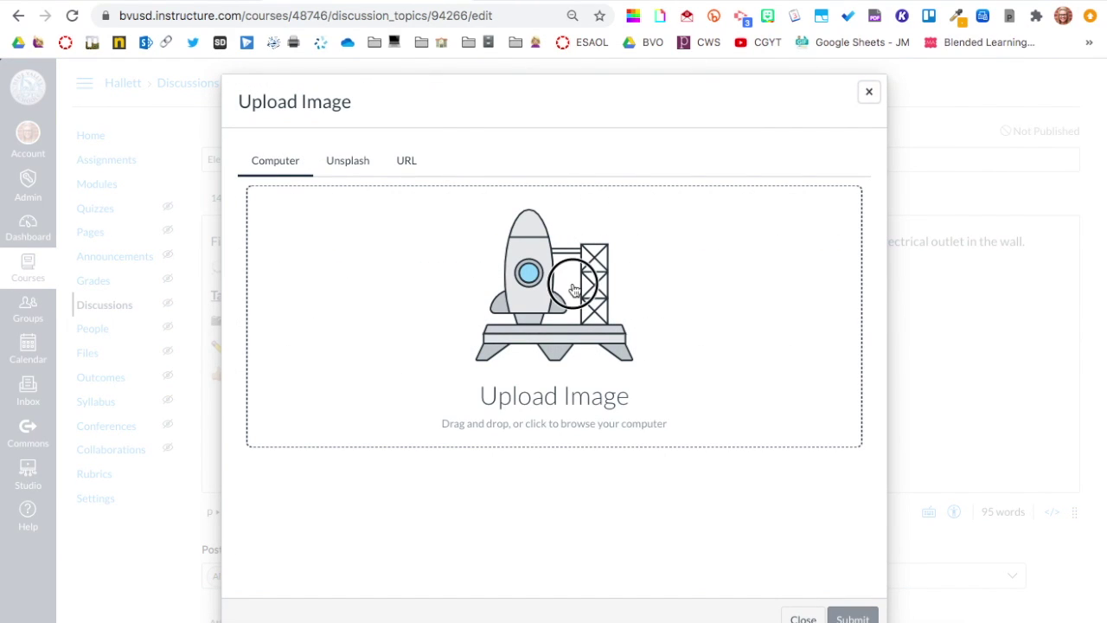
pyautogui.click(572, 290)
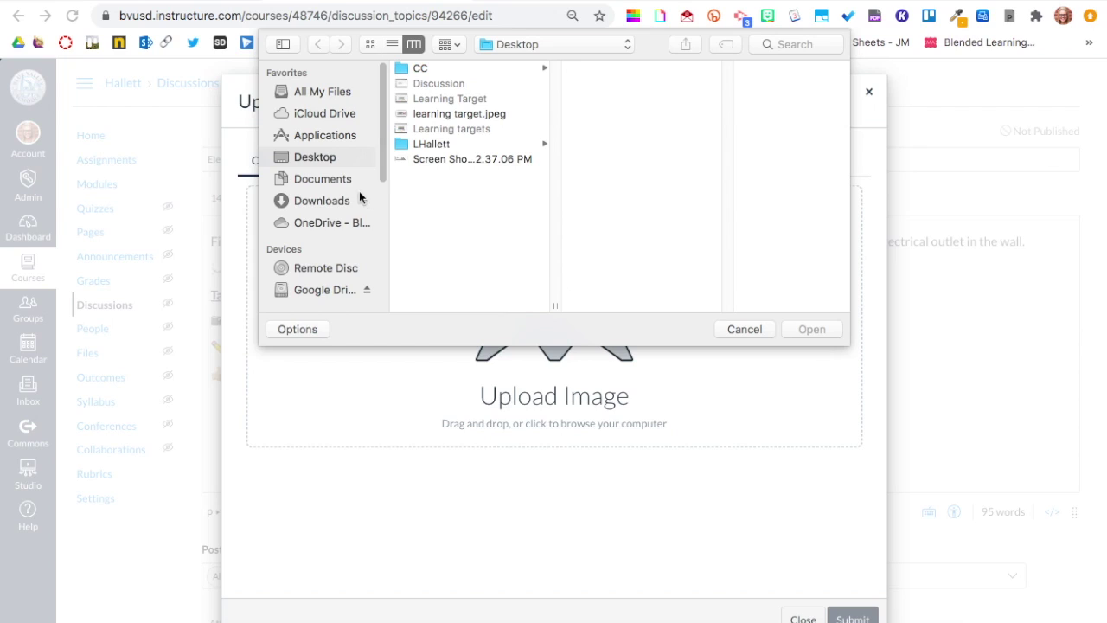
pyautogui.click(439, 160)
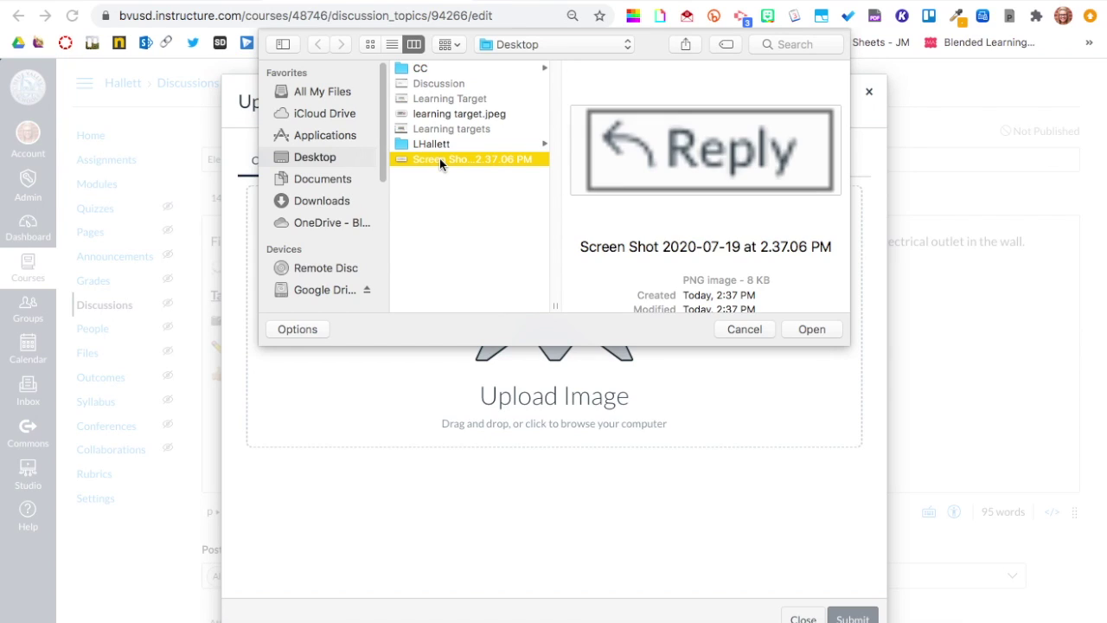
pyautogui.click(813, 327)
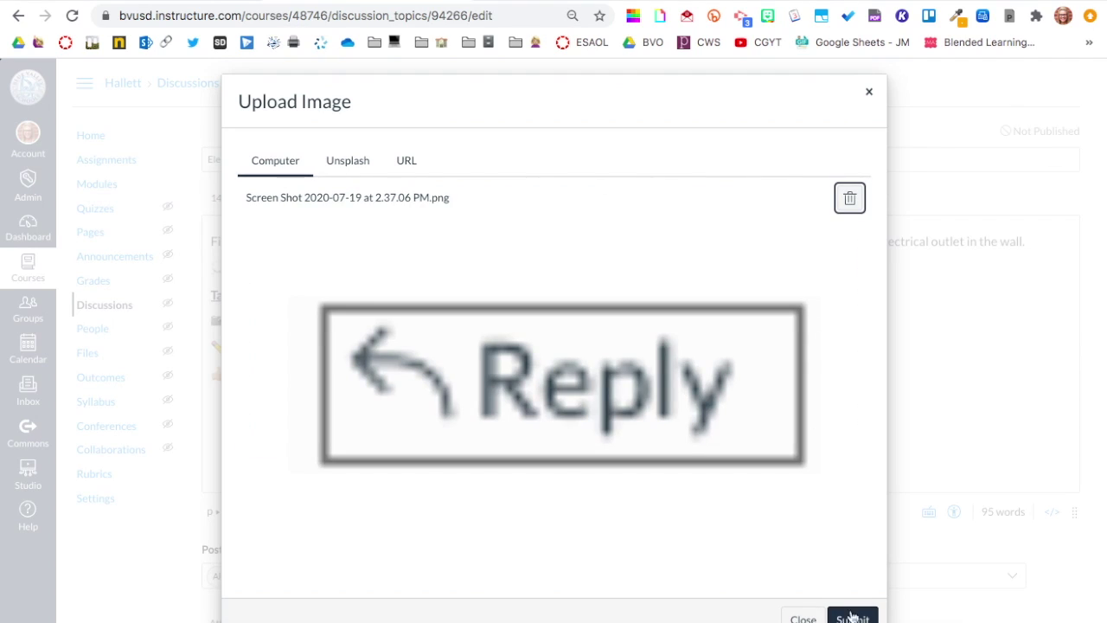
pyautogui.click(853, 618)
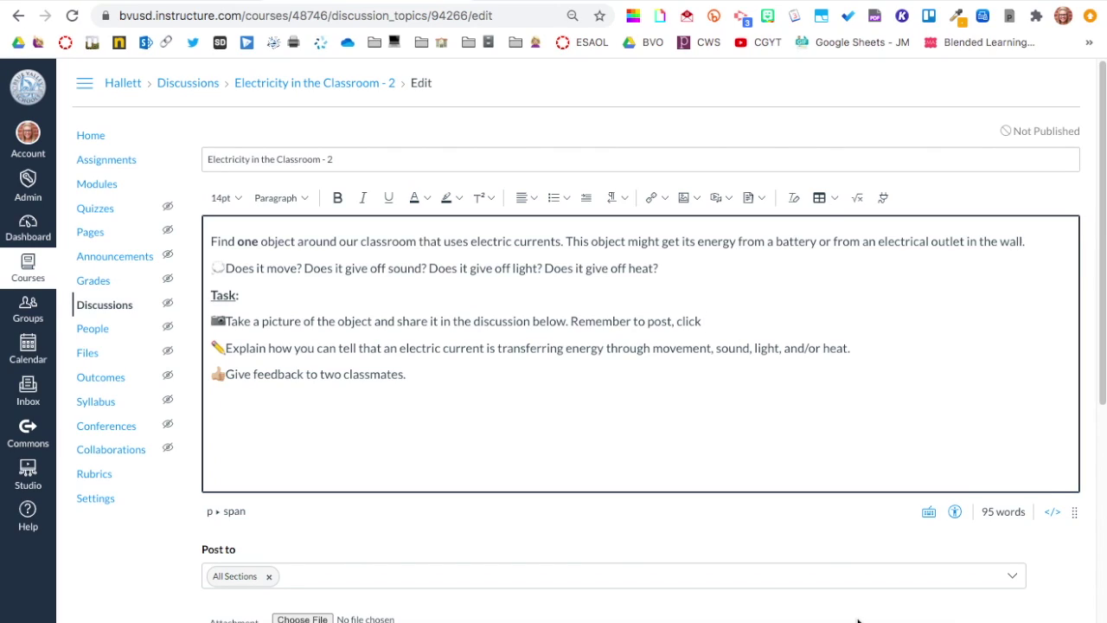
# - Slightly enlarge the inserted Reply image and save the discussion without publishing it
pyautogui.click(725, 321)
pyautogui.moveTo(749, 316); pyautogui.dragTo(761, 309)
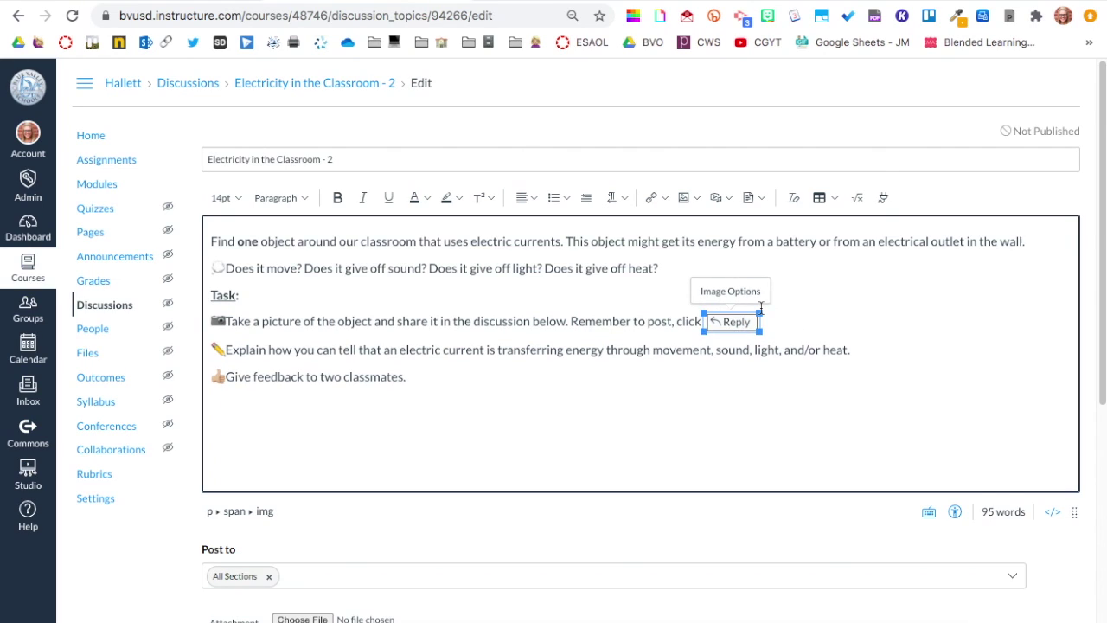
pyautogui.click(806, 320)
pyautogui.scroll(-1, 805, 319)
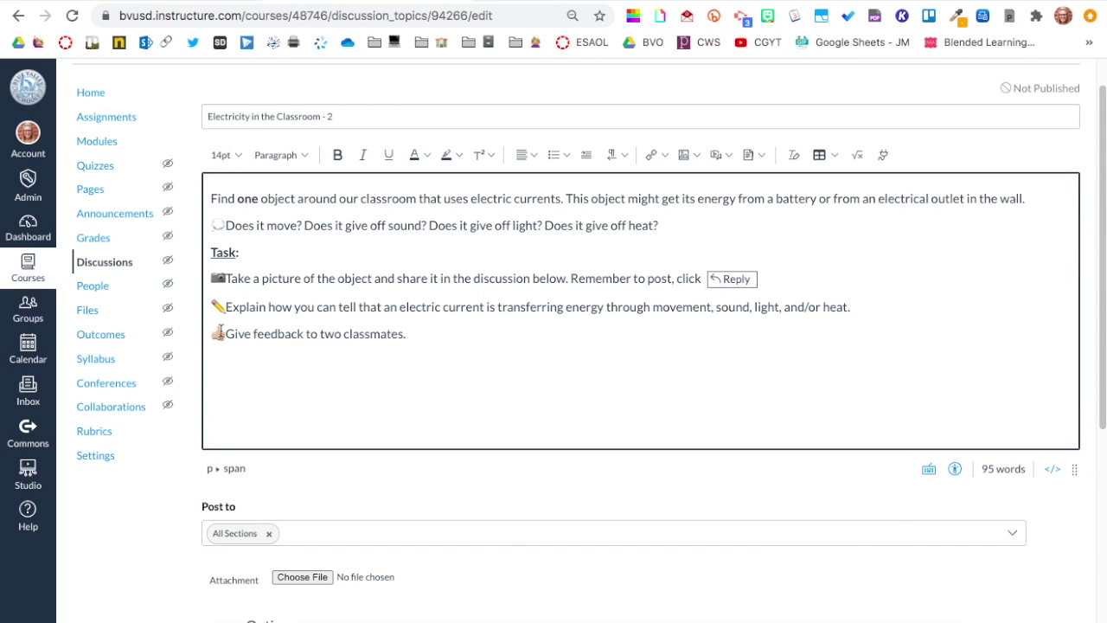
pyautogui.scroll(-4, 220, 332)
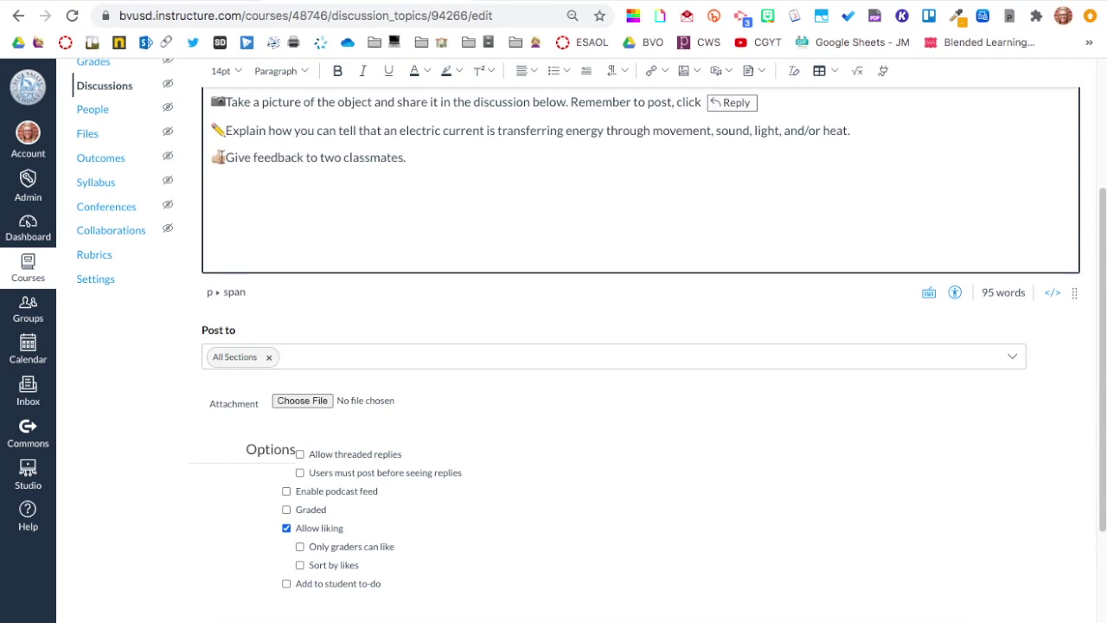
pyautogui.scroll(-1, 364, 507)
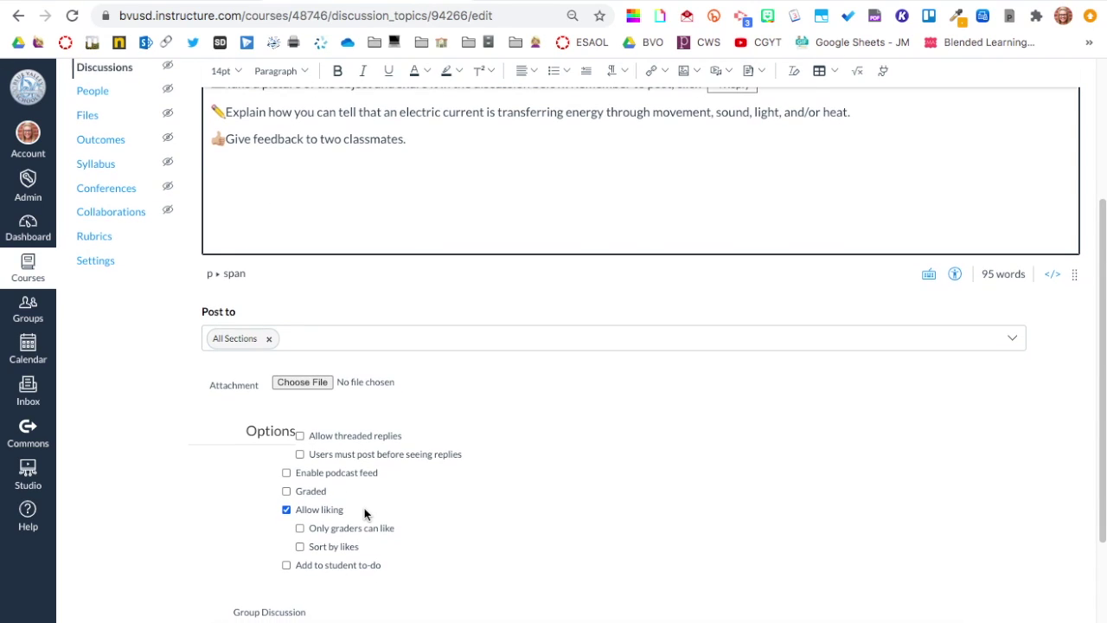
pyautogui.scroll(-1, 364, 508)
pyautogui.scroll(-4, 579, 445)
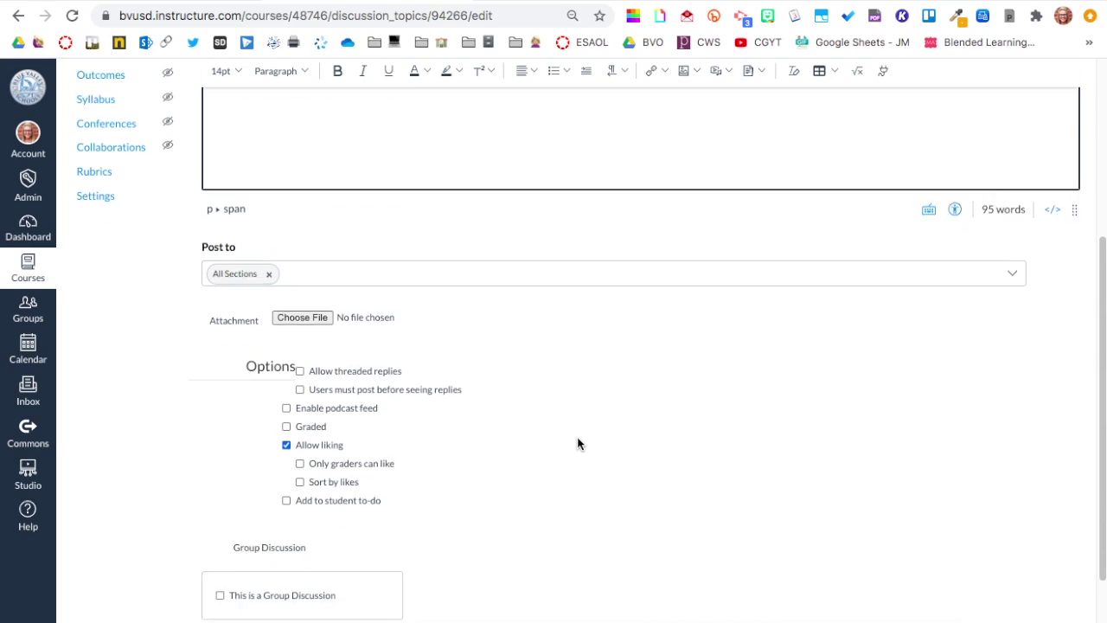
pyautogui.click(1064, 613)
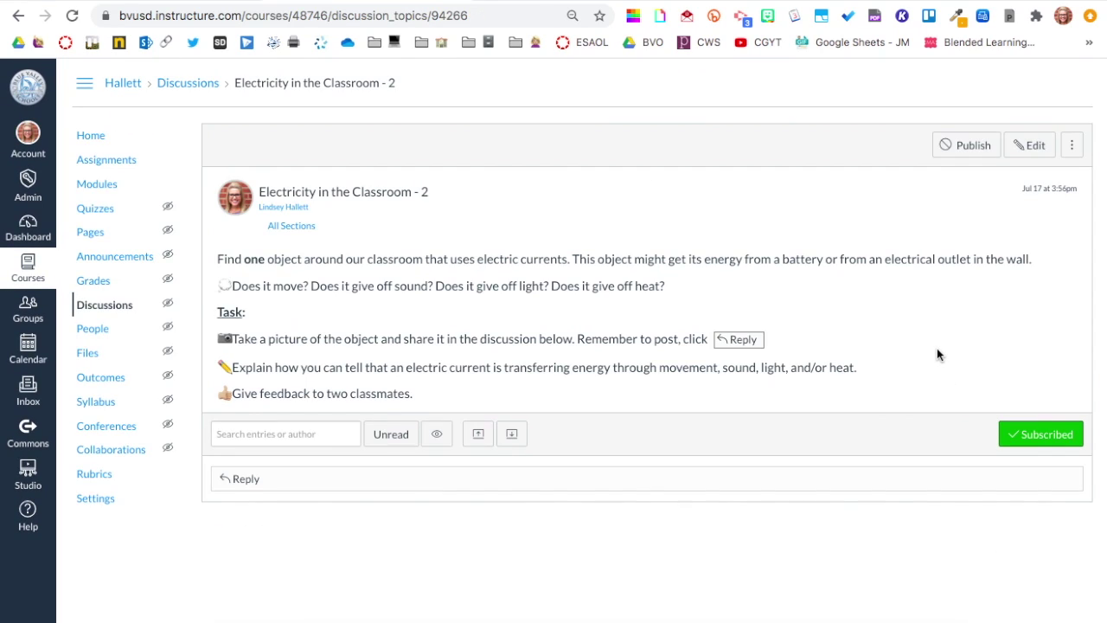
# - Compare the saved Electricity in the Classroom - 2 discussion with the published Electricity in the Classroom version
pyautogui.click(220, 2)
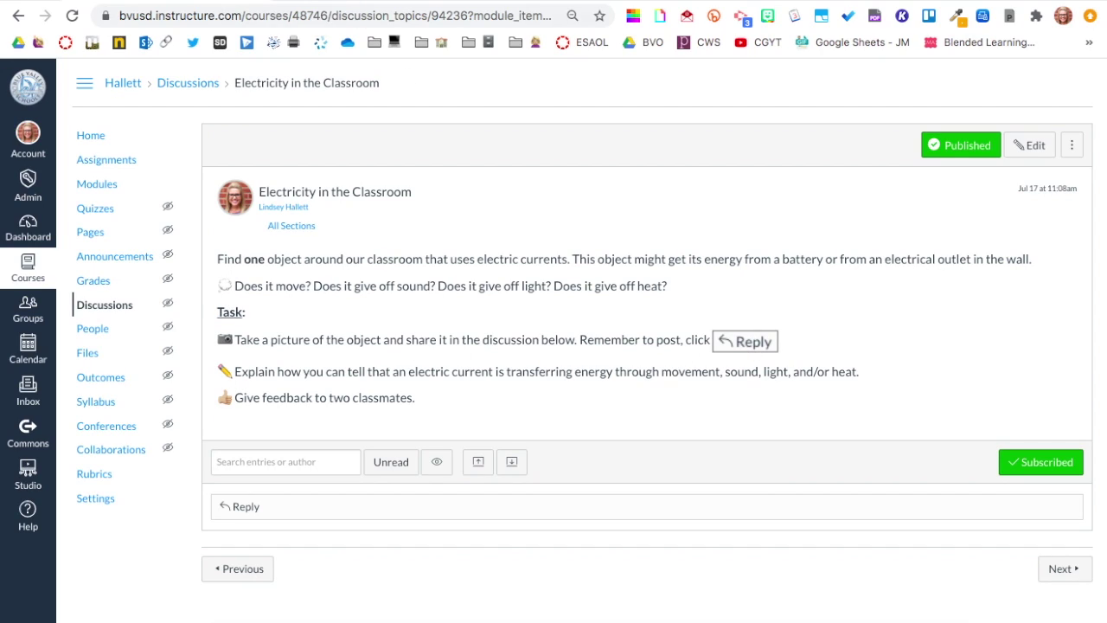
pyautogui.click(346, 0)
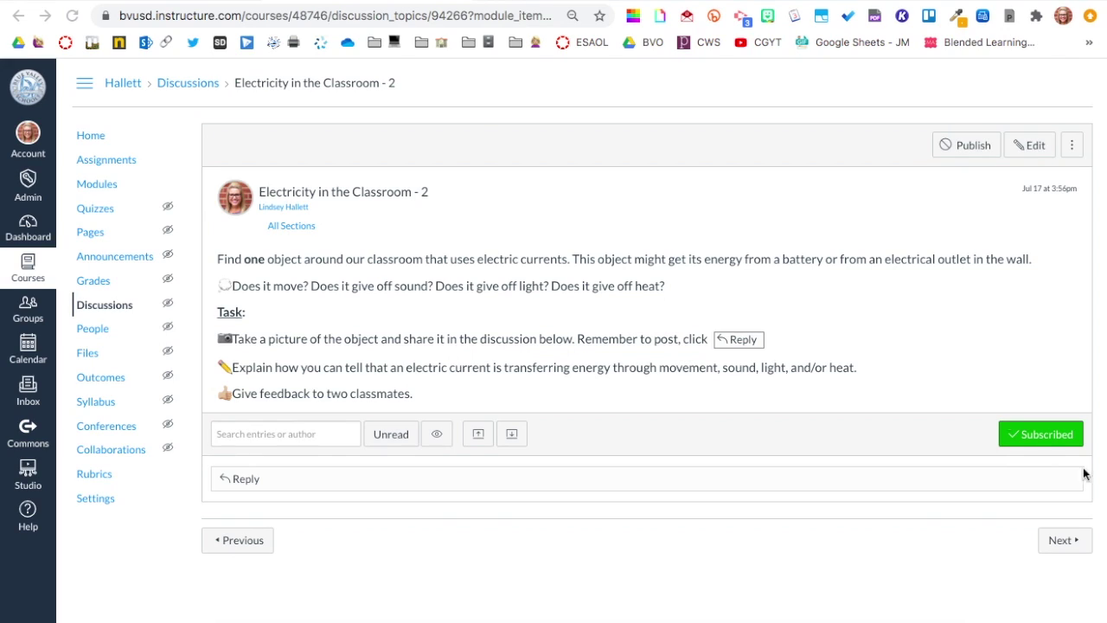
pyautogui.click(1064, 544)
pyautogui.click(1064, 542)
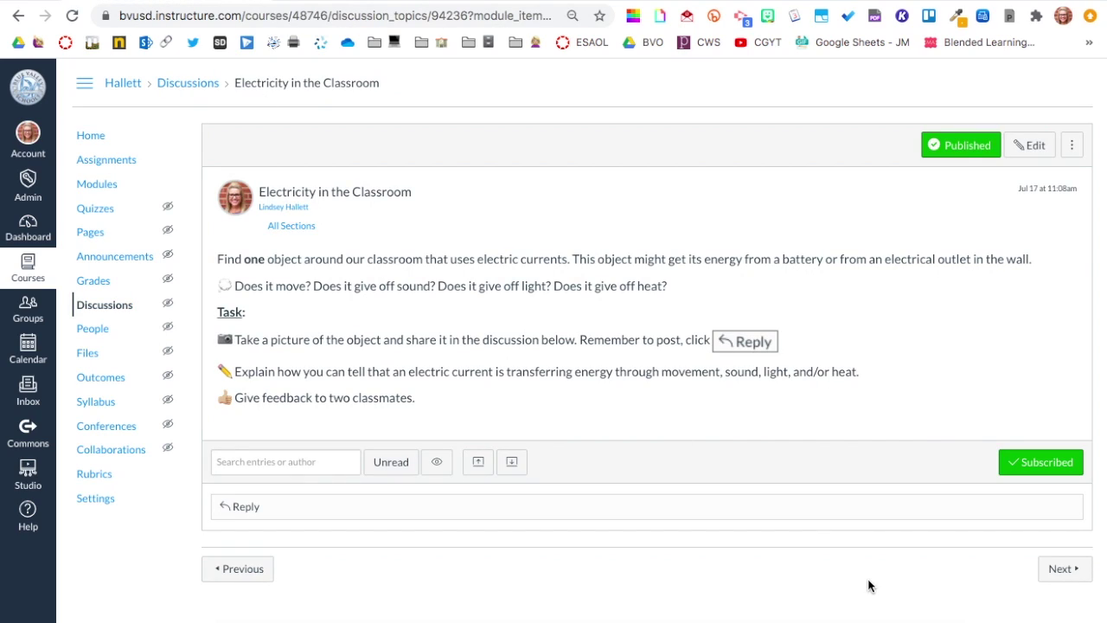
# - Advance to the What is Electricity? page and examine its thinking questions and the embedded file preview
pyautogui.click(1057, 568)
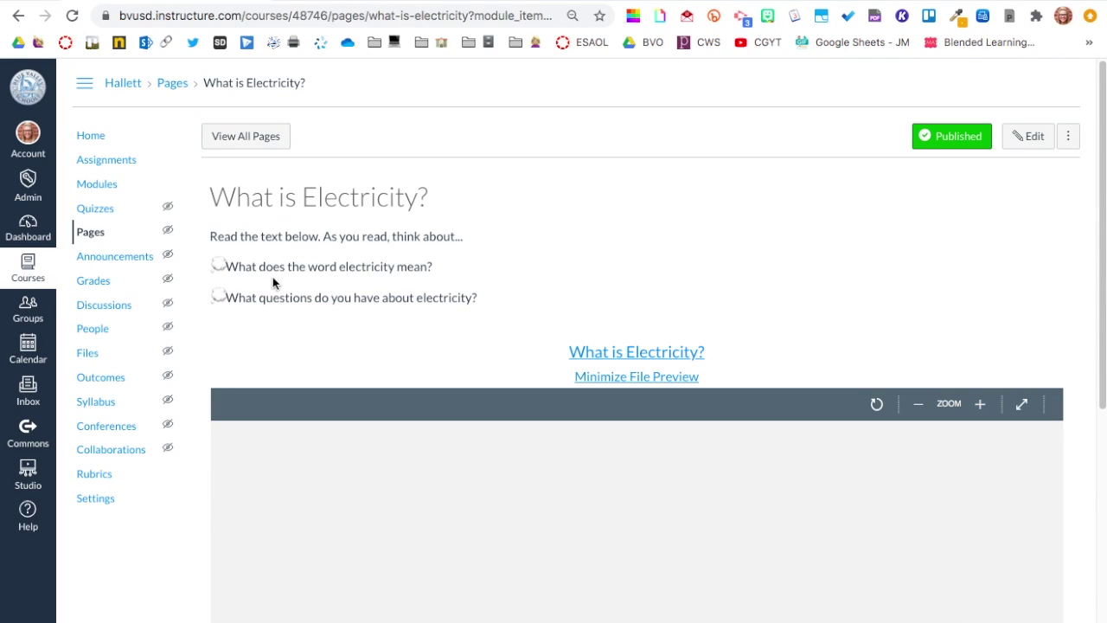
pyautogui.scroll(-3, 597, 363)
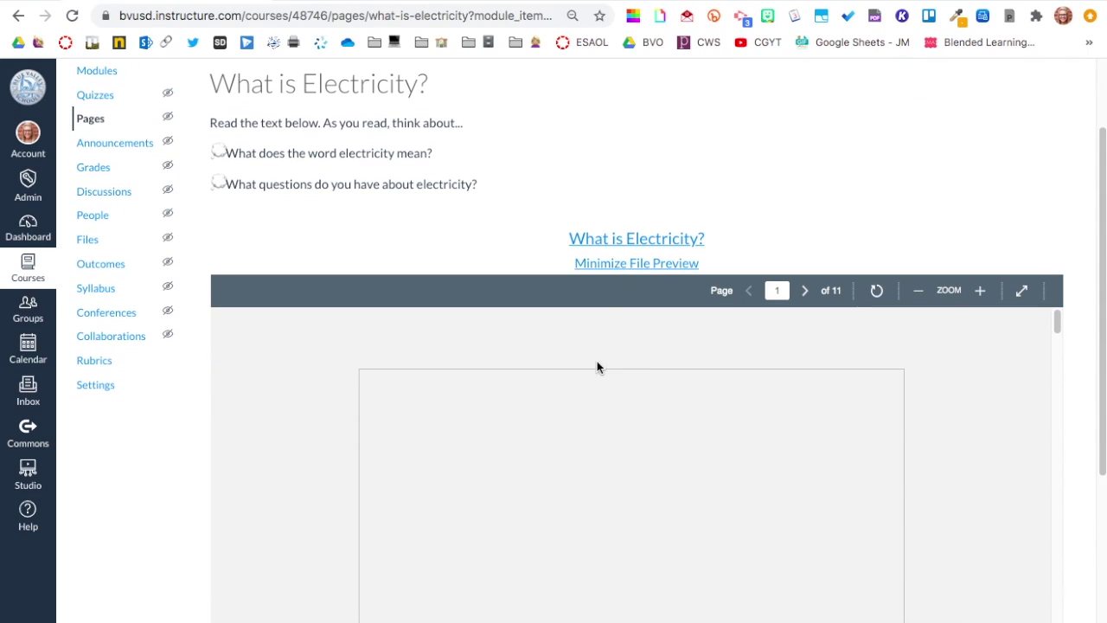
pyautogui.scroll(-5, 672, 249)
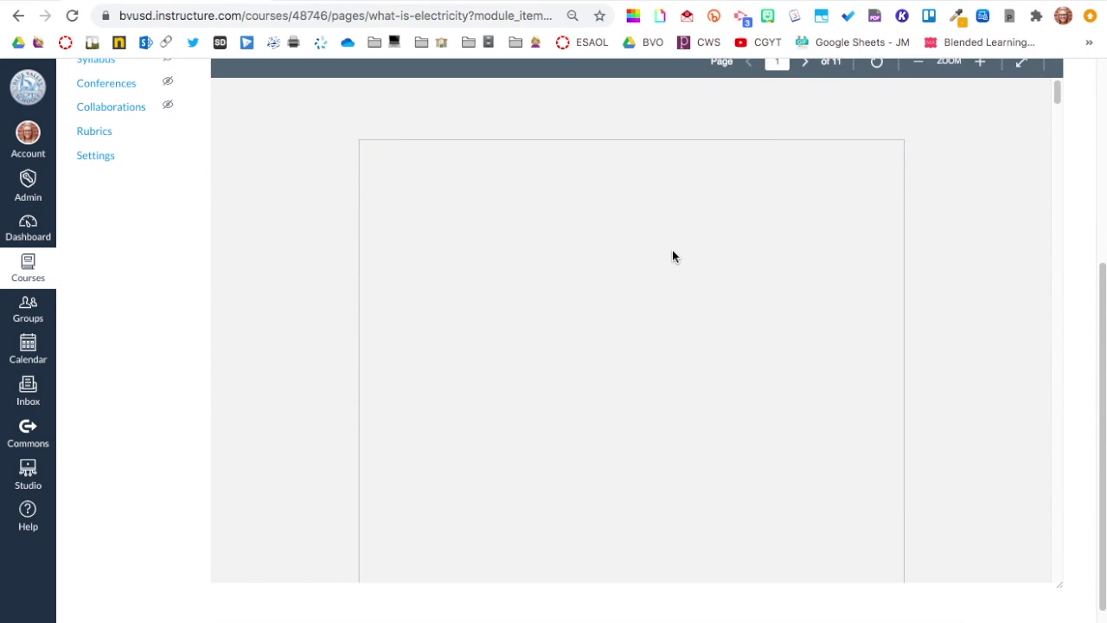
pyautogui.scroll(5, 672, 249)
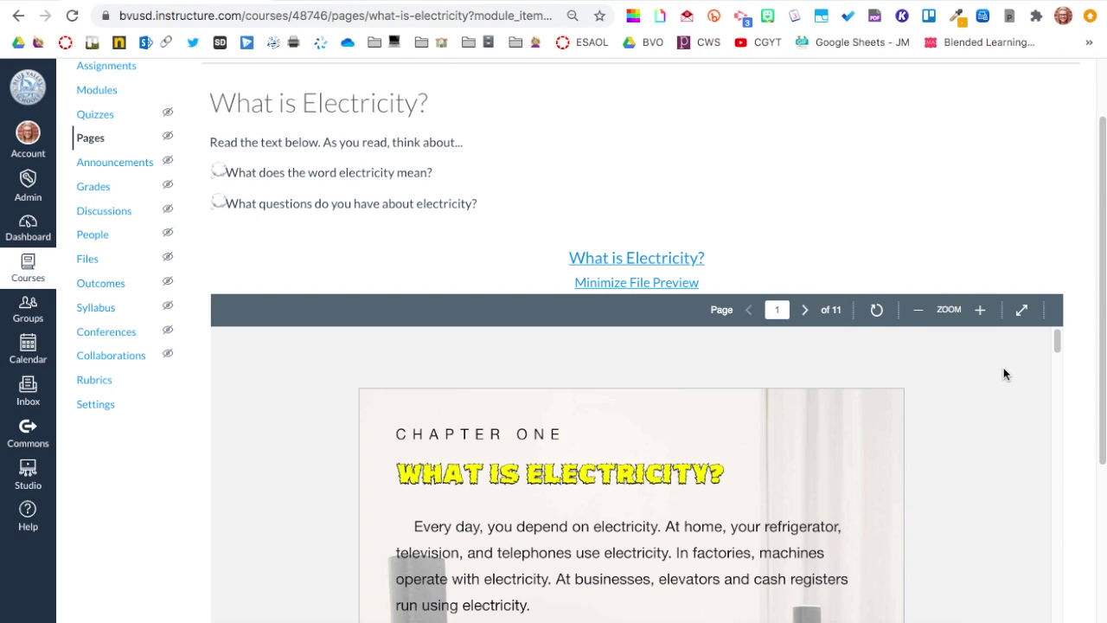
pyautogui.scroll(-1, 1003, 368)
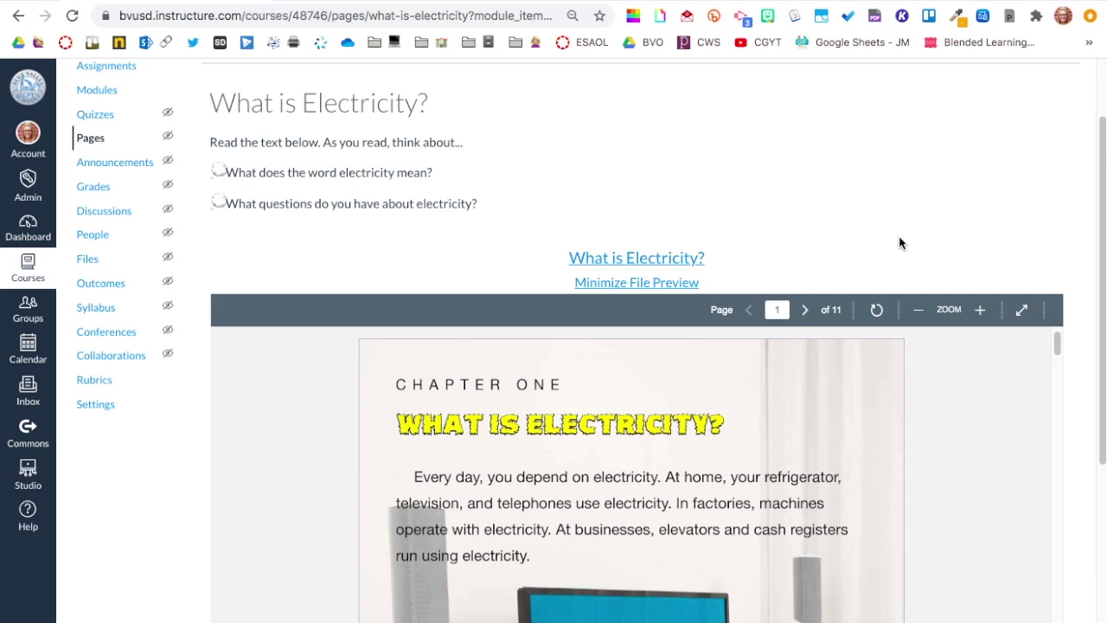
pyautogui.scroll(-5, 899, 235)
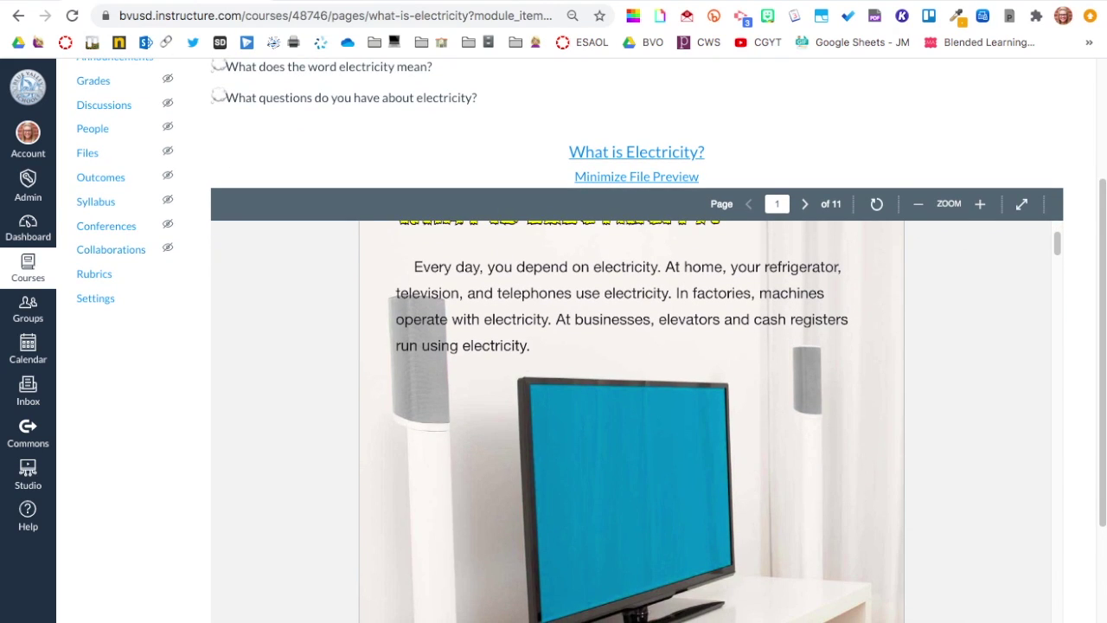
pyautogui.scroll(-4, 1075, 285)
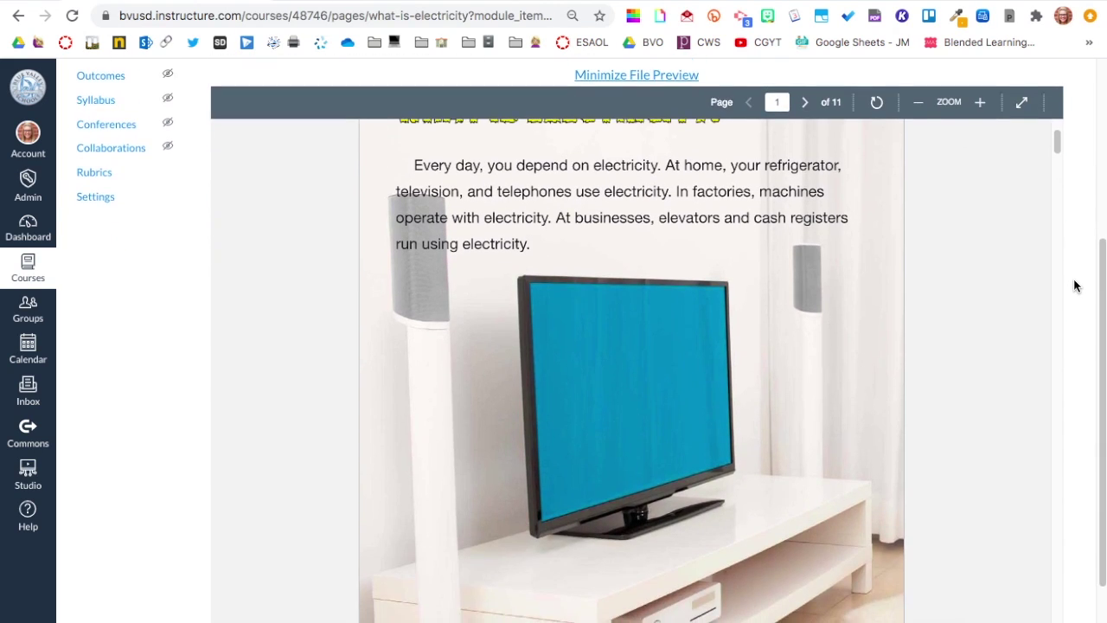
# - Review the thinking questions above the What is Electricity? file preview, then switch to the What is Electricity? - 2 page
pyautogui.scroll(5, 1074, 285)
pyautogui.scroll(3, 1074, 286)
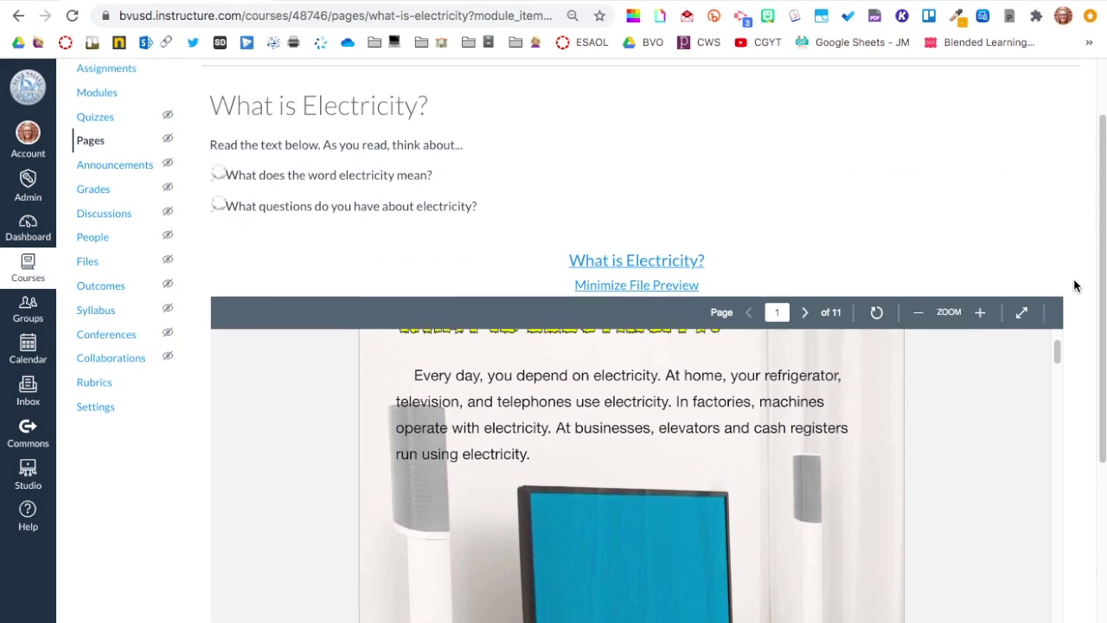
pyautogui.scroll(-2, 1075, 285)
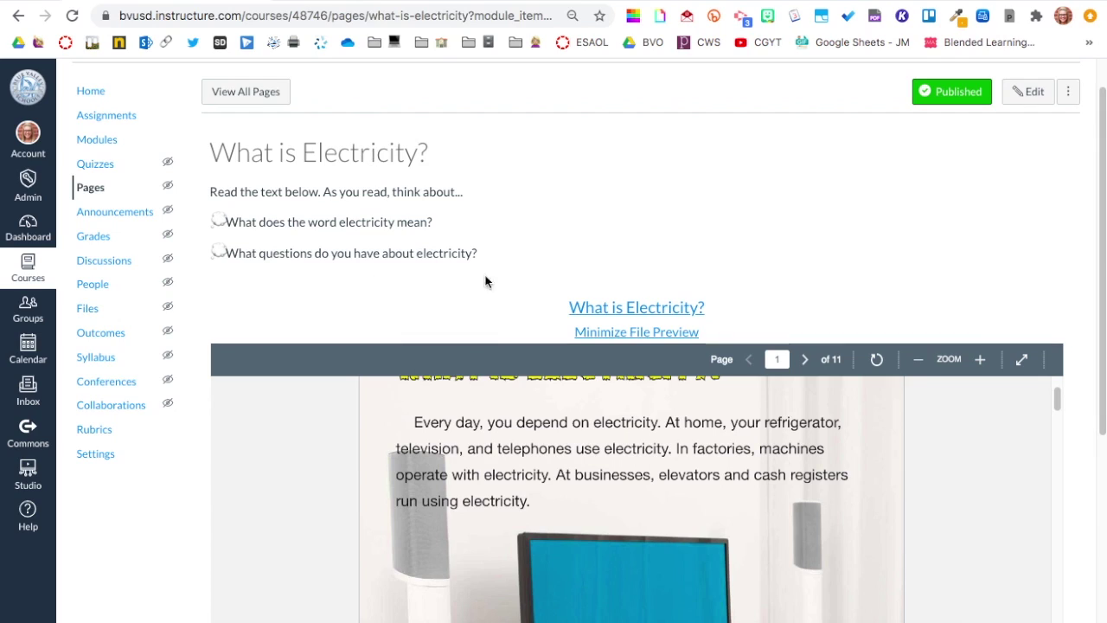
pyautogui.click(380, 4)
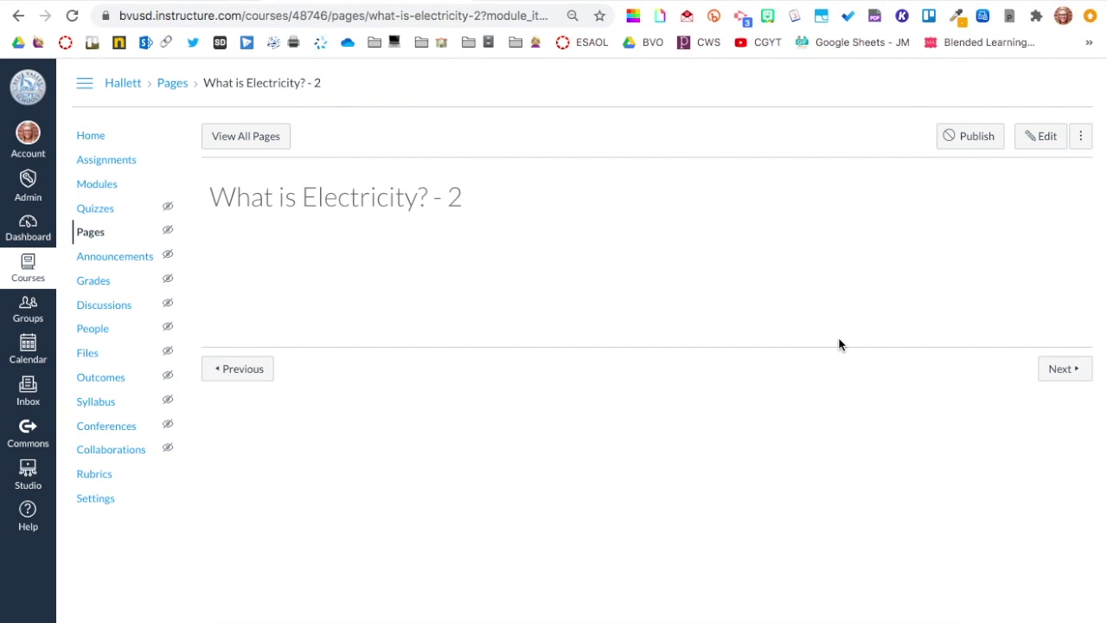
# - Enter on the page "Read the text below. As you read, think about...", "What does the word electricity mean?" and "What questions do you have about electricity?"
pyautogui.click(1028, 136)
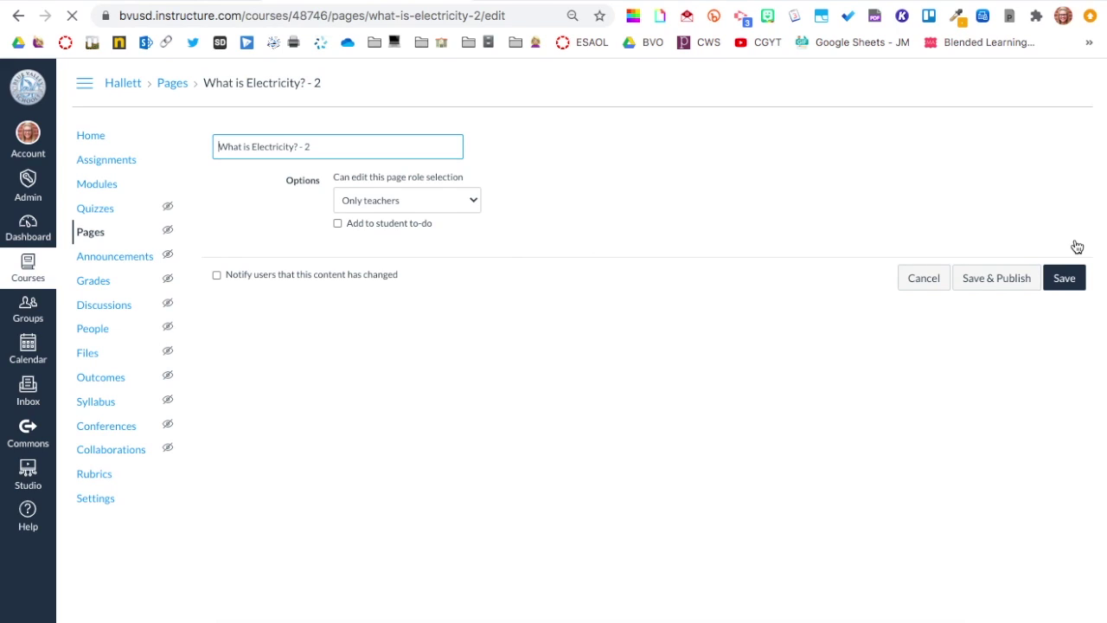
pyautogui.moveTo(1078, 323); pyautogui.dragTo(1081, 528)
pyautogui.click(522, 220)
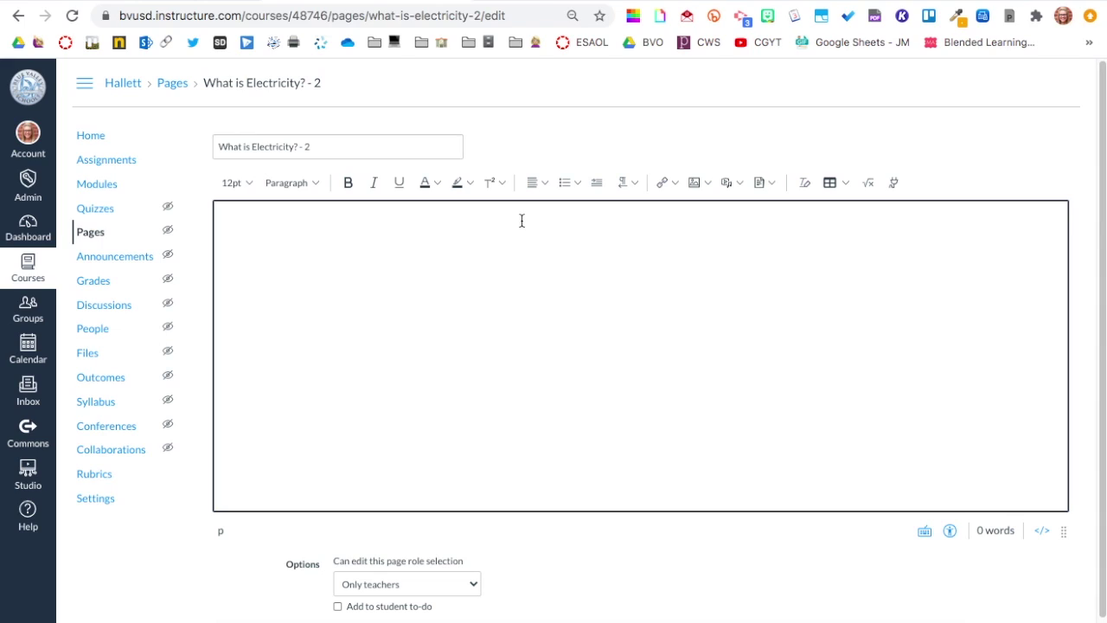
pyautogui.write('Read the text below. As you read, think about... What does the word electricity mean? What questions do you have about electricity?')
# - Insert a thought balloon emoji at the start of each of the two electricity questions
pyautogui.click(223, 255)
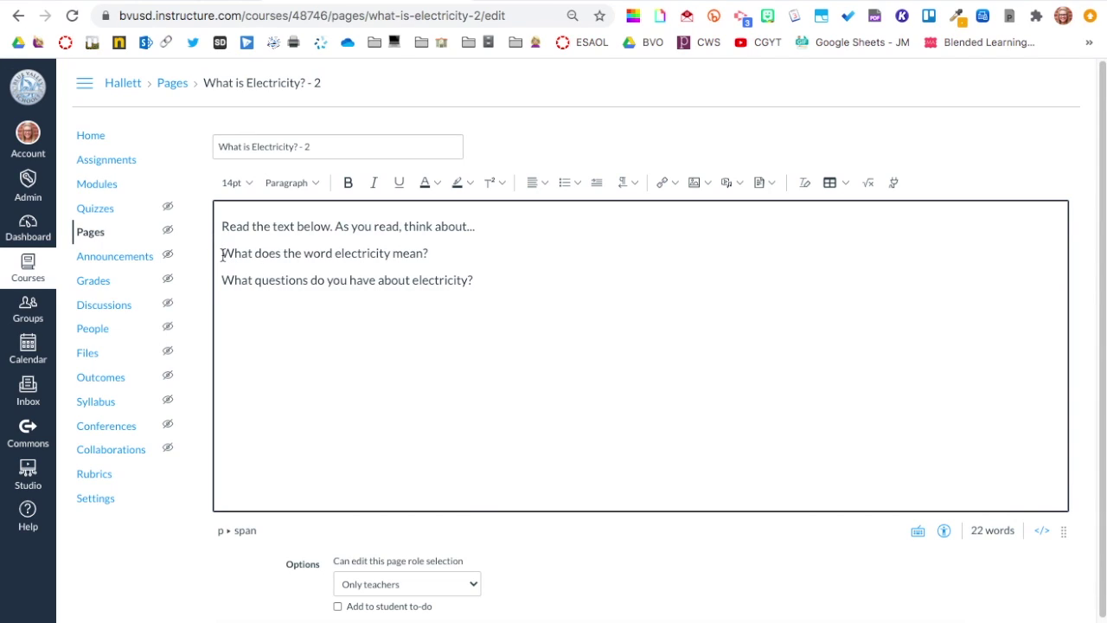
pyautogui.press('ctrl+super+space')
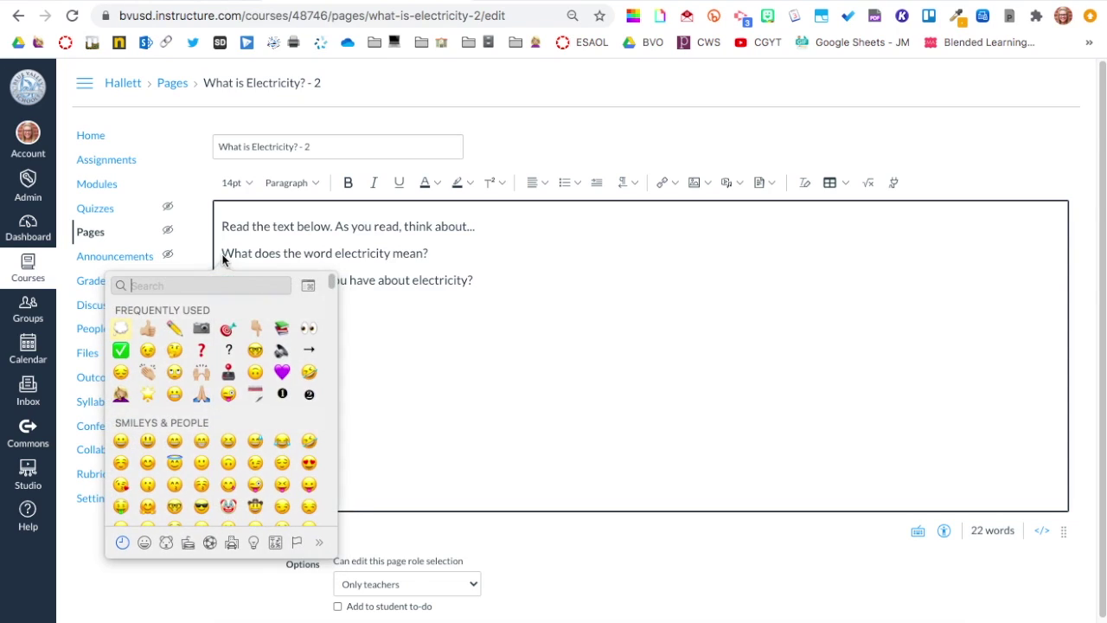
pyautogui.click(123, 333)
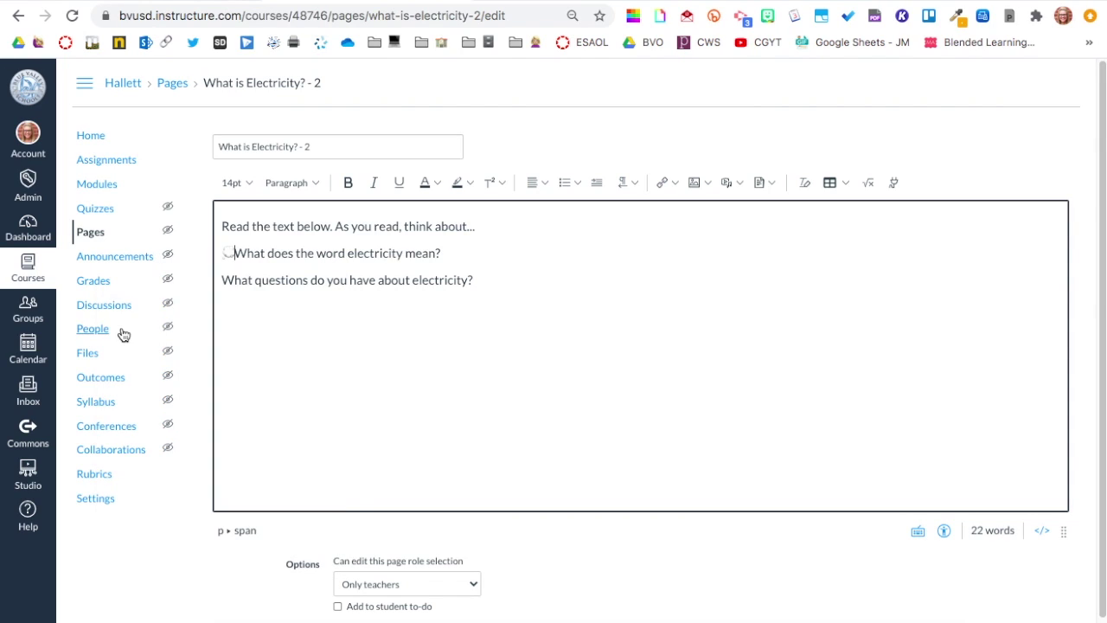
pyautogui.click(221, 282)
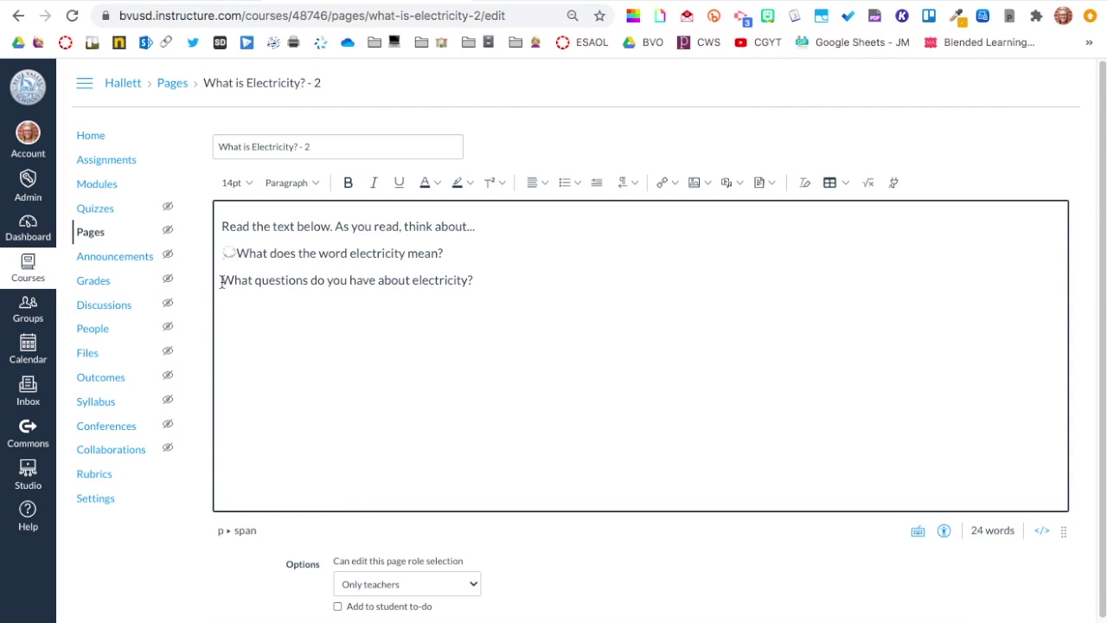
pyautogui.press('ctrl+super+space')
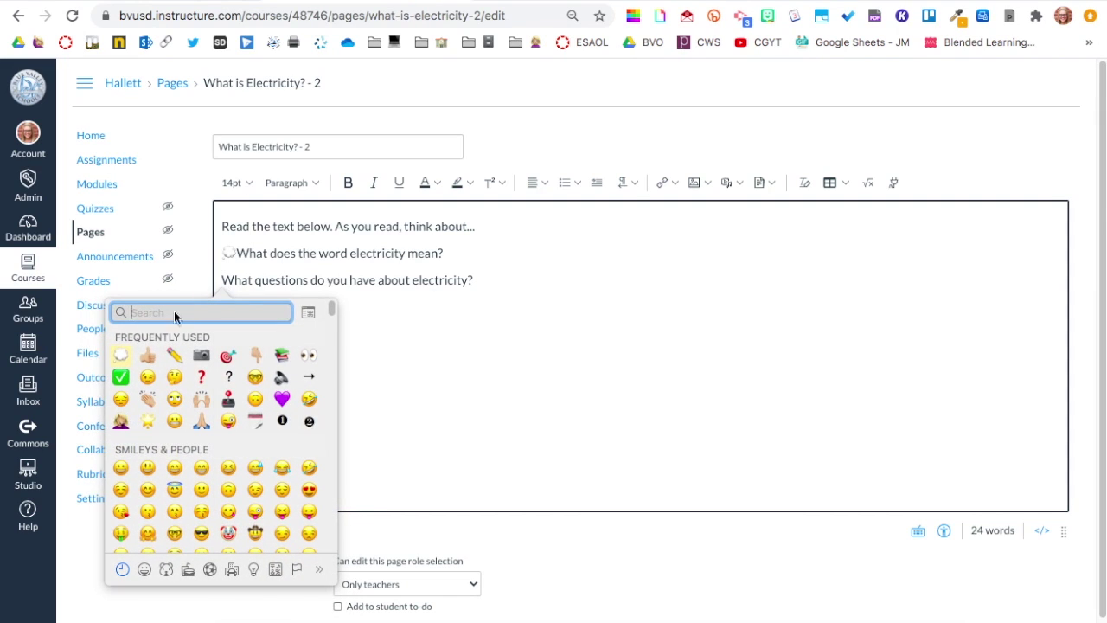
pyautogui.click(119, 358)
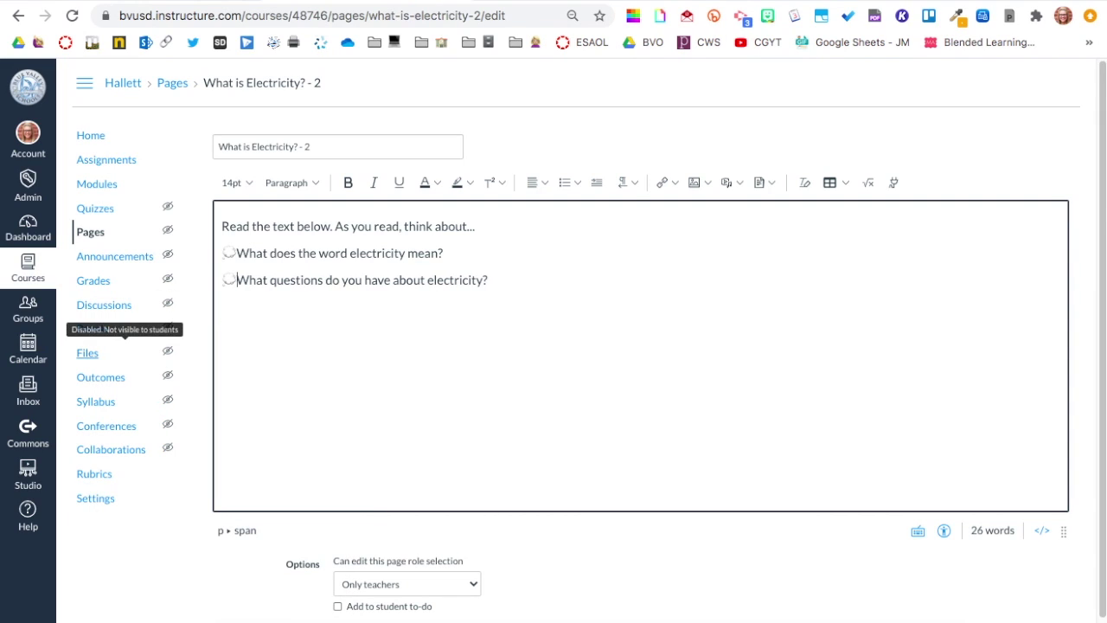
# - Embed the file What is Electricity?.PDF from Google Apps below the questions, searching for "what is electricity?"
pyautogui.click(522, 284)
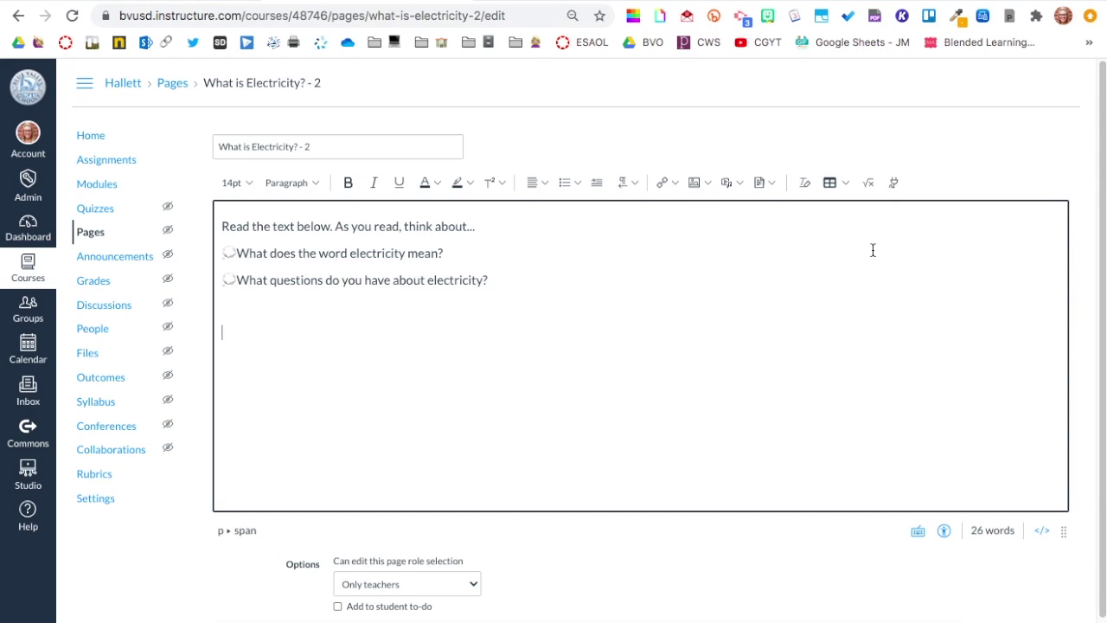
pyautogui.click(894, 183)
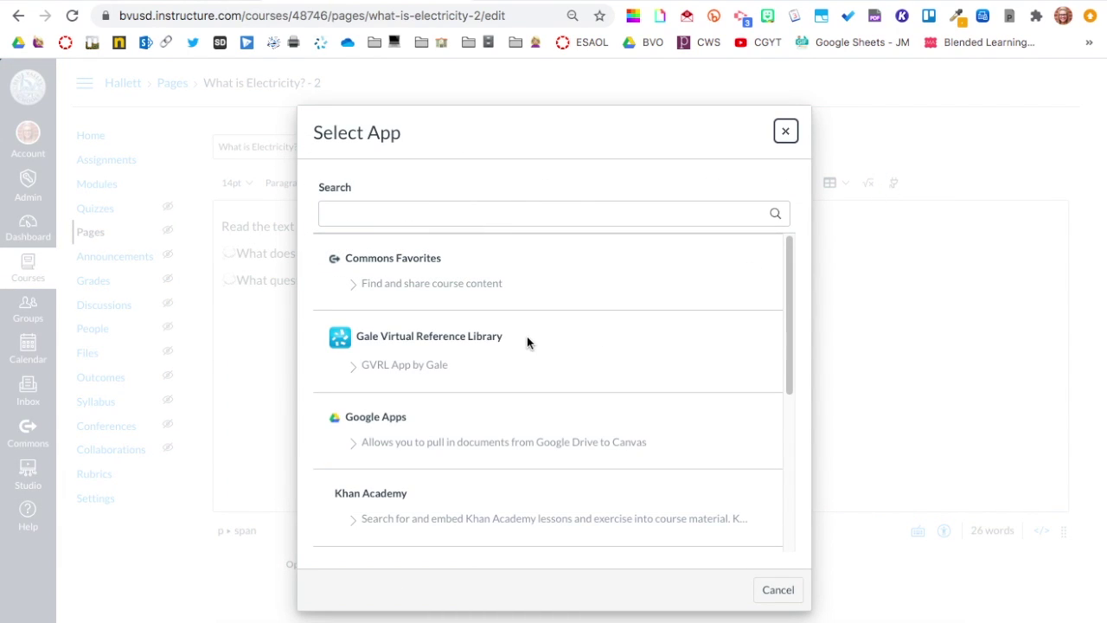
pyautogui.scroll(-2, 527, 338)
pyautogui.click(360, 362)
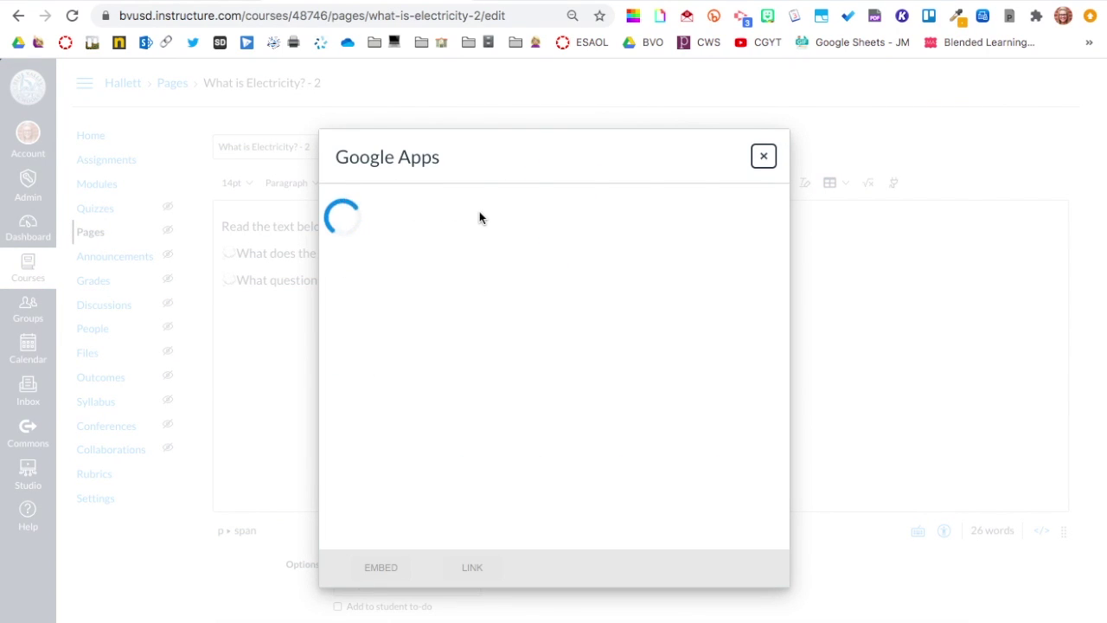
pyautogui.click(479, 205)
pyautogui.write('what is')
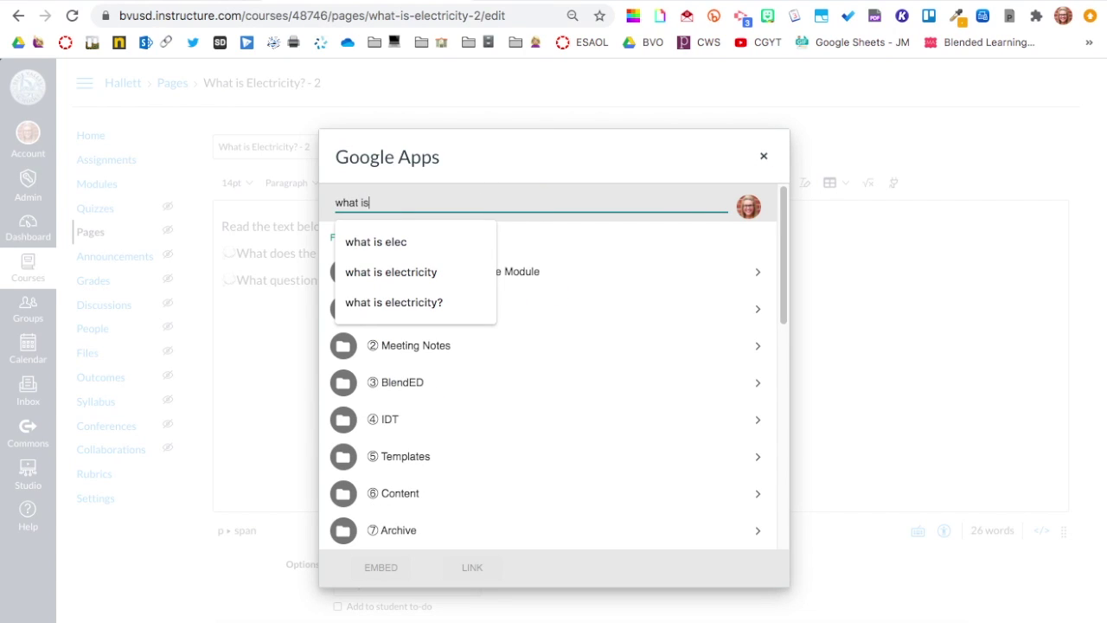
pyautogui.click(411, 294)
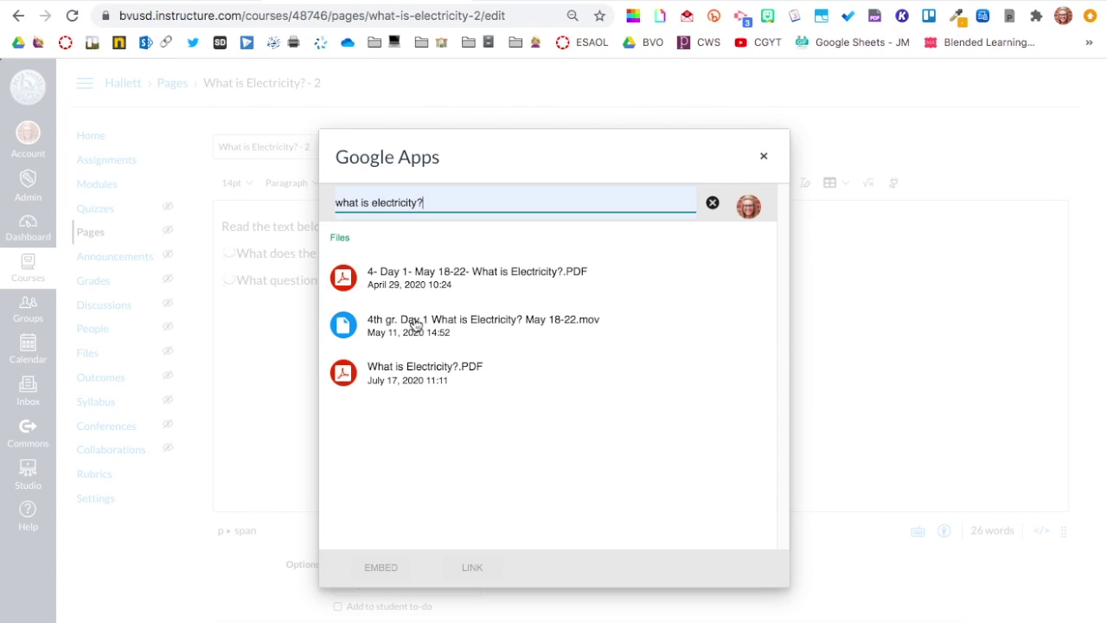
pyautogui.click(434, 381)
pyautogui.click(394, 564)
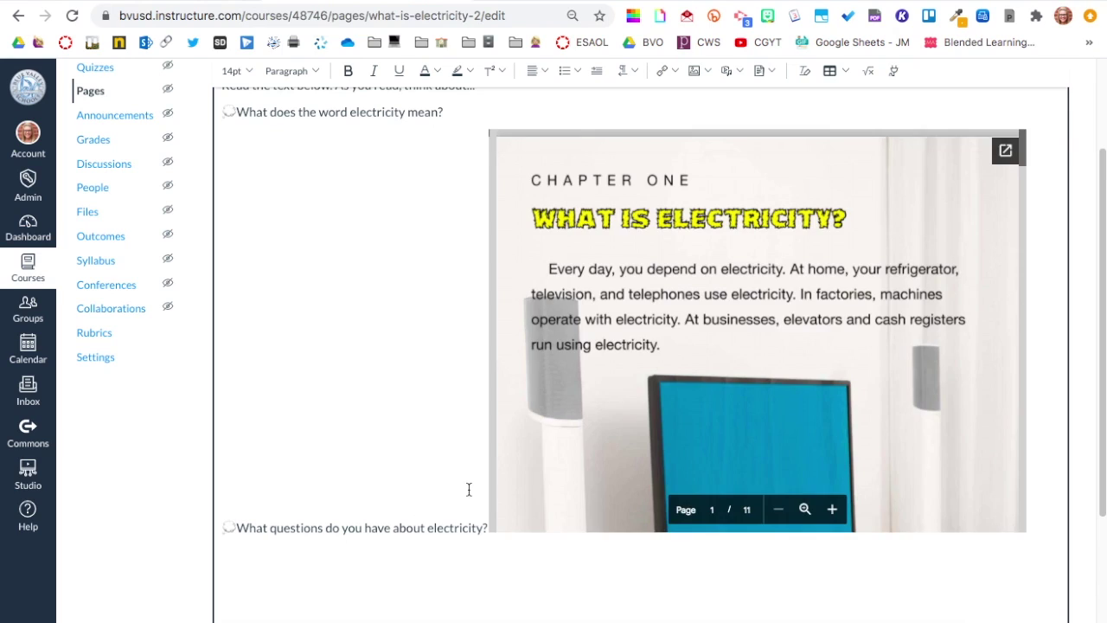
# - Place the embedded PDF on its own line below the questions with a blank line between, and center it
pyautogui.click(486, 527)
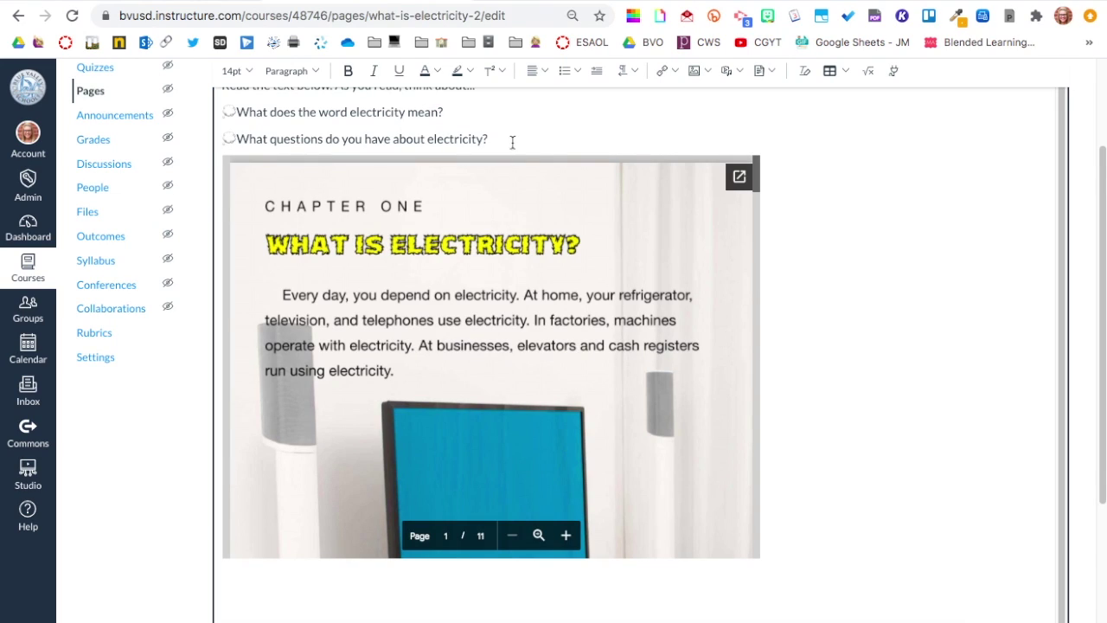
pyautogui.click(513, 135)
pyautogui.scroll(2, 820, 302)
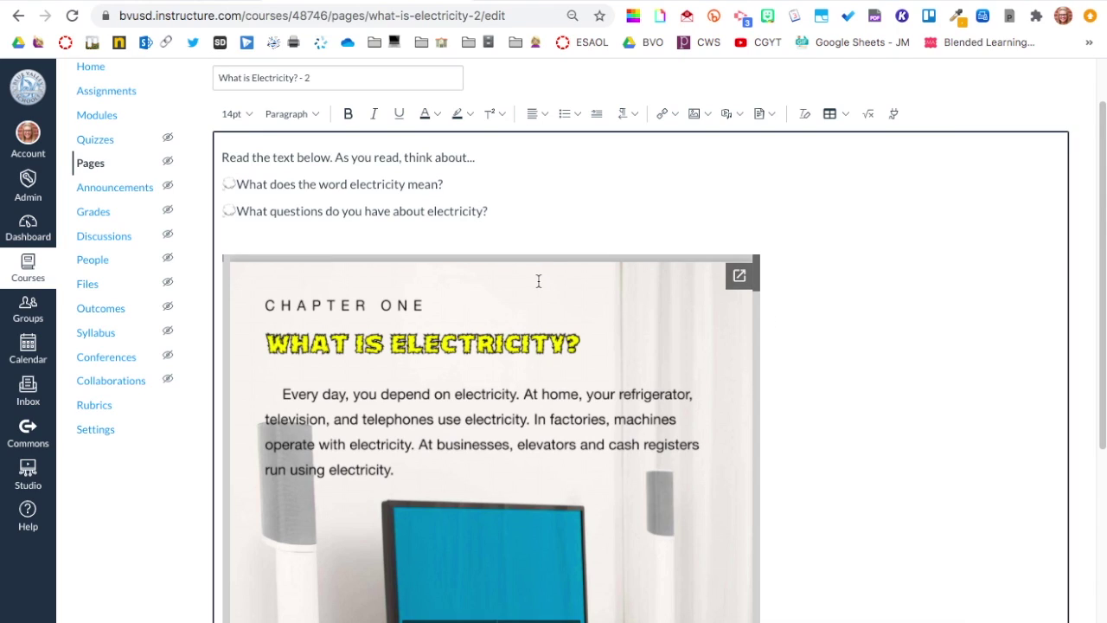
pyautogui.click(543, 114)
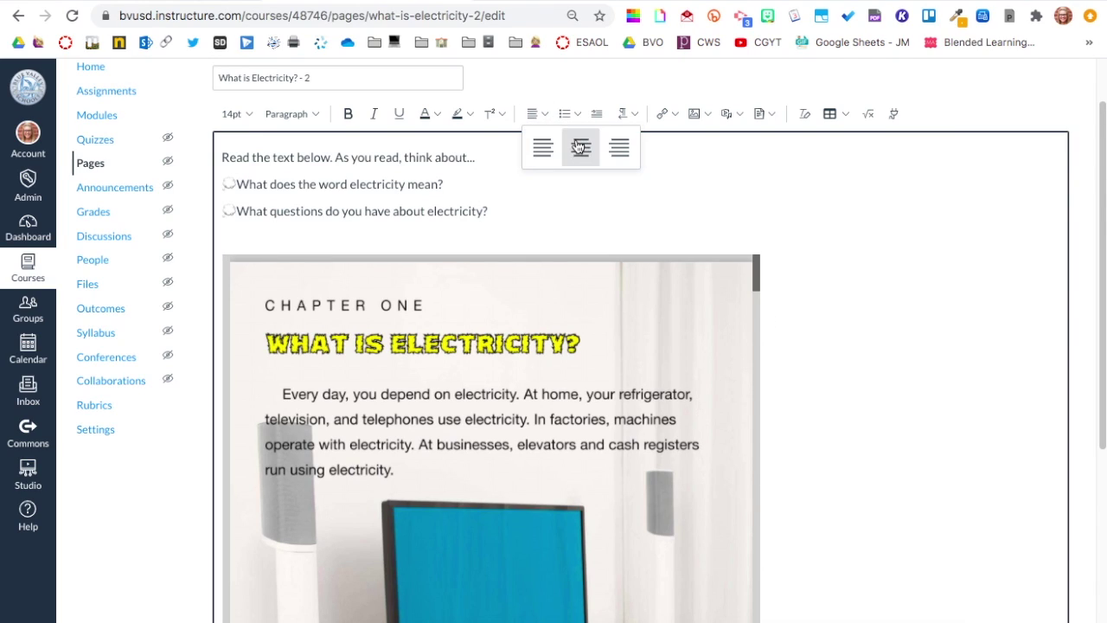
pyautogui.click(576, 146)
# - Check the layout of the centered PDF and save the page without publishing it
pyautogui.scroll(-3, 1036, 425)
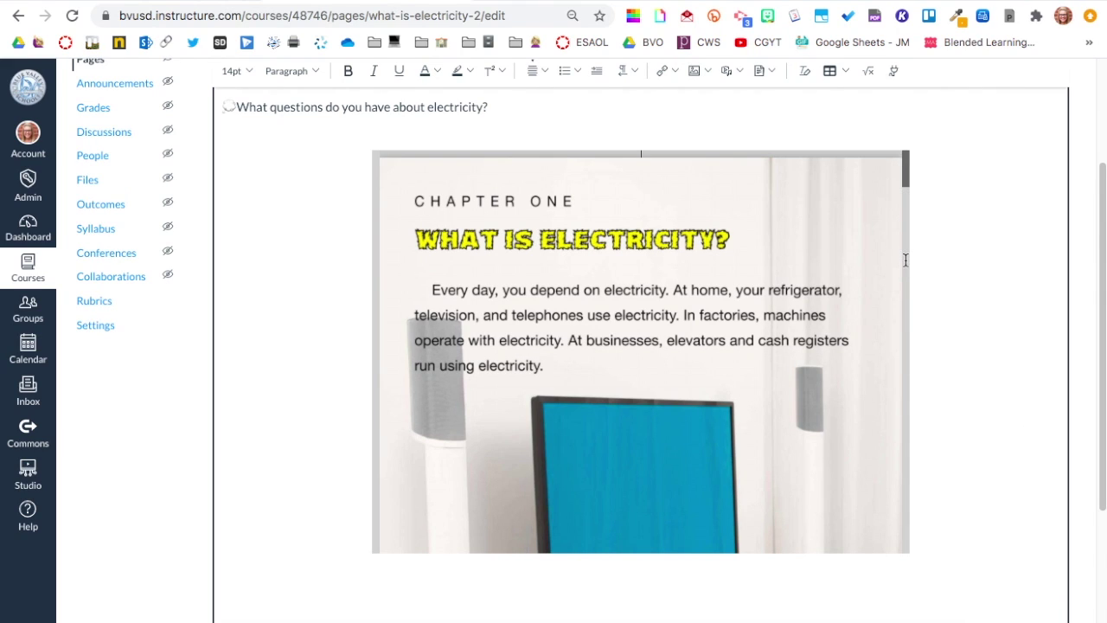
pyautogui.scroll(-3, 844, 445)
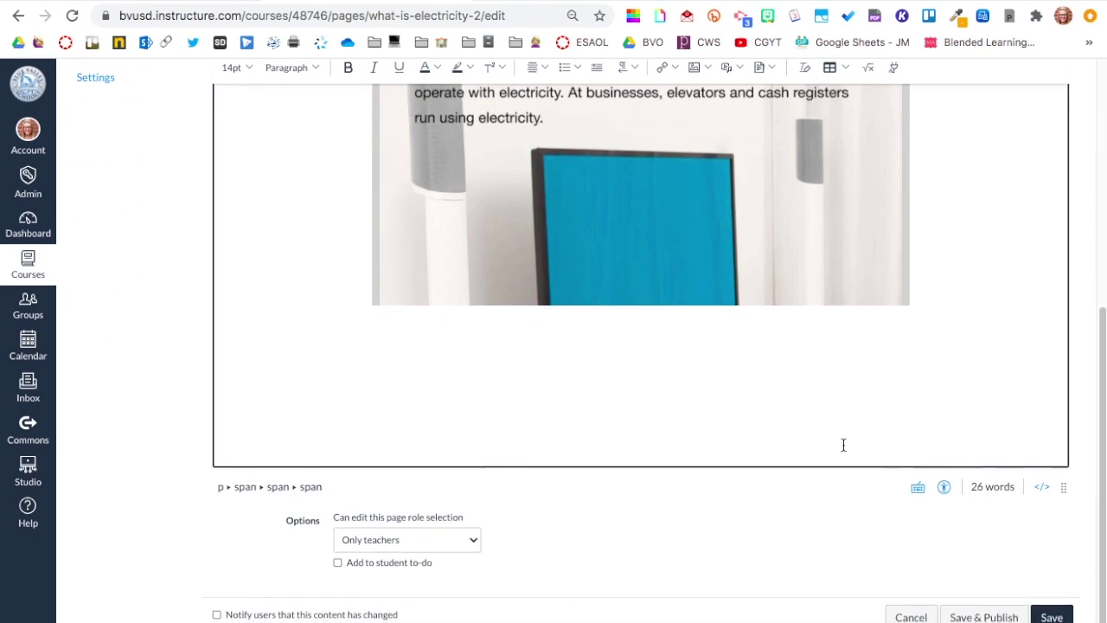
pyautogui.scroll(3, 843, 444)
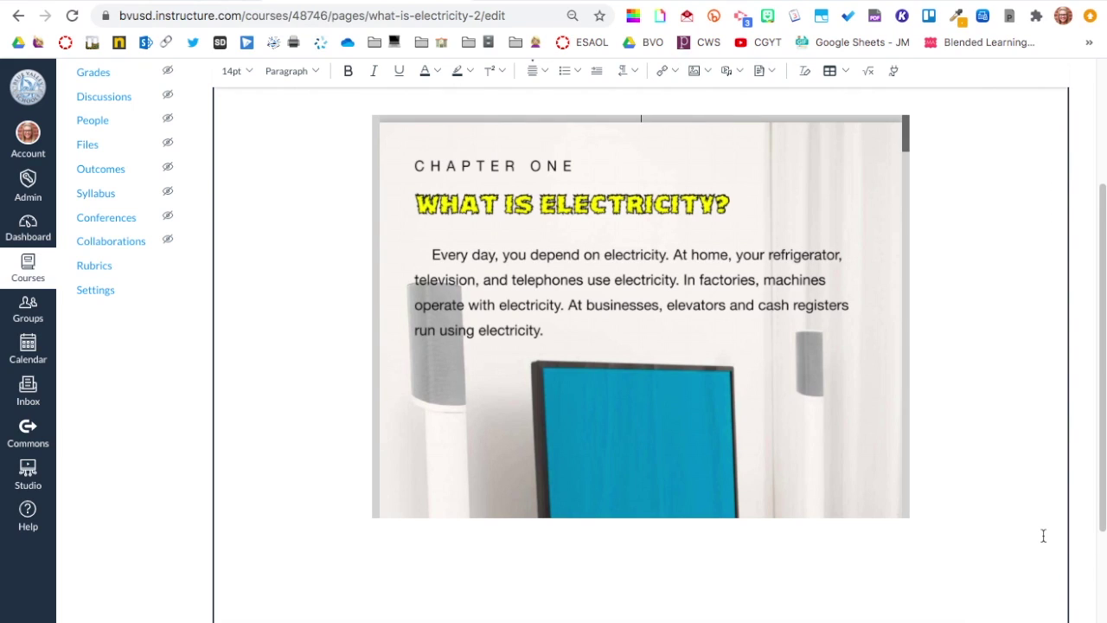
pyautogui.scroll(-5, 1041, 531)
pyautogui.click(1052, 618)
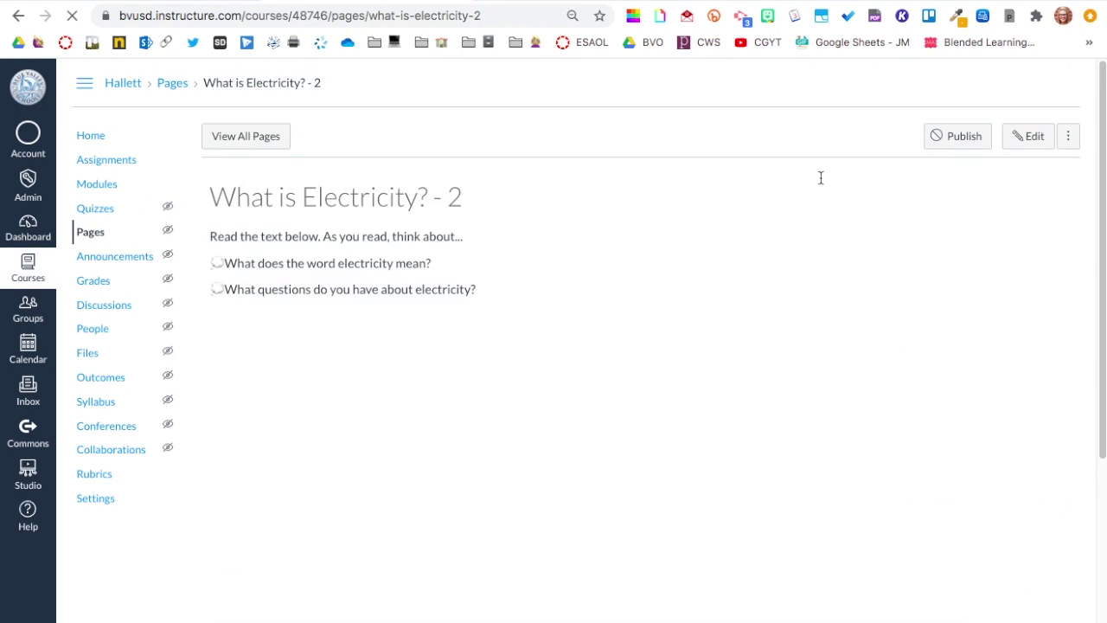
# - Examine the saved page's embedded PDF, browsing it in the pop-out view and within the page
pyautogui.scroll(-3, 893, 212)
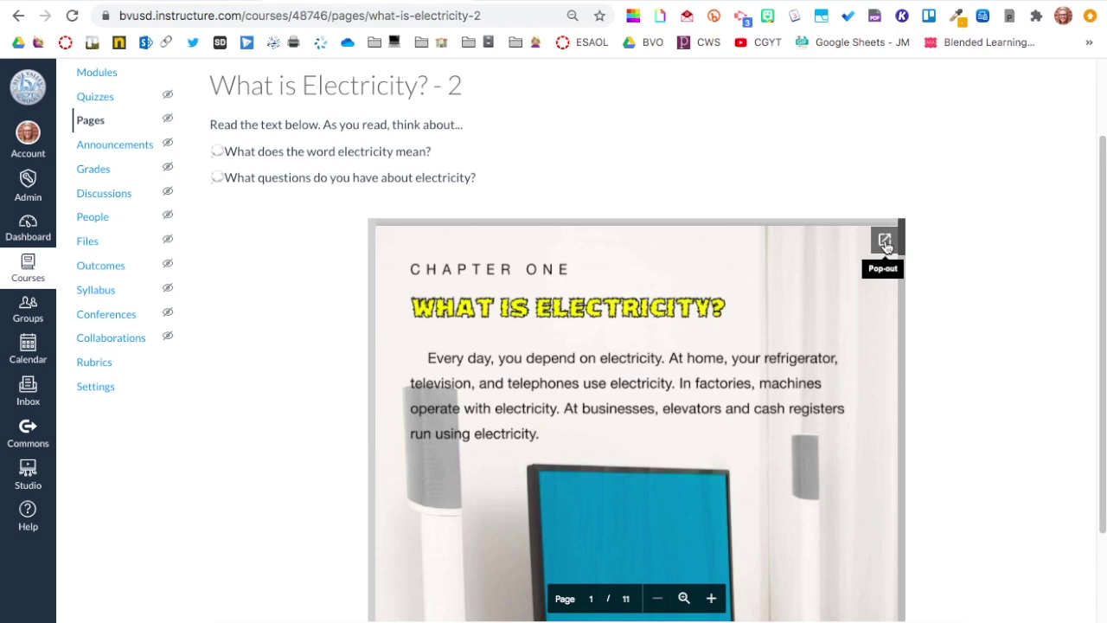
pyautogui.click(885, 242)
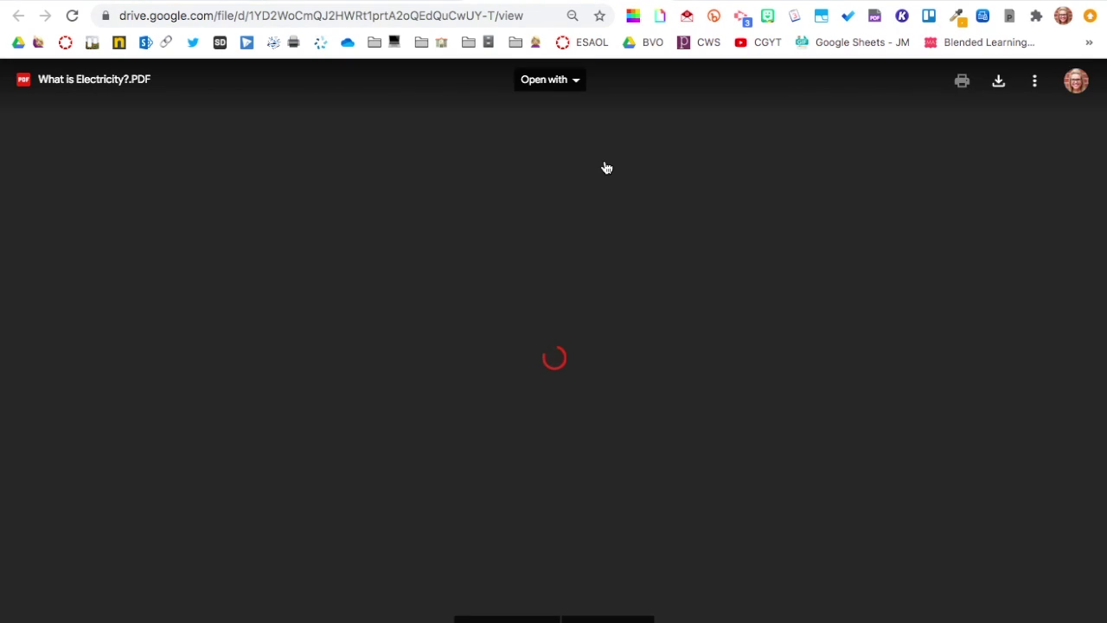
pyautogui.scroll(-2, 606, 168)
pyautogui.scroll(-8, 606, 168)
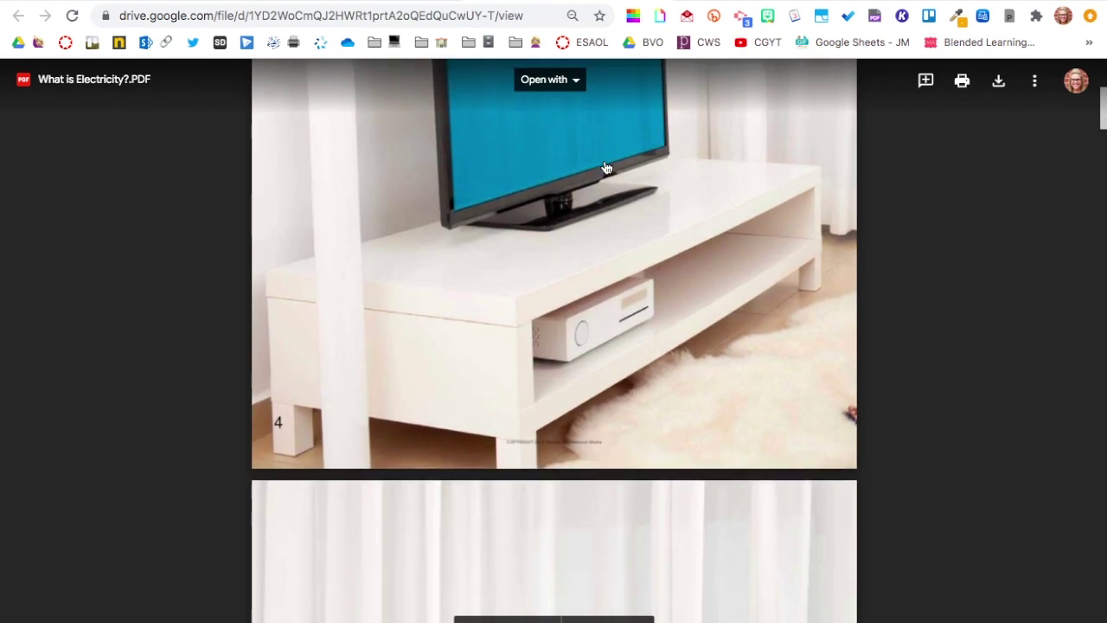
pyautogui.click(659, 2)
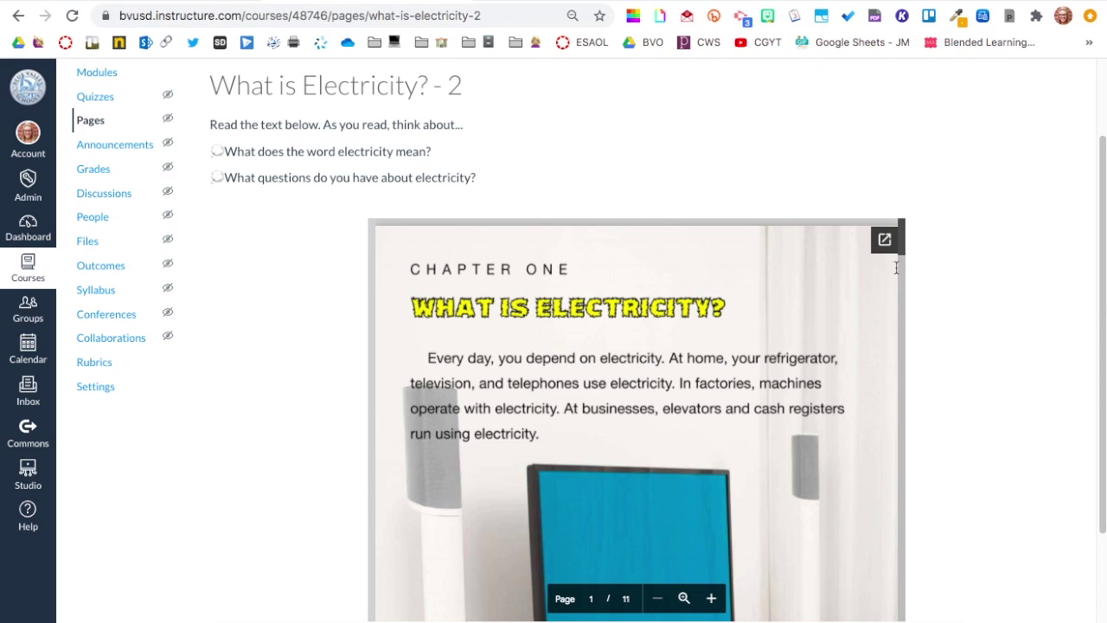
pyautogui.moveTo(905, 242); pyautogui.dragTo(910, 374)
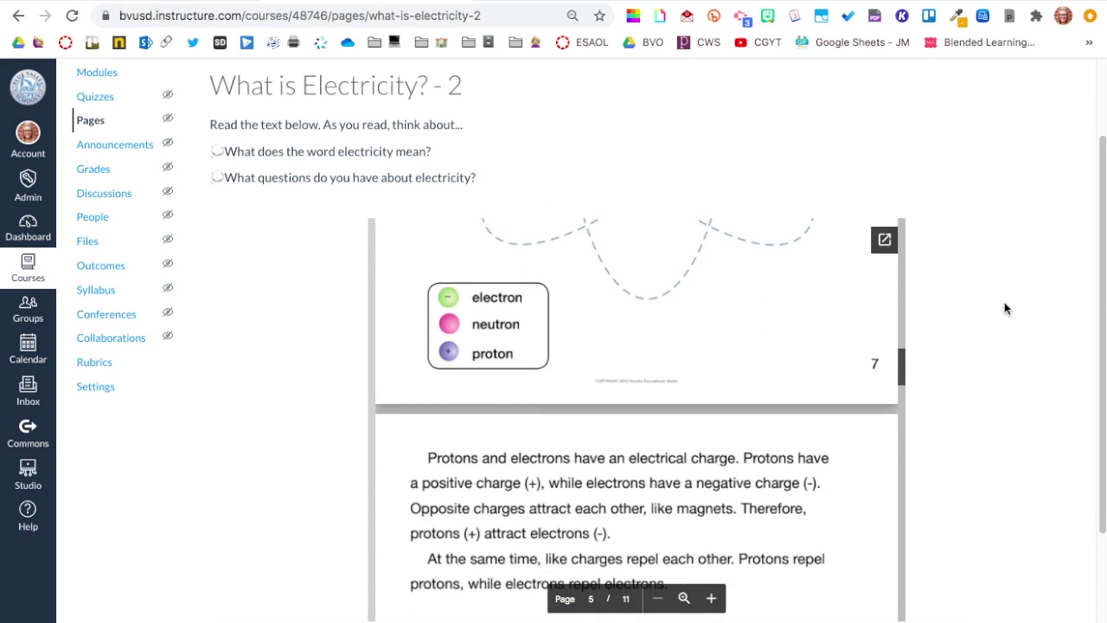
pyautogui.scroll(3, 975, 281)
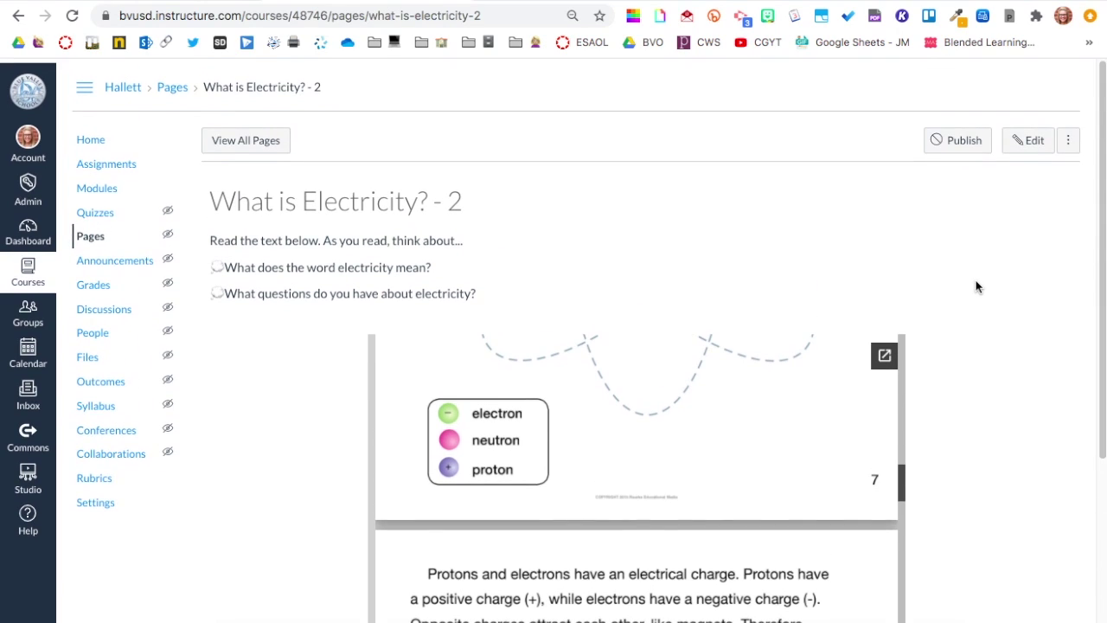
# - Reopen the What is Electricity? - 2 page for editing and add "Trouble viewing this article? Click here." centered below the embedded PDF
pyautogui.click(1031, 141)
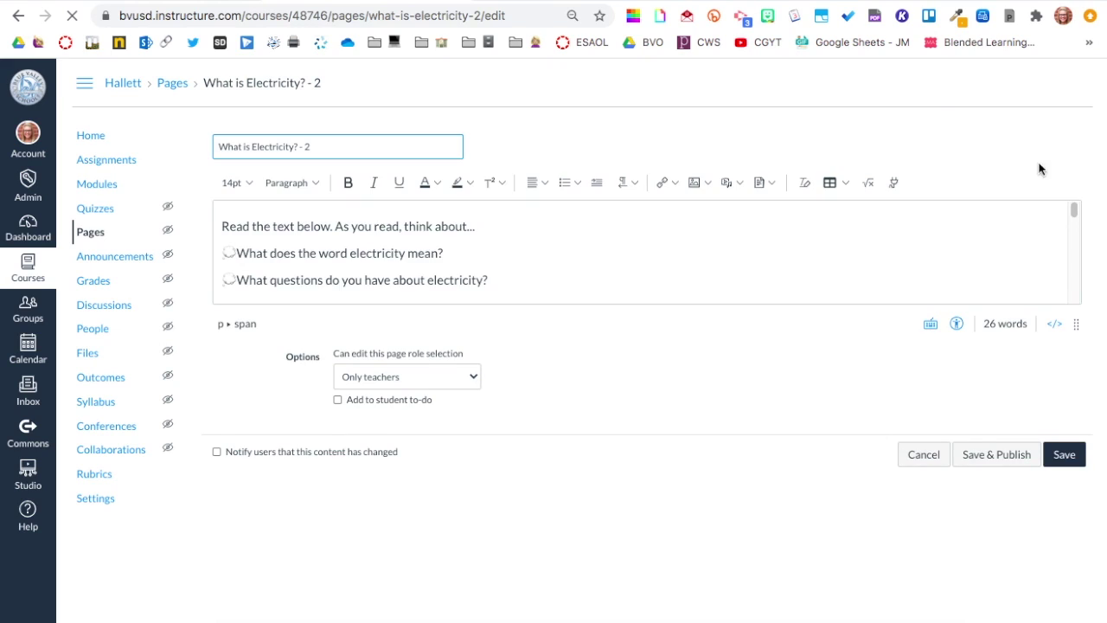
pyautogui.moveTo(1077, 324); pyautogui.dragTo(1083, 601)
pyautogui.scroll(-3, 990, 438)
pyautogui.scroll(-2, 989, 438)
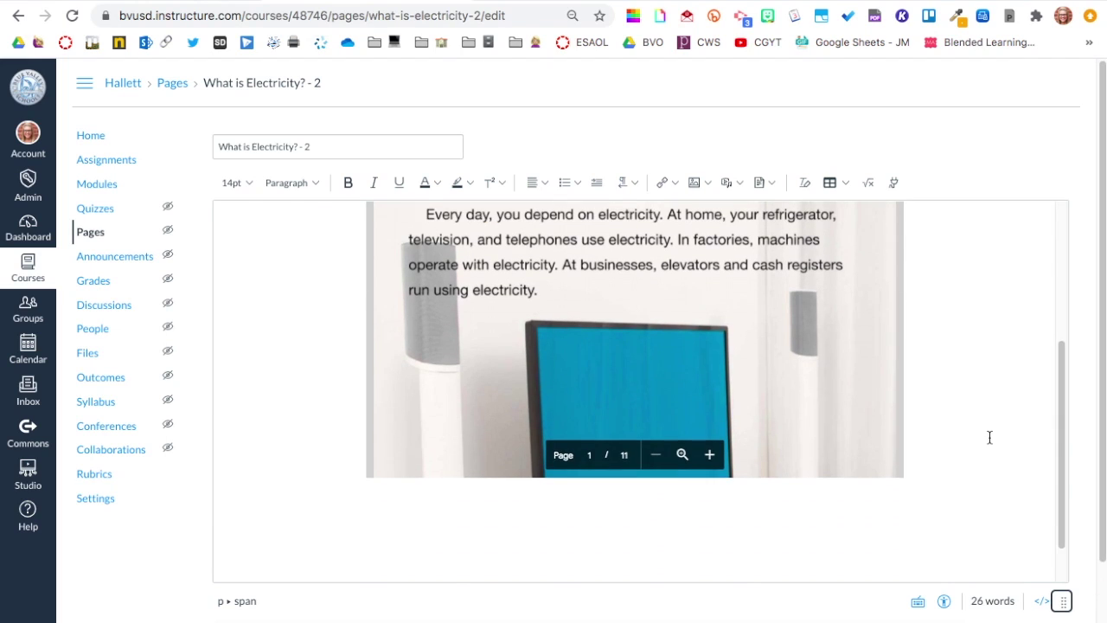
pyautogui.click(948, 470)
pyautogui.click(923, 465)
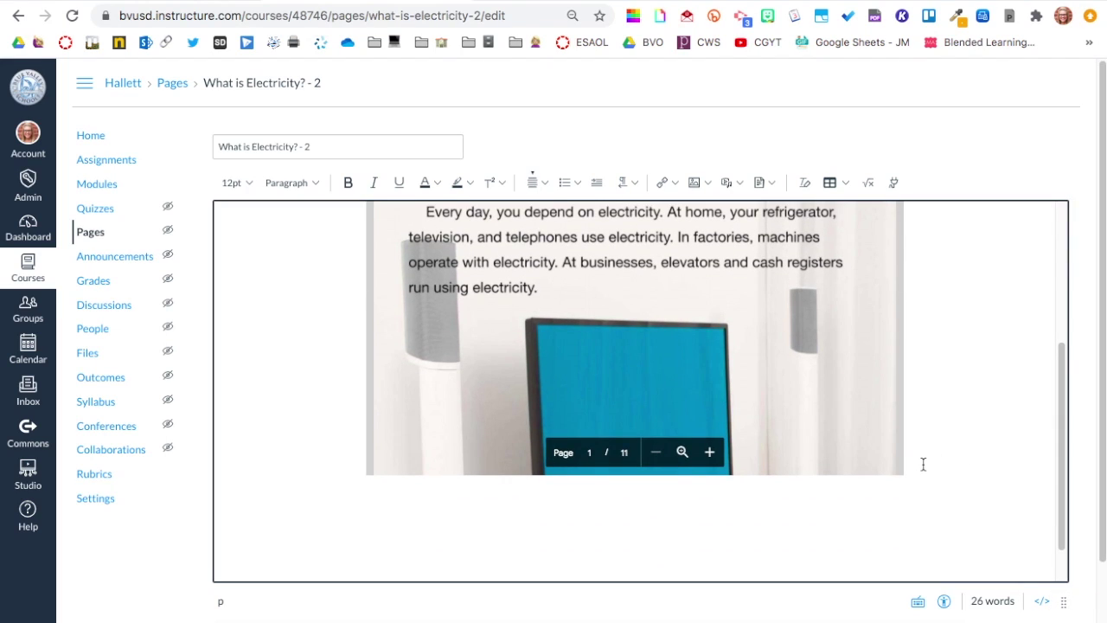
pyautogui.press('super+Up')
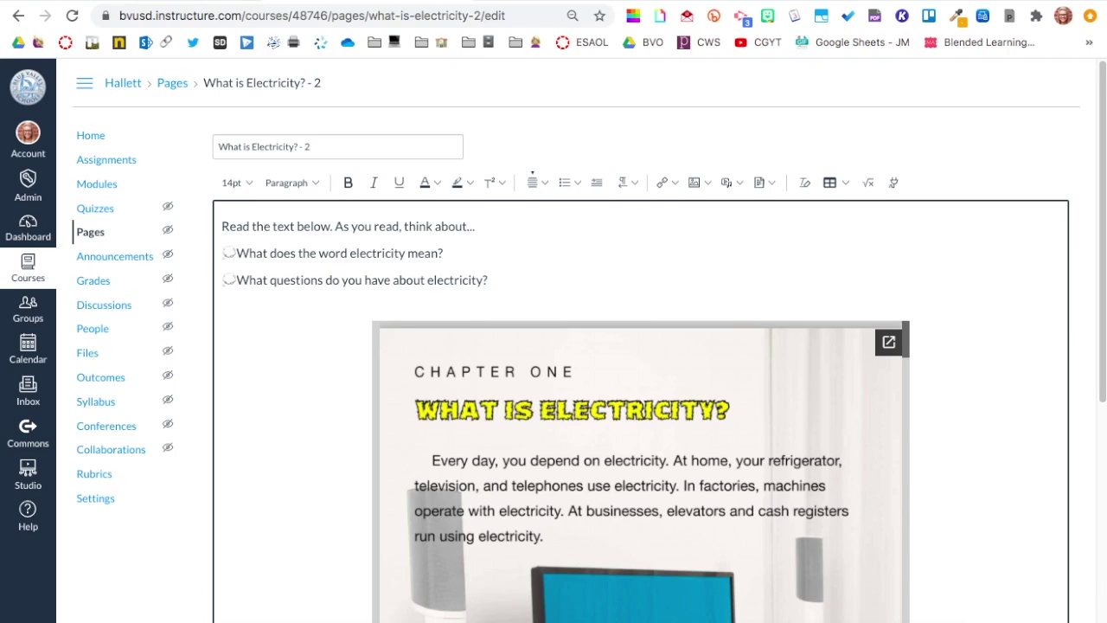
pyautogui.scroll(-2, 554, 389)
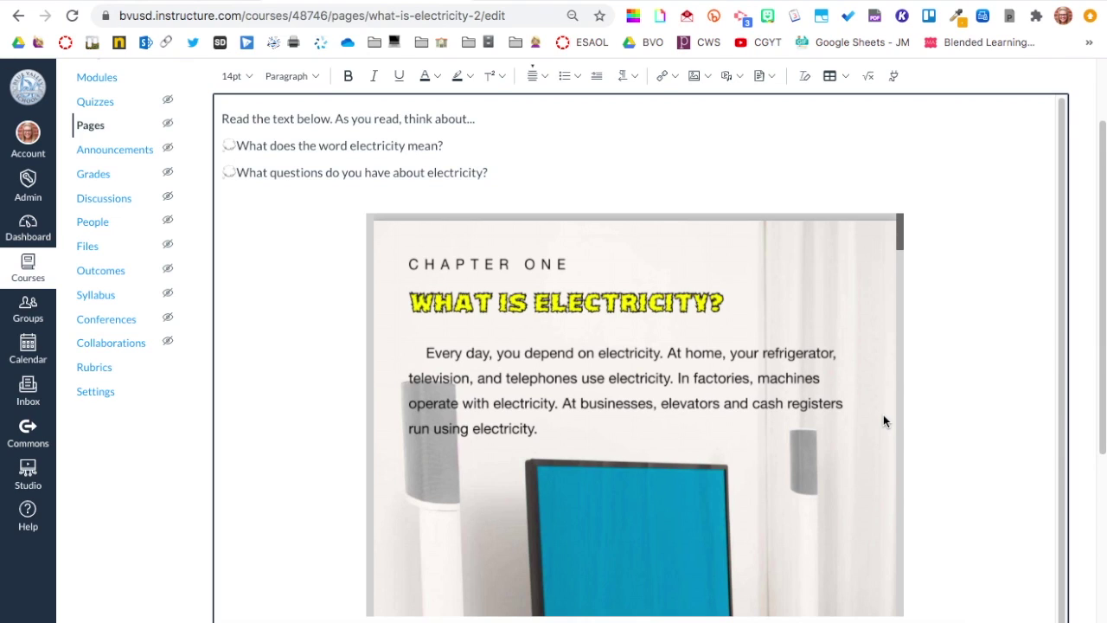
pyautogui.scroll(-3, 884, 421)
pyautogui.write('Troub')
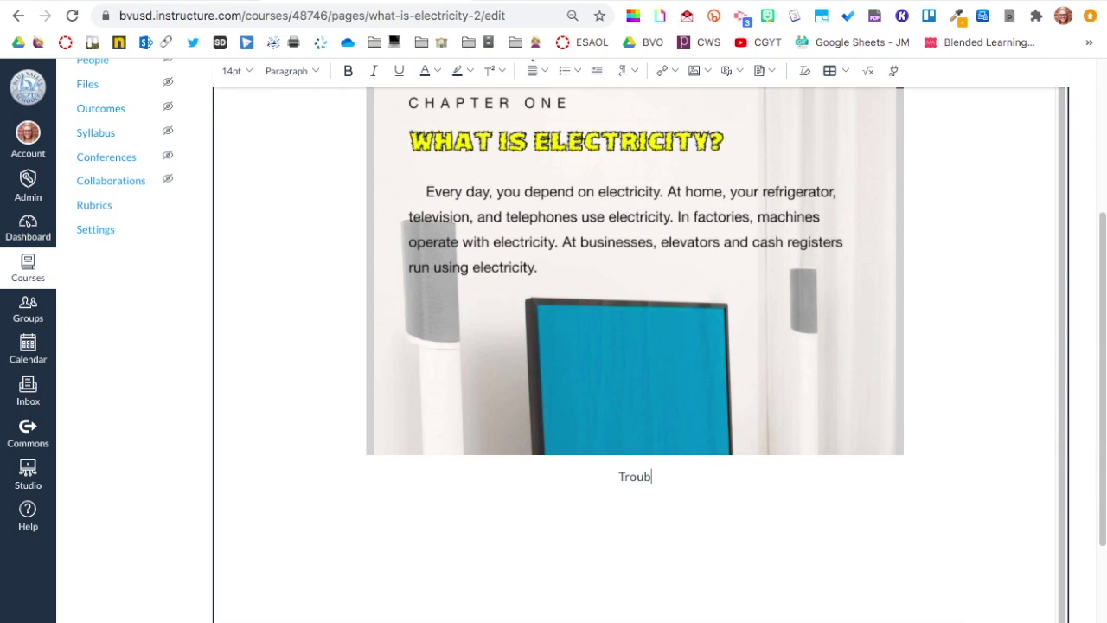
pyautogui.write('le viewing this artic')
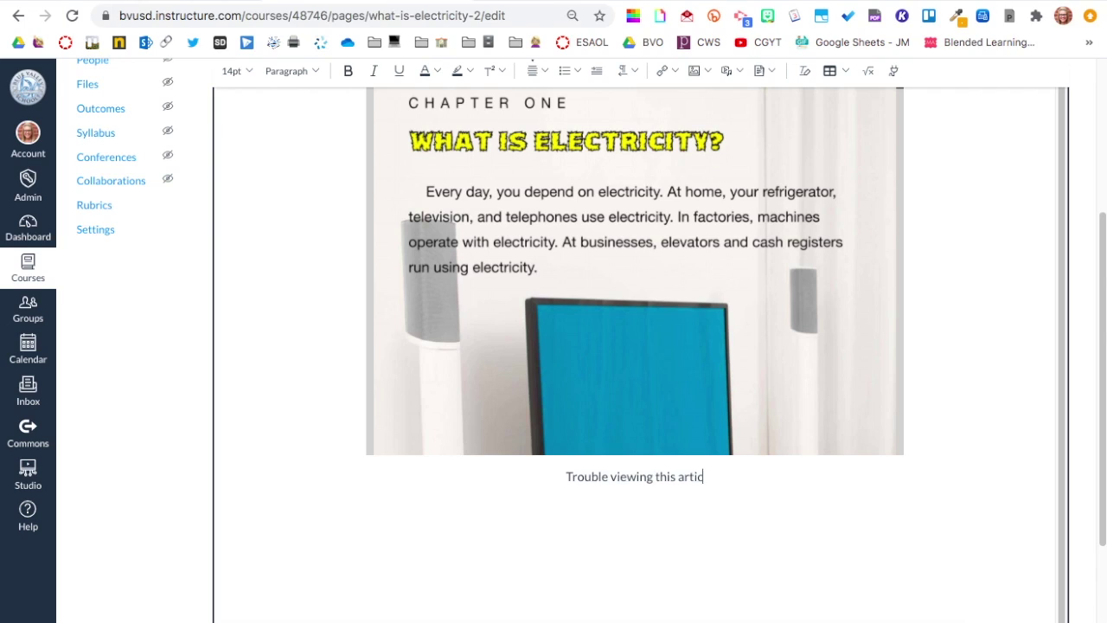
pyautogui.write('le? Click here.')
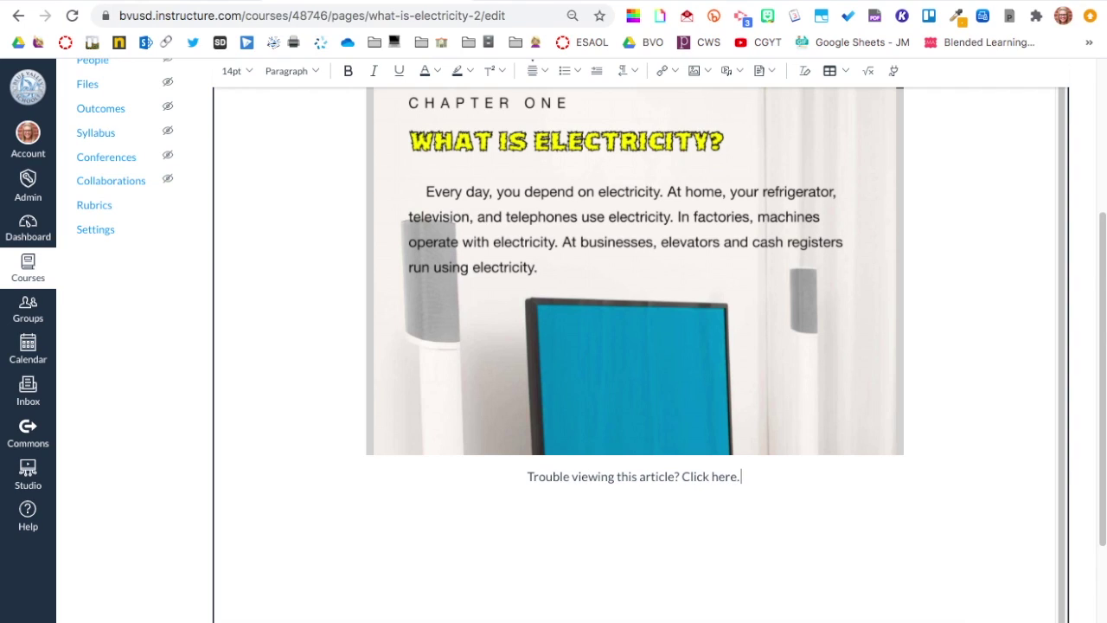
# - Set the font size of the "Trouble viewing this article? Click here." line to 18pt
pyautogui.moveTo(508, 484); pyautogui.dragTo(761, 479)
pyautogui.scroll(5, 761, 483)
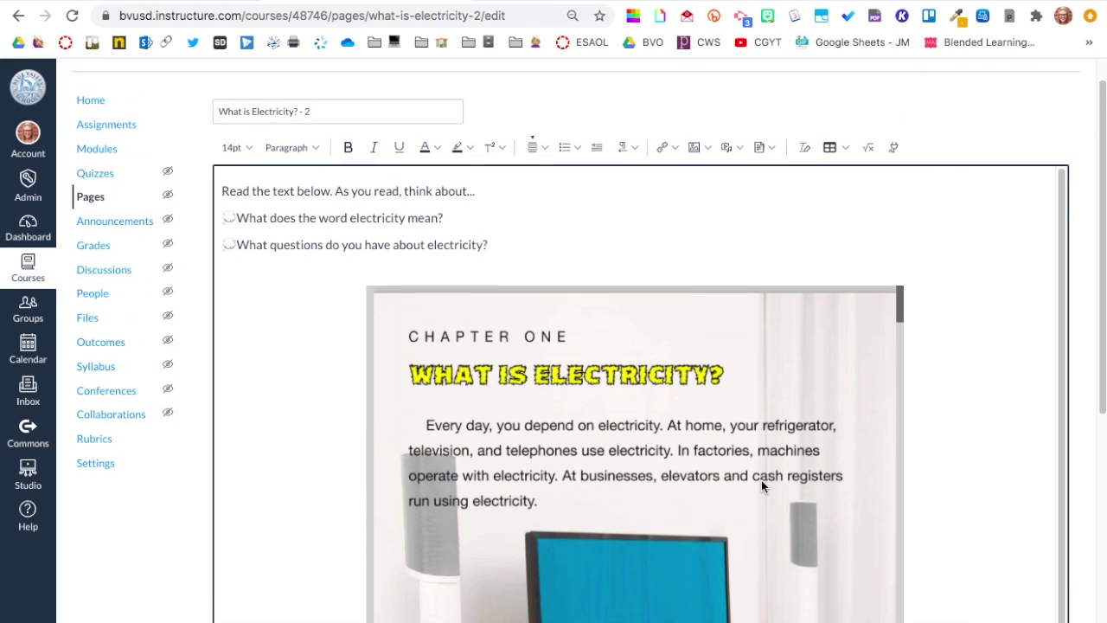
pyautogui.click(232, 147)
pyautogui.click(235, 258)
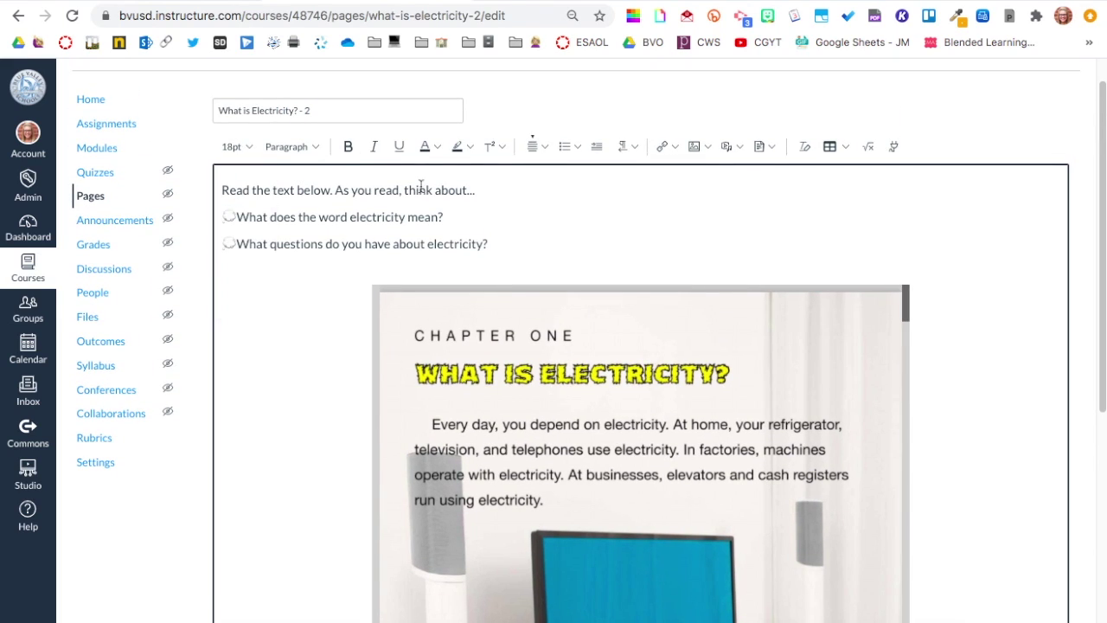
pyautogui.scroll(-3, 531, 232)
pyautogui.scroll(-2, 533, 232)
pyautogui.click(635, 390)
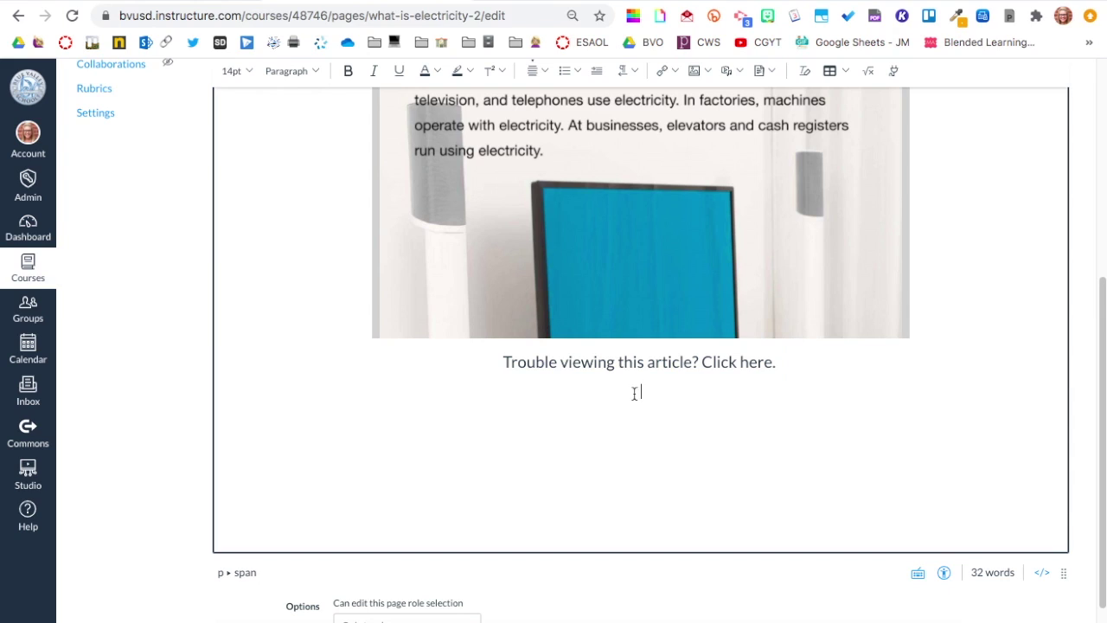
# - Link the word "here" to the Google Apps file What is Electricity?.PDF, searching for "what is electricity"
pyautogui.doubleClick(761, 362)
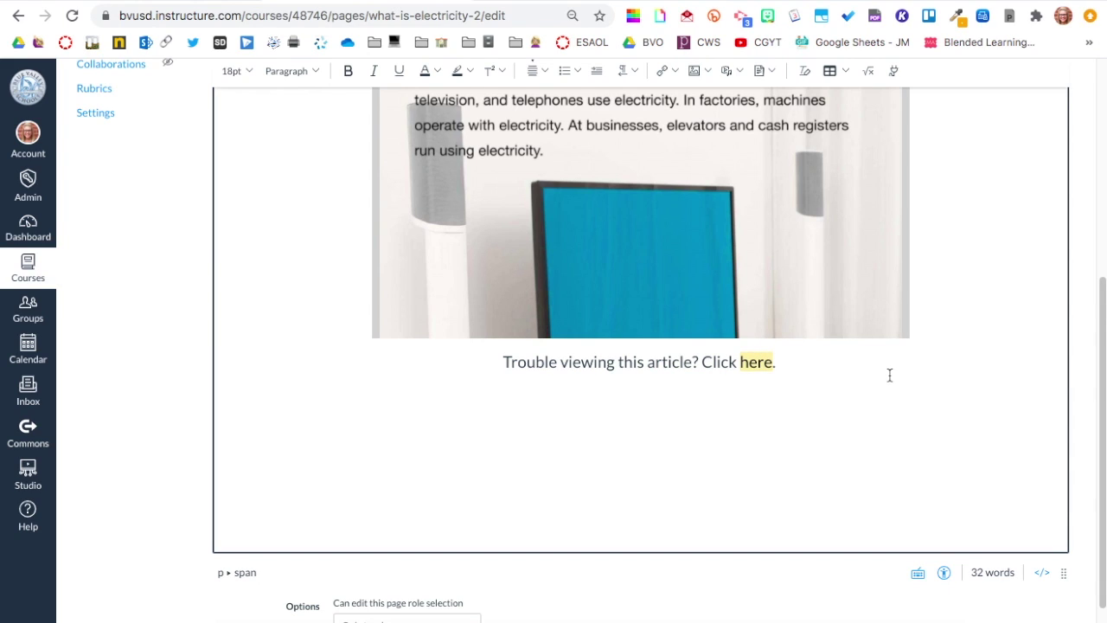
pyautogui.scroll(5, 889, 374)
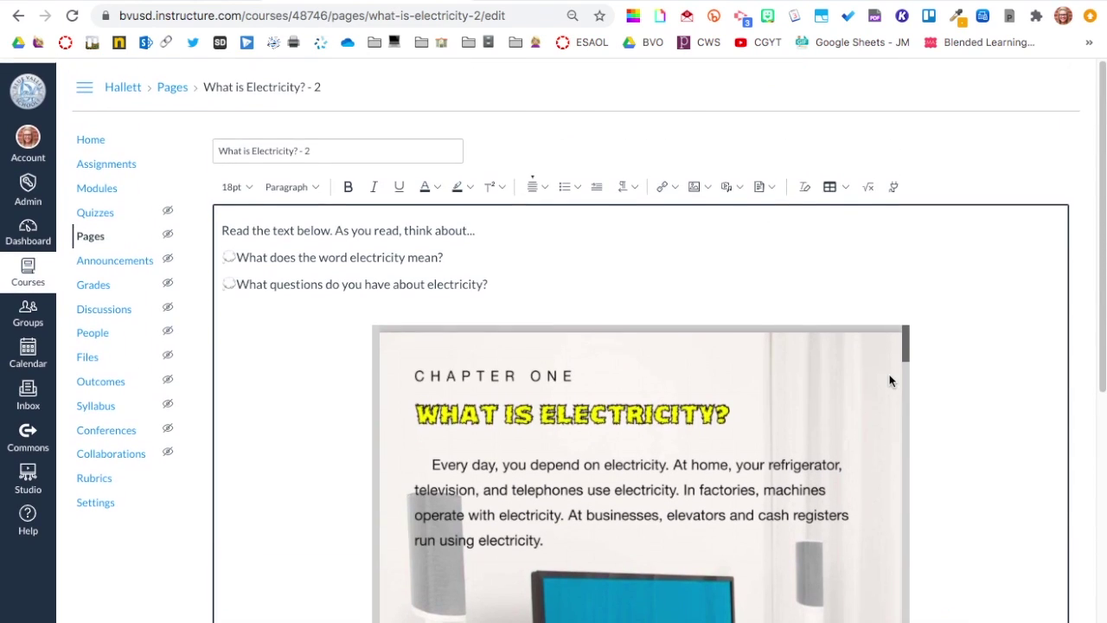
pyautogui.click(894, 186)
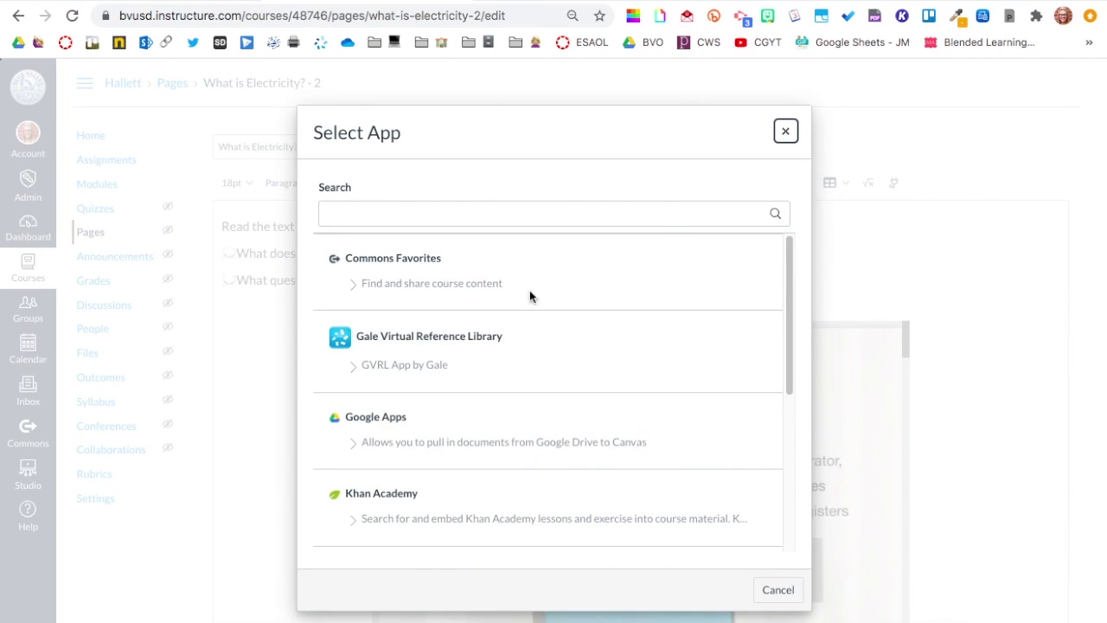
pyautogui.click(383, 416)
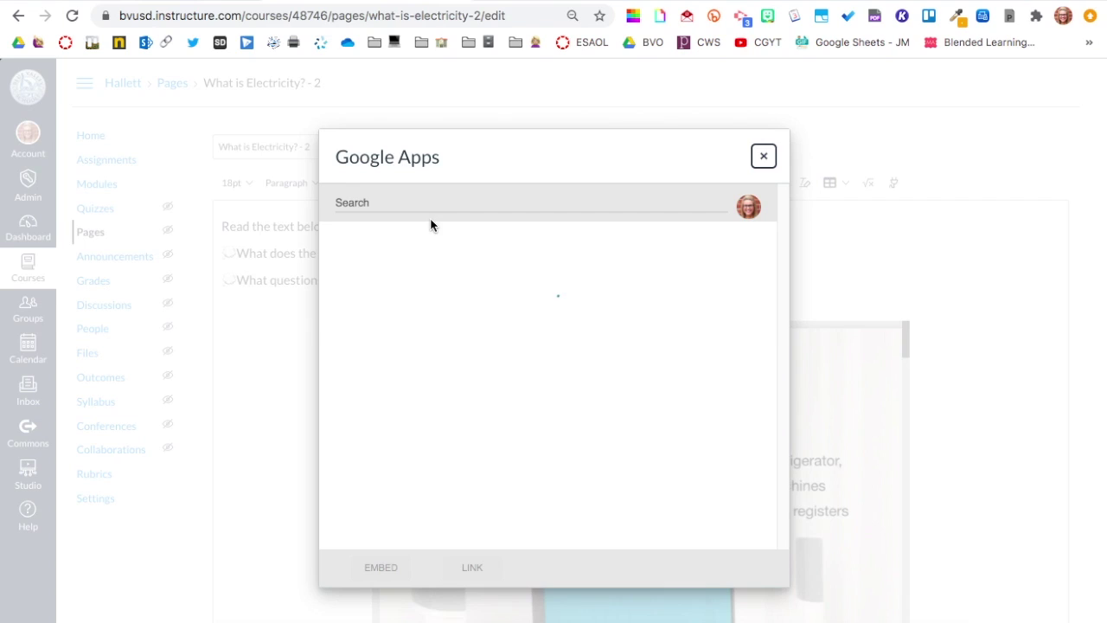
pyautogui.click(432, 202)
pyautogui.write('what is el')
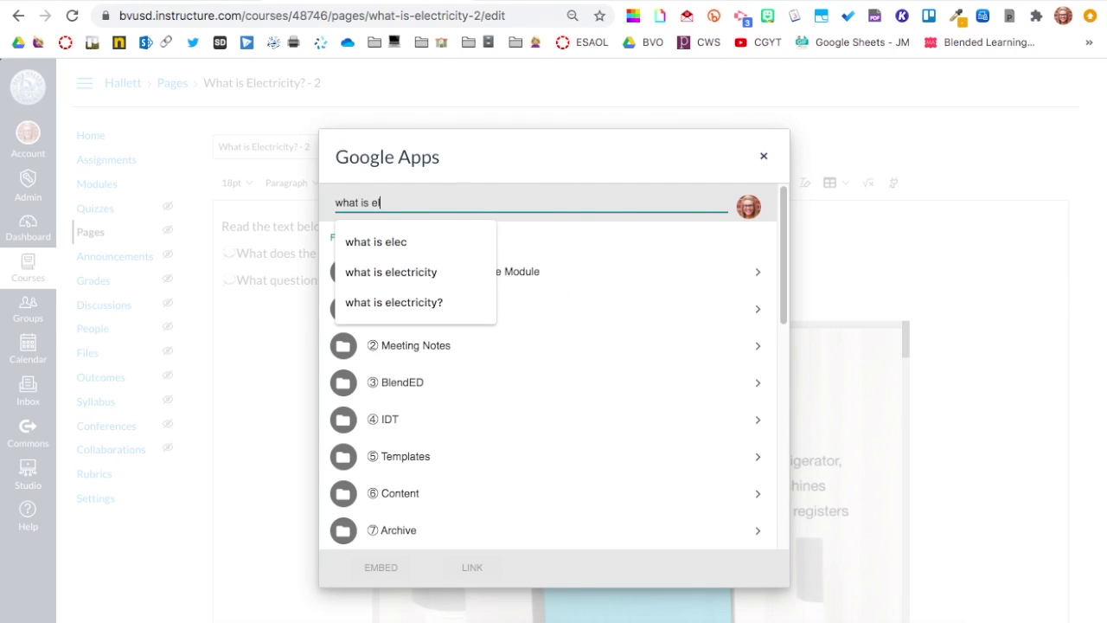
pyautogui.write('ectricity')
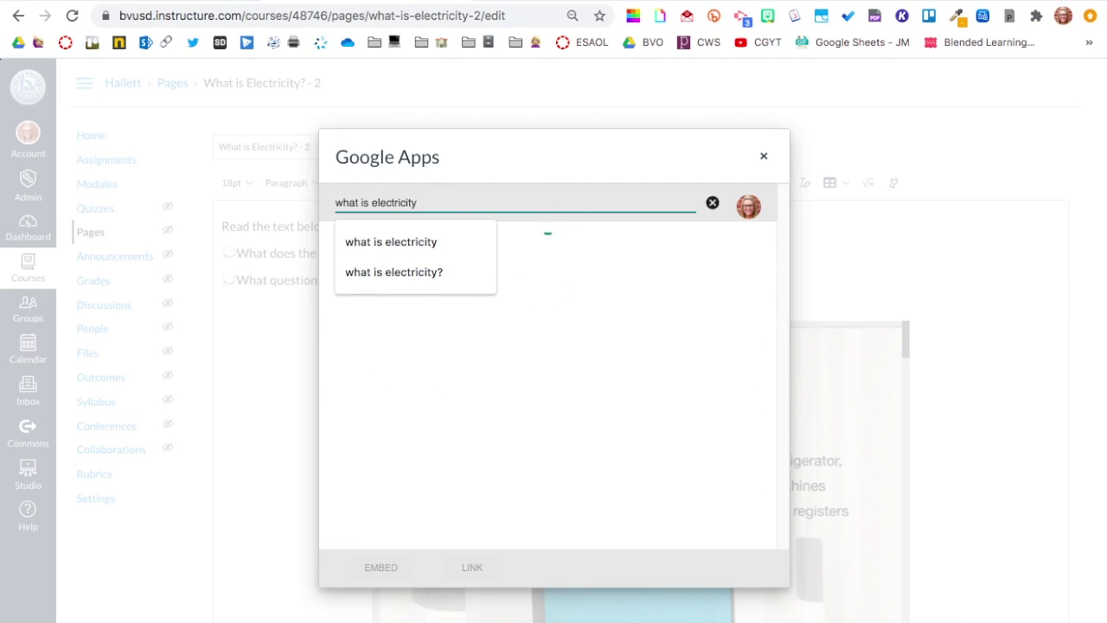
pyautogui.click(393, 364)
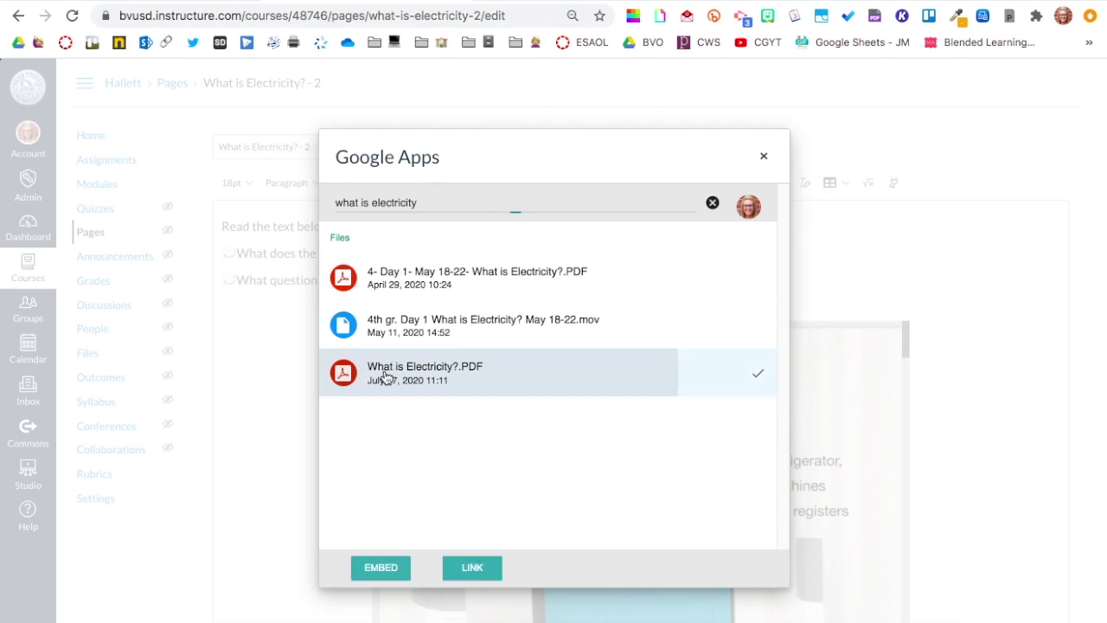
pyautogui.click(481, 568)
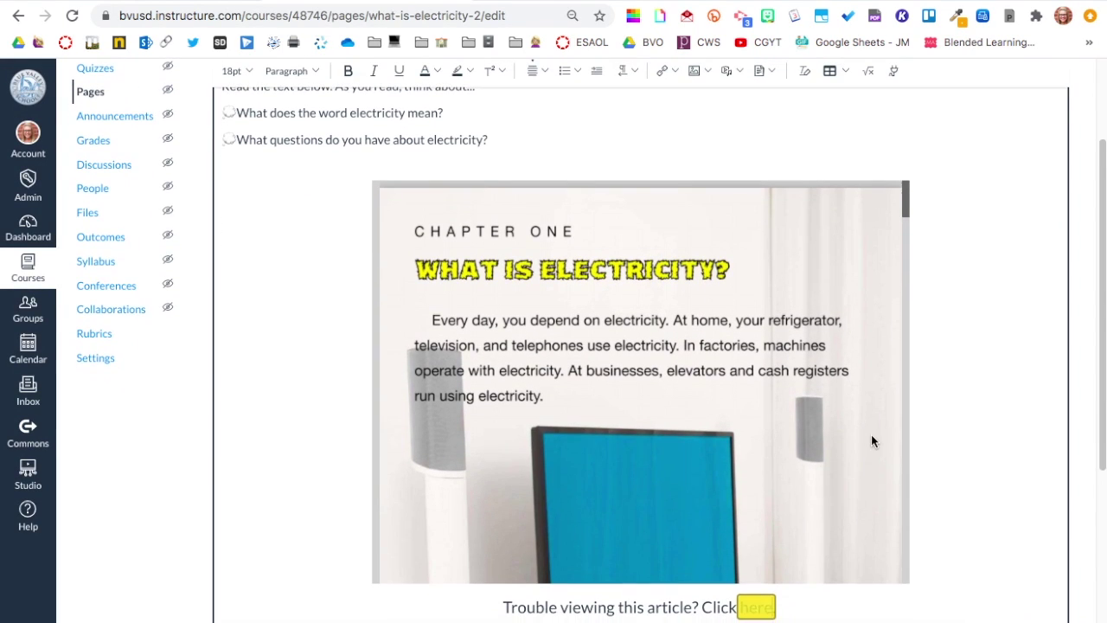
# - Check the linked word below the embedded PDF and save the page
pyautogui.scroll(-3, 946, 444)
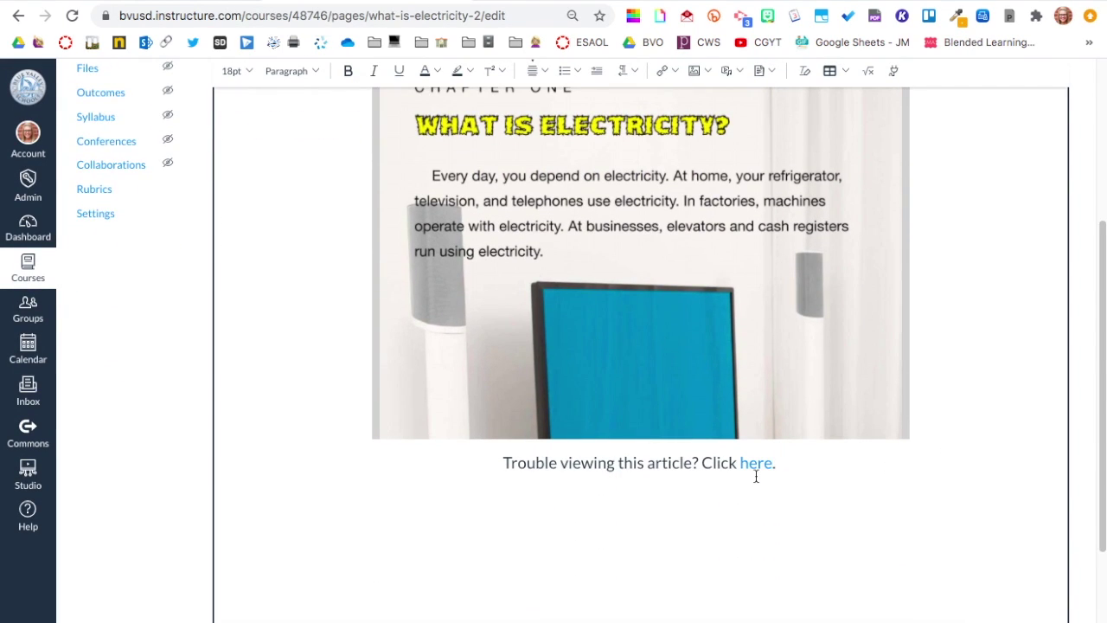
pyautogui.scroll(-3, 757, 479)
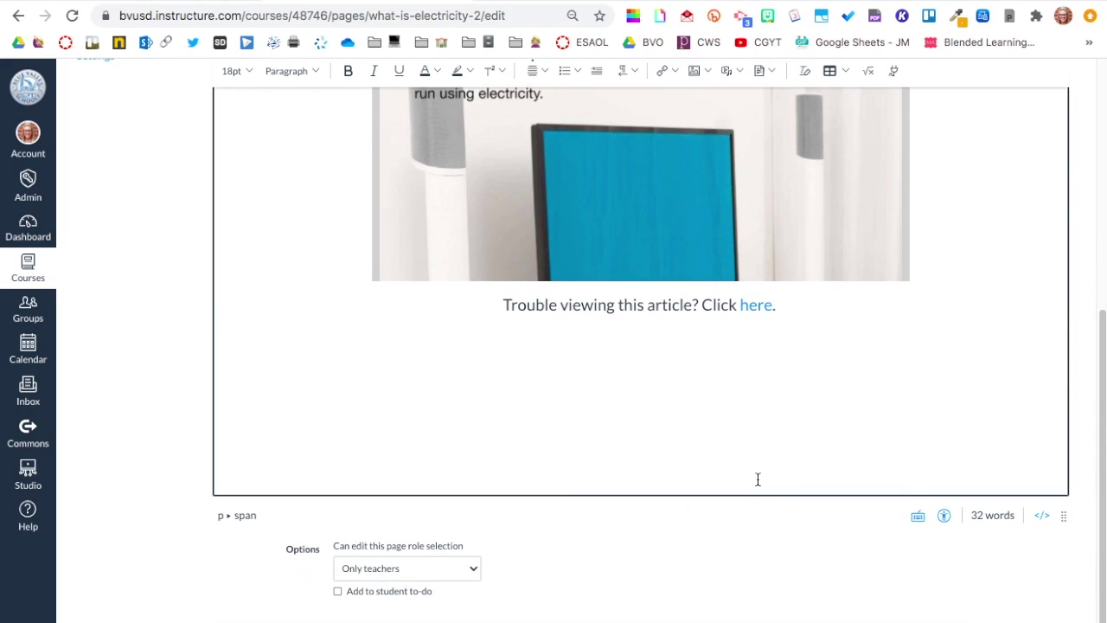
pyautogui.click(1050, 617)
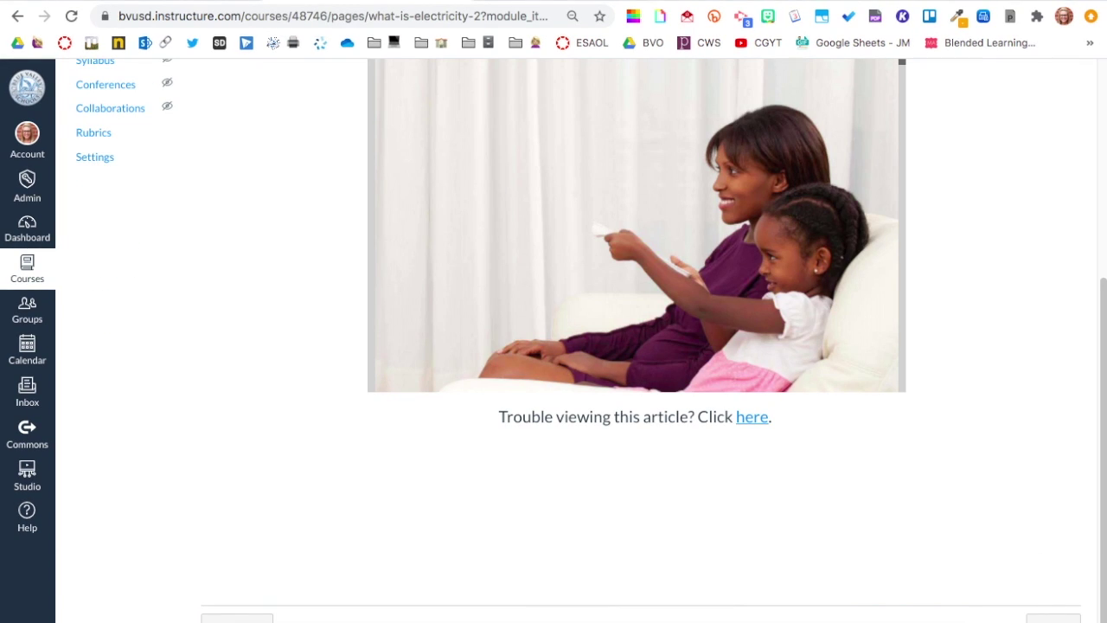
# - Examine the finished Phet Simulation page and the Circuit Construction Kit: DC page on the PhET website
pyautogui.click(1053, 619)
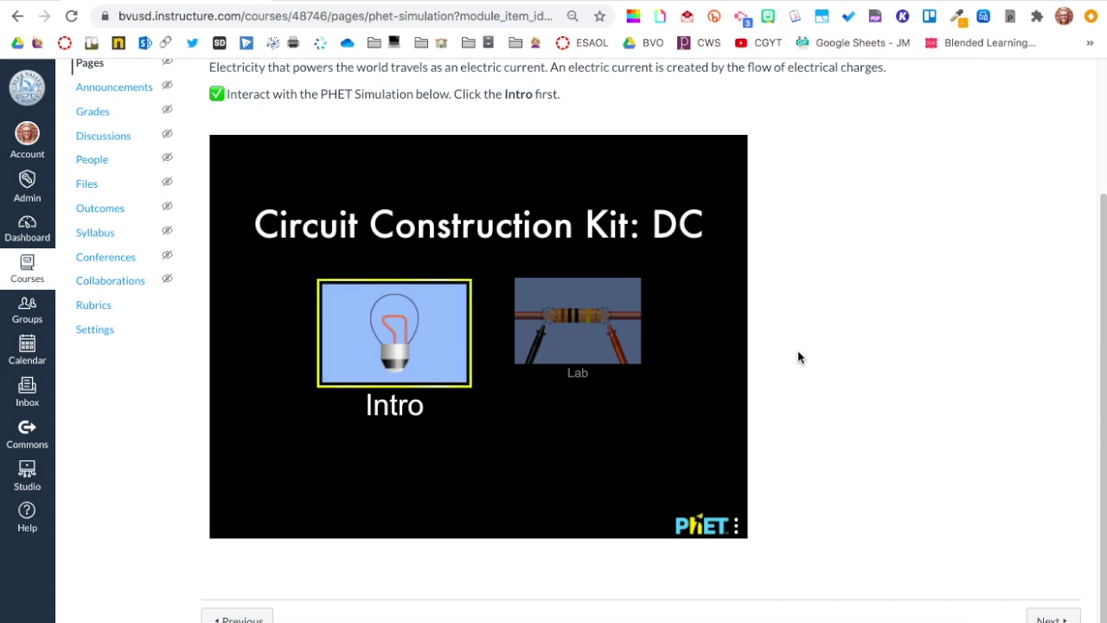
pyautogui.scroll(2, 798, 357)
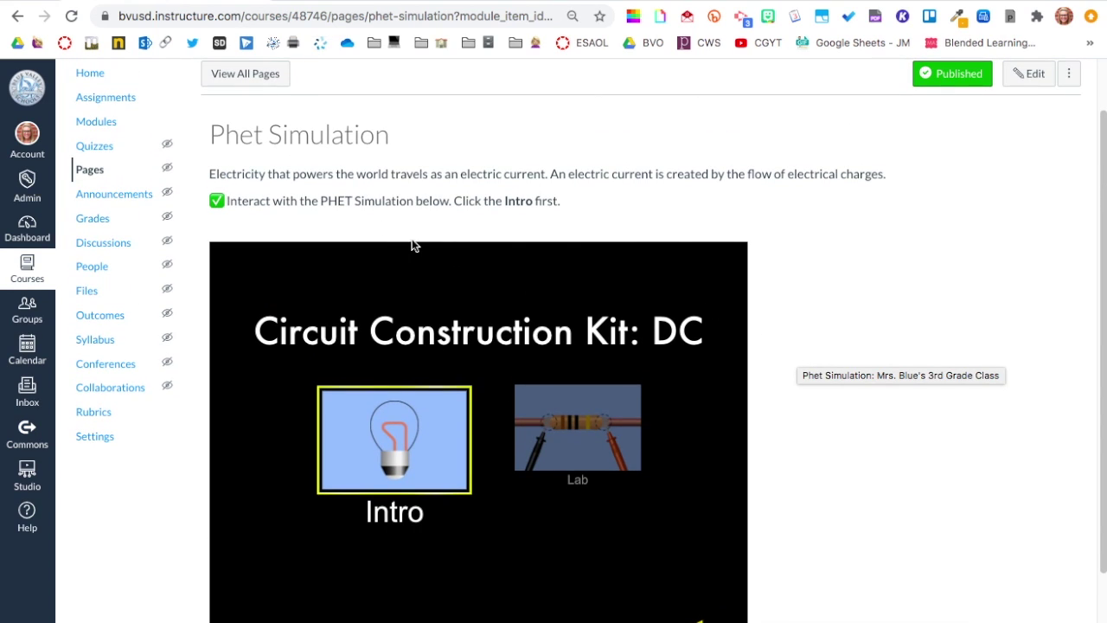
pyautogui.scroll(-1, 412, 246)
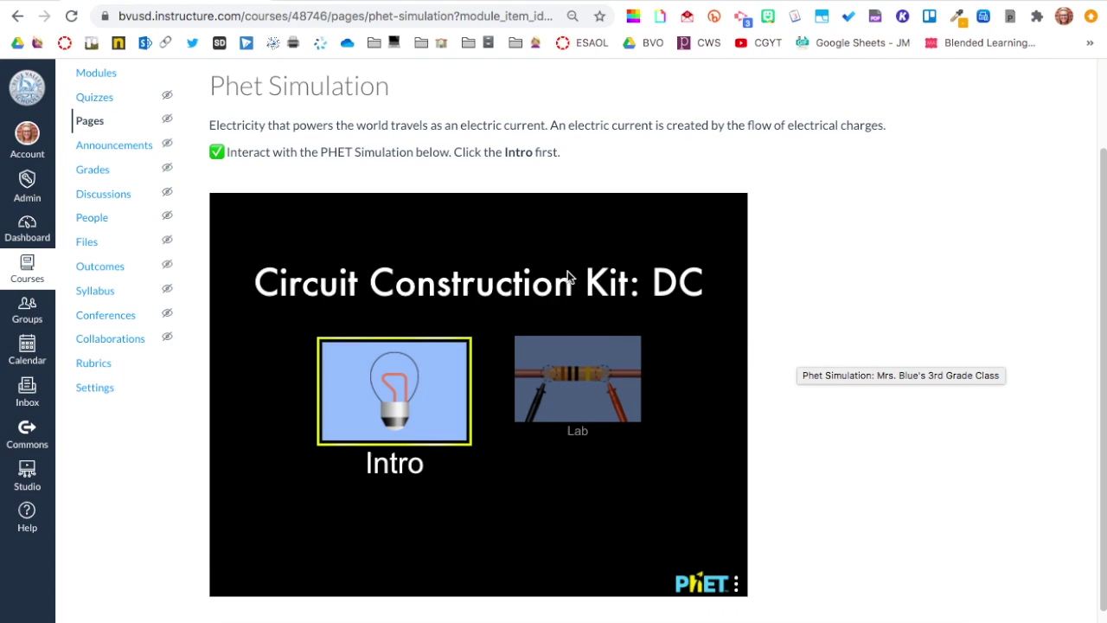
pyautogui.click(593, 3)
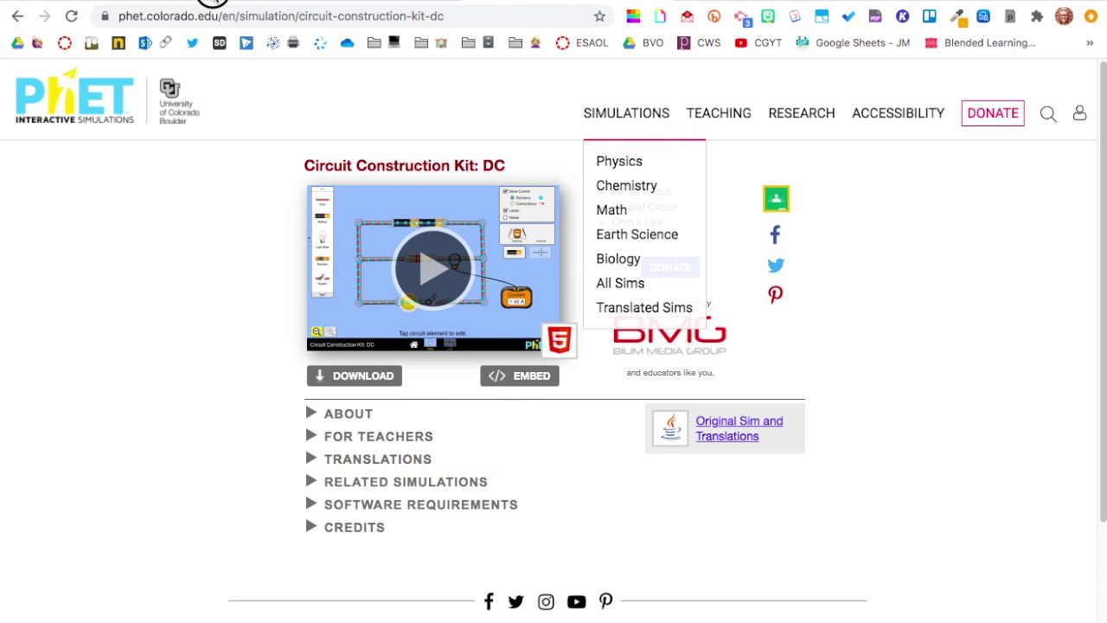
pyautogui.click(215, 3)
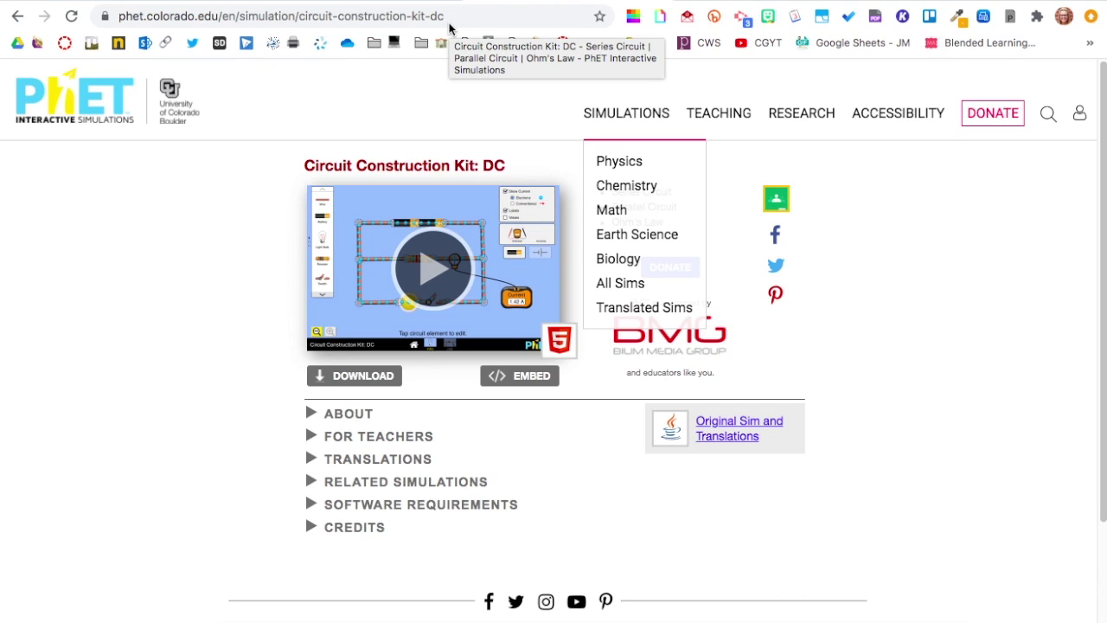
pyautogui.click(208, 5)
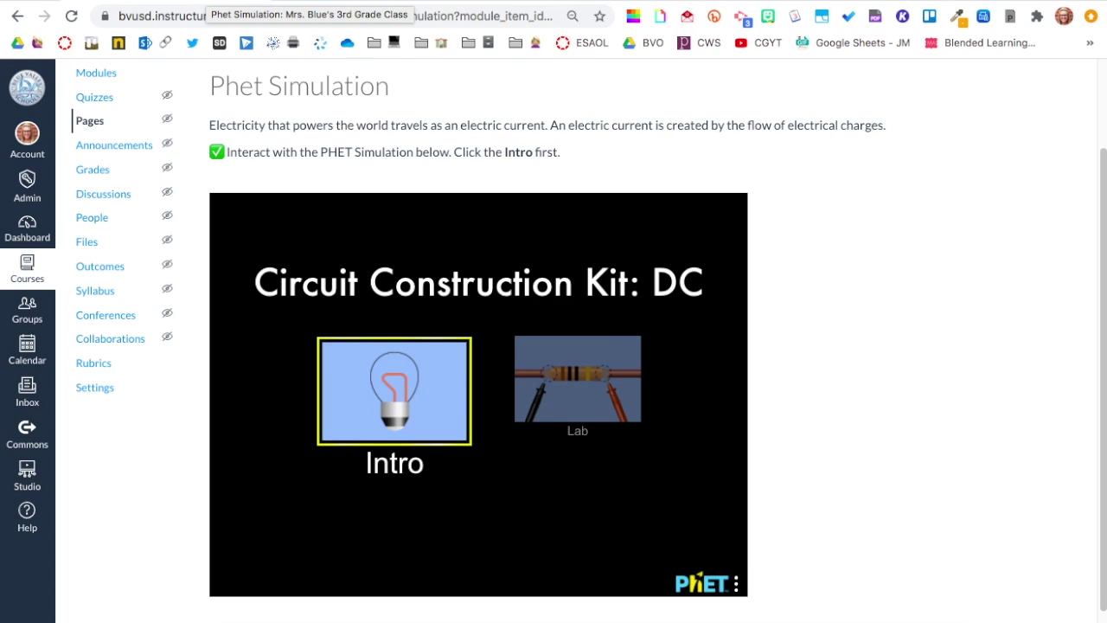
# - Open Phet Simulation -2 for editing and copy in the two lines of introductory text and instructions from the finished Phet Simulation page
pyautogui.click(360, 1)
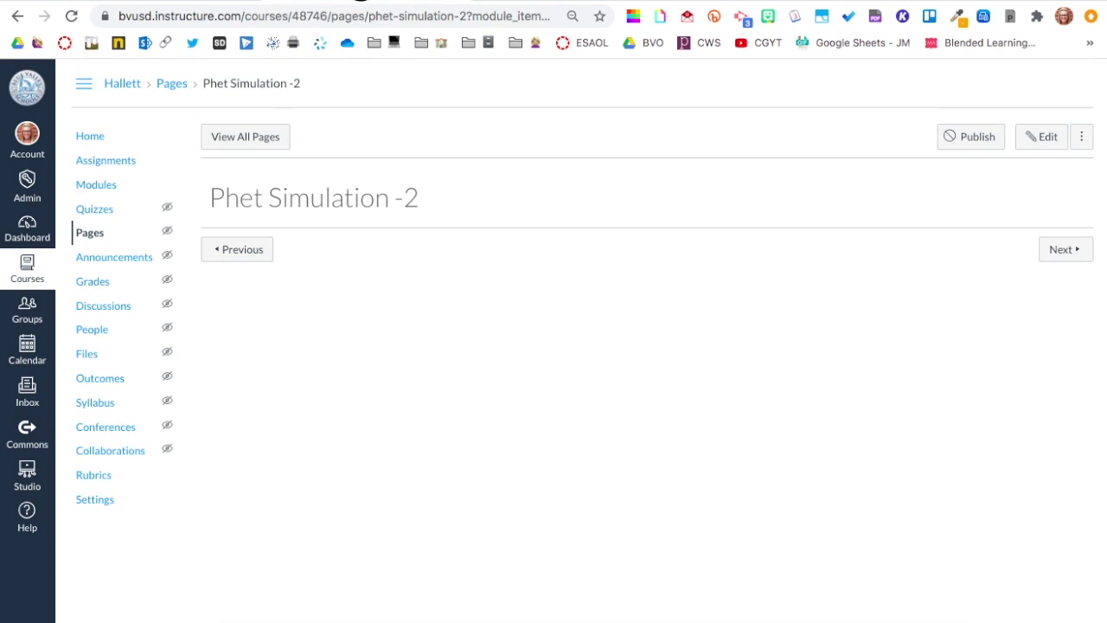
pyautogui.click(1047, 138)
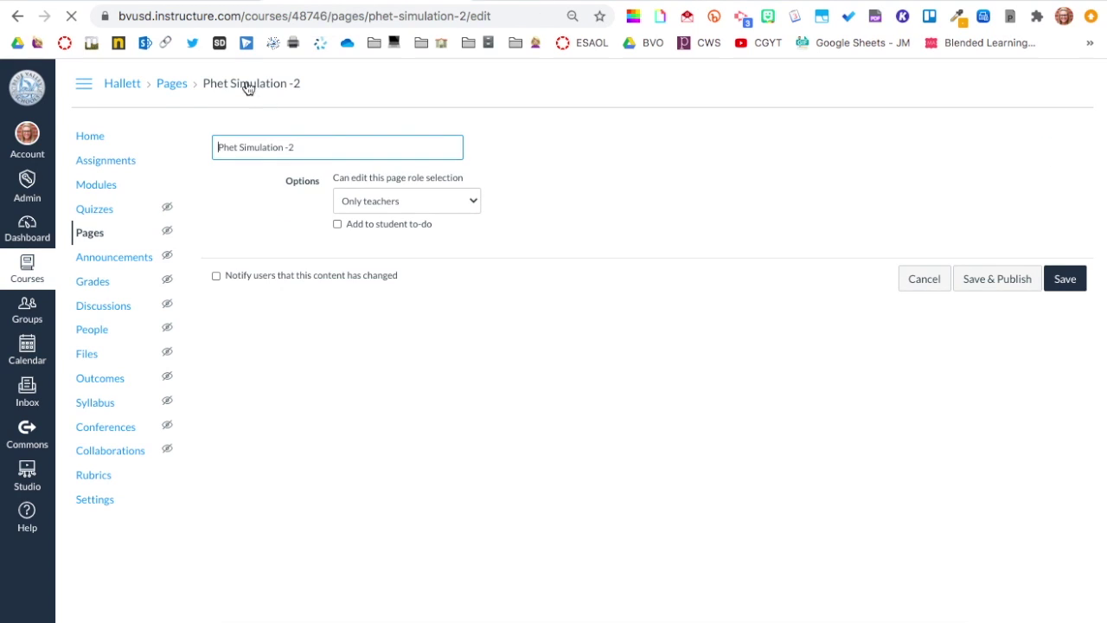
pyautogui.click(222, 1)
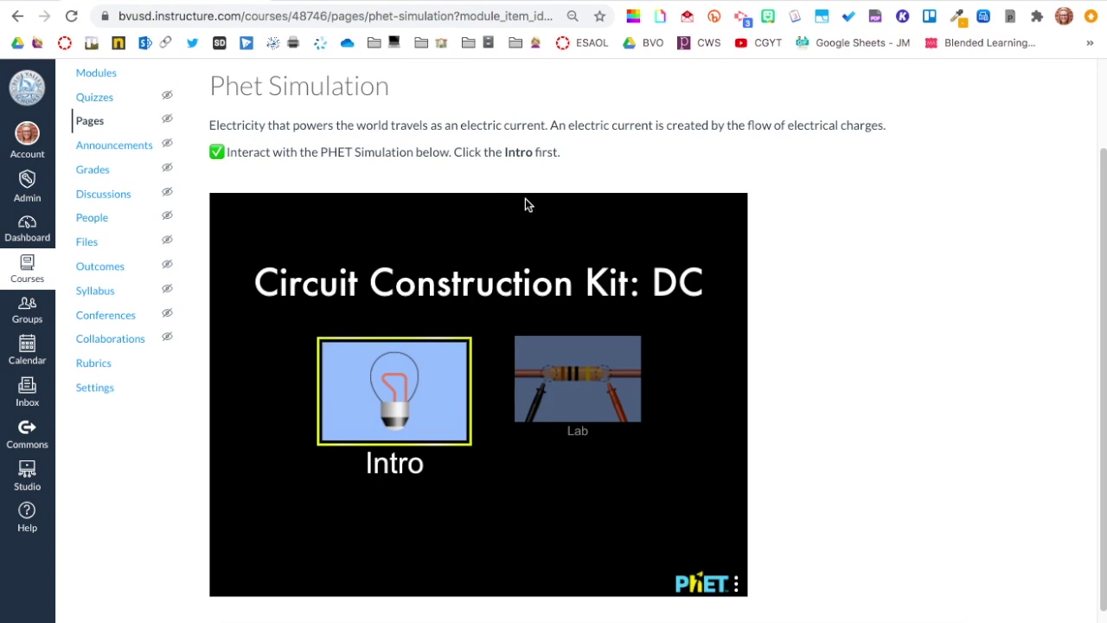
pyautogui.moveTo(562, 153); pyautogui.dragTo(211, 124)
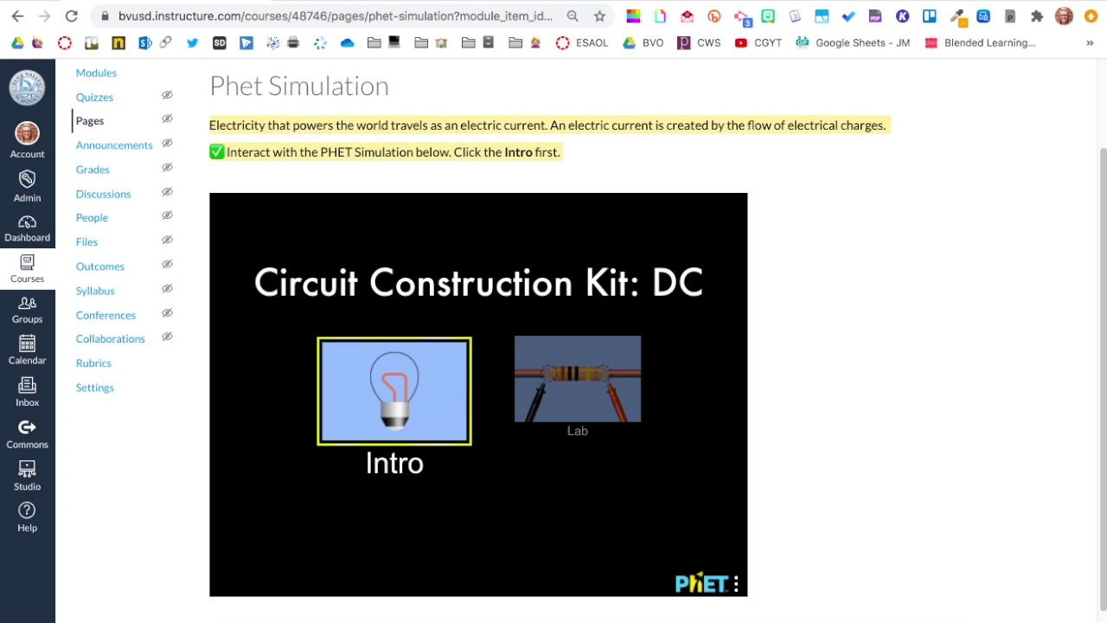
pyautogui.hotkey('ctrl', 'Tab')
pyautogui.click(327, 210)
pyautogui.write('Electricity that powers the world travels as an electric current. An electric current is created by the flow of electrical charges. ✅Interact with the PHET Simulation below. Click the Intro first.')
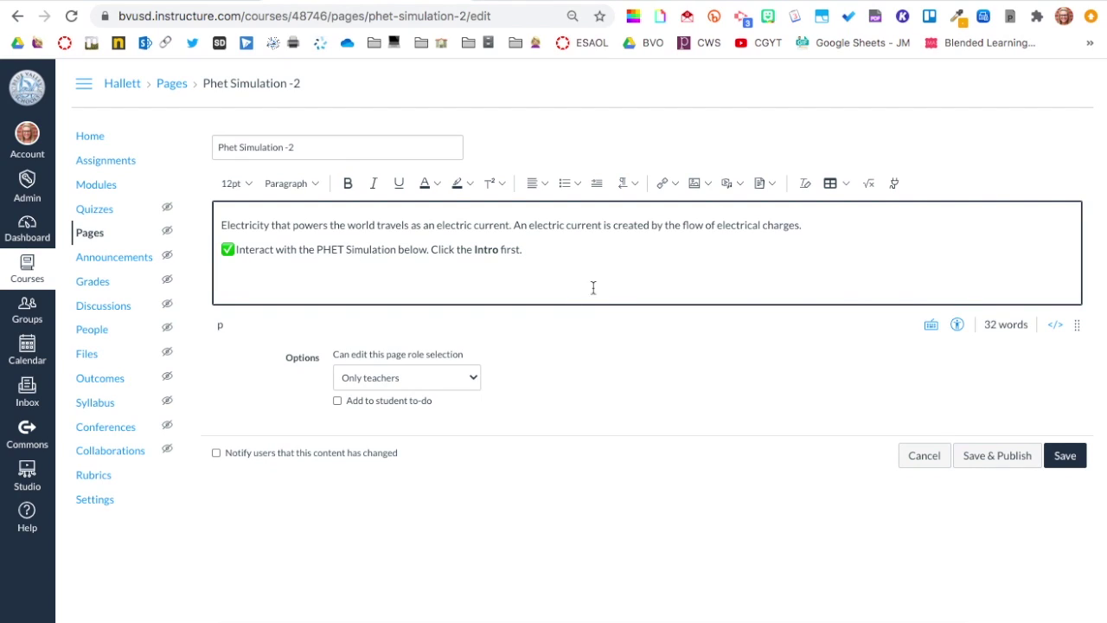
pyautogui.press('Return')
# - Set the copied text to 14pt and enlarge the editing area, placing the cursor below the text
pyautogui.moveTo(577, 254); pyautogui.dragTo(193, 210)
pyautogui.click(236, 183)
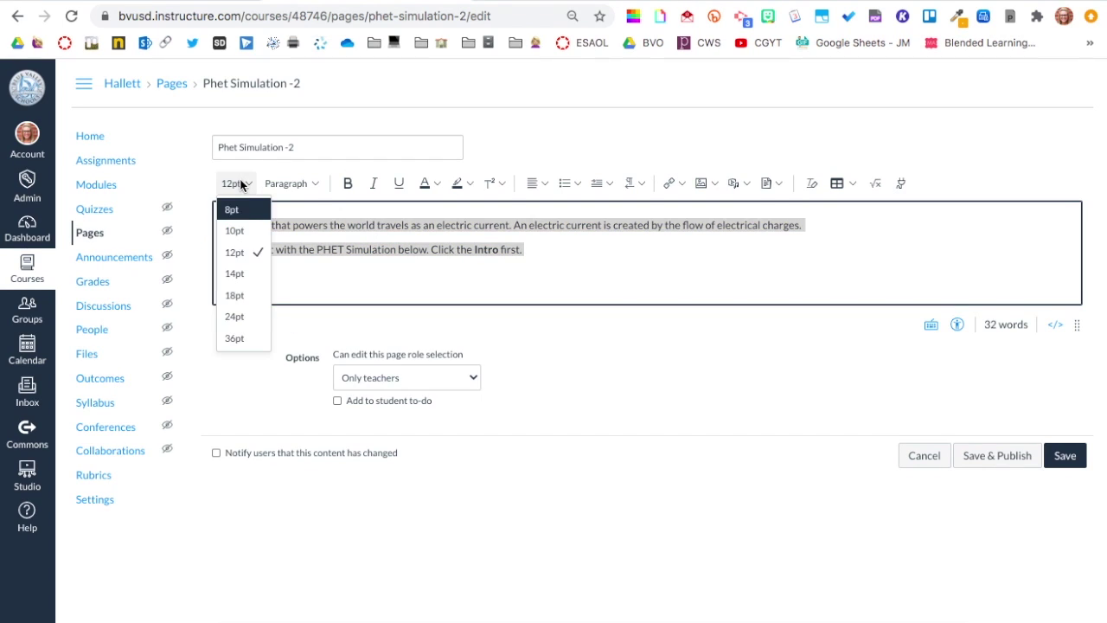
pyautogui.click(251, 275)
pyautogui.moveTo(1075, 329); pyautogui.dragTo(1077, 479)
pyautogui.click(795, 285)
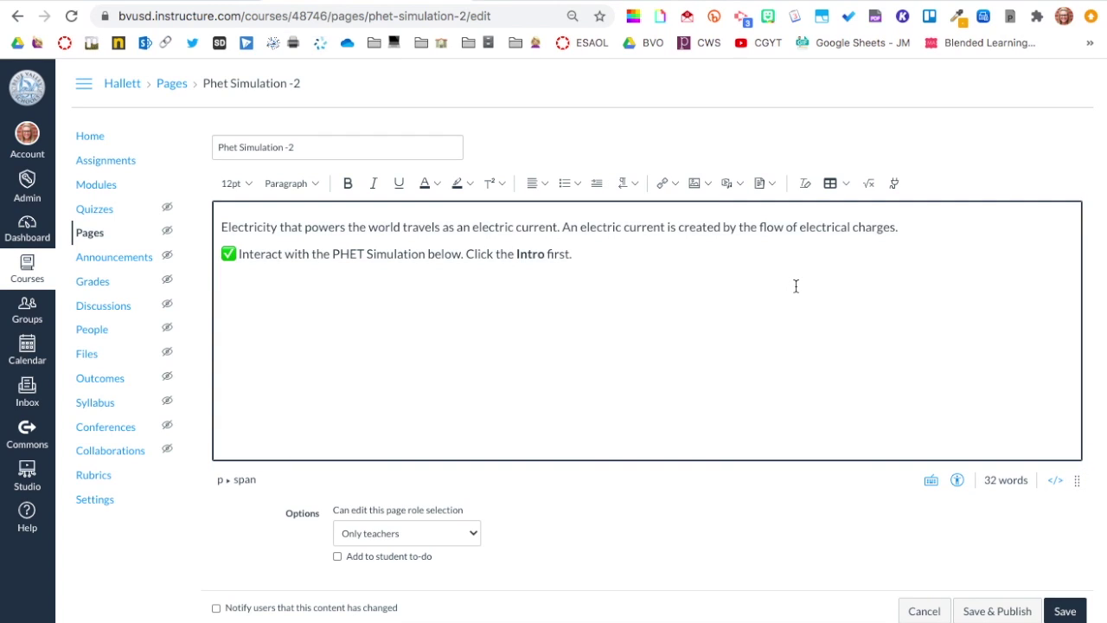
# - Shorten the editing area of Phet Simulation -2, show its HTML source, and switch to the PhET Circuit Construction Kit: DC page
pyautogui.moveTo(1080, 484); pyautogui.dragTo(1078, 433)
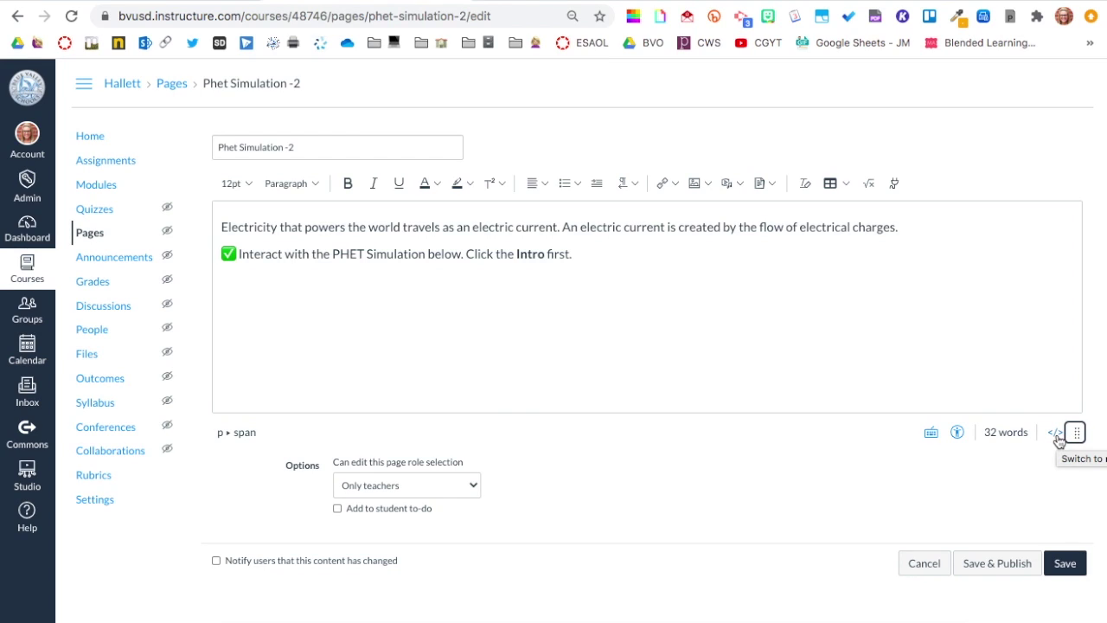
pyautogui.click(1056, 433)
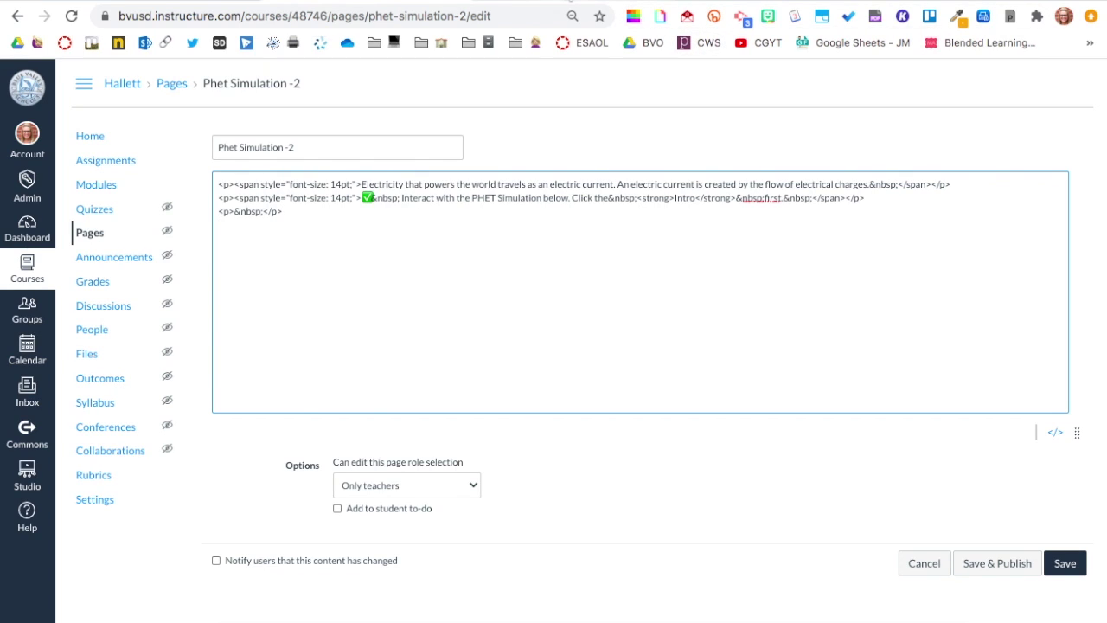
pyautogui.click(570, 1)
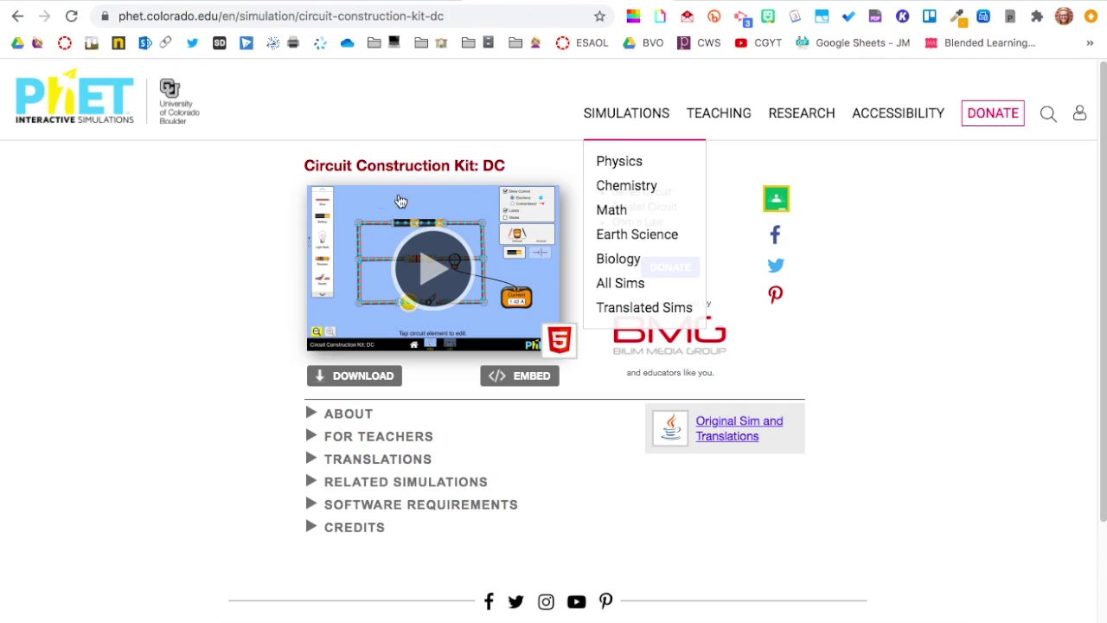
pyautogui.click(519, 377)
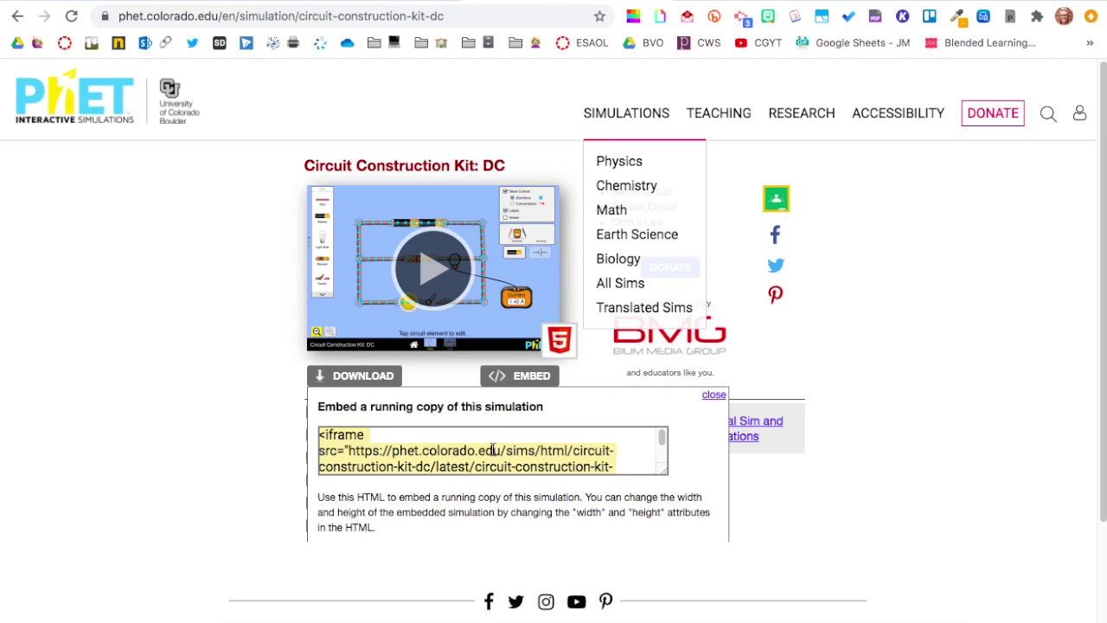
pyautogui.scroll(-3, 577, 447)
pyautogui.moveTo(470, 465); pyautogui.dragTo(287, 410)
pyautogui.click(861, 376)
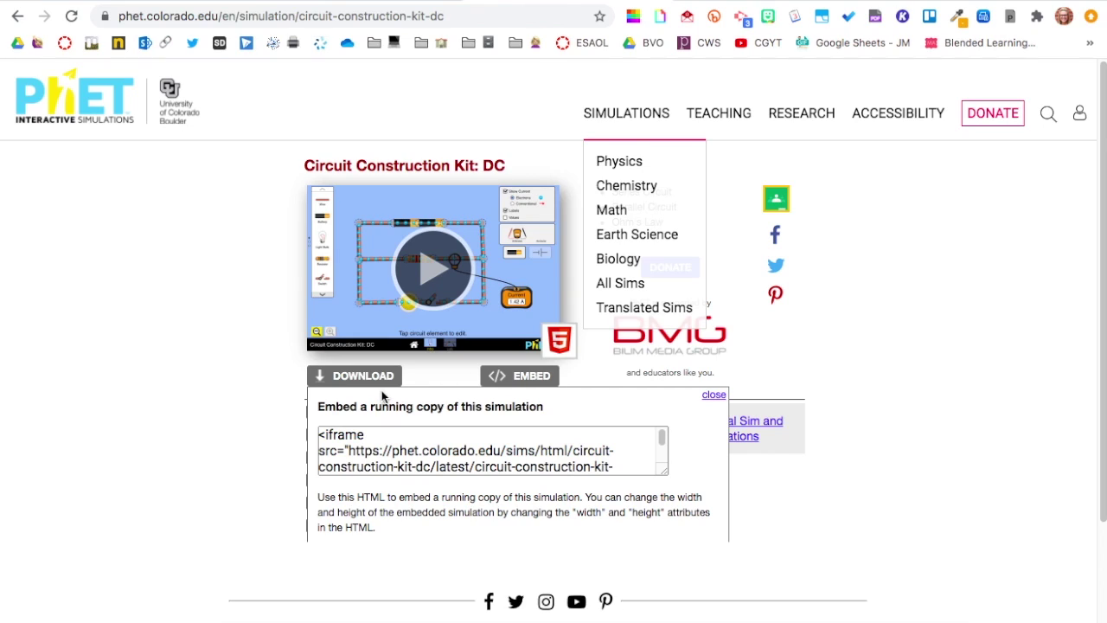
pyautogui.click(73, 16)
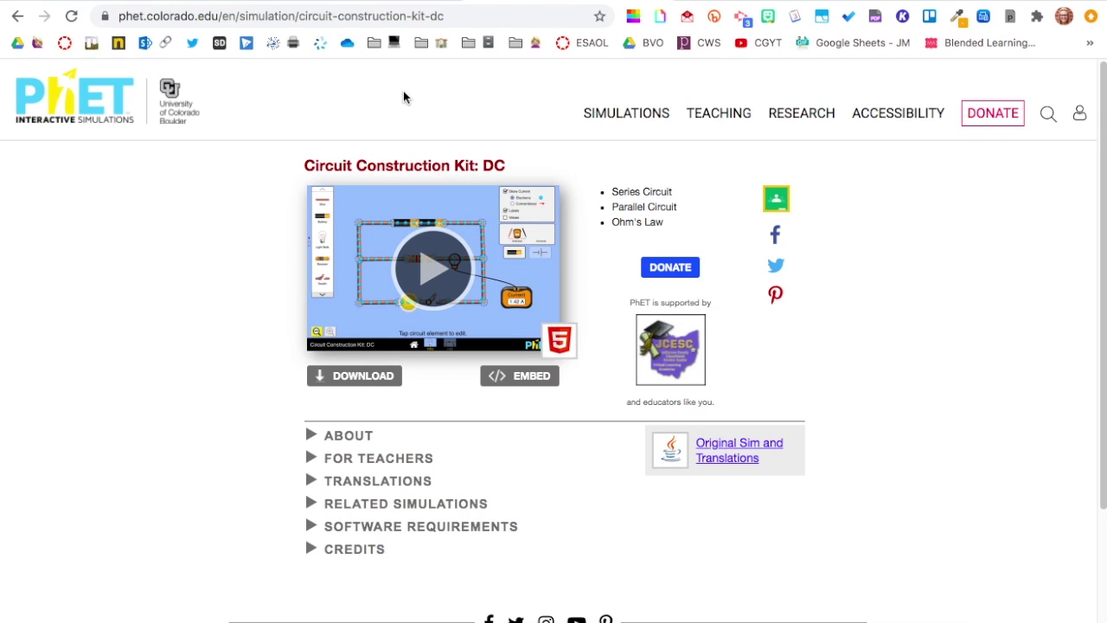
# - Copy the embed code for a running copy of the Circuit Construction Kit: DC simulation
pyautogui.click(520, 379)
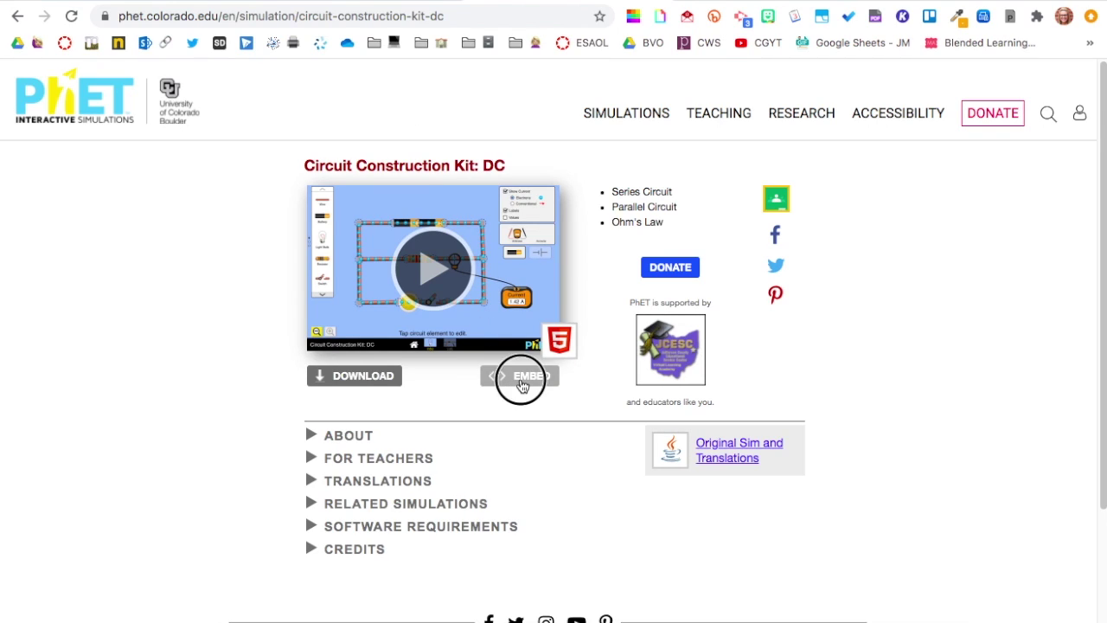
pyautogui.rightClick(504, 456)
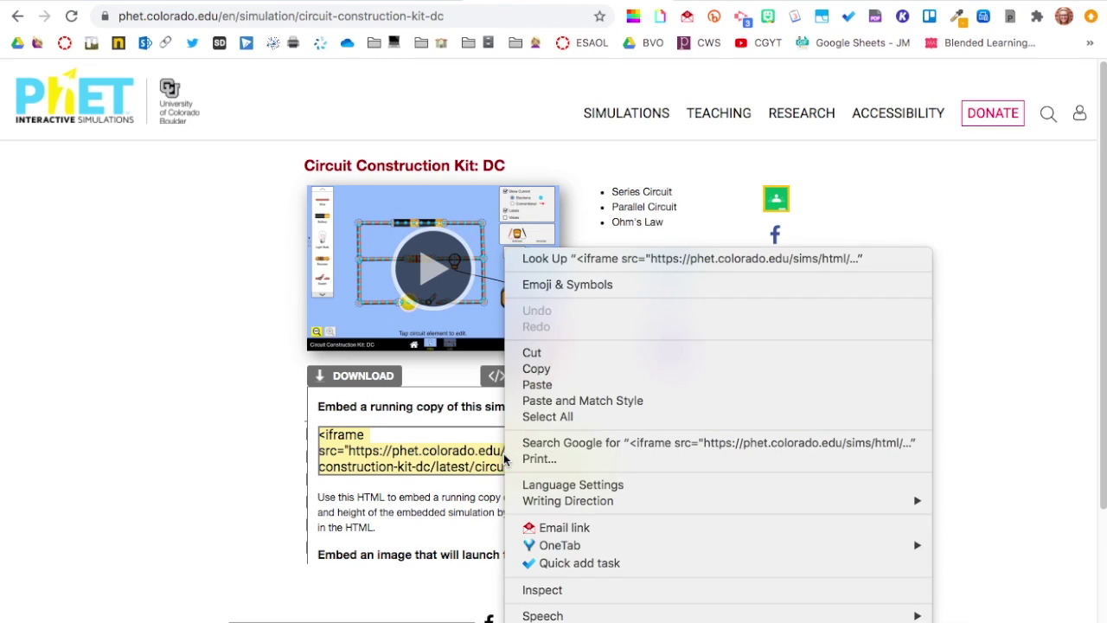
pyautogui.click(548, 369)
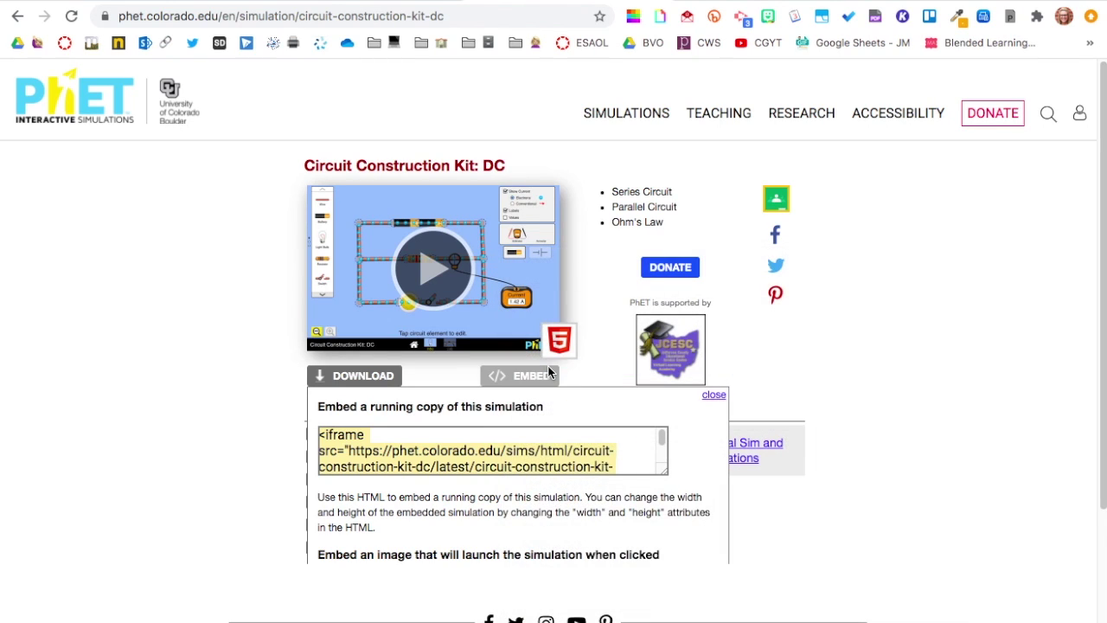
# - Paste the simulation's iframe code below the existing text in the HTML source of Phet Simulation -2 and save the page
pyautogui.click(409, 4)
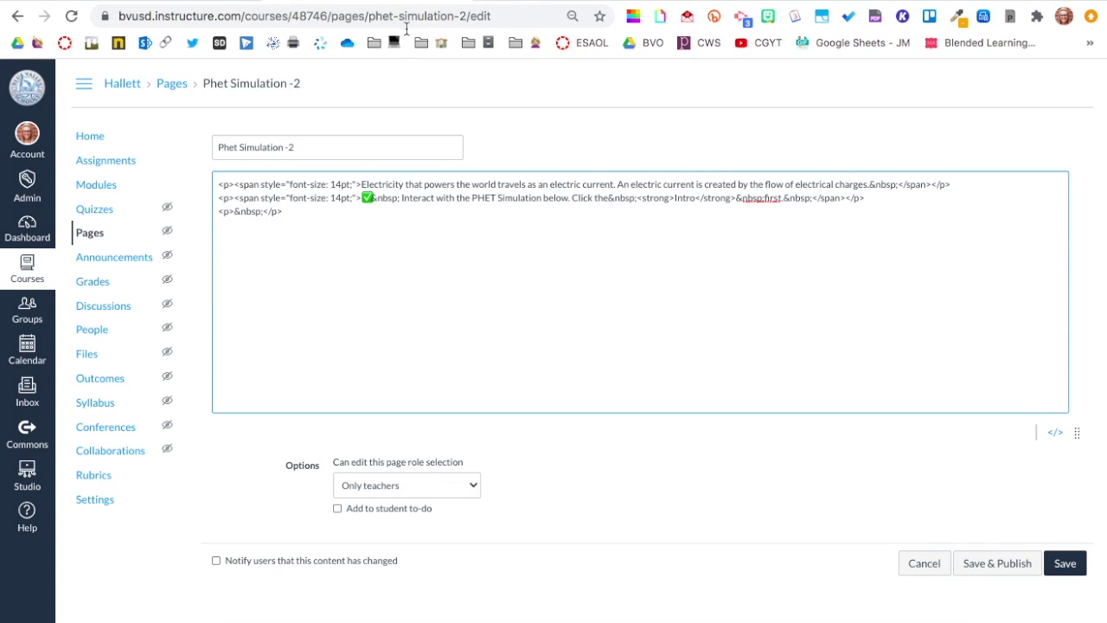
pyautogui.click(1057, 435)
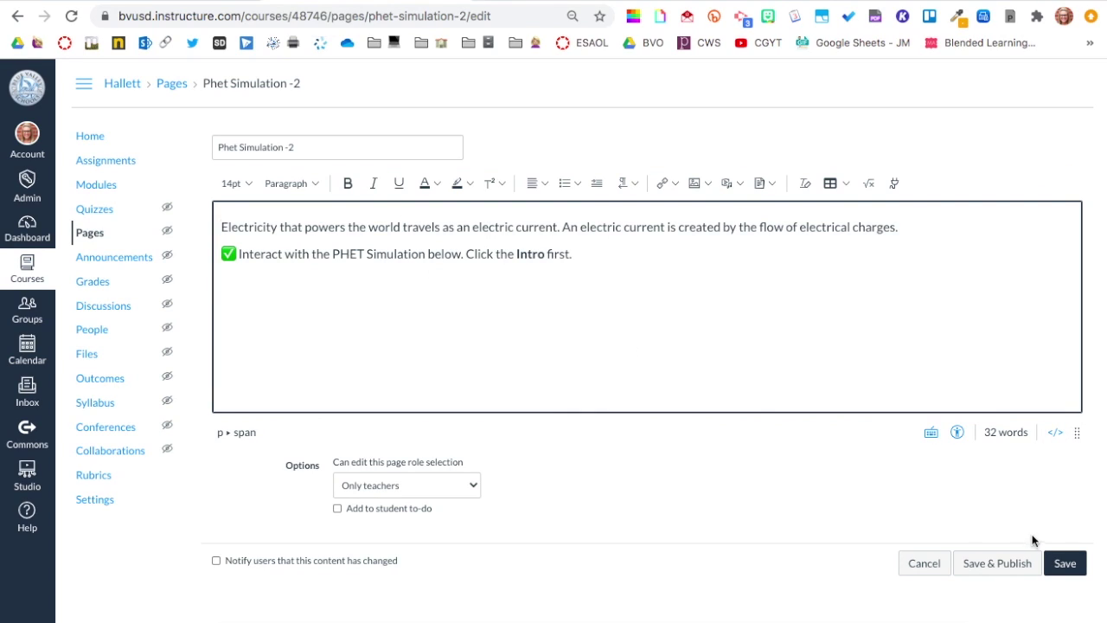
pyautogui.click(1057, 435)
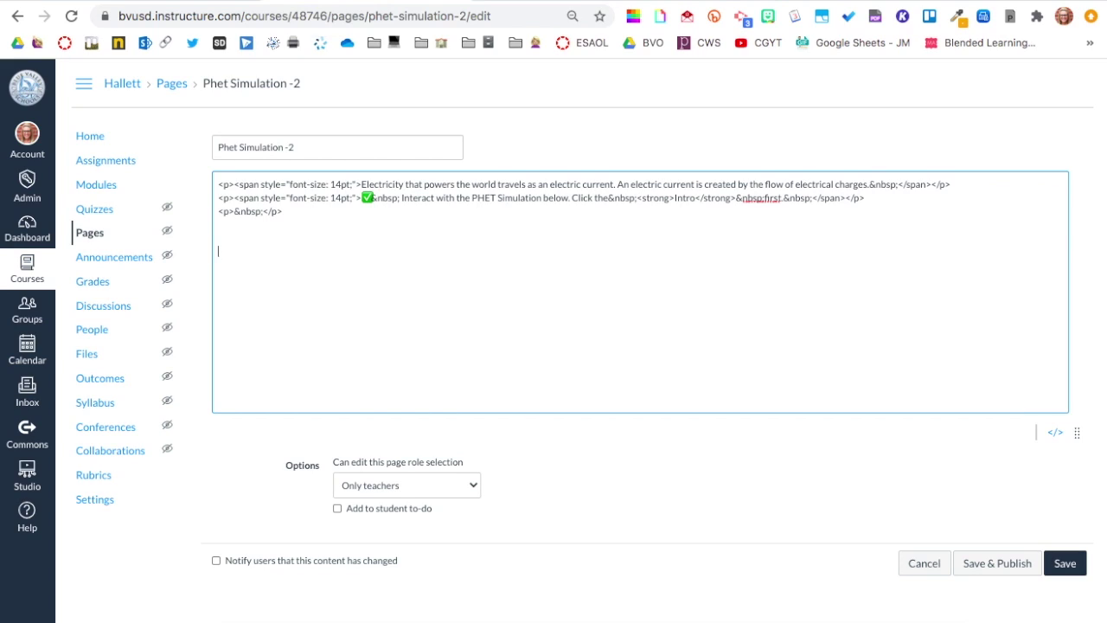
pyautogui.hotkey('ctrl', 'v')
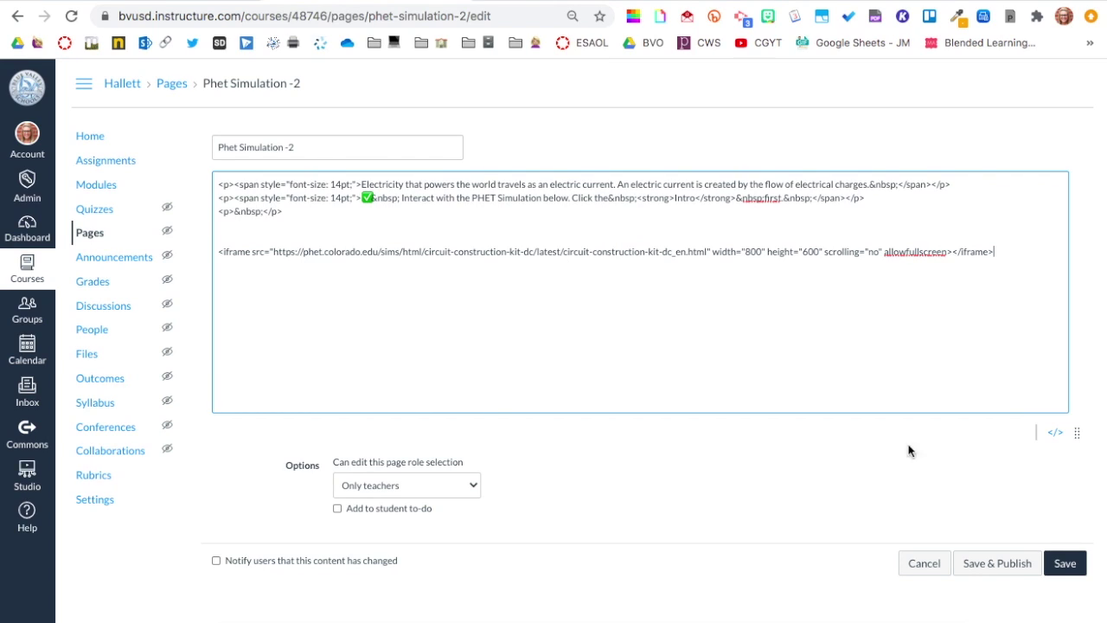
pyautogui.click(1068, 567)
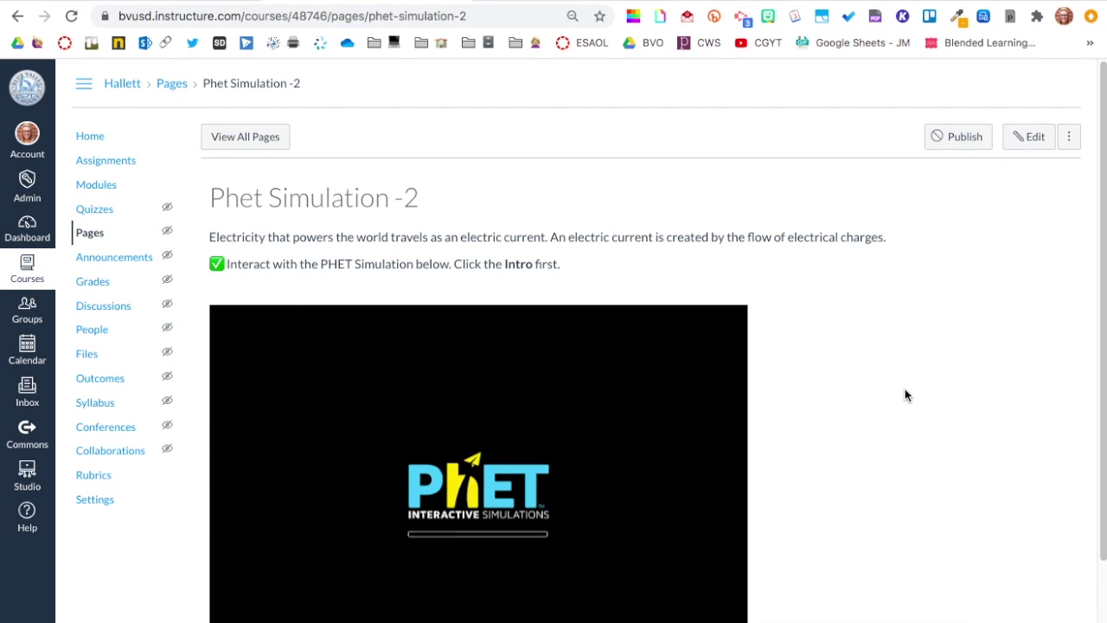
pyautogui.scroll(-2, 905, 392)
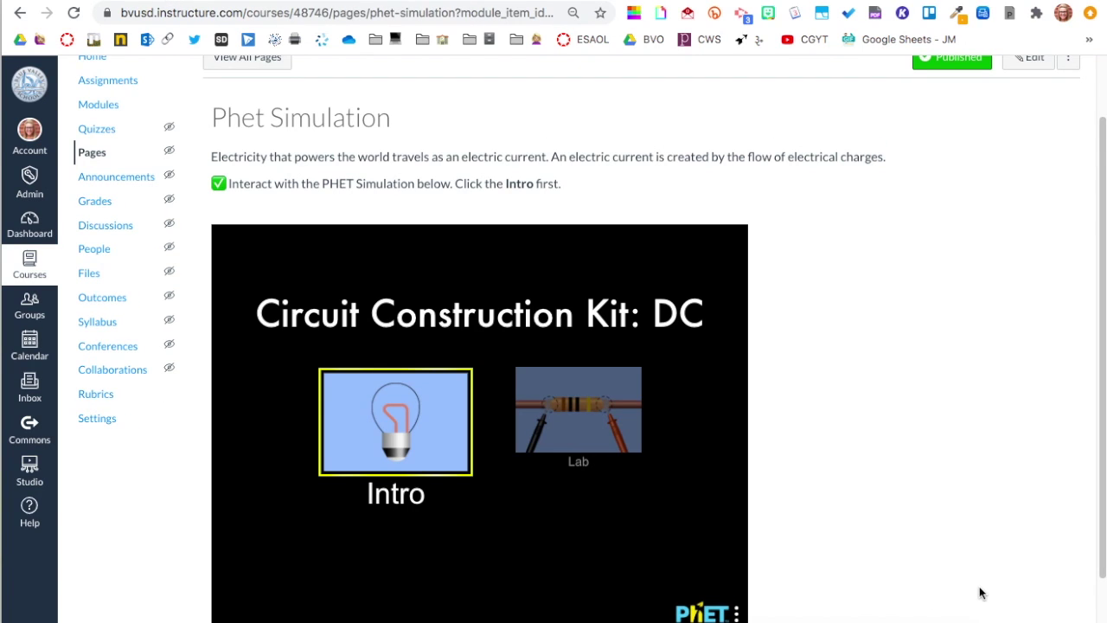
# - Move on to the finished page 1st Read: Electricity Comes to Cocoa Bottom and examine its numbered instructions, video and embedded poem
pyautogui.scroll(-2, 980, 593)
pyautogui.click(1049, 614)
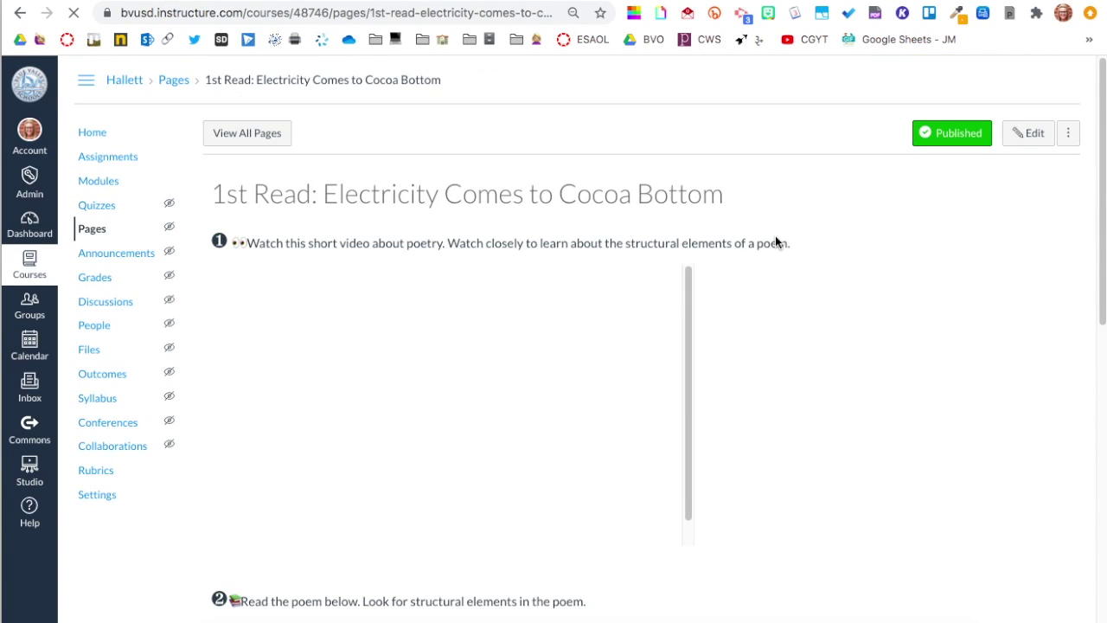
pyautogui.scroll(-2, 577, 195)
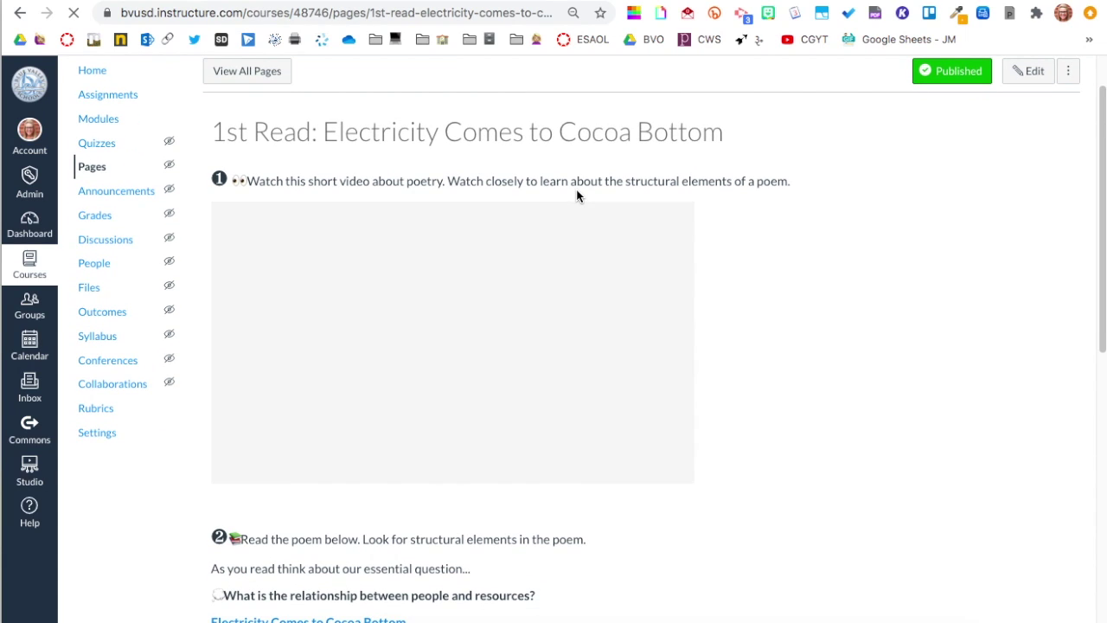
pyautogui.scroll(-5, 577, 195)
pyautogui.scroll(5, 577, 195)
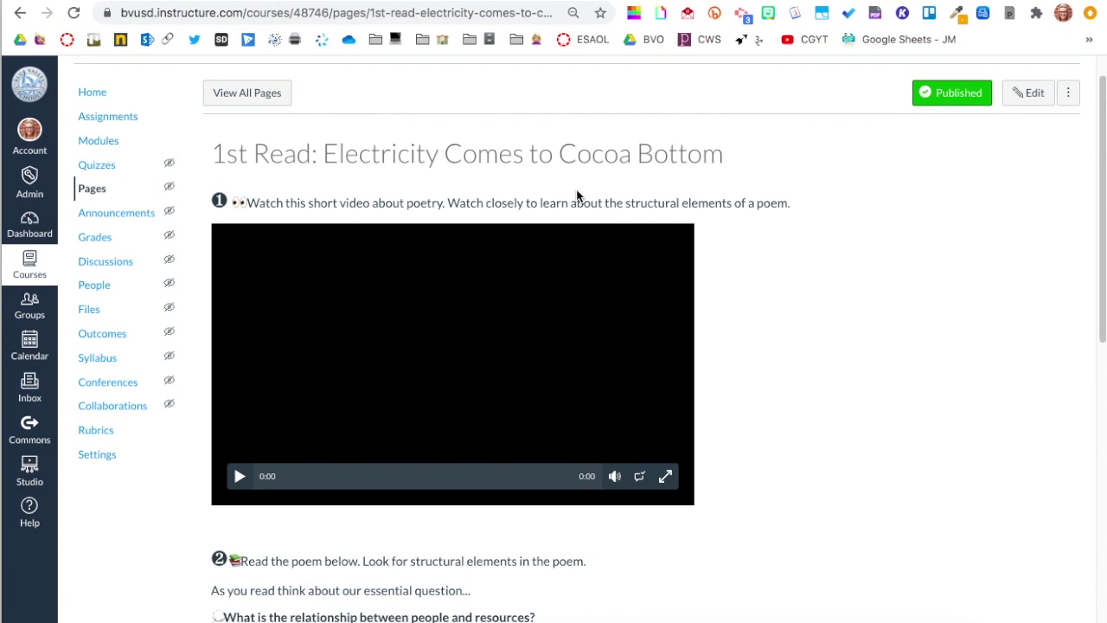
pyautogui.scroll(-2, 259, 198)
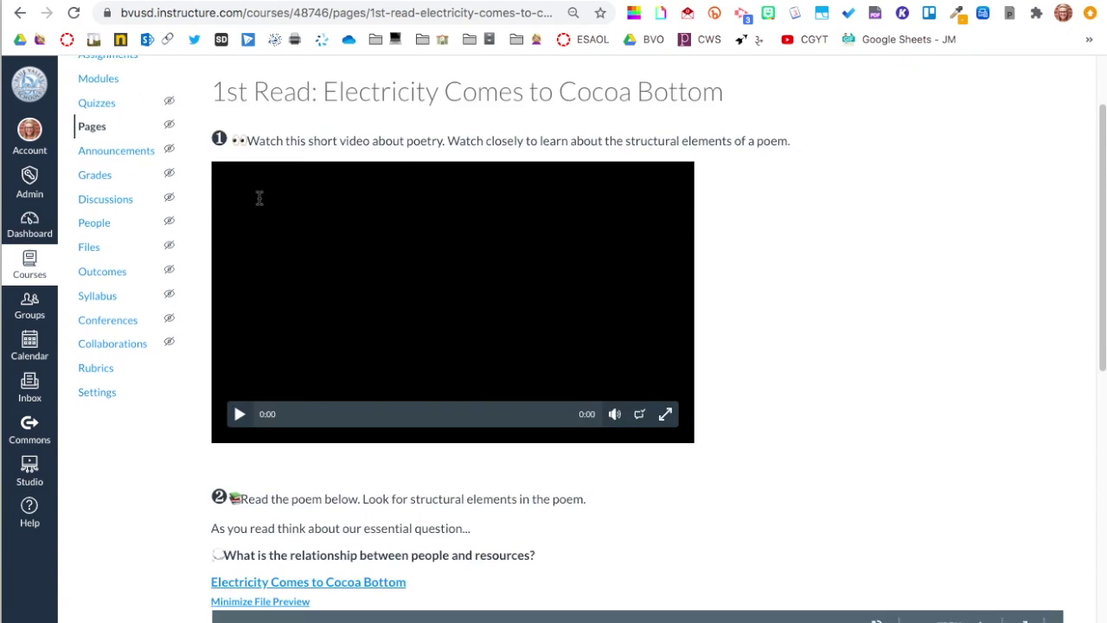
pyautogui.scroll(-6, 259, 198)
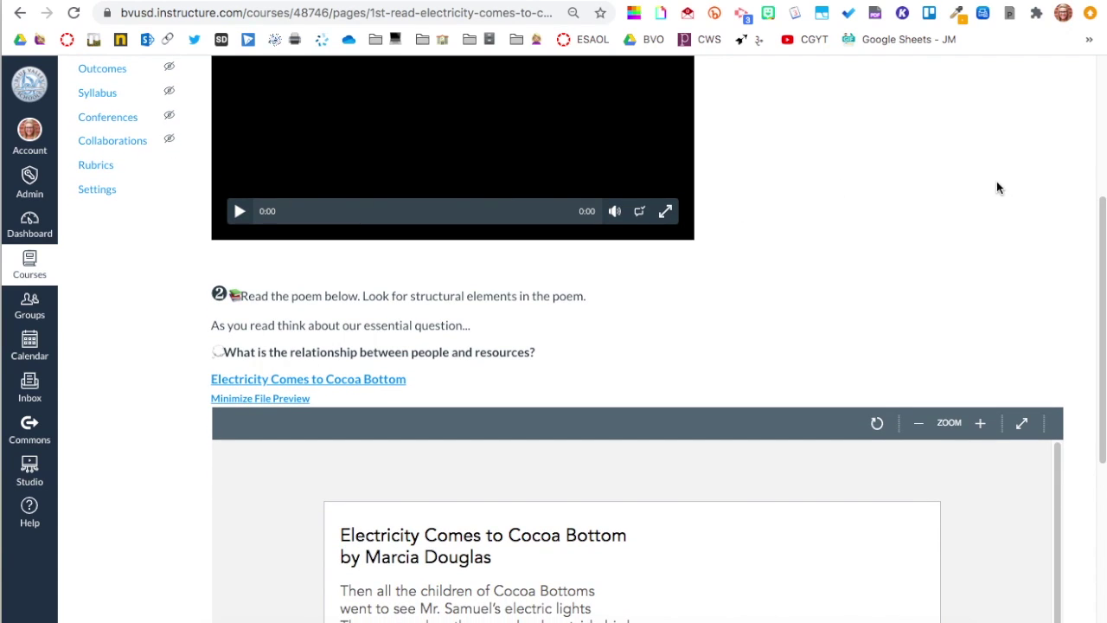
pyautogui.scroll(-10, 424, 291)
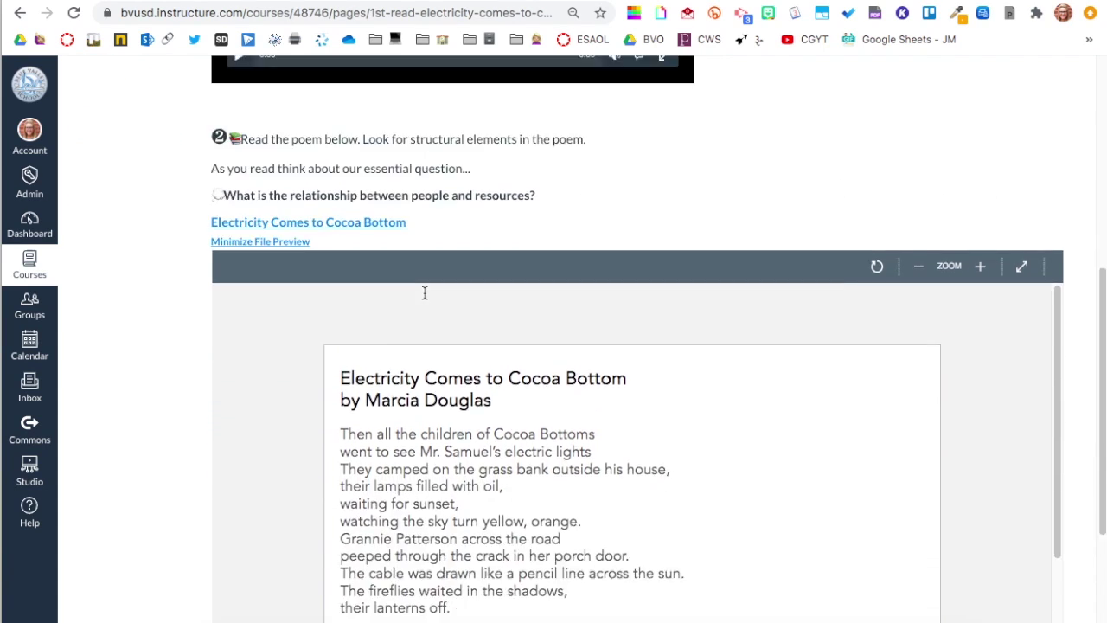
pyautogui.scroll(5, 424, 291)
pyautogui.scroll(4, 423, 292)
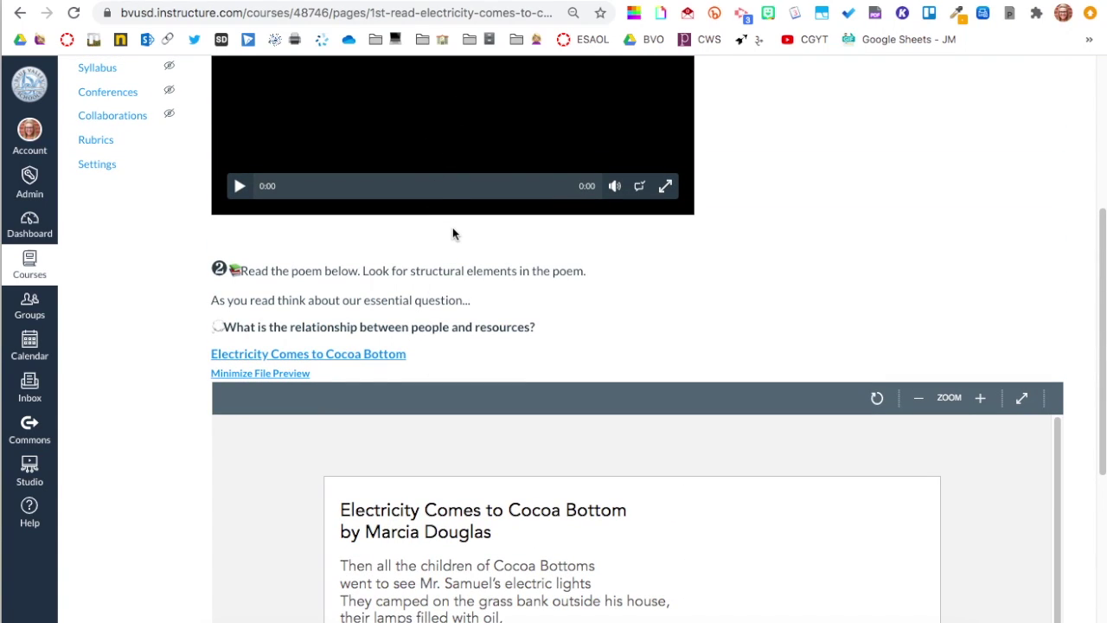
pyautogui.scroll(2, 450, 238)
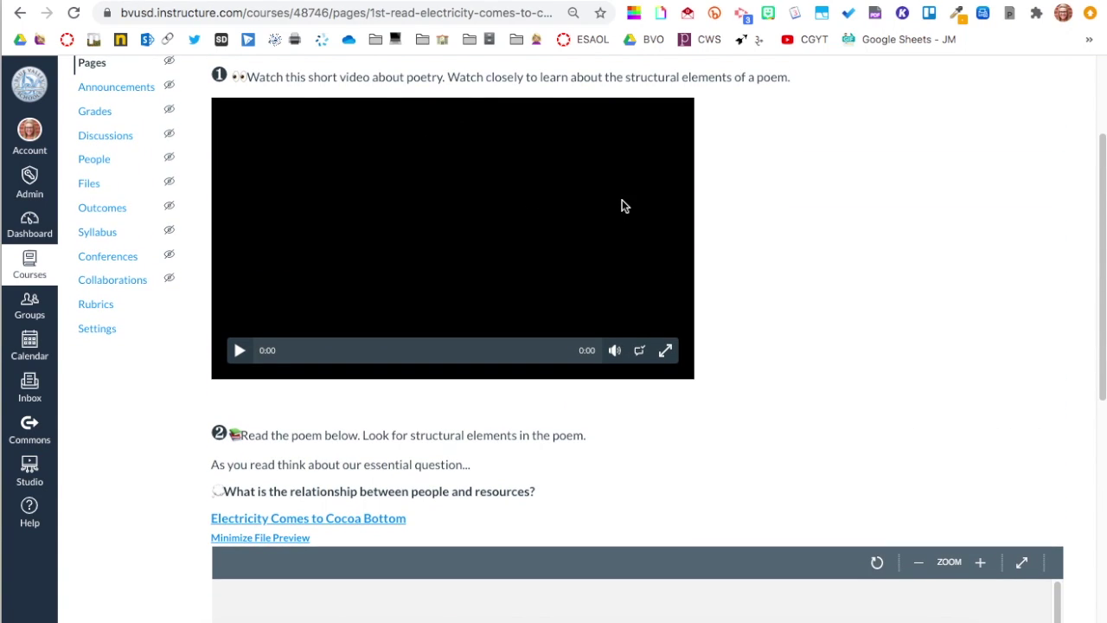
pyautogui.scroll(2, 622, 202)
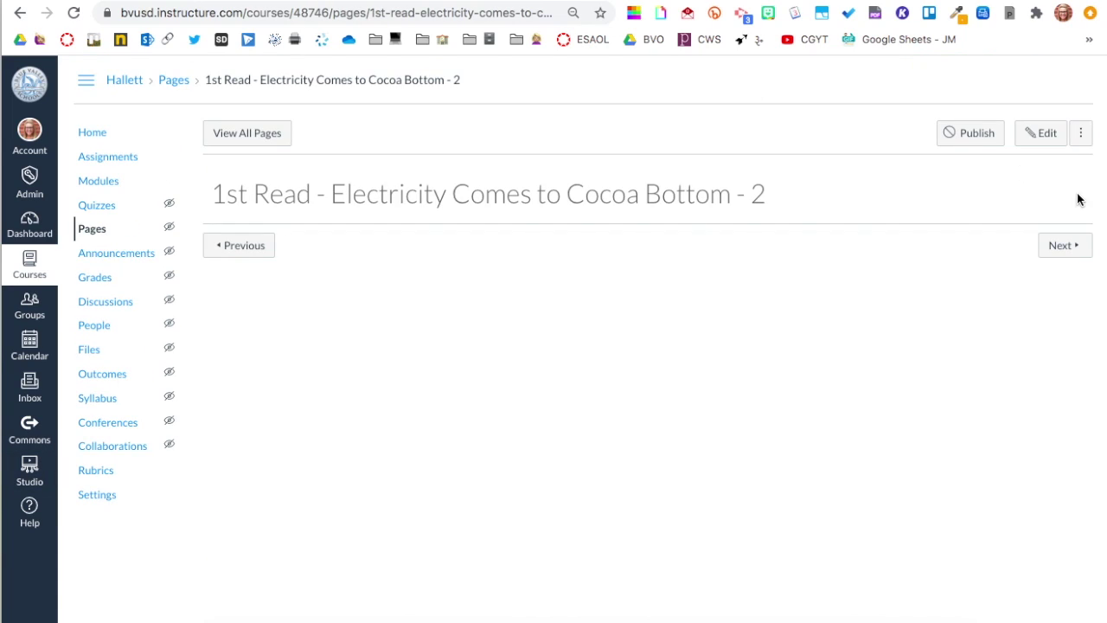
# - Open the page 1st Read - Electricity Comes to Cocoa Bottom - 2 for editing and enlarge its empty editing area
pyautogui.click(1042, 139)
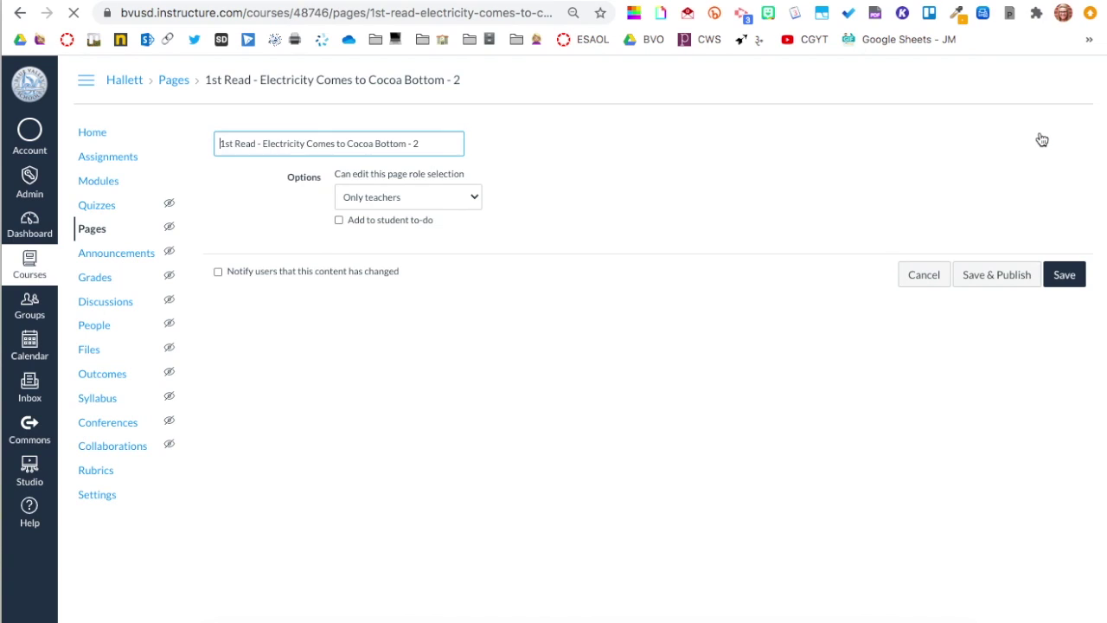
pyautogui.moveTo(1076, 324); pyautogui.dragTo(1082, 546)
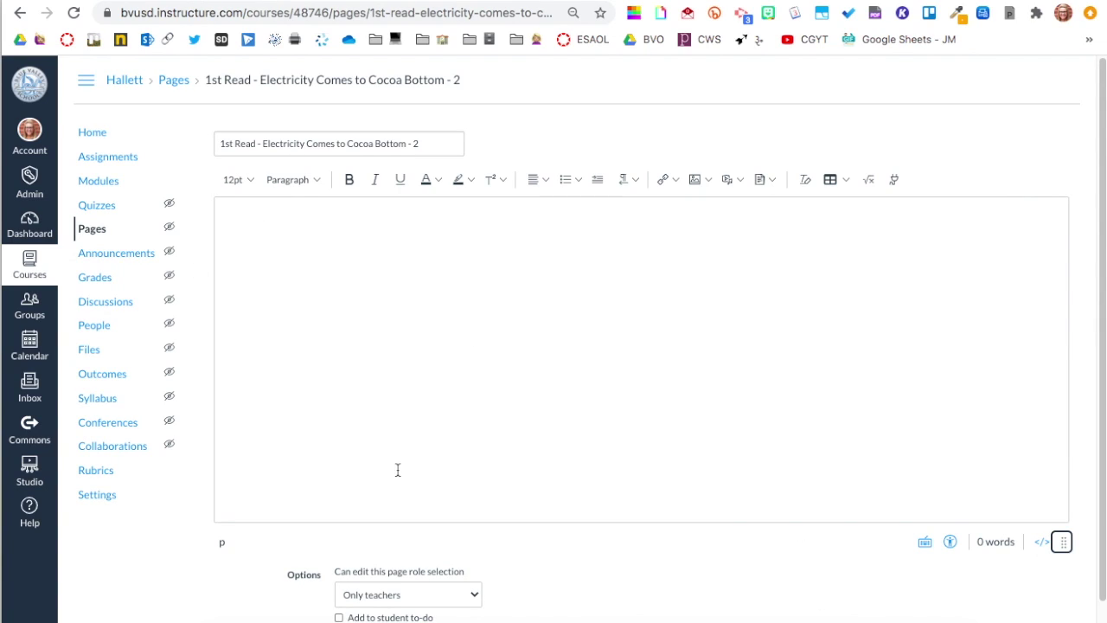
pyautogui.click(717, 216)
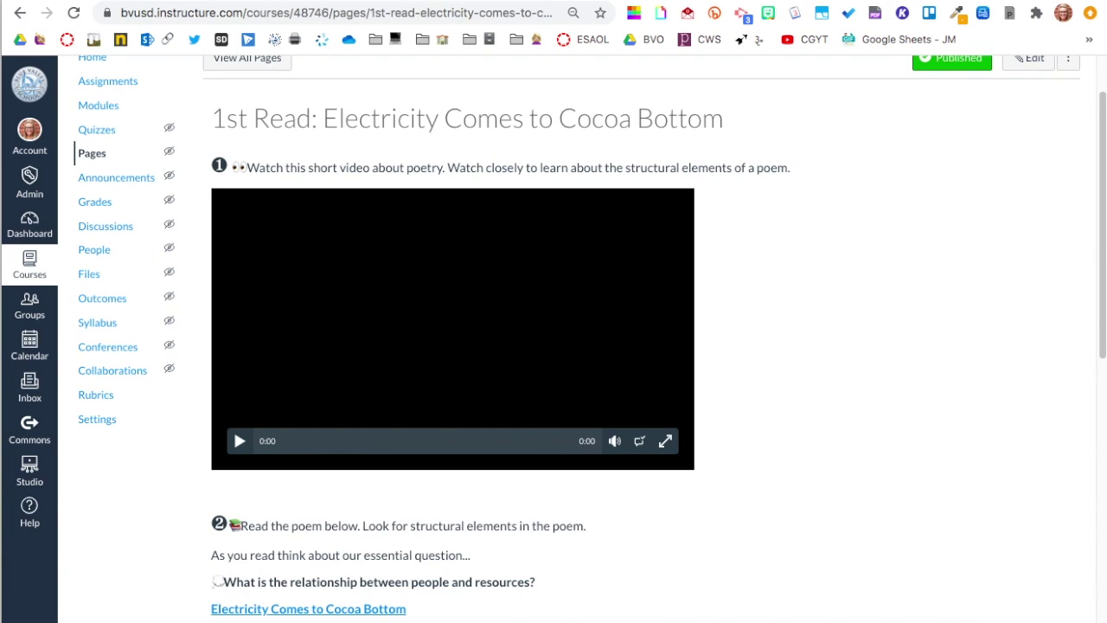
# - Copy in the "👀Watch this short video about poetry" instruction without its number from the finished page, placing the cursor before it
pyautogui.moveTo(792, 169); pyautogui.dragTo(239, 169)
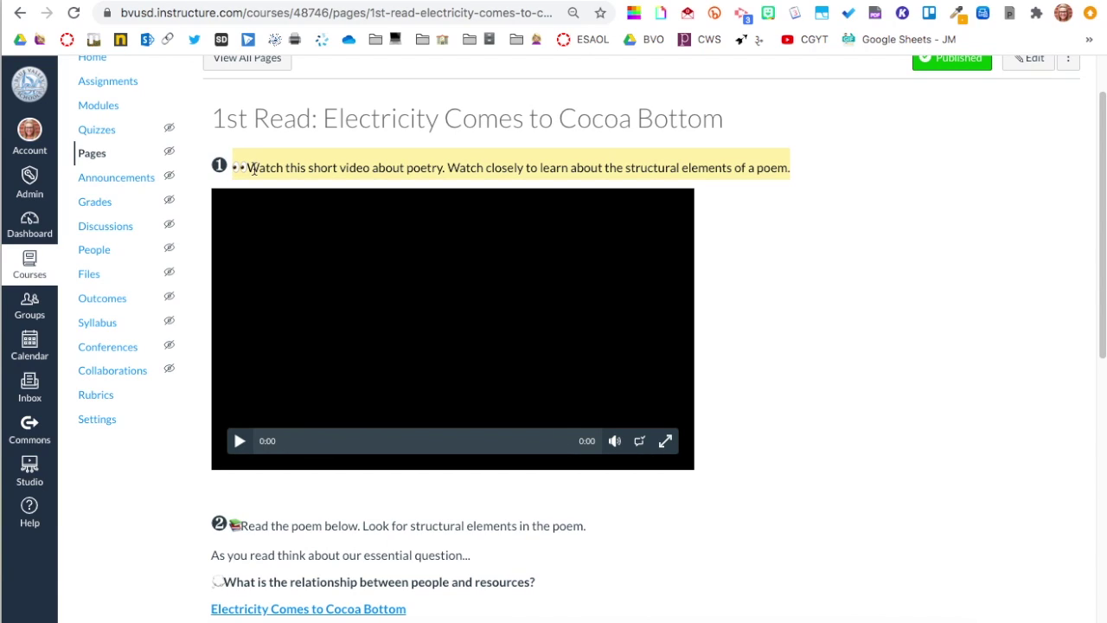
pyautogui.hotkey('ctrl', 'Tab')
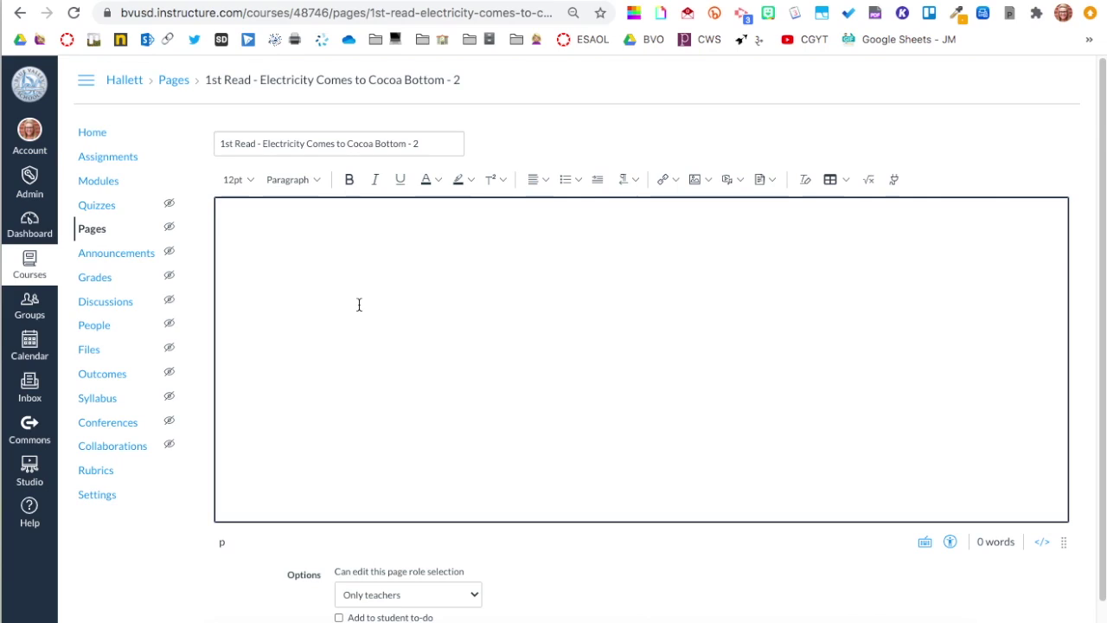
pyautogui.write('👀Watch this short video about poetry. Watch closely to learn about the structural elements of a poem.')
pyautogui.click(222, 225)
pyautogui.write('1.')
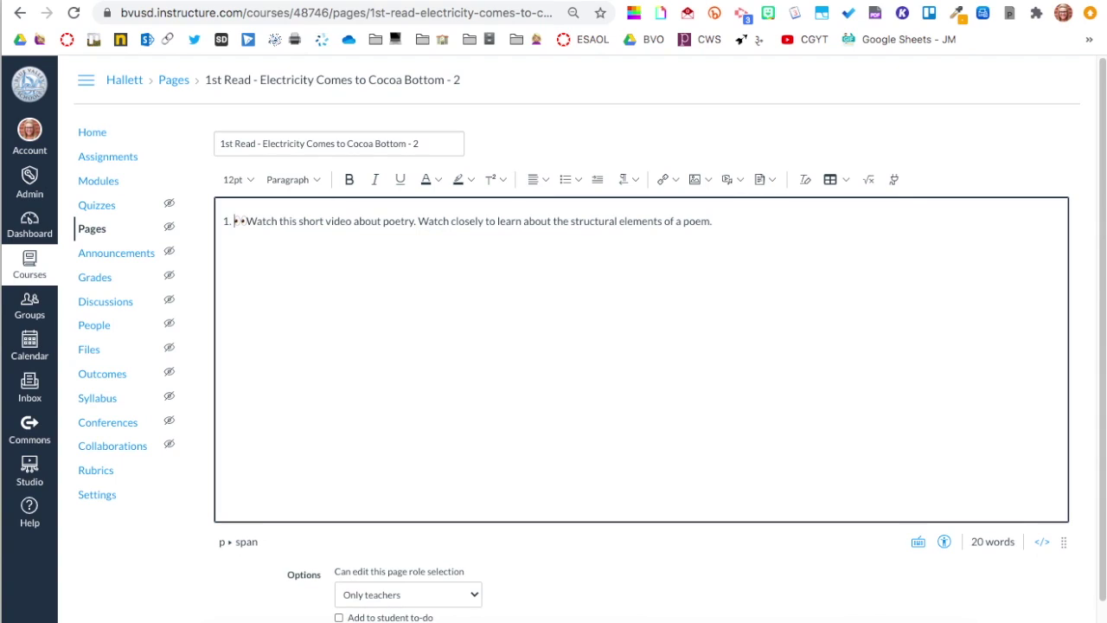
pyautogui.press('BackSpace')
pyautogui.press('BackSpace')
pyautogui.press('BackSpace')
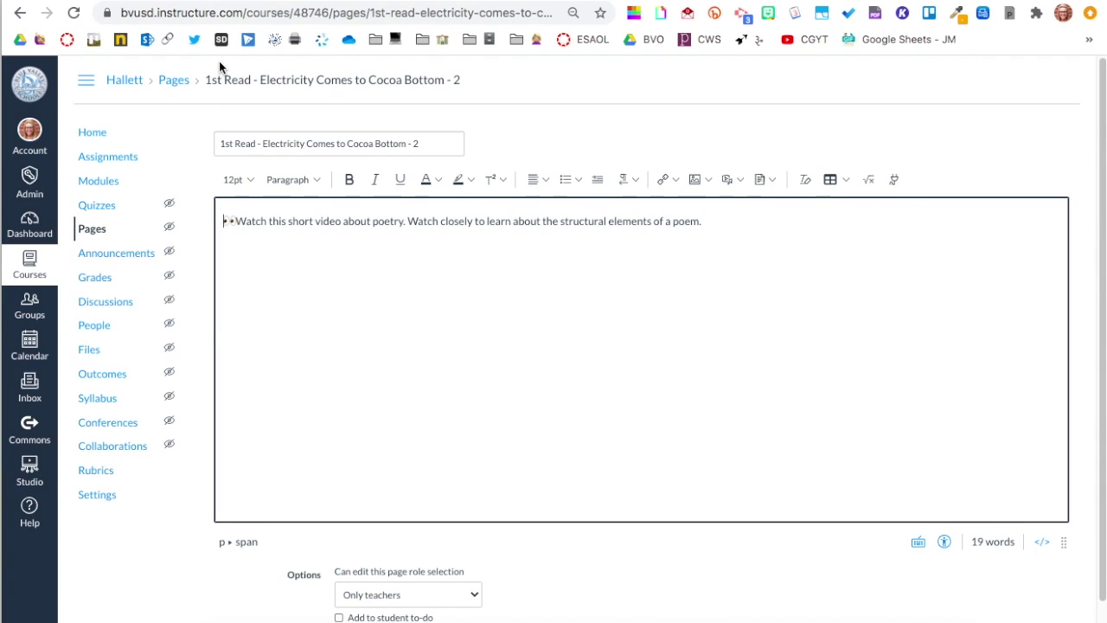
# - Open copypastecharacter.com in a new browser tab and show its Numerals character set
pyautogui.press('super+t')
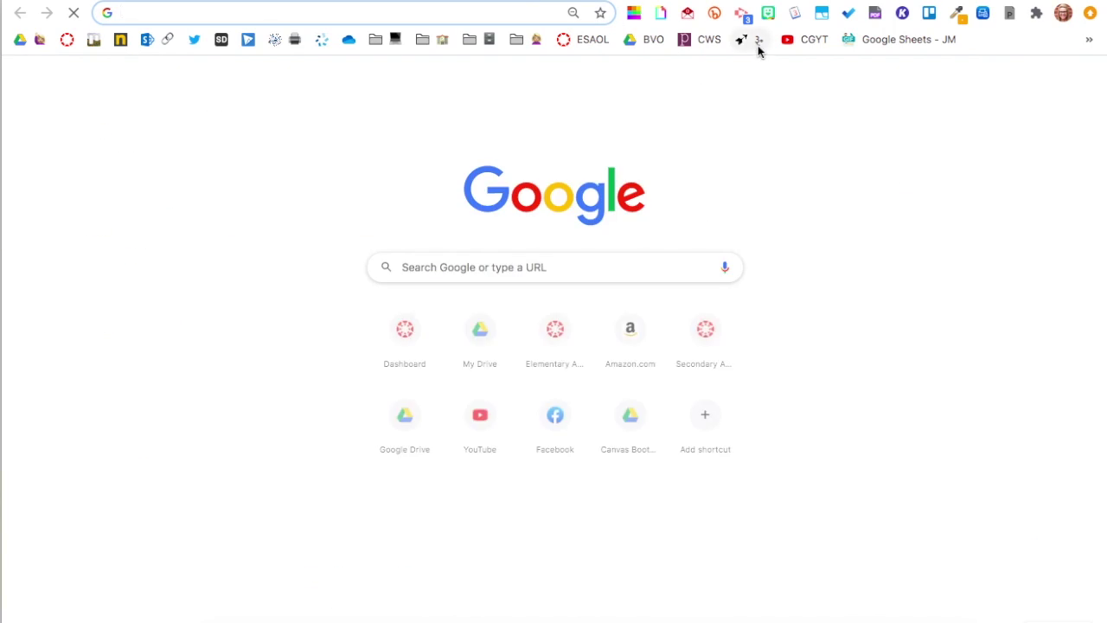
pyautogui.click(758, 40)
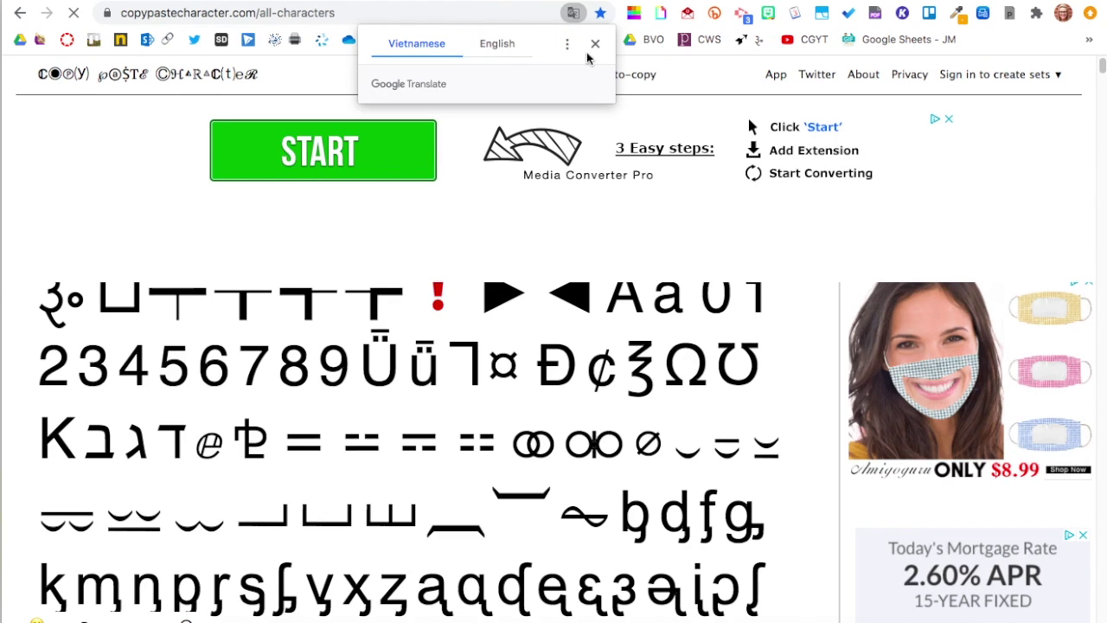
pyautogui.click(595, 42)
pyautogui.click(458, 229)
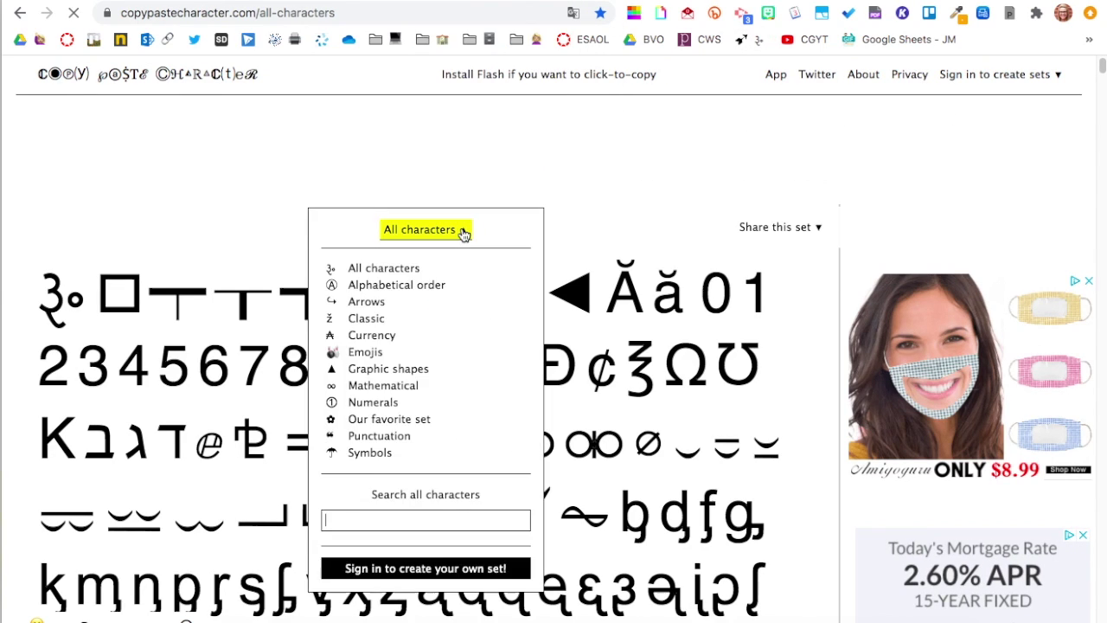
pyautogui.click(394, 403)
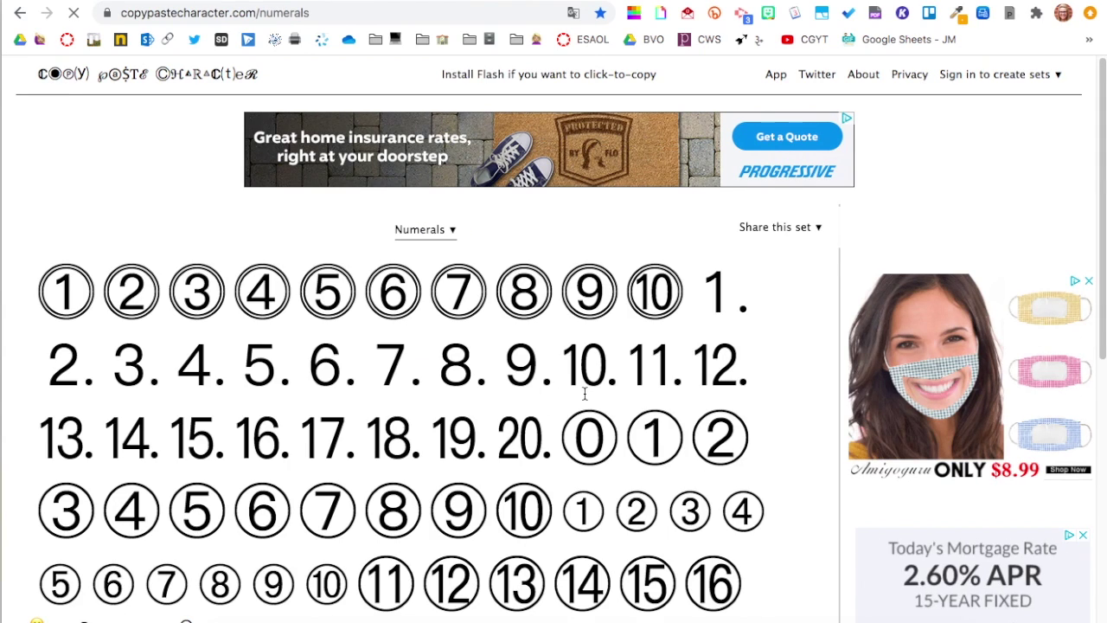
# - Copy the solid black ❶ from the Numerals set and paste it before the 👀 video instruction on the Canvas page
pyautogui.scroll(-4, 395, 410)
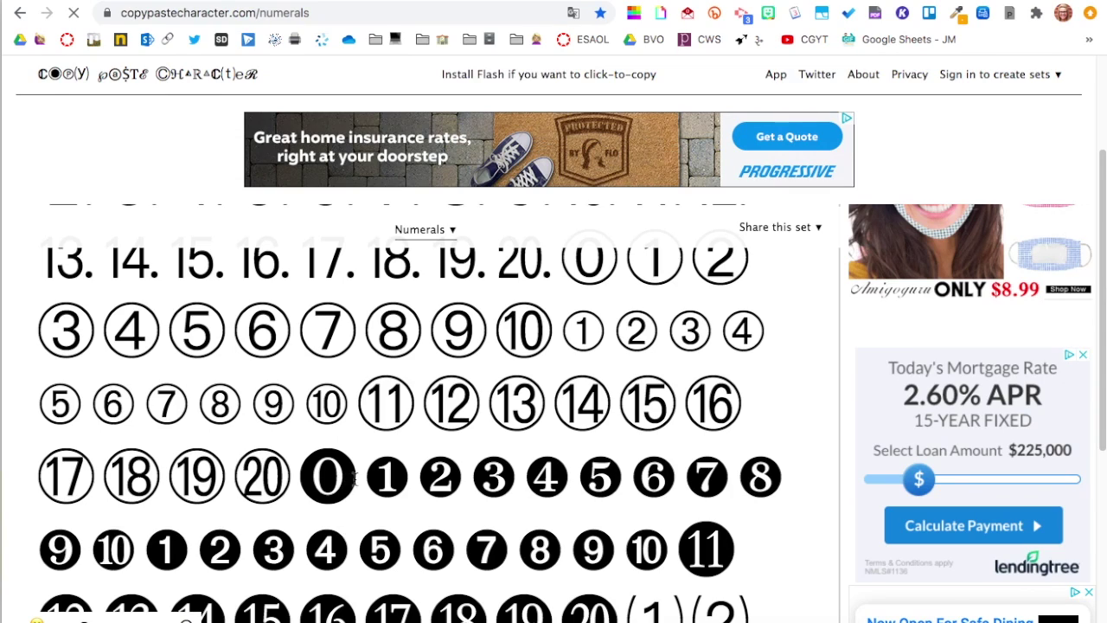
pyautogui.rightClick(384, 478)
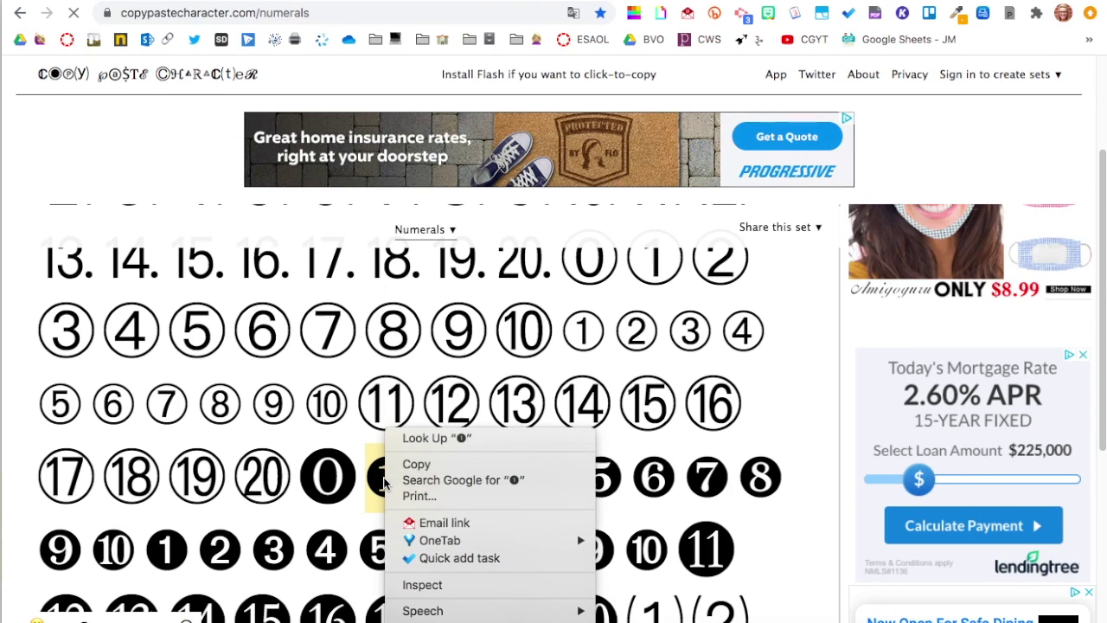
pyautogui.click(407, 463)
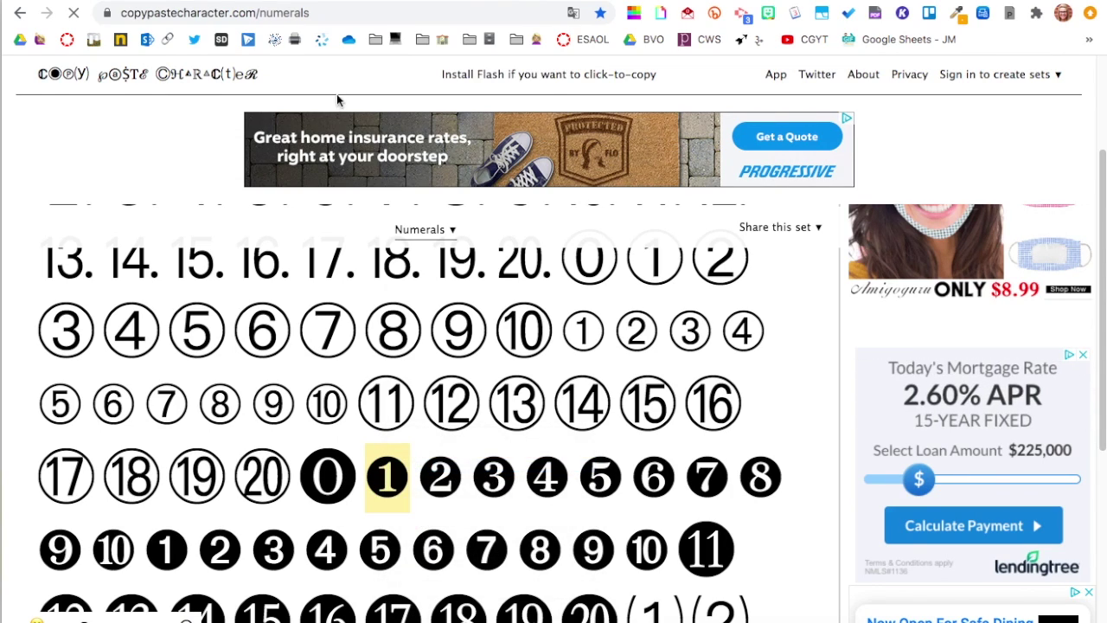
pyautogui.click(390, 0)
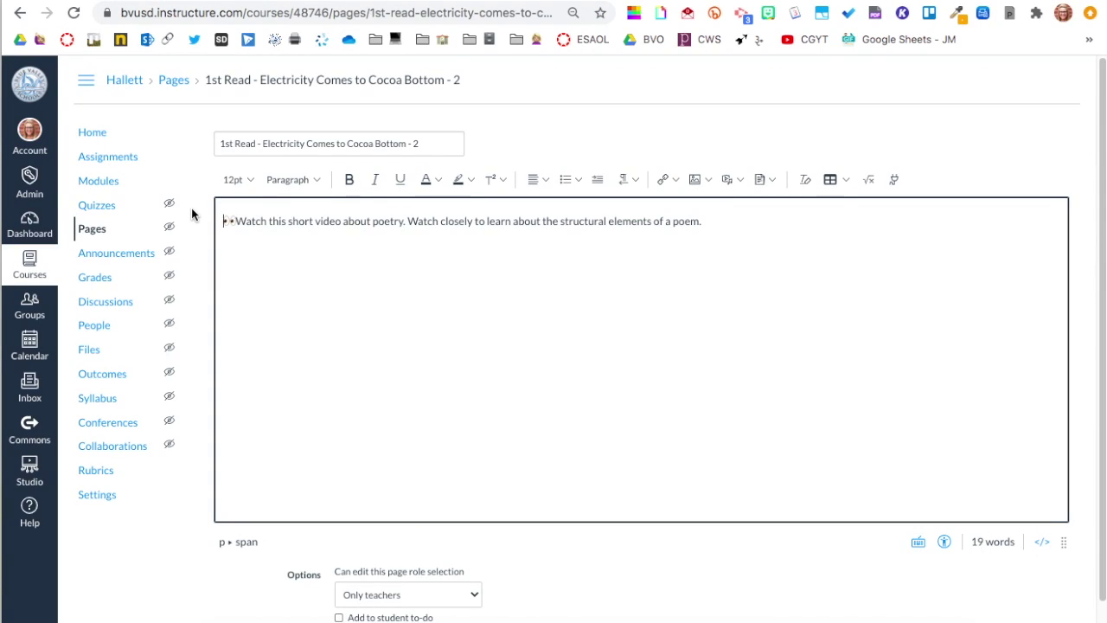
pyautogui.hotkey('ctrl', 'v')
# - Enlarge the ❶ numeral in front of the video instruction to 24pt
pyautogui.click(225, 223)
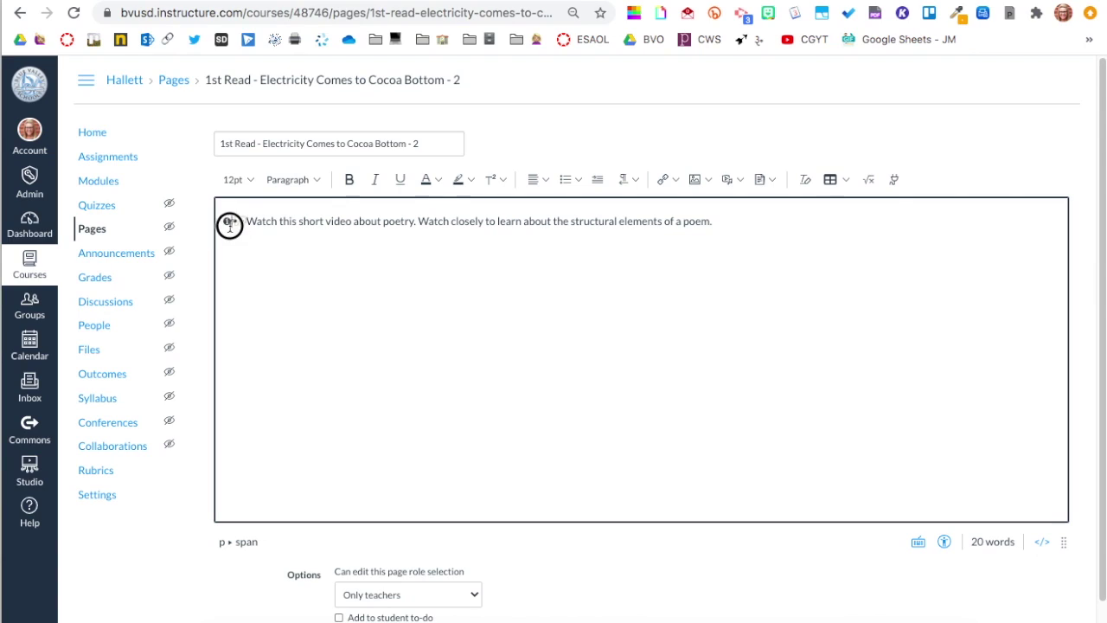
pyautogui.click(235, 179)
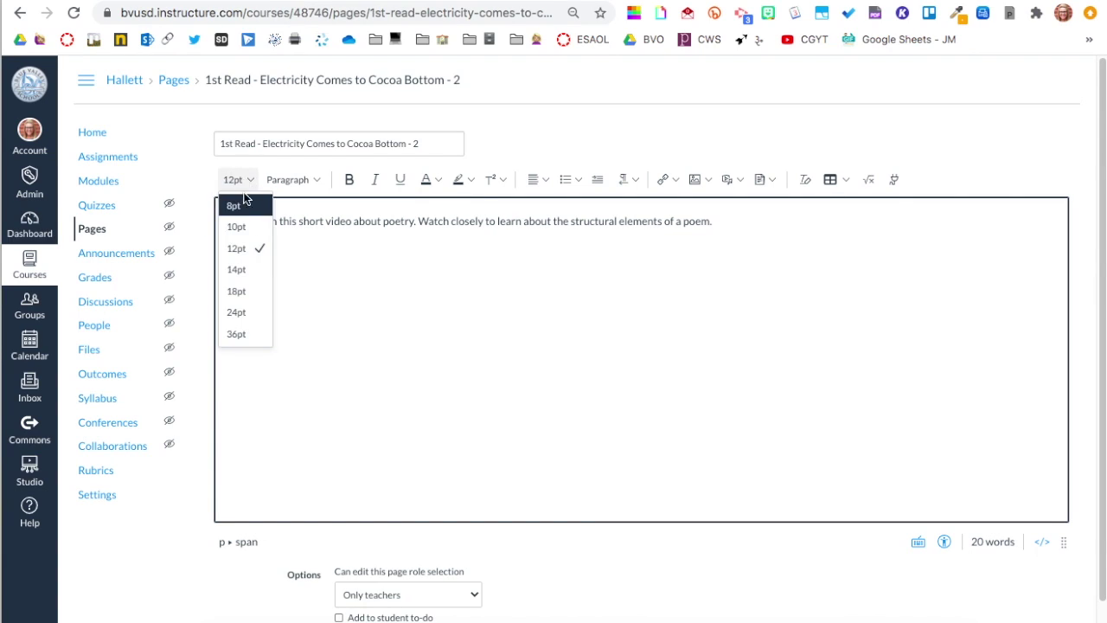
pyautogui.click(254, 309)
pyautogui.click(248, 256)
pyautogui.click(255, 230)
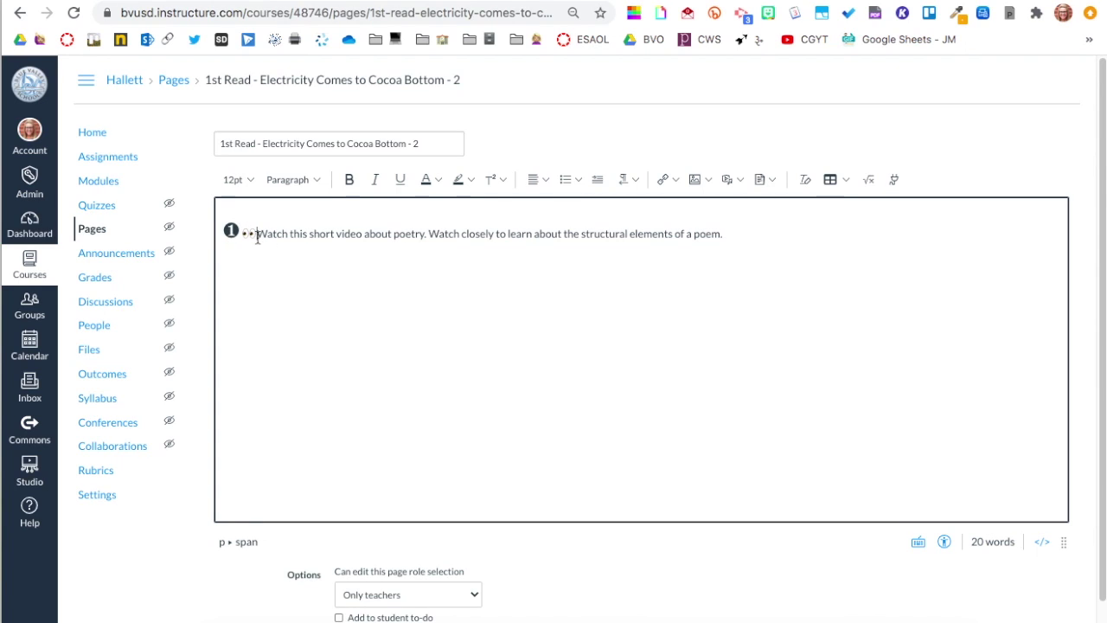
# - Set the 👀 "Watch this short video about poetry" instruction text to 14pt
pyautogui.hotkey('ctrl', 'Tab')
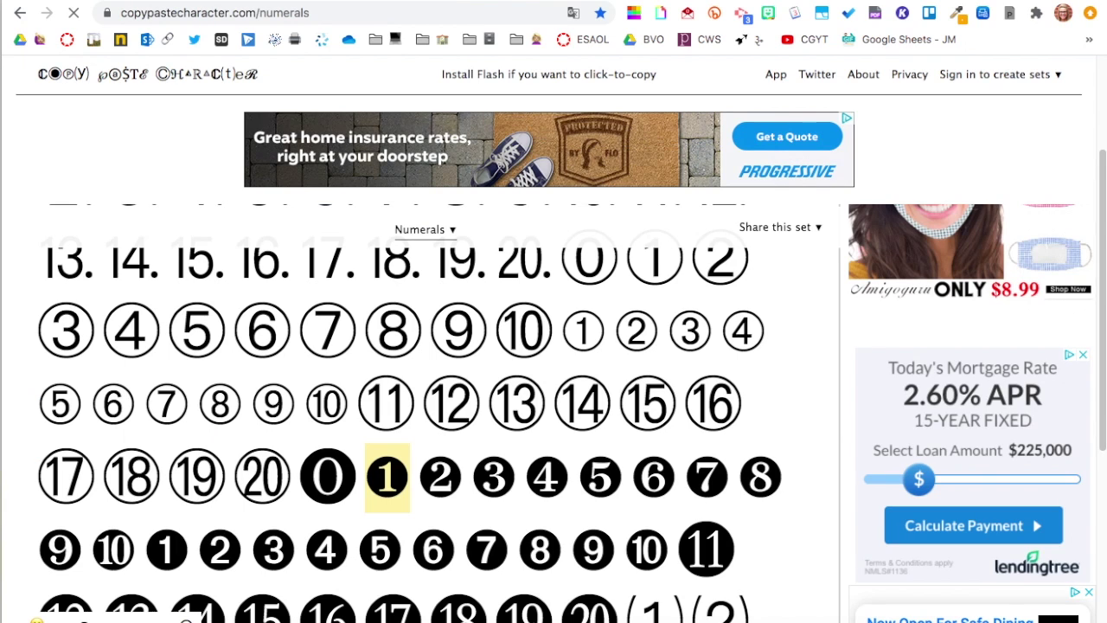
pyautogui.hotkey('ctrl', 'shift', 'Tab')
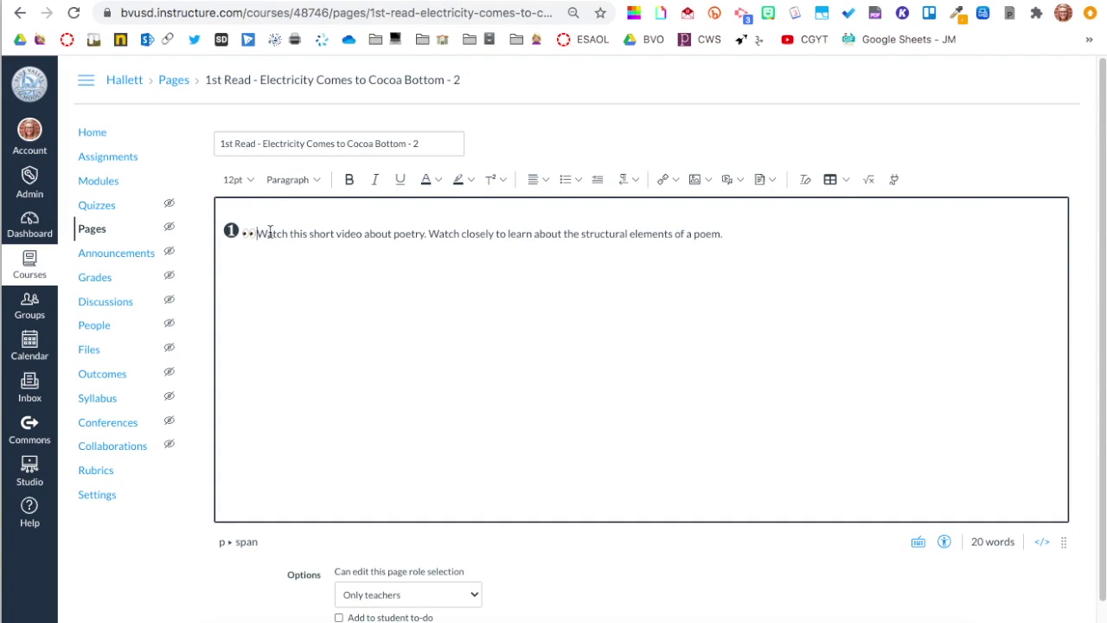
pyautogui.click(757, 231)
pyautogui.moveTo(757, 231)
pyautogui.mouseDown()
pyautogui.moveTo(264, 240)
pyautogui.moveTo(240, 230)
pyautogui.moveTo(248, 198)
pyautogui.moveTo(242, 237)
pyautogui.moveTo(758, 235)
pyautogui.mouseUp()
pyautogui.click(245, 179)
pyautogui.click(258, 267)
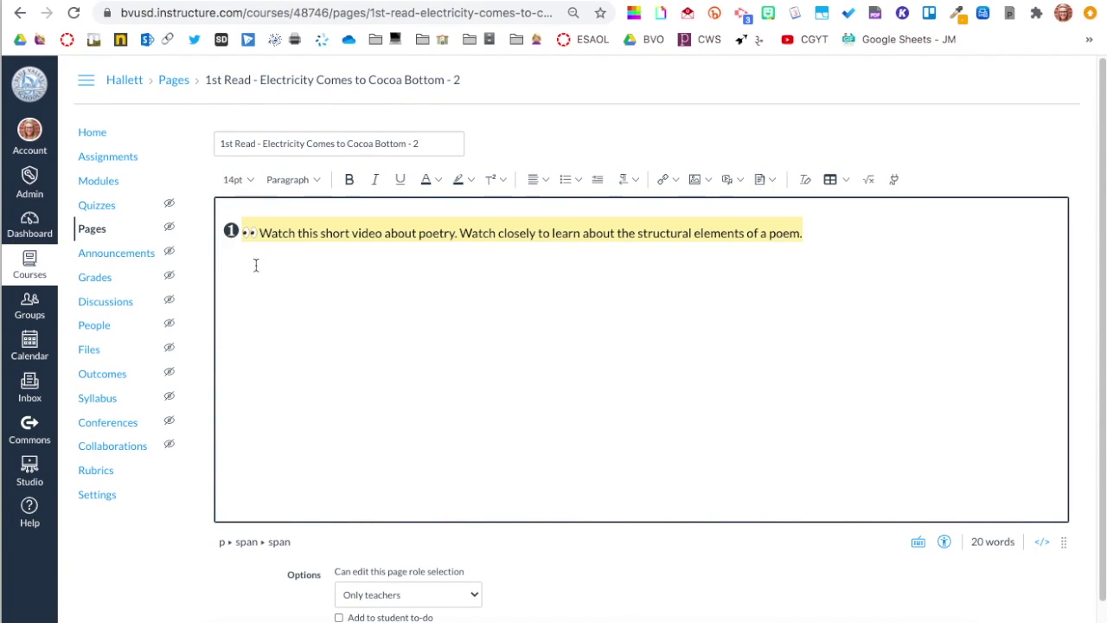
# - Embed the Poetry Introduction video from Studio below the instruction, with Allow Comments turned off
pyautogui.click(828, 229)
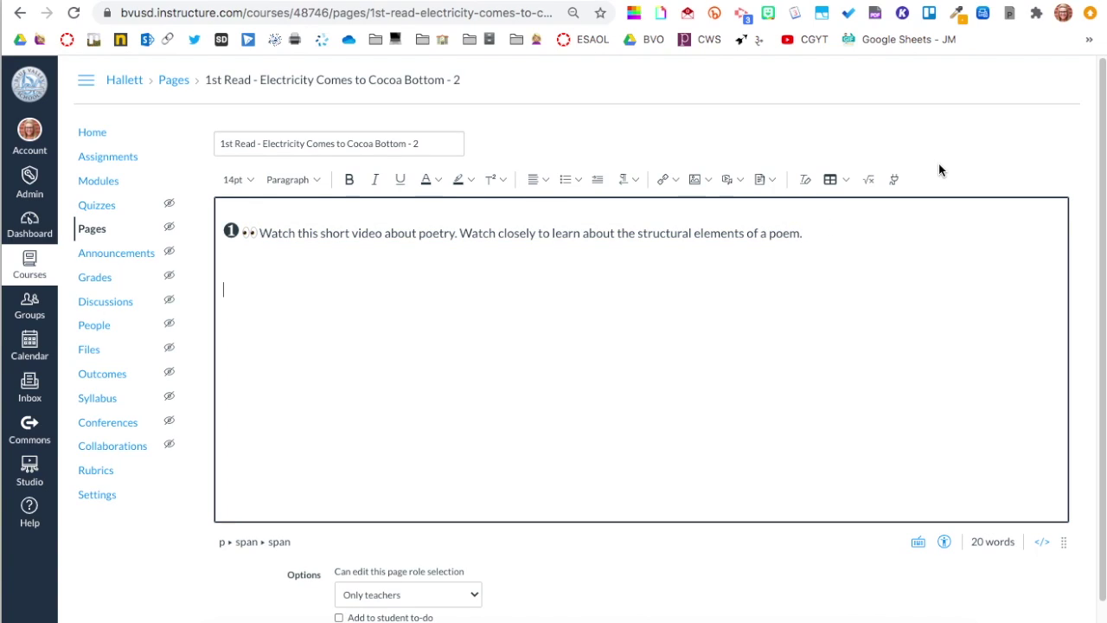
pyautogui.click(893, 182)
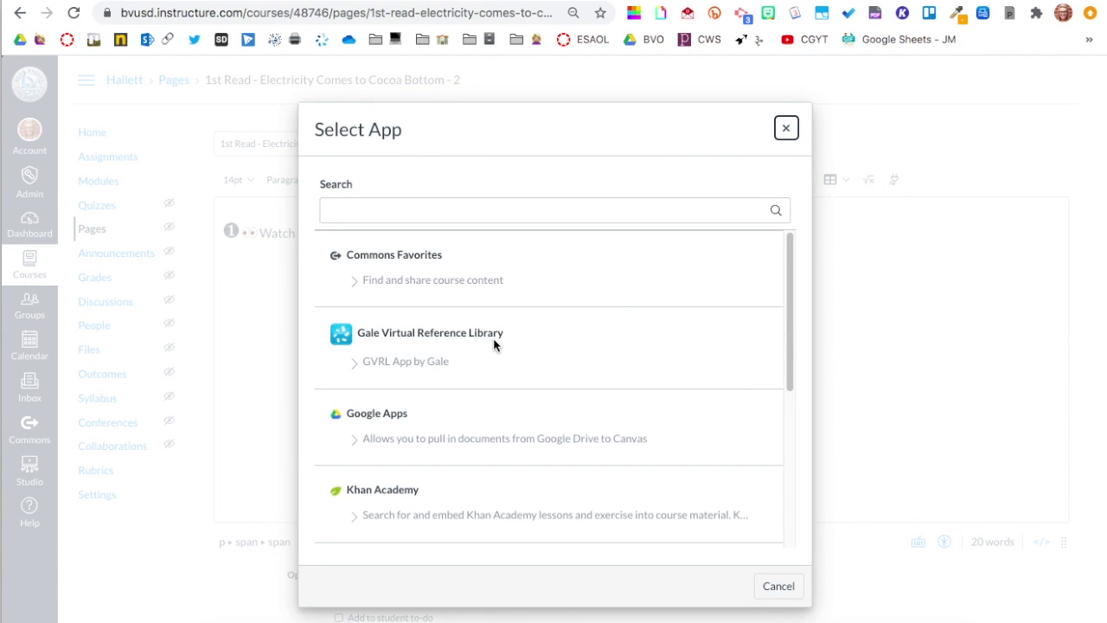
pyautogui.scroll(-3, 495, 344)
pyautogui.scroll(-3, 495, 344)
pyautogui.click(340, 419)
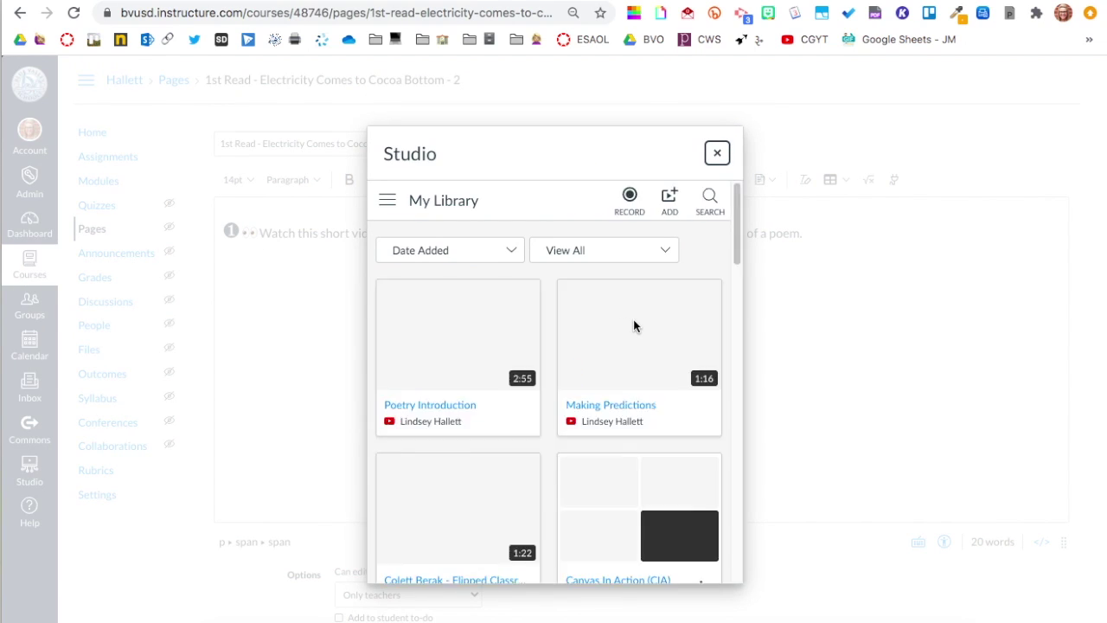
pyautogui.moveTo(500, 288)
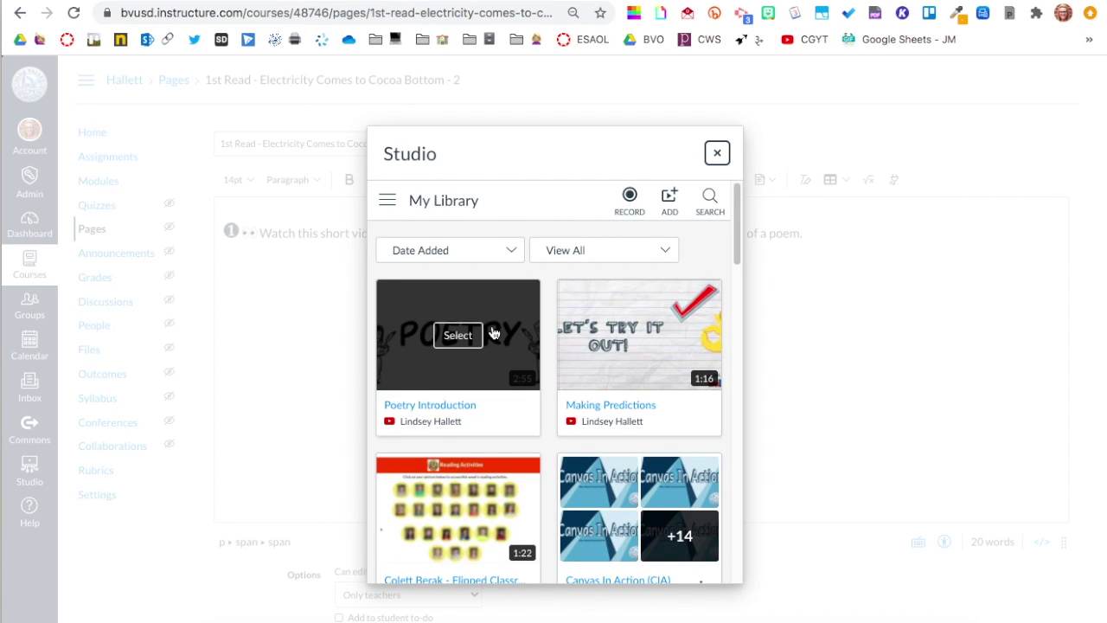
pyautogui.click(491, 333)
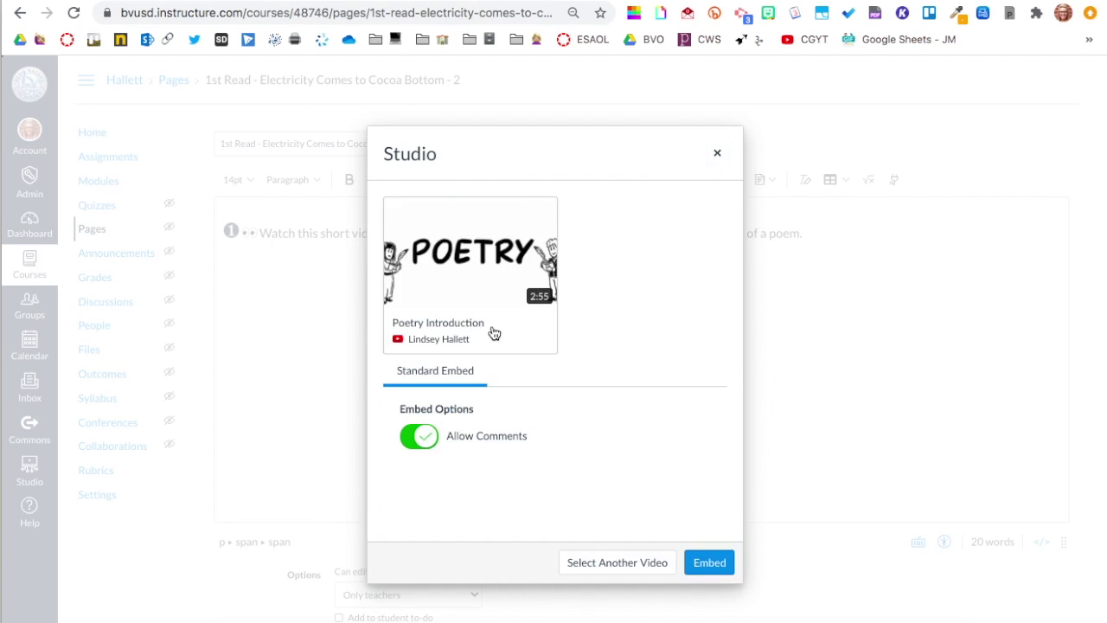
pyautogui.click(431, 441)
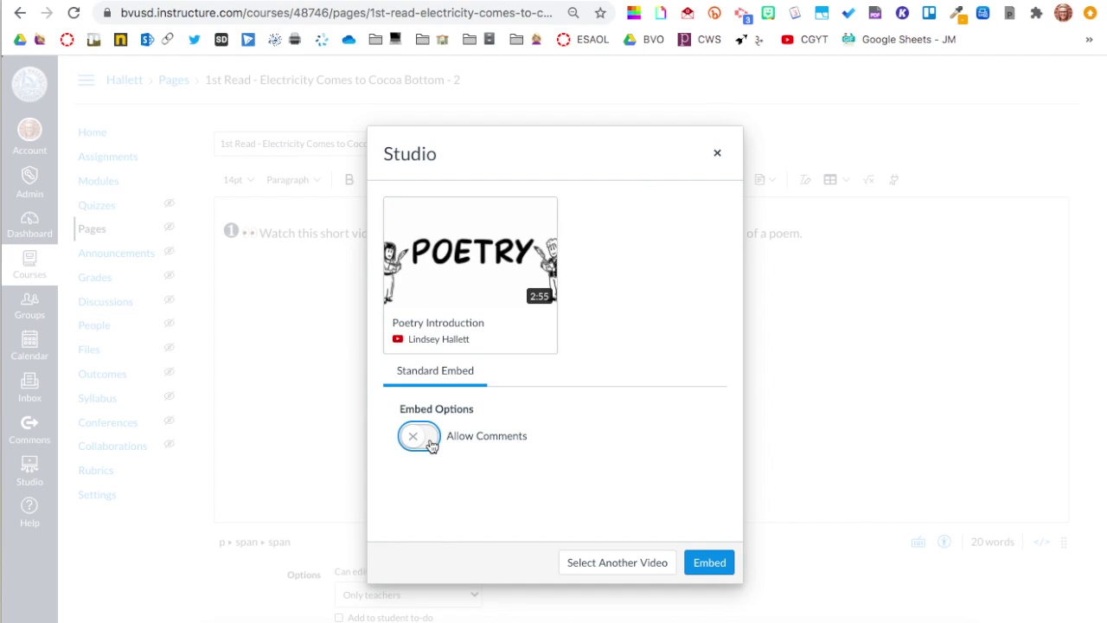
pyautogui.click(713, 565)
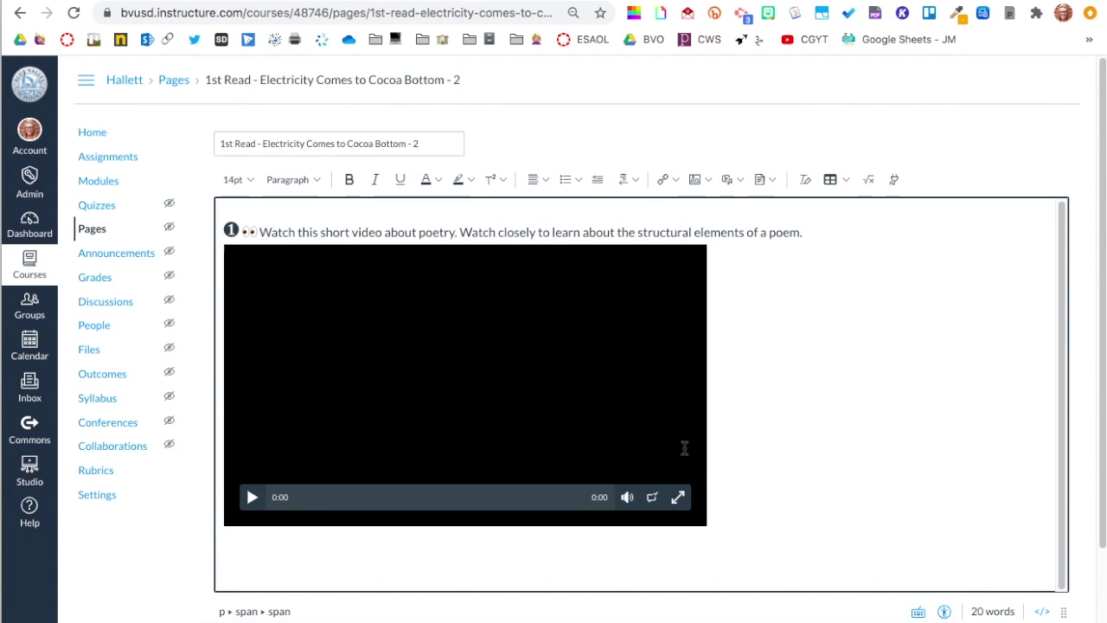
# - Add several blank lines below the embedded video to make room for more content
pyautogui.click(764, 512)
pyautogui.press('Return')
pyautogui.press('Return')
pyautogui.press('Return')
pyautogui.press('Return')
pyautogui.press('Return')
pyautogui.press('Return')
pyautogui.press('Return')
pyautogui.press('Return')
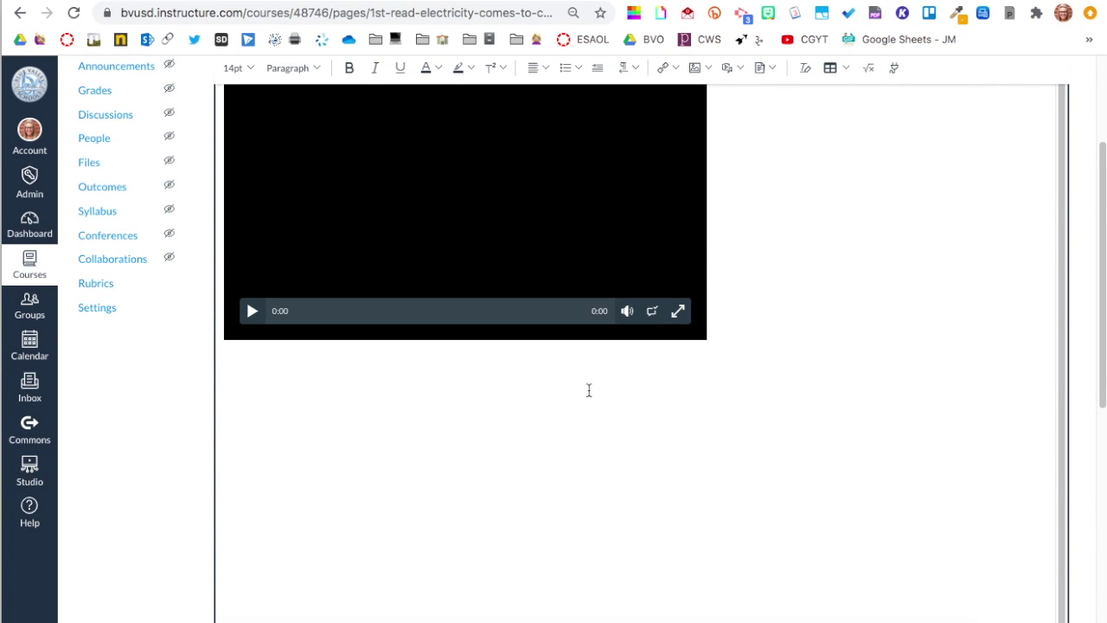
# - Copy the solid black ❷ from the Numerals set on copypastecharacter.com and paste it below the embedded video
pyautogui.click(600, 4)
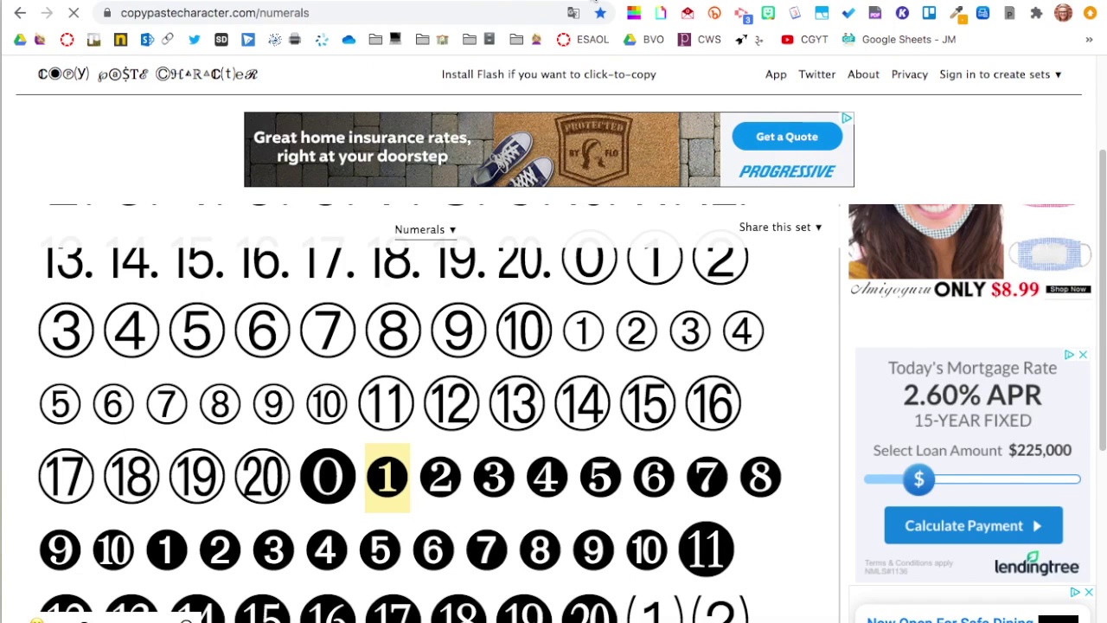
pyautogui.rightClick(440, 469)
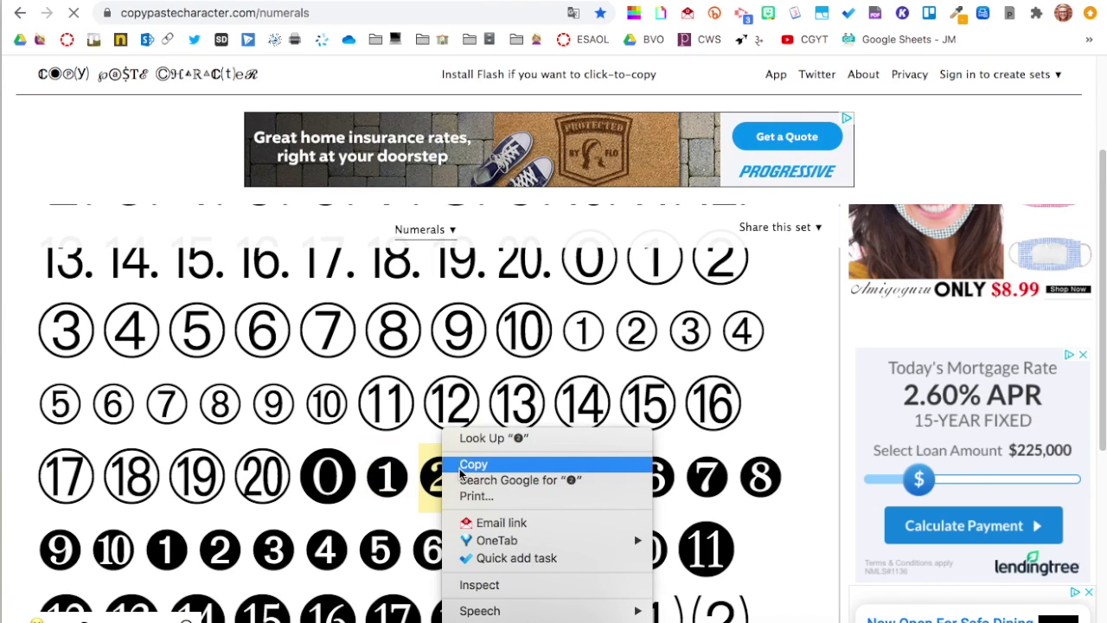
pyautogui.click(475, 465)
pyautogui.click(391, 2)
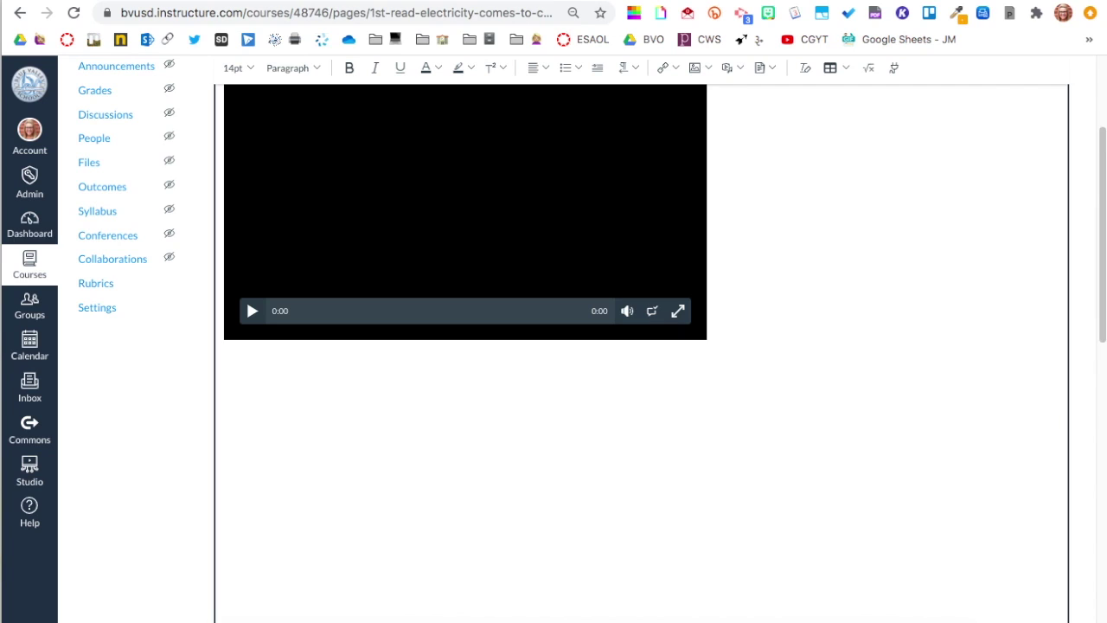
pyautogui.scroll(5, 317, 435)
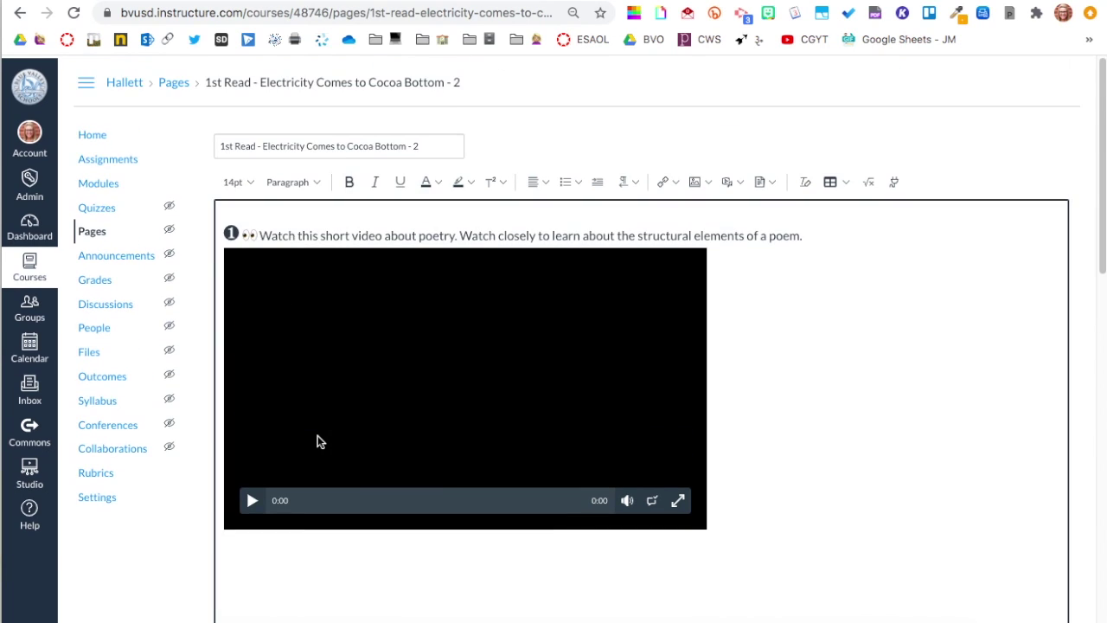
pyautogui.scroll(-2, 318, 435)
pyautogui.scroll(-3, 317, 441)
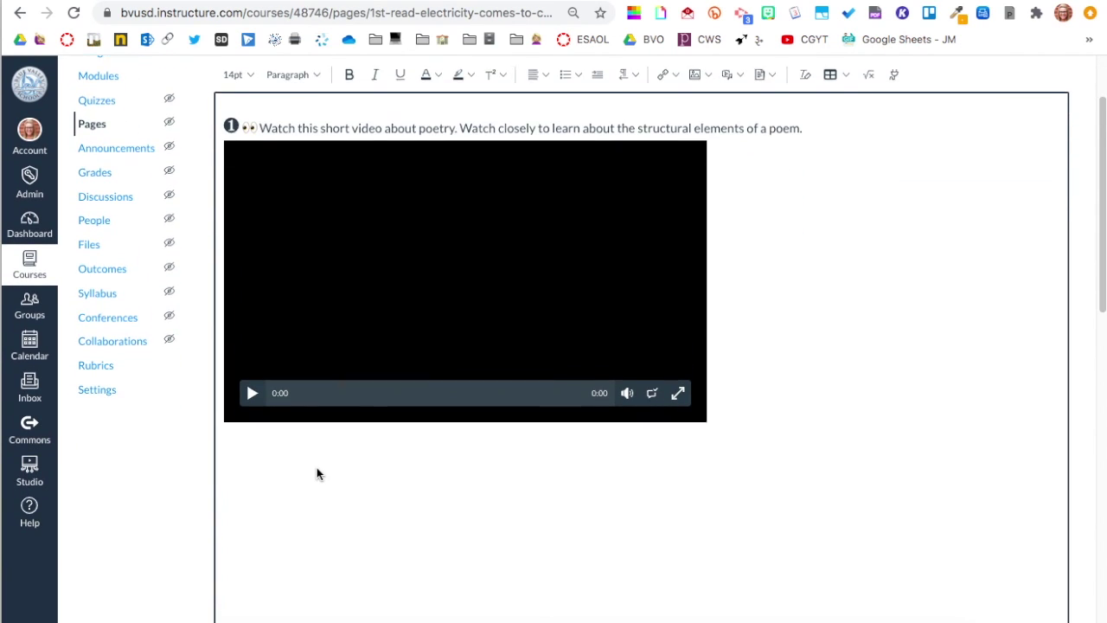
pyautogui.write('@')
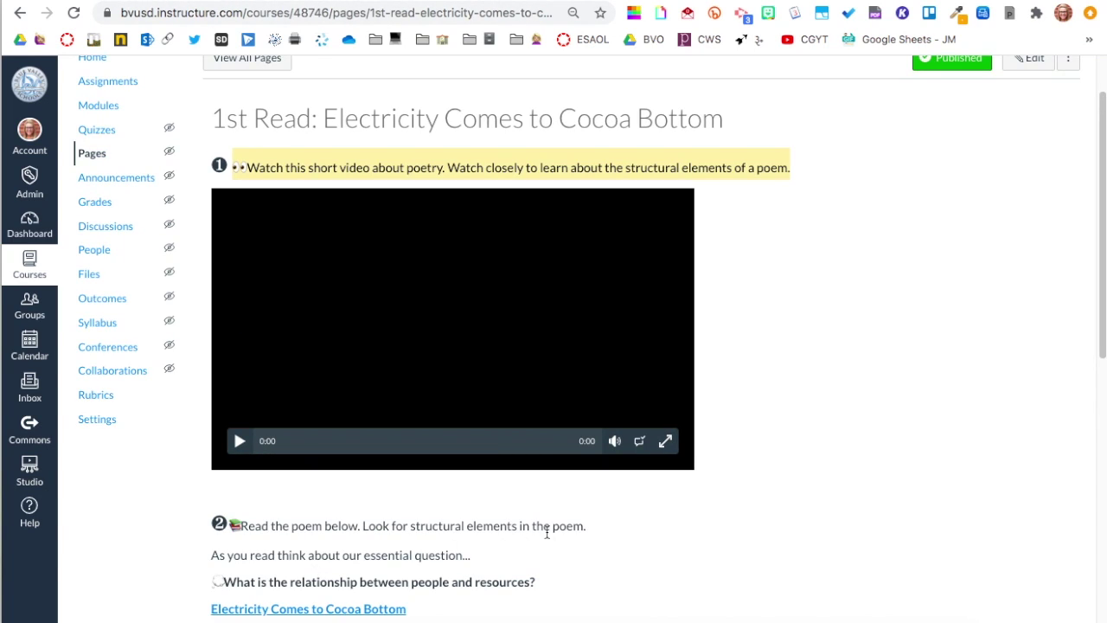
# - Copy the ❷ "Read the poem below" instruction and essential question from the finished page, replacing the lone ❷ below the video
pyautogui.scroll(-1, 545, 531)
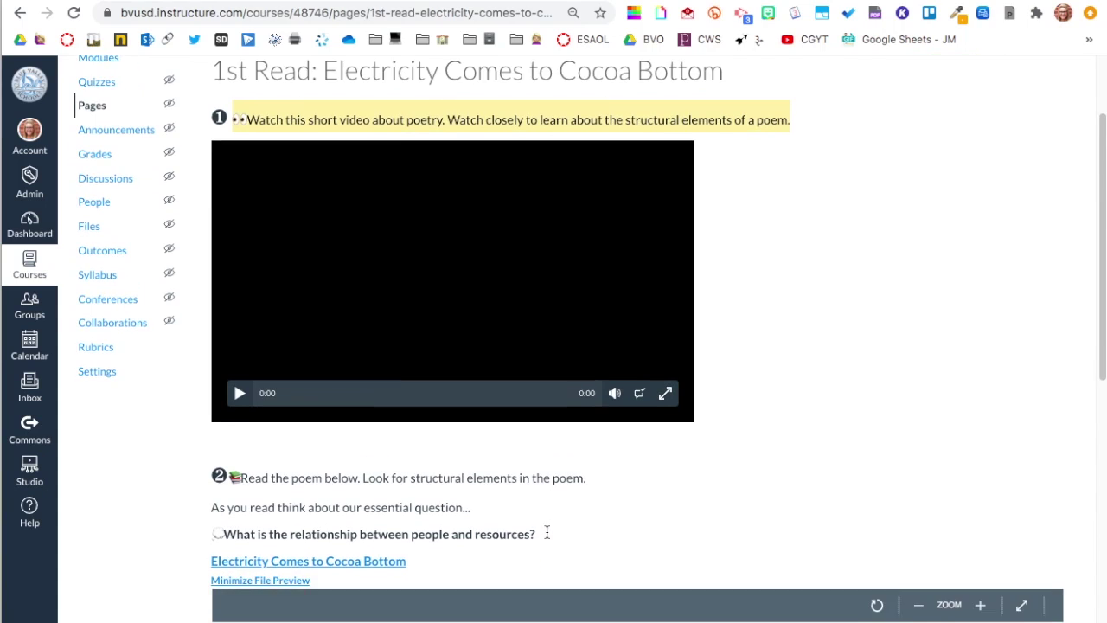
pyautogui.moveTo(216, 473); pyautogui.dragTo(546, 533)
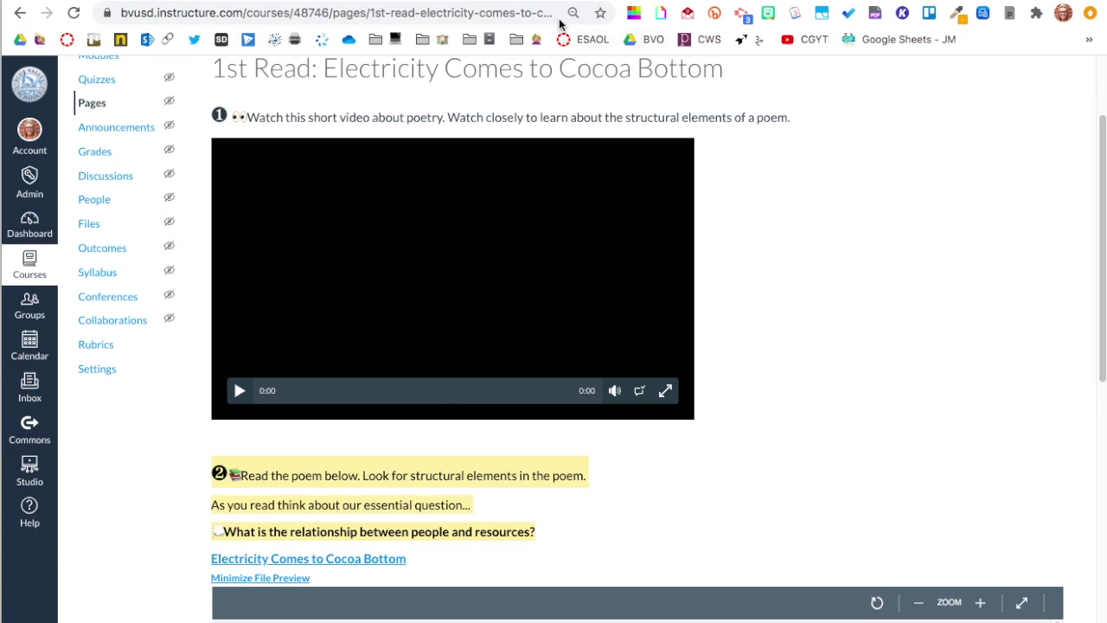
pyautogui.click(230, 370)
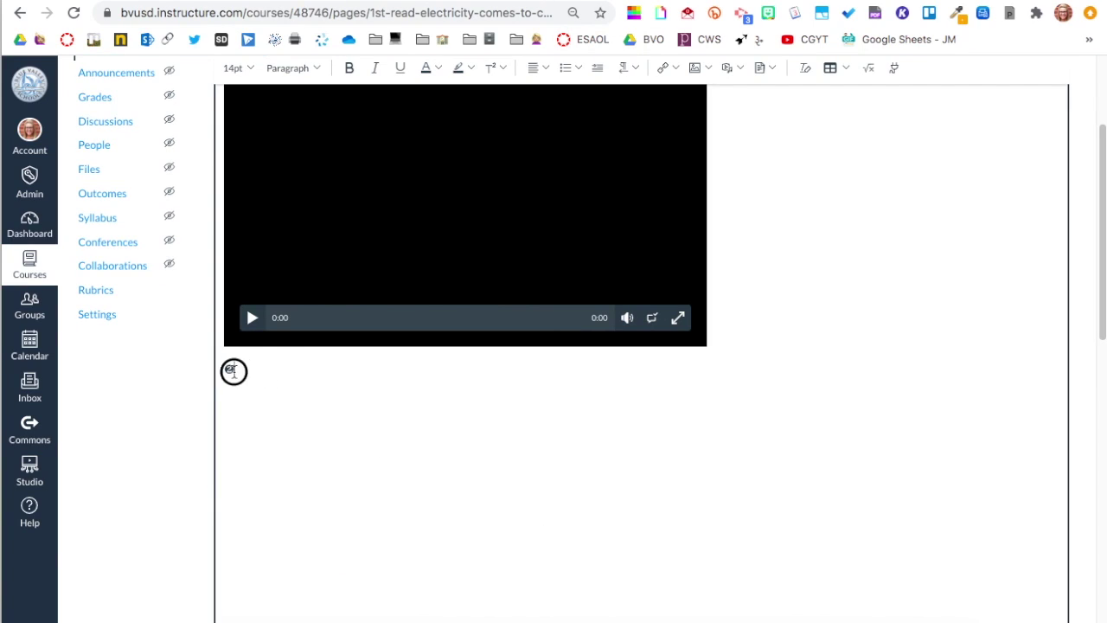
pyautogui.hotkey('ctrl', 'v')
pyautogui.click(250, 442)
# - Set the poem-reading instruction and essential question lines below the video to 14pt
pyautogui.moveTo(514, 421); pyautogui.dragTo(215, 354)
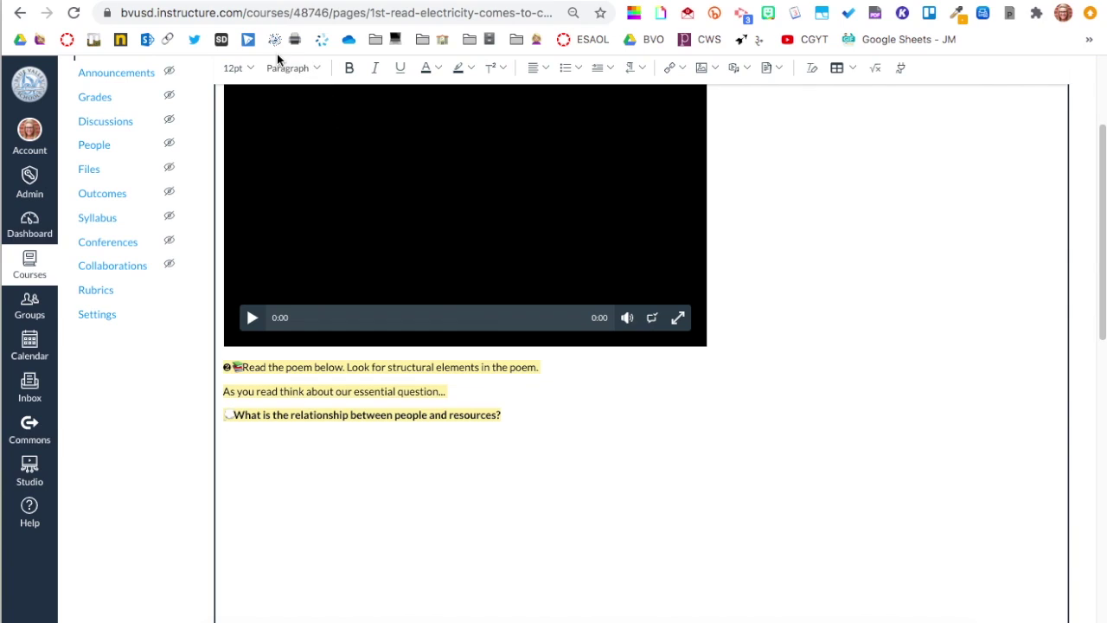
pyautogui.click(251, 69)
pyautogui.click(247, 159)
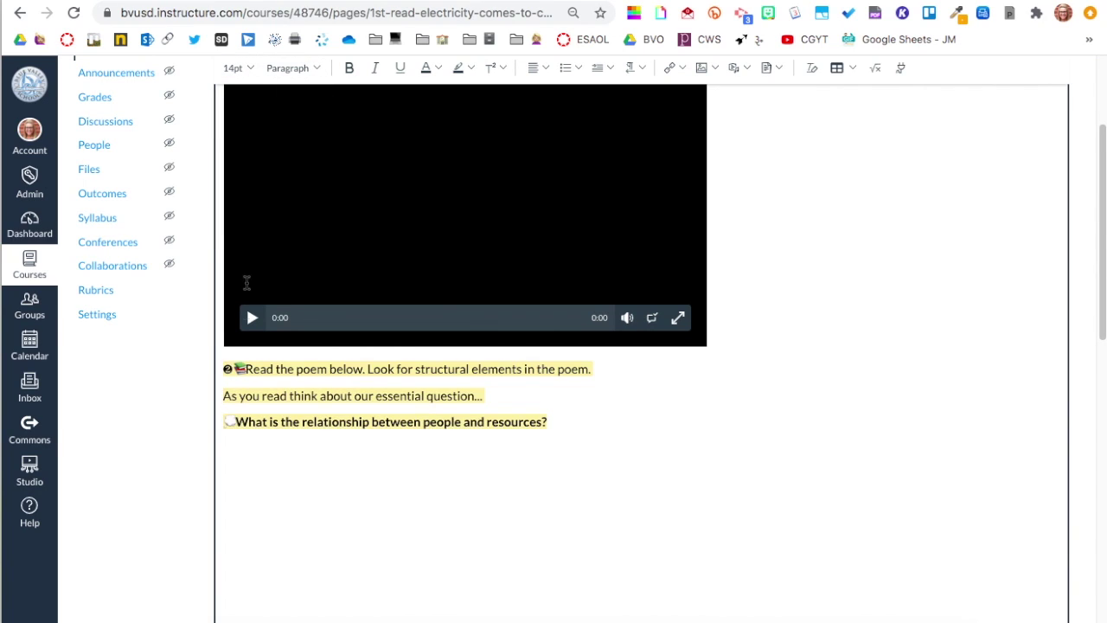
pyautogui.scroll(1, 276, 173)
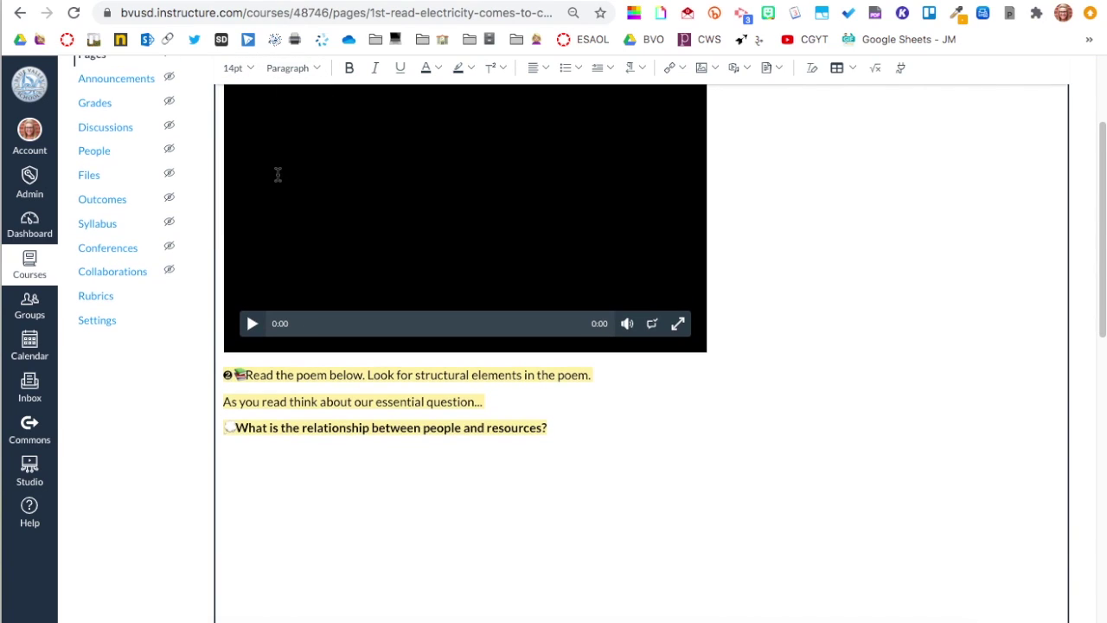
# - Enlarge the ❷ numeral to 18pt and insert a blank line between the video and the poem-reading instruction
pyautogui.click(228, 375)
pyautogui.click(223, 375)
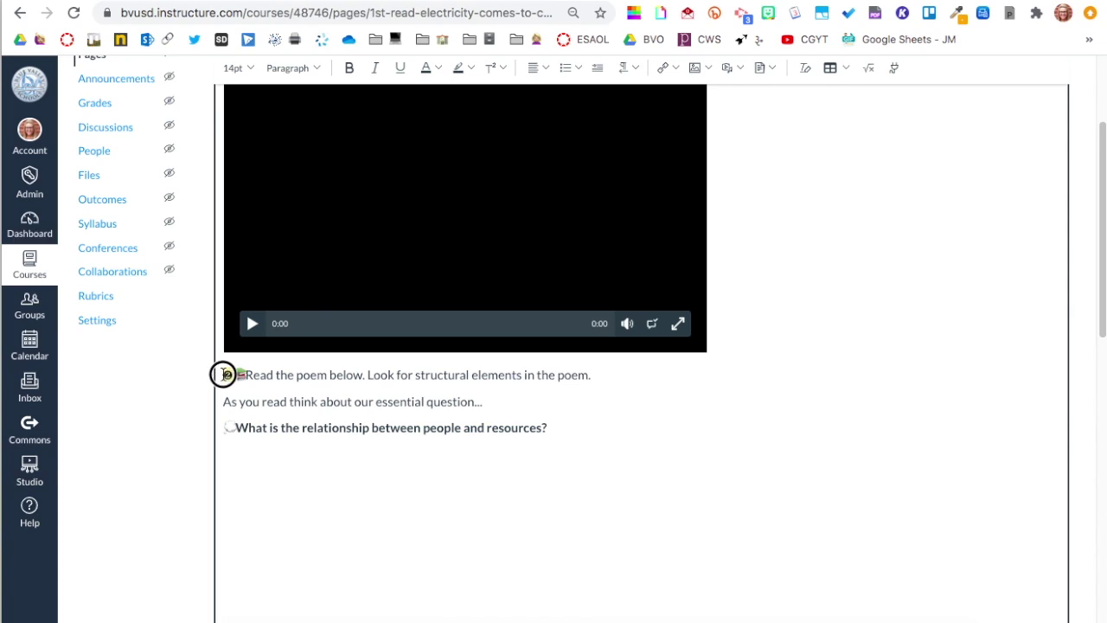
pyautogui.click(249, 70)
pyautogui.click(264, 183)
pyautogui.click(220, 383)
pyautogui.press('Return')
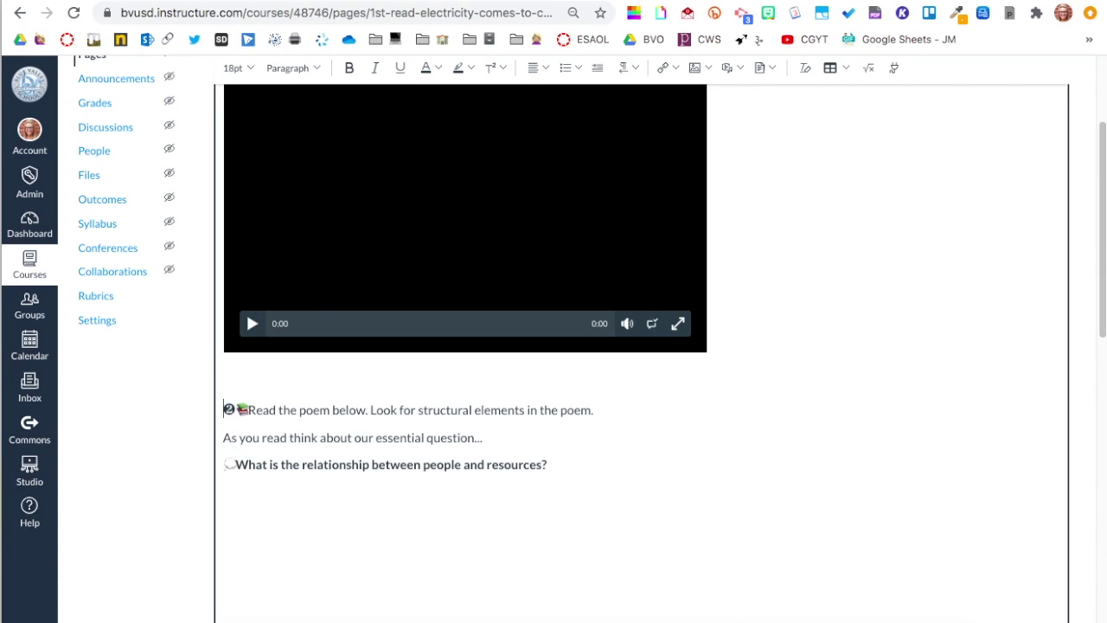
# - Switch to the finished 1st Read: Electricity Comes to Cocoa Bottom page and examine its instructions and embedded poem preview
pyautogui.click(594, 460)
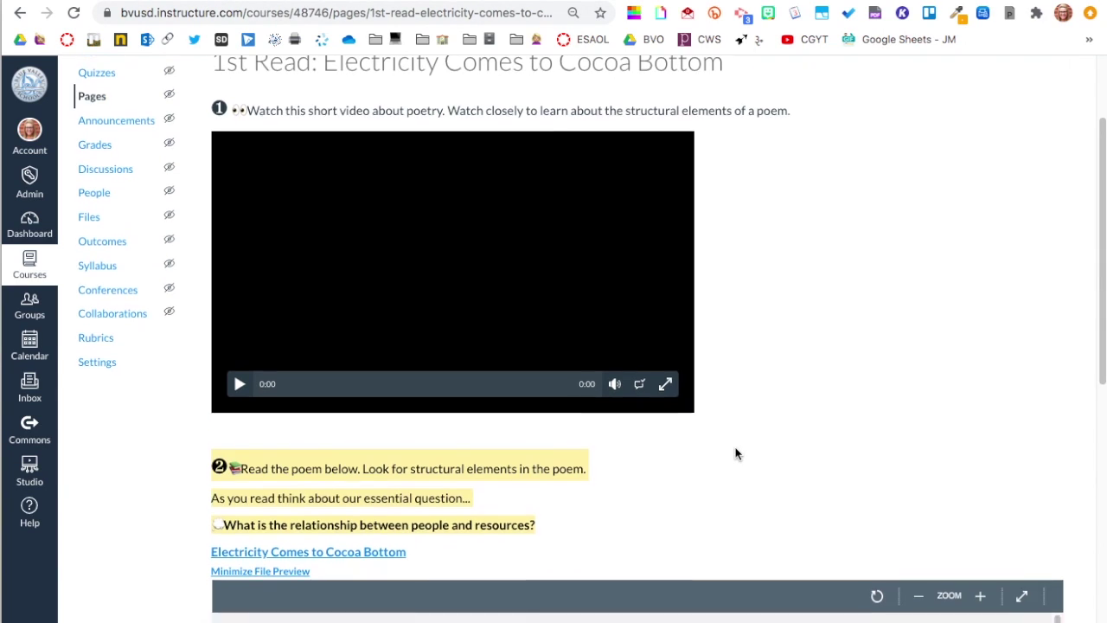
pyautogui.scroll(-3, 735, 454)
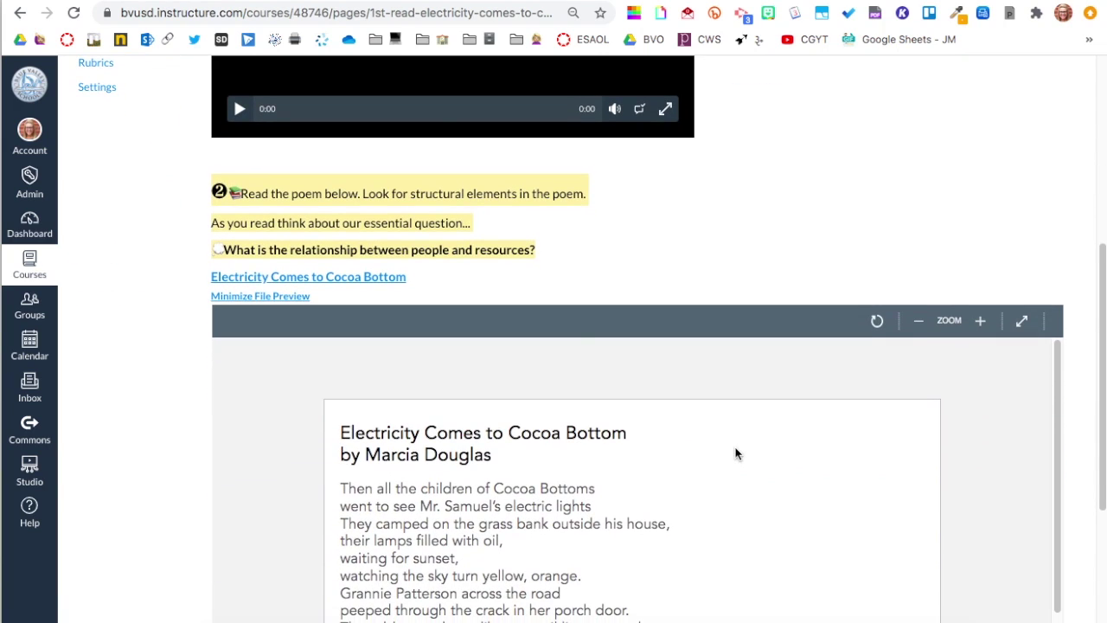
pyautogui.scroll(-3, 578, 341)
pyautogui.scroll(2, 578, 341)
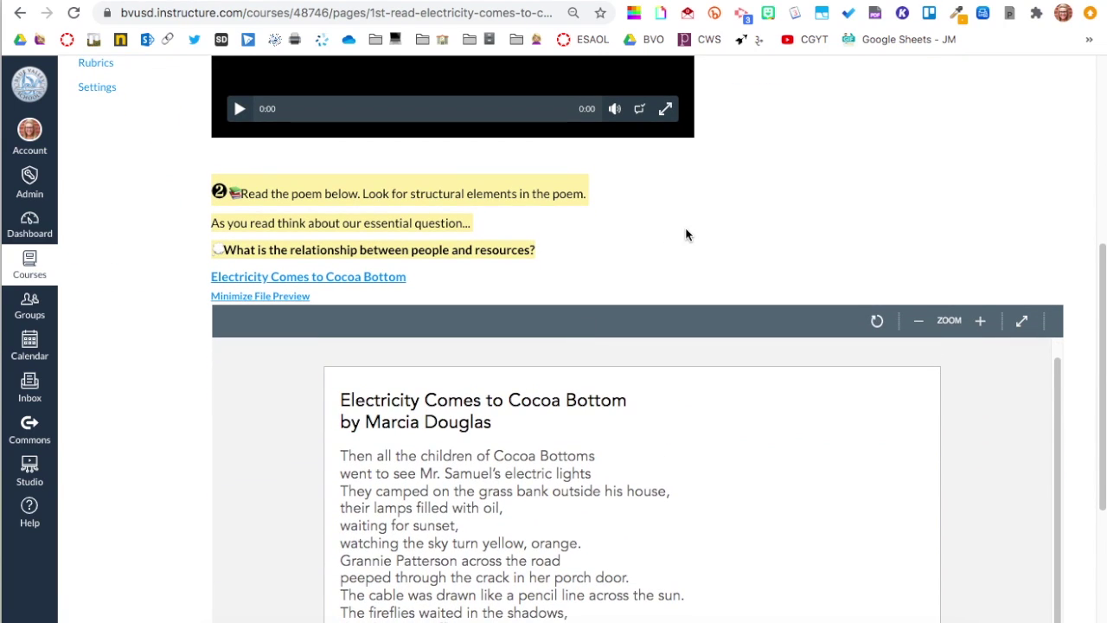
pyautogui.scroll(-1, 687, 234)
pyautogui.scroll(-2, 690, 229)
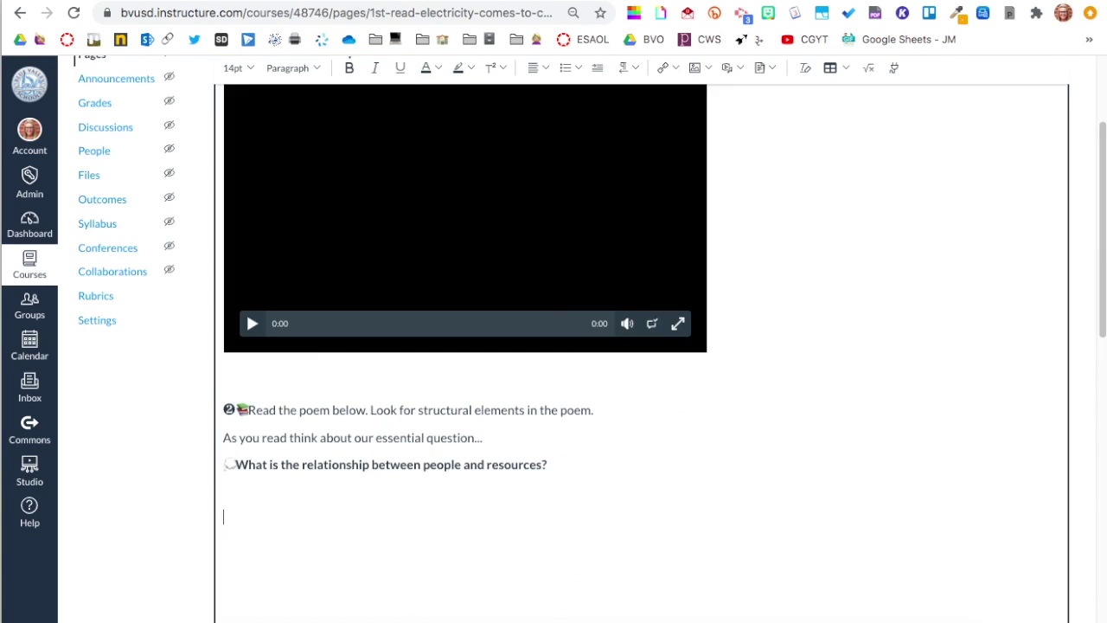
# - Upload "Electricity Comes to Cocoa Bottom (no audio).pdf" from Downloads into the page below the essential question
pyautogui.click(253, 503)
pyautogui.scroll(1, 646, 470)
pyautogui.click(773, 69)
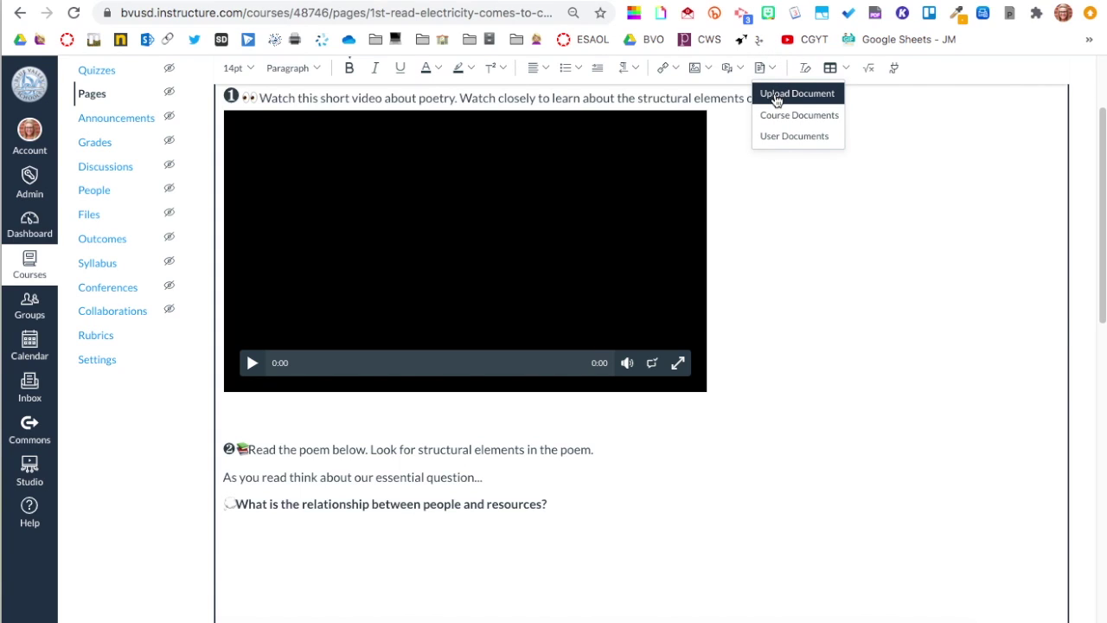
pyautogui.click(776, 95)
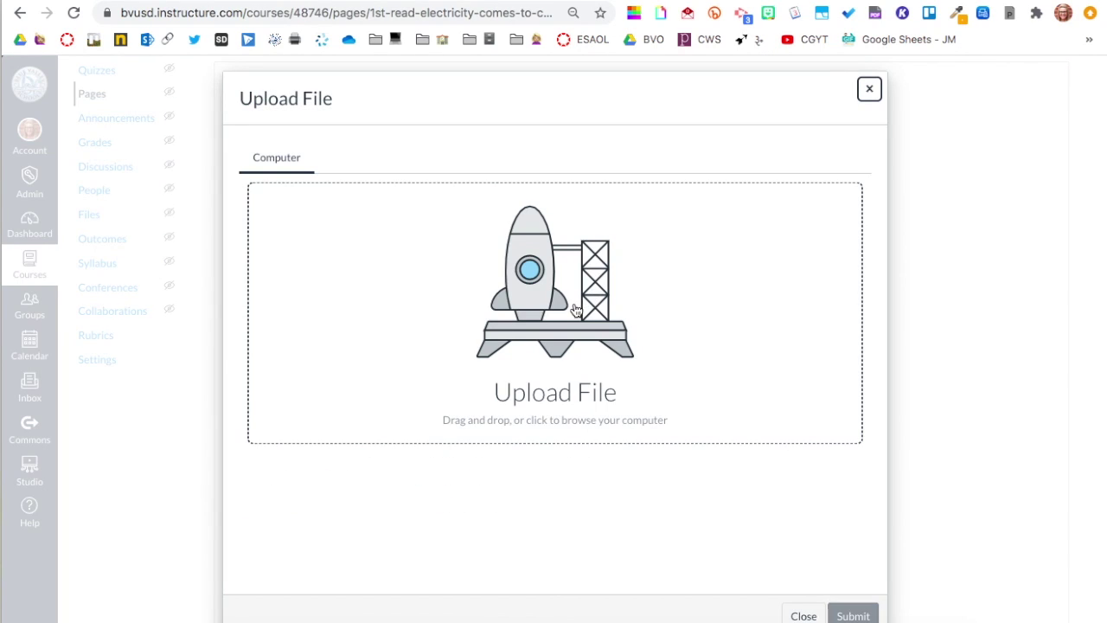
pyautogui.click(575, 310)
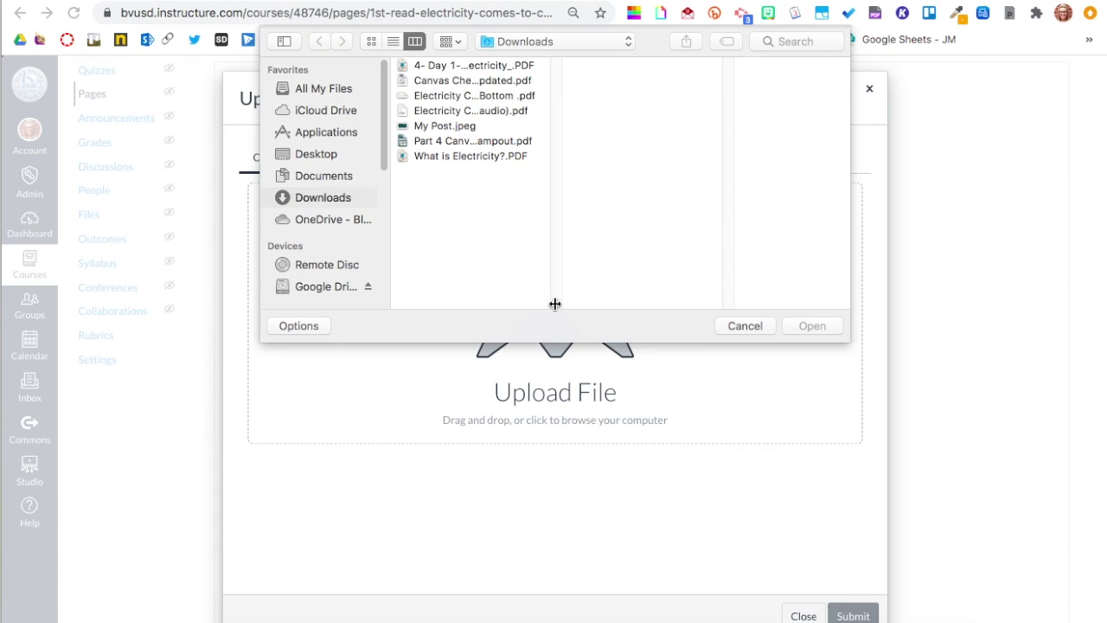
pyautogui.click(494, 112)
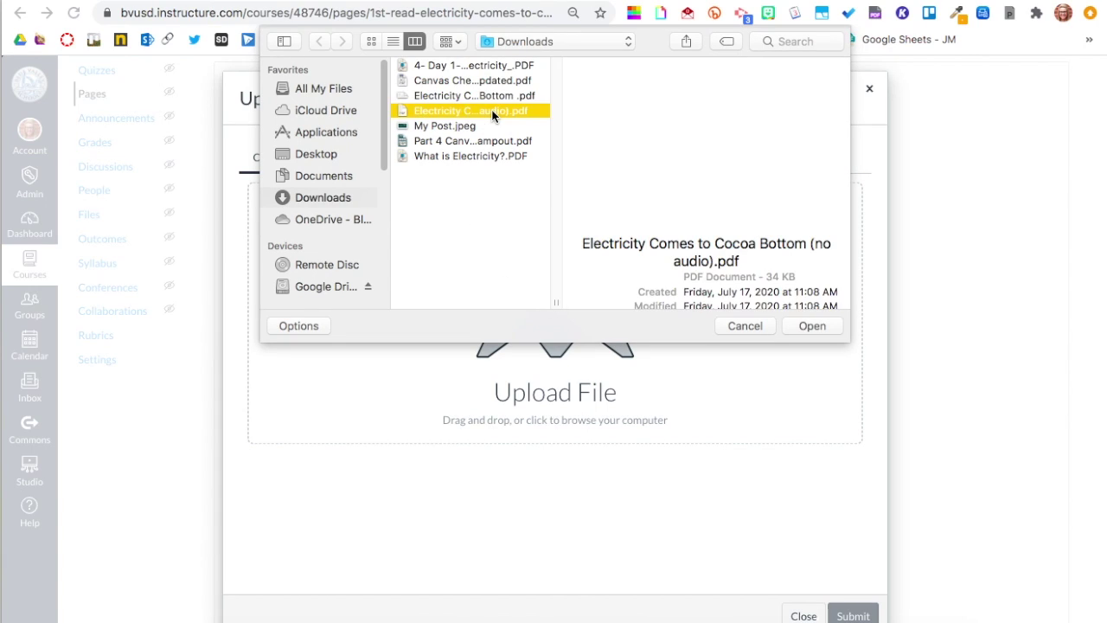
pyautogui.click(801, 325)
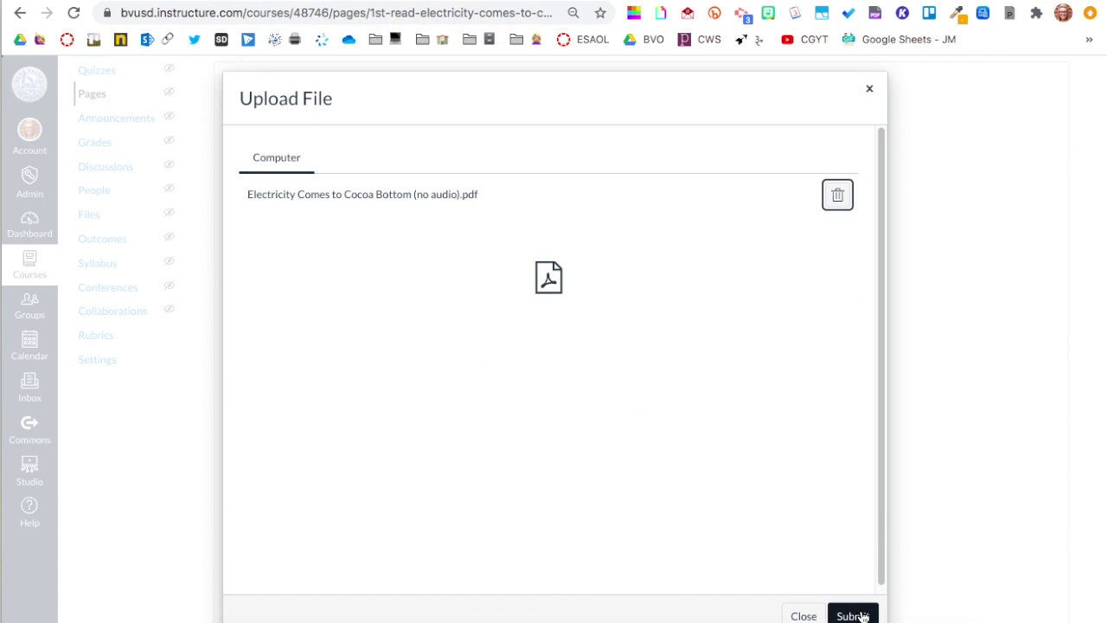
pyautogui.click(863, 616)
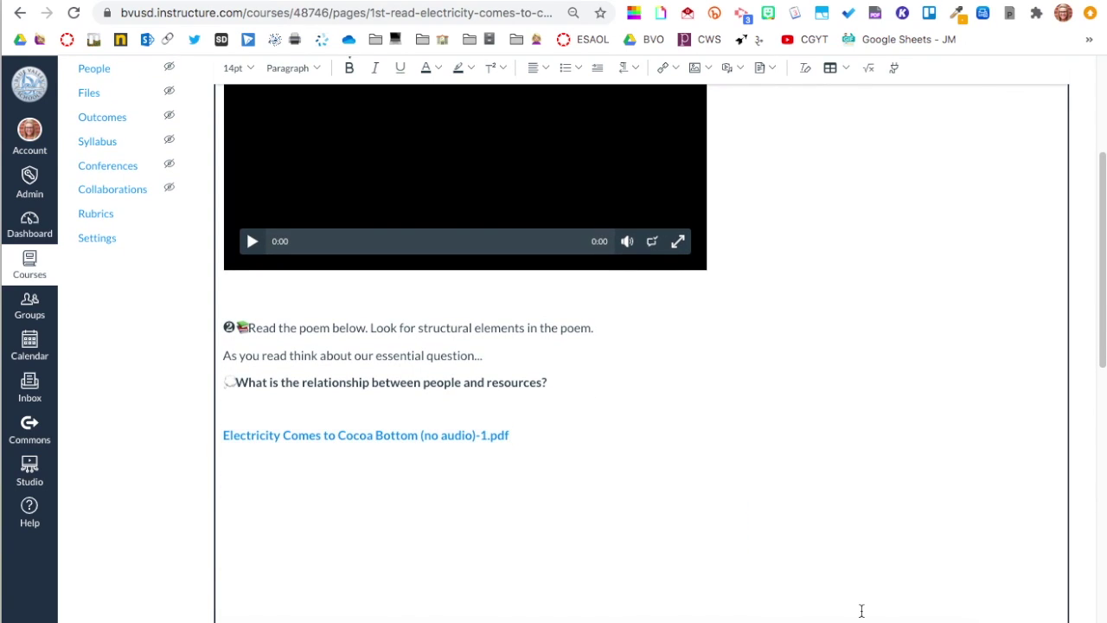
# - Set the poem PDF link to automatically open an in-line preview, and save the page
pyautogui.click(457, 435)
pyautogui.click(374, 410)
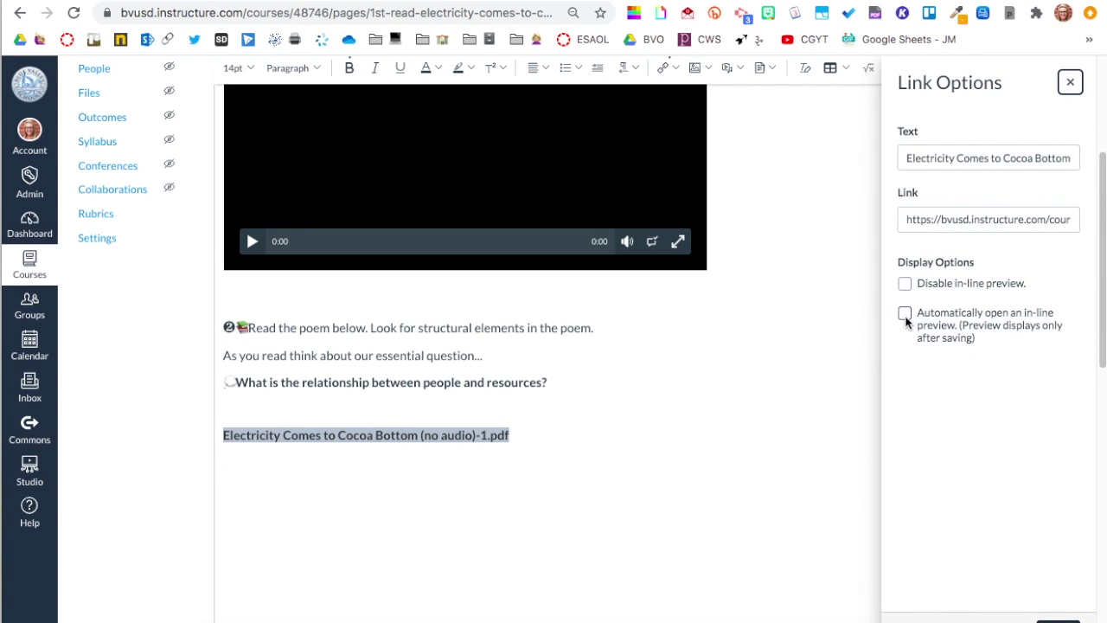
pyautogui.click(905, 314)
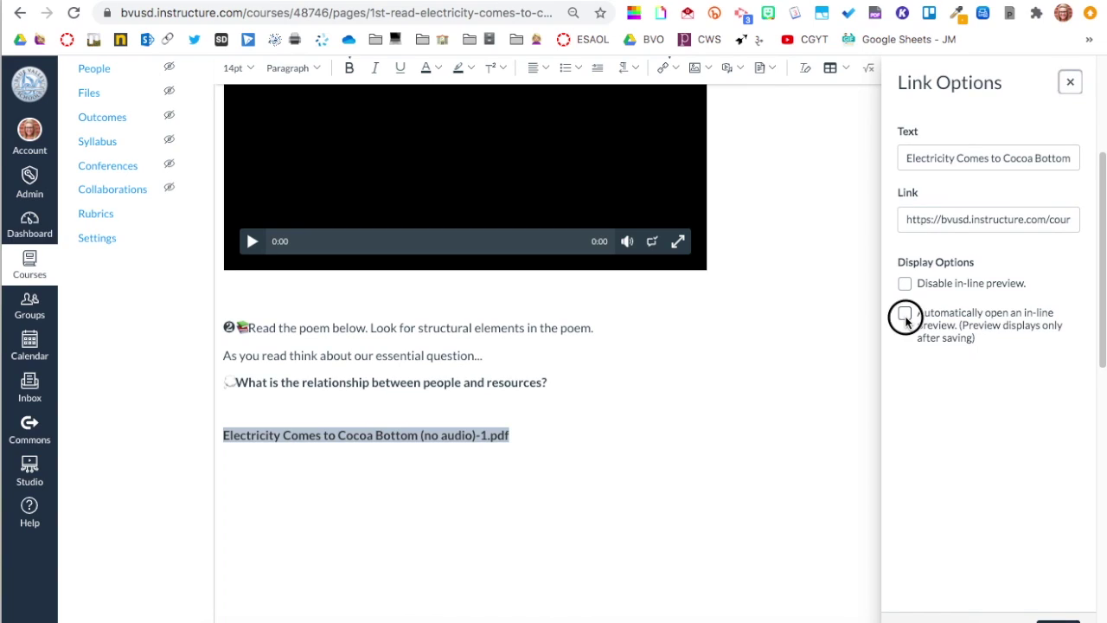
pyautogui.click(1058, 619)
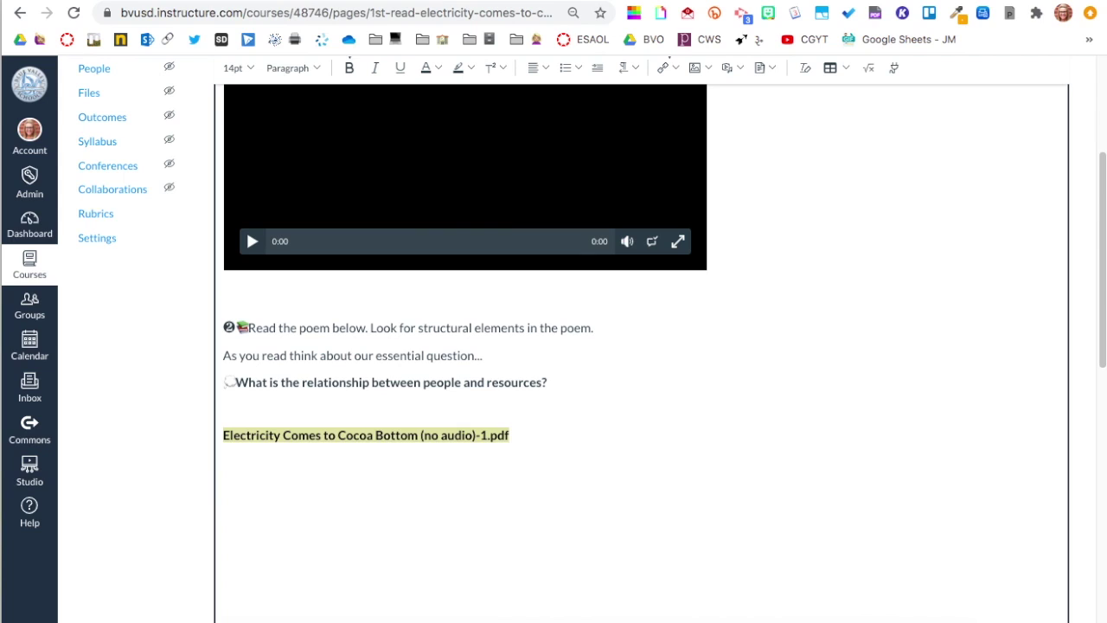
pyautogui.scroll(-10, 909, 471)
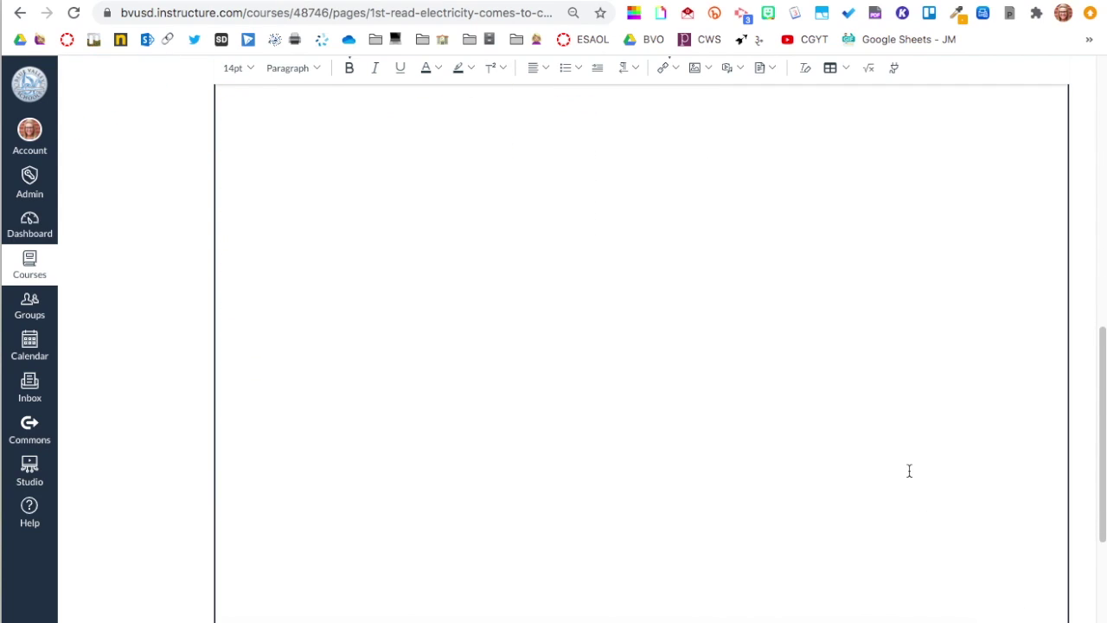
pyautogui.scroll(-1, 909, 471)
pyautogui.click(1051, 616)
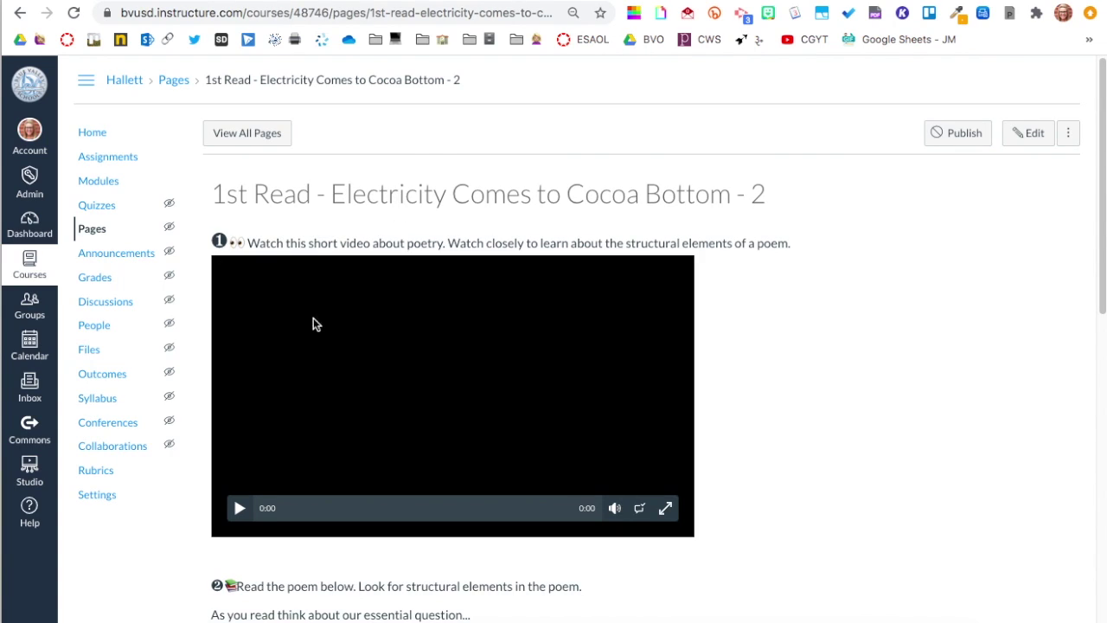
# - Check the saved 1st Read page, including the video area, instructions and the in-line preview of the poem
pyautogui.scroll(-2, 315, 437)
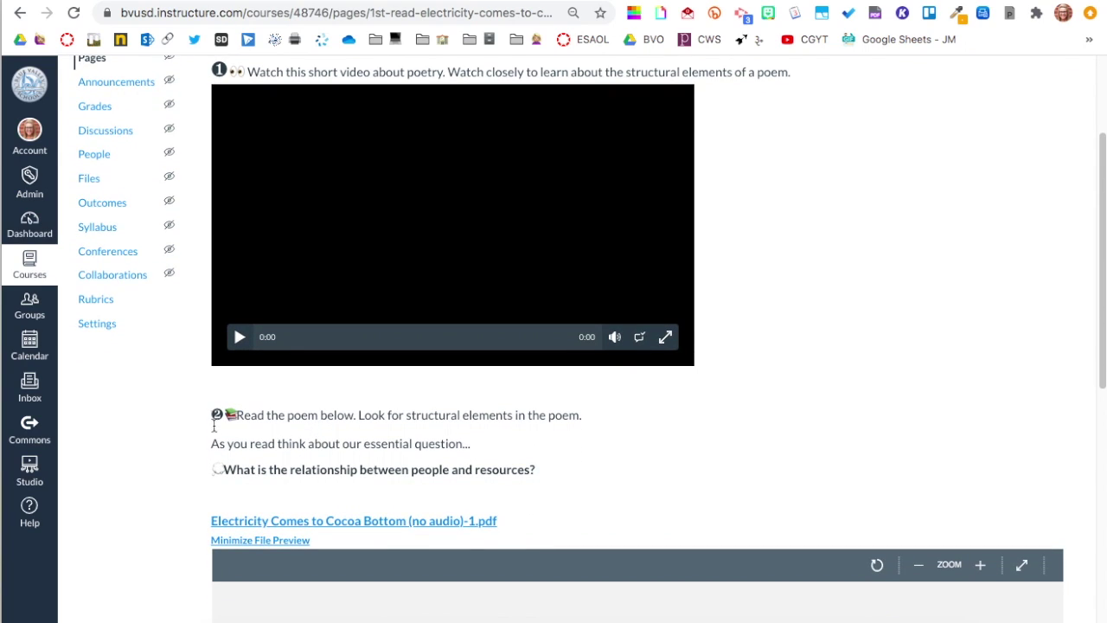
pyautogui.scroll(-3, 272, 492)
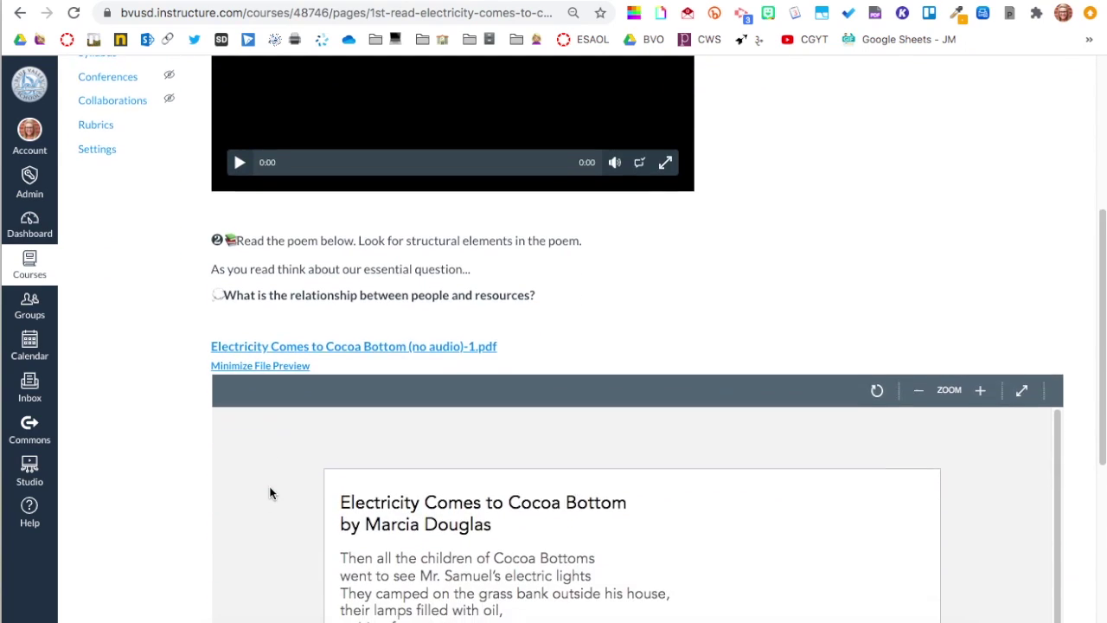
pyautogui.scroll(2, 270, 493)
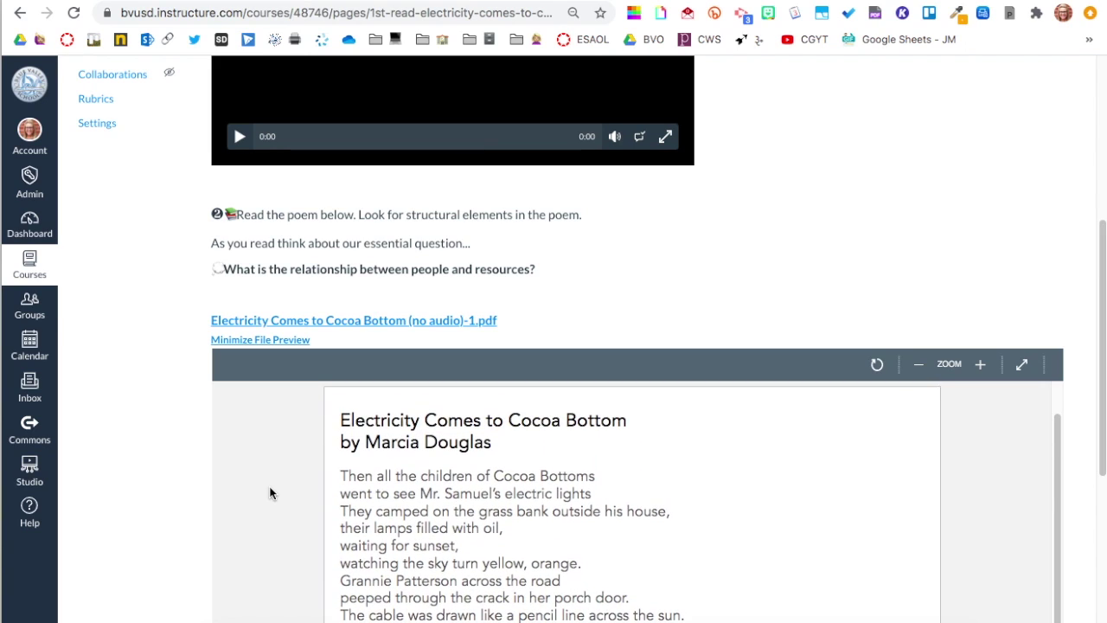
pyautogui.scroll(-5, 1073, 443)
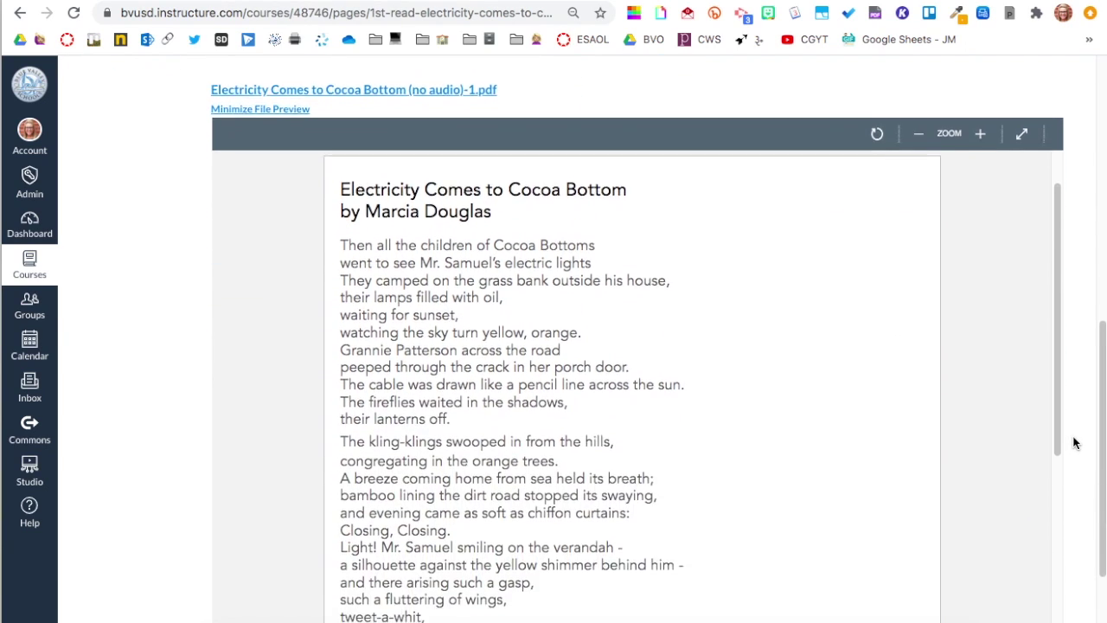
pyautogui.scroll(1, 1072, 443)
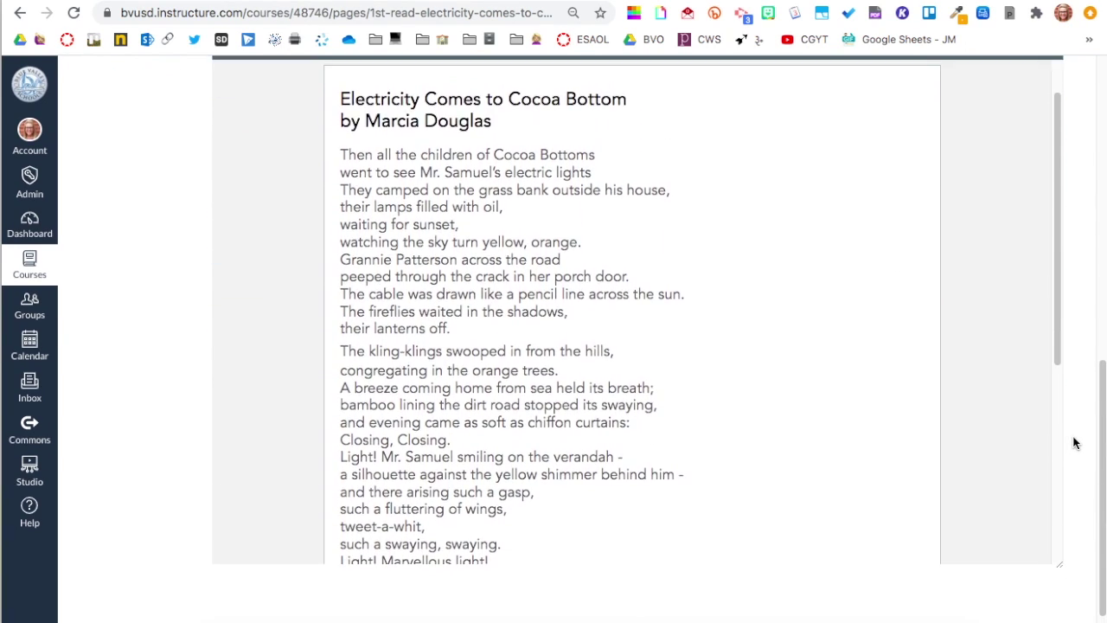
pyautogui.click(1057, 313)
pyautogui.moveTo(1057, 313); pyautogui.dragTo(1053, 275)
pyautogui.scroll(2, 1081, 349)
pyautogui.scroll(5, 1080, 349)
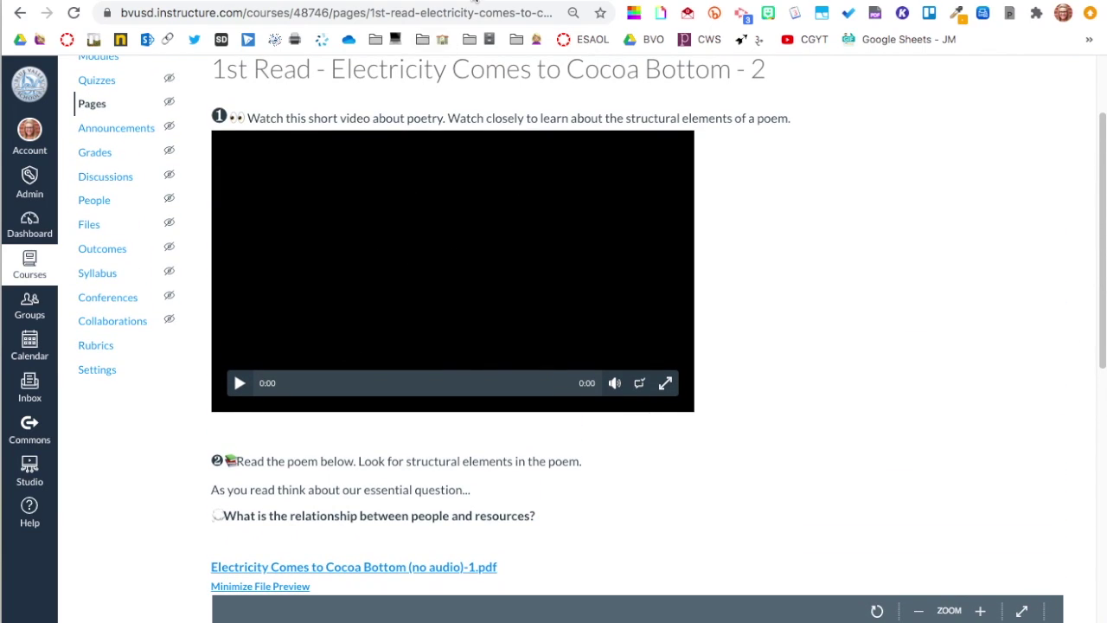
# - Open the YouTube home page in a new browser tab, and return to the 1st Read page in Canvas
pyautogui.hotkey('ctrl', 't')
pyautogui.write('yout')
pyautogui.press('Return')
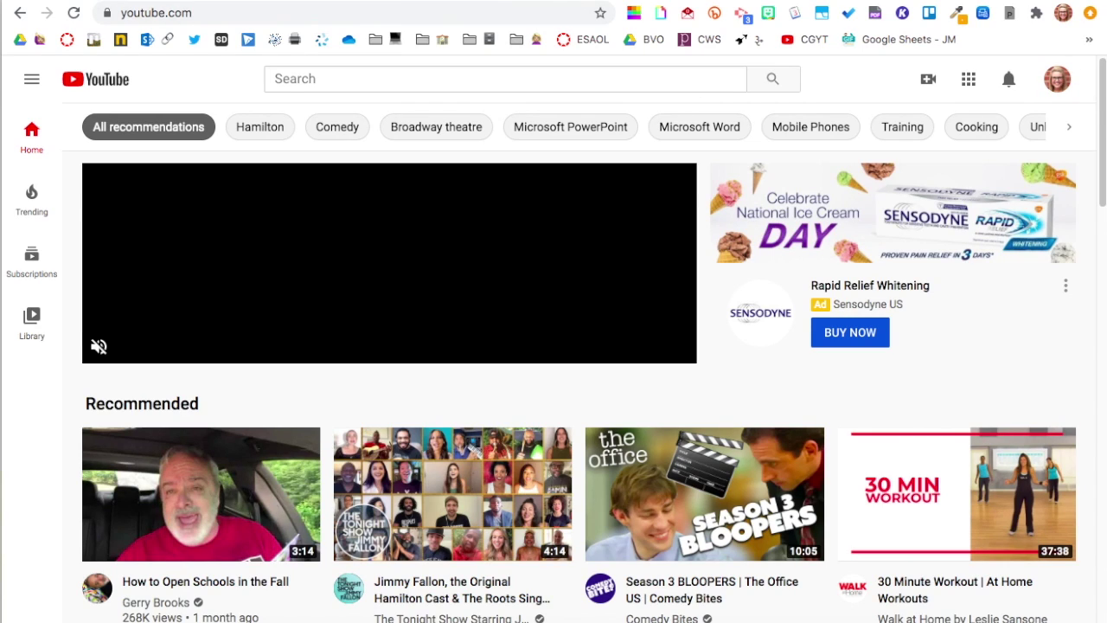
pyautogui.hotkey('ctrl', 'Tab')
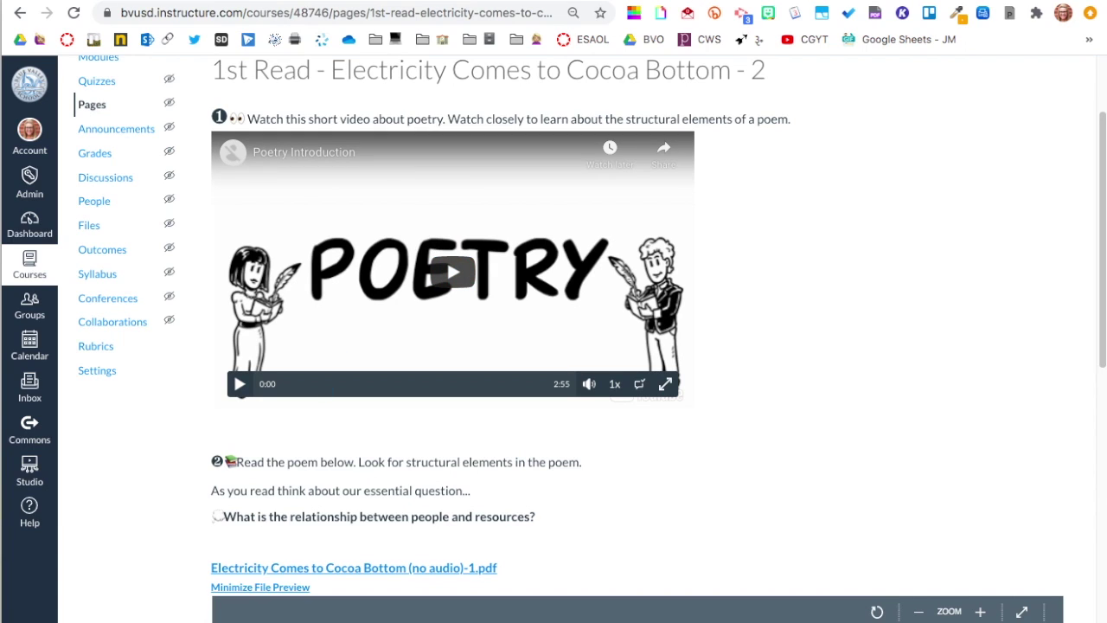
# - Review the 1st Read page from the poetry video to the poem's end, and go on to the 2nd Read - Electricity Comes to Cocoa Bottom - 2 page
pyautogui.scroll(-3, 777, 280)
pyautogui.scroll(4, 778, 280)
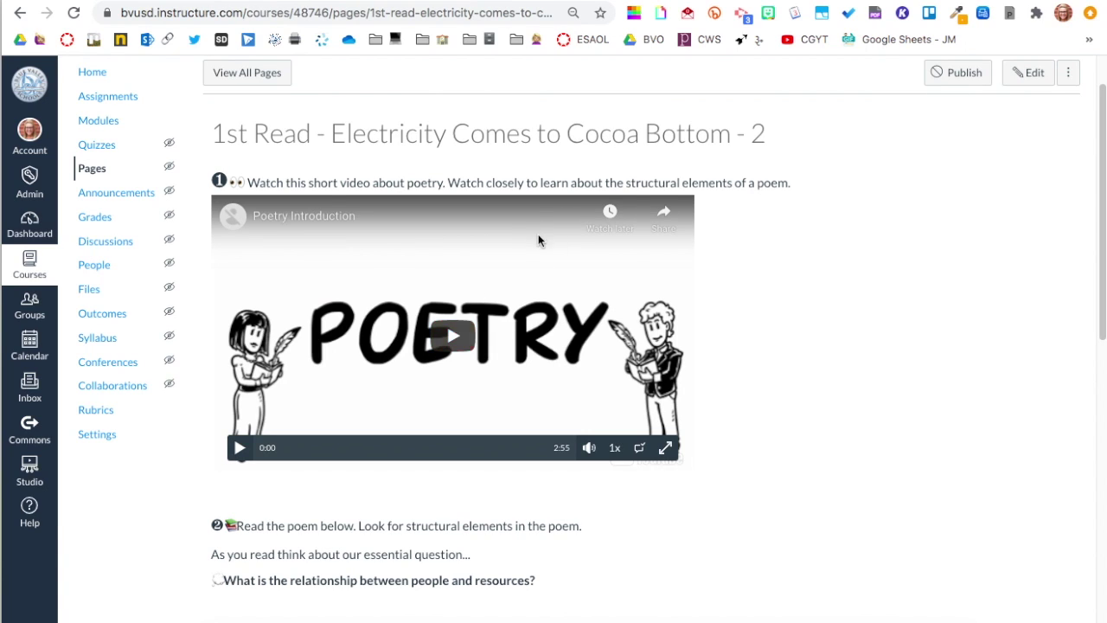
pyautogui.scroll(-6, 539, 241)
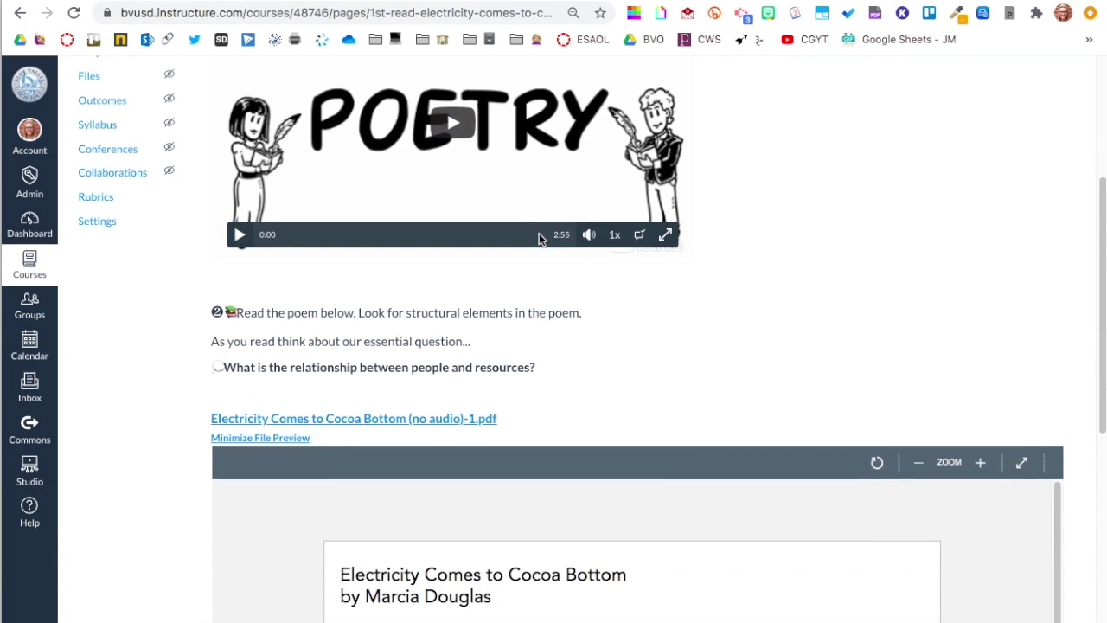
pyautogui.scroll(-6, 539, 239)
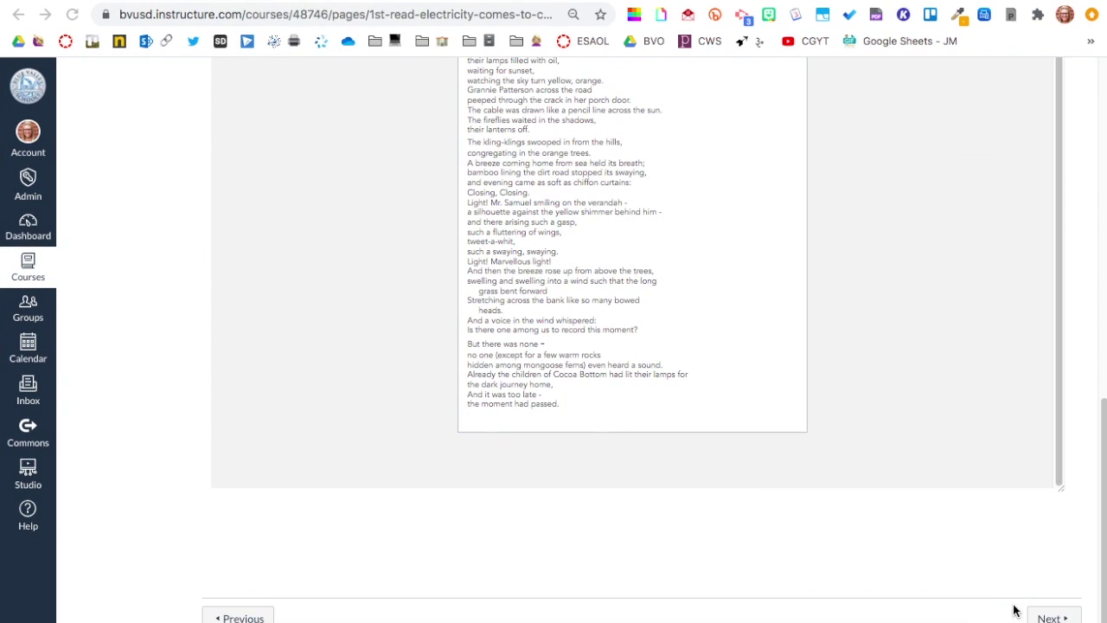
pyautogui.click(1050, 616)
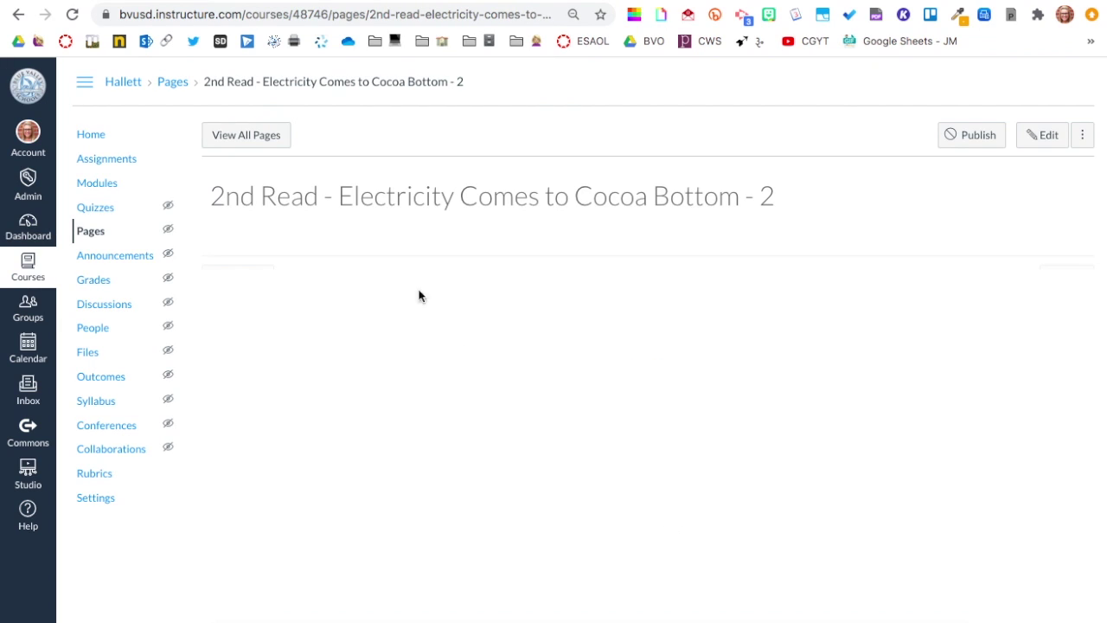
# - Return to the finished 1st Read example, look through its poem preview and advance to the published 2nd Read page
pyautogui.press('super+bracketleft')
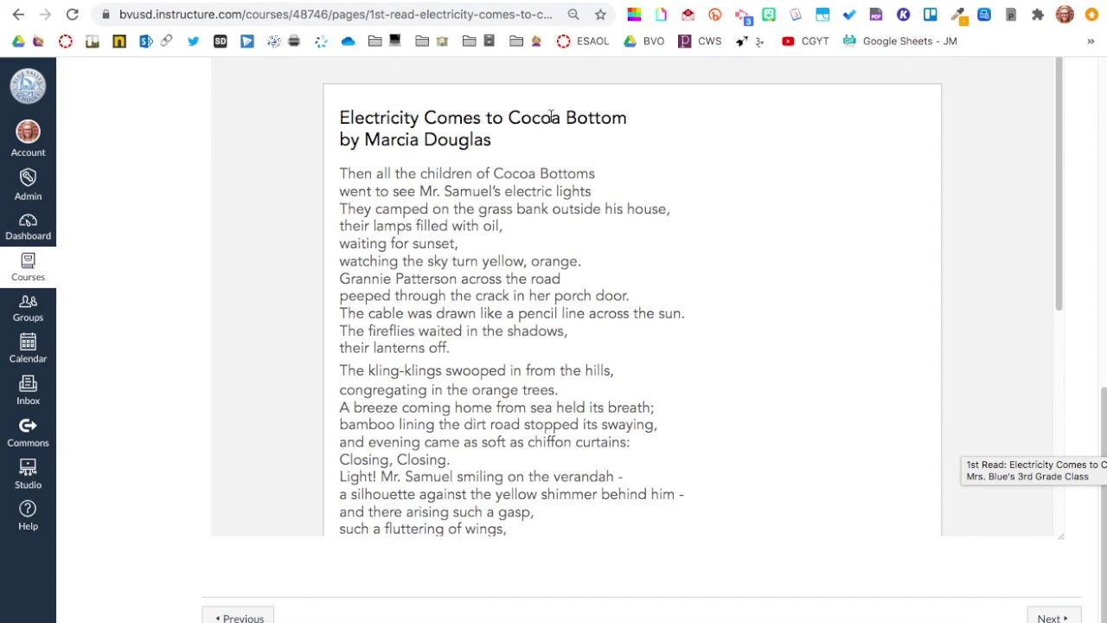
pyautogui.scroll(-5, 551, 116)
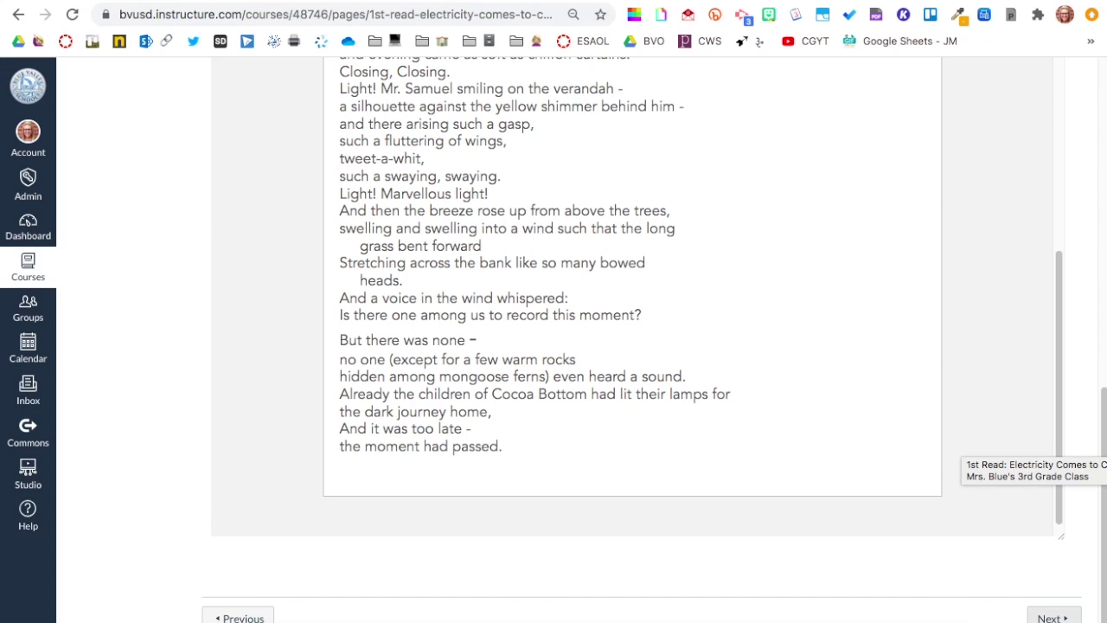
pyautogui.scroll(5, 789, 400)
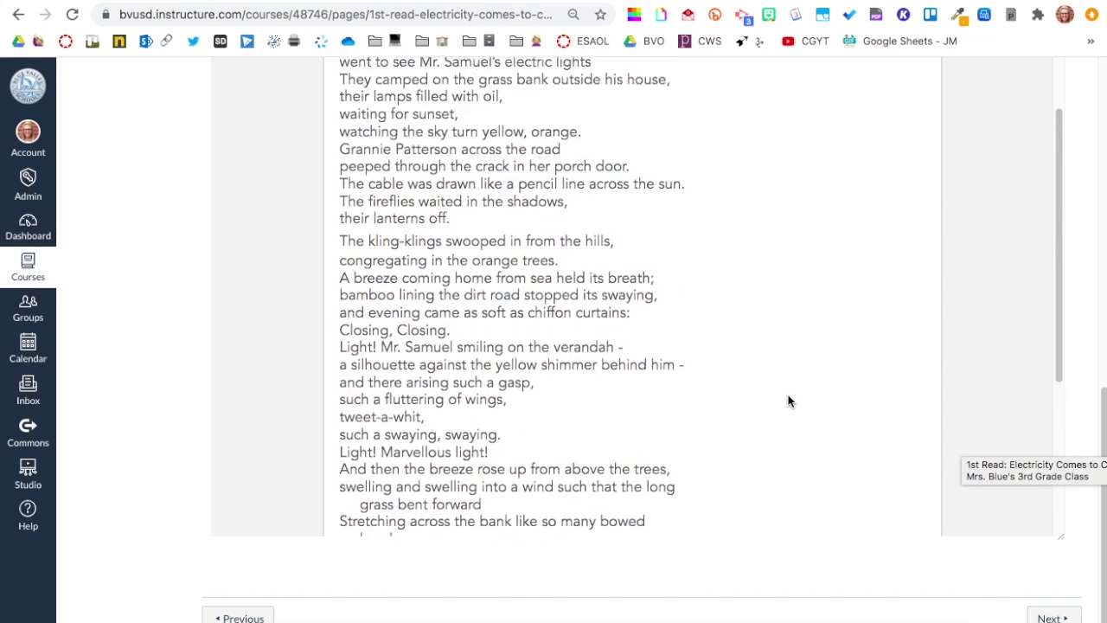
pyautogui.scroll(-5, 763, 309)
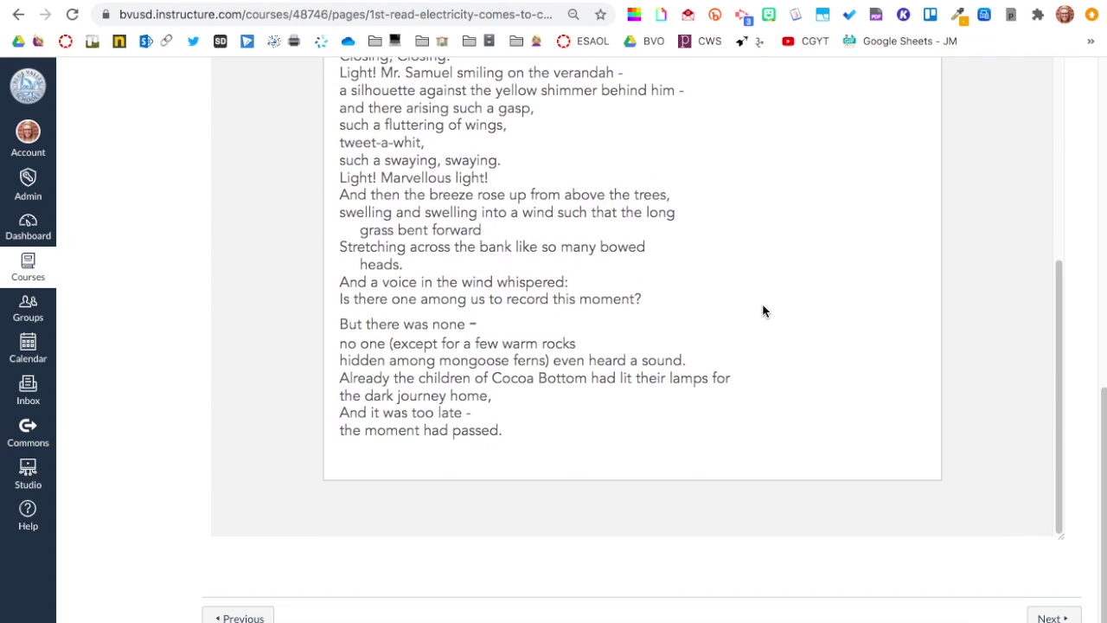
pyautogui.click(1055, 616)
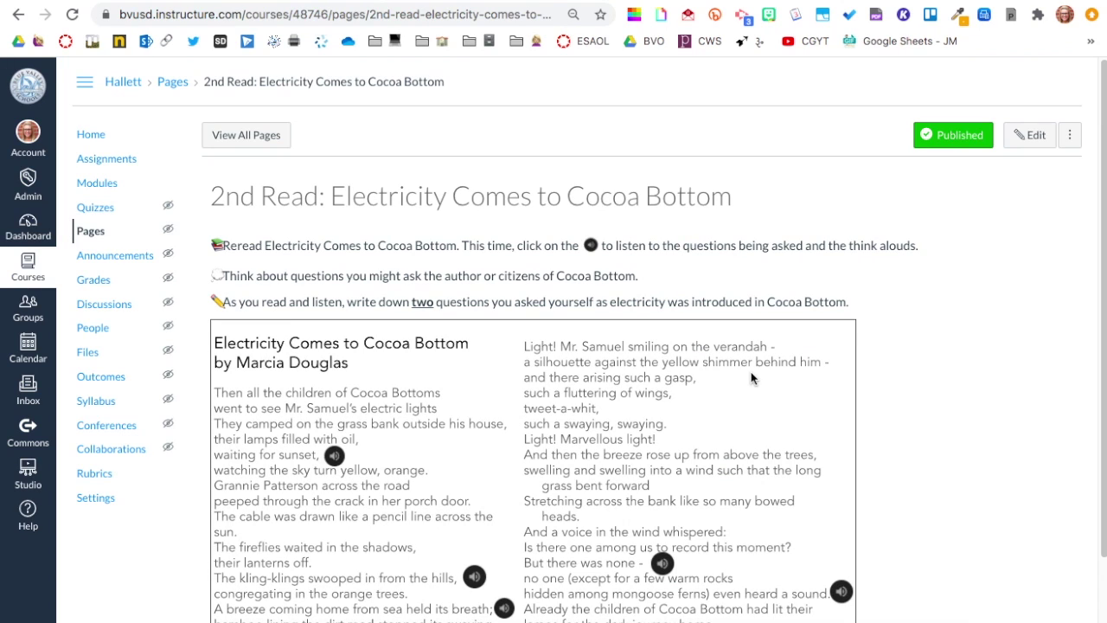
# - Try the audio icons beside "waiting for sunset", "swooped in from the hills" and "But there was none" in the embedded poem slide
pyautogui.scroll(-2, 590, 160)
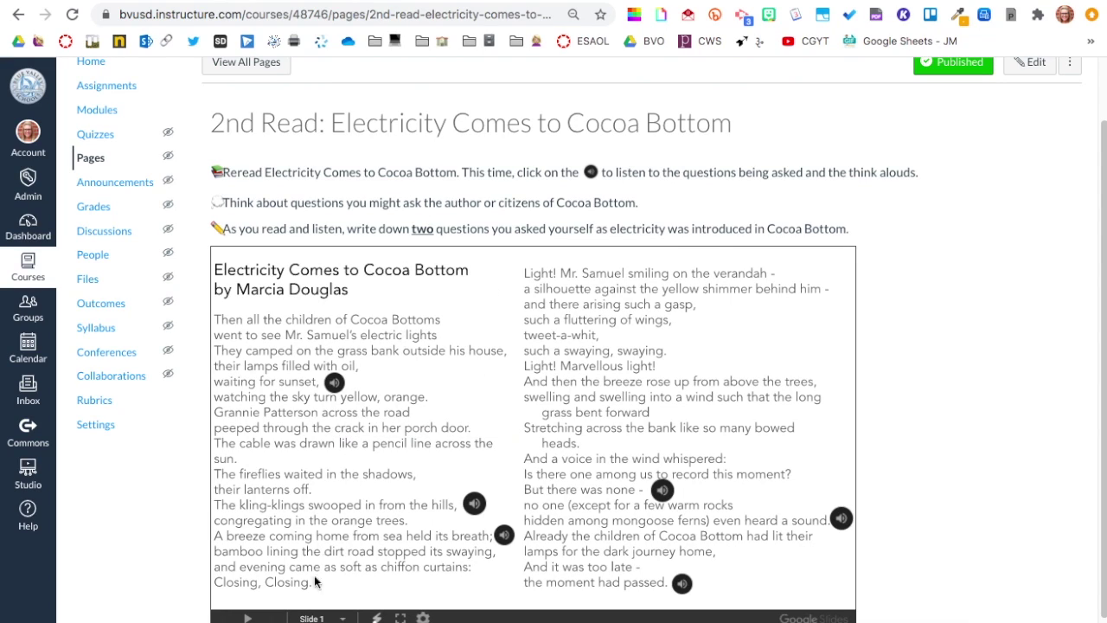
pyautogui.click(335, 383)
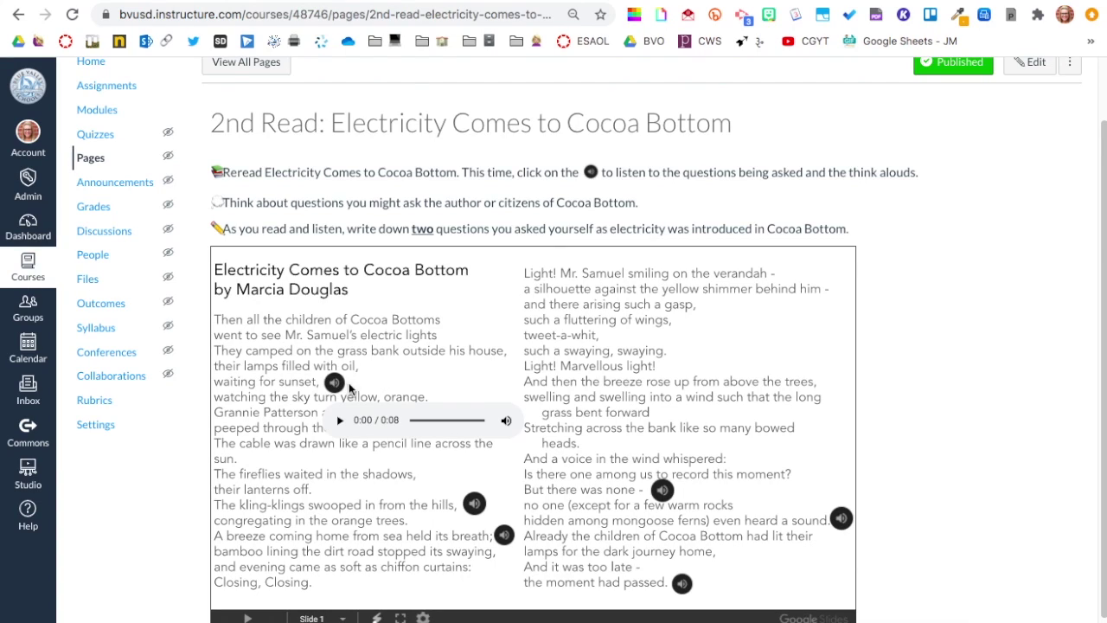
pyautogui.click(476, 505)
pyautogui.click(663, 490)
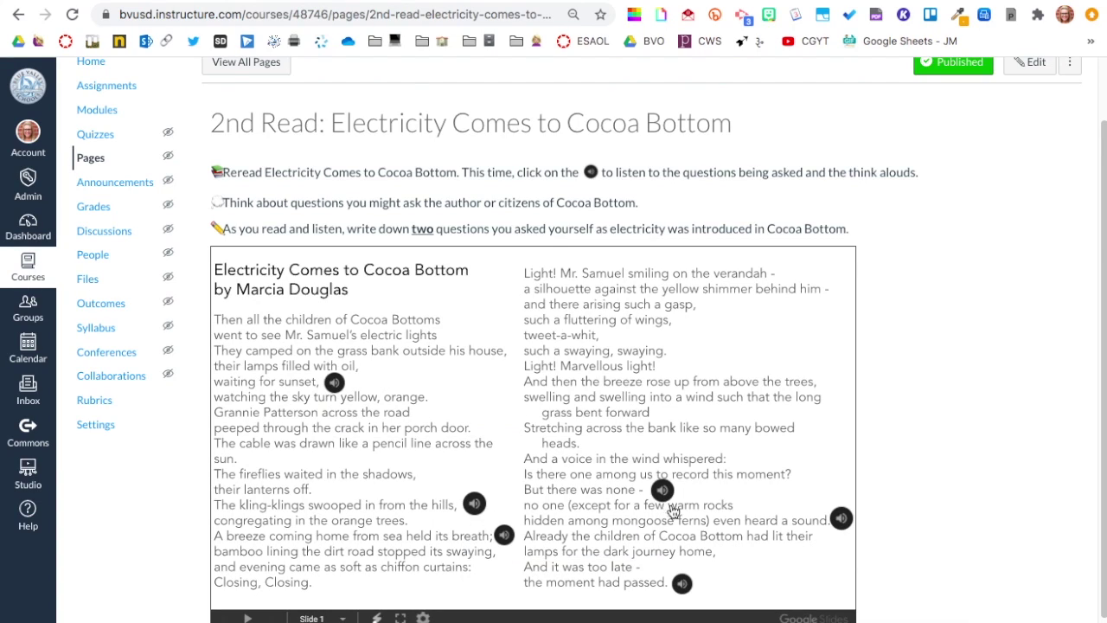
# - Play the audio recordings beside "But there was none" and "even heard a sound" in the embedded poem slide
pyautogui.click(683, 585)
pyautogui.click(662, 490)
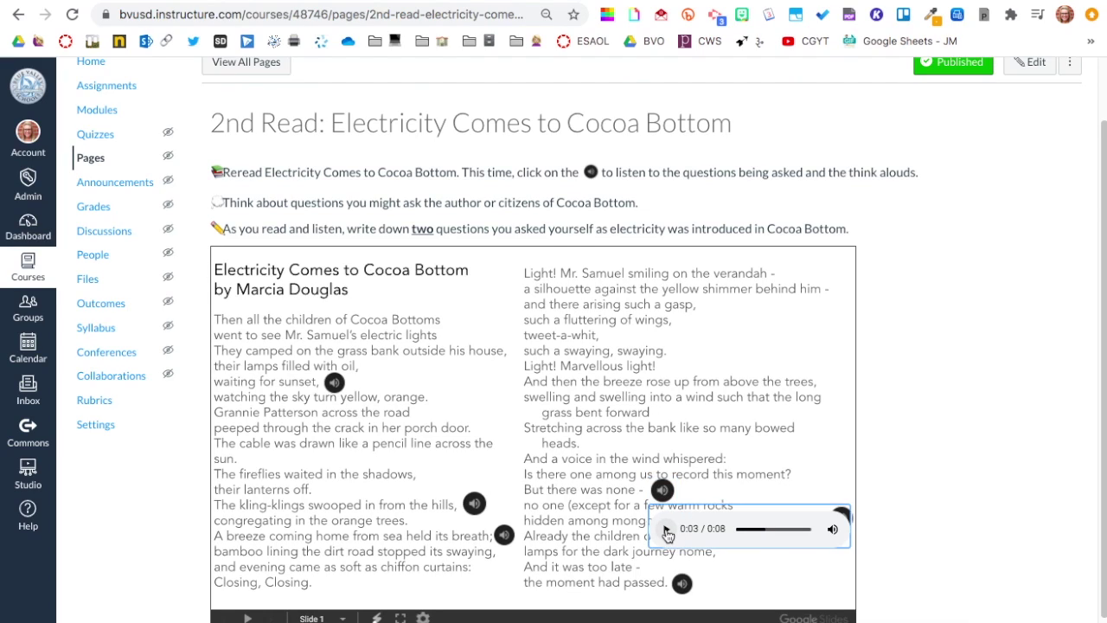
pyautogui.click(841, 517)
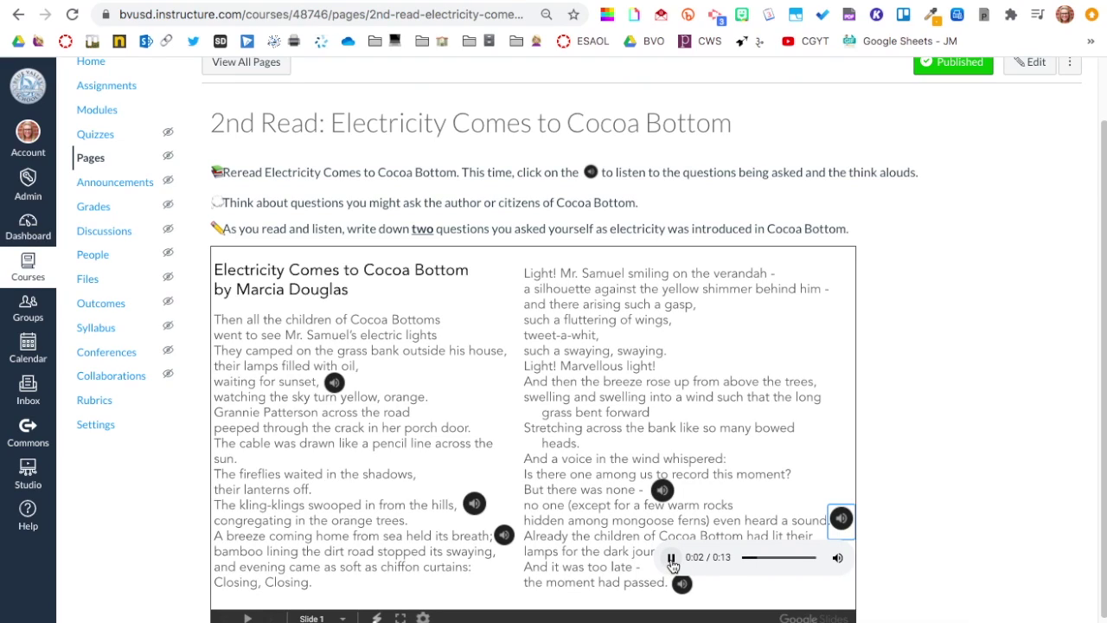
pyautogui.click(671, 559)
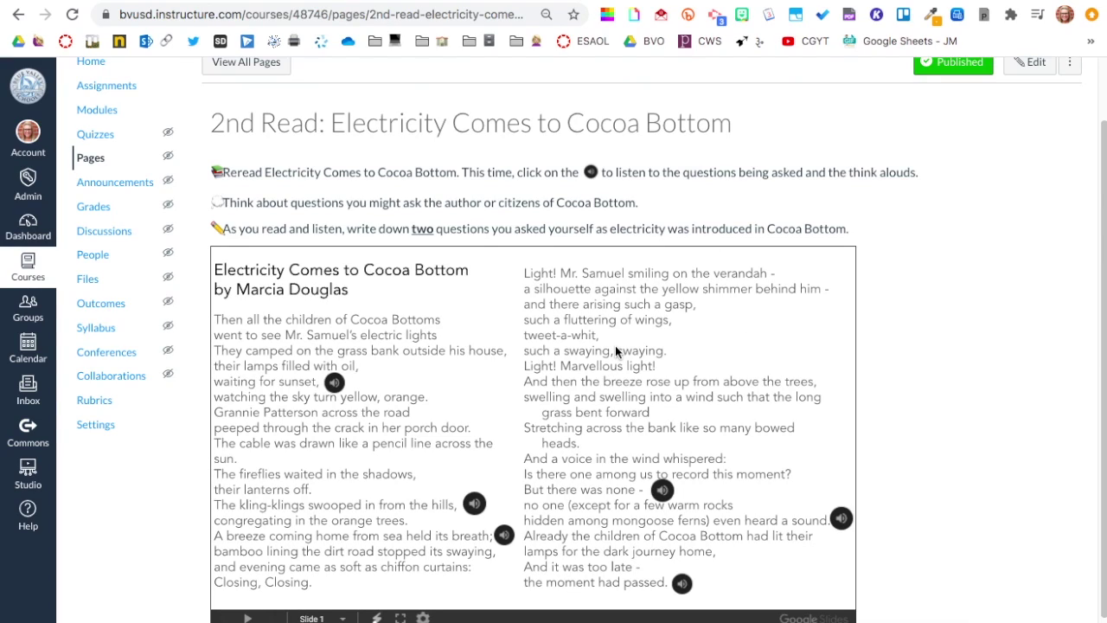
# - Copy the three illustrated instruction lines from the published 2nd Read example into the body of the 2nd Read - Electricity Comes to Cocoa Bottom - 2 page
pyautogui.click(848, 228)
pyautogui.moveTo(848, 228); pyautogui.dragTo(207, 182)
pyautogui.hotkey('ctrl', 'c')
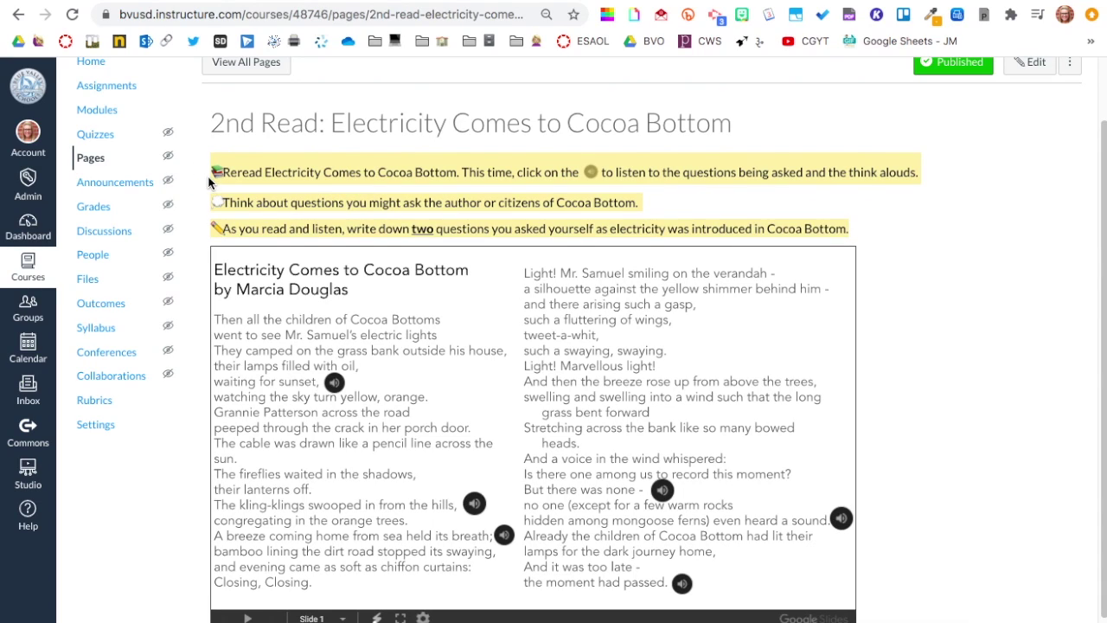
pyautogui.click(381, 8)
pyautogui.click(1047, 136)
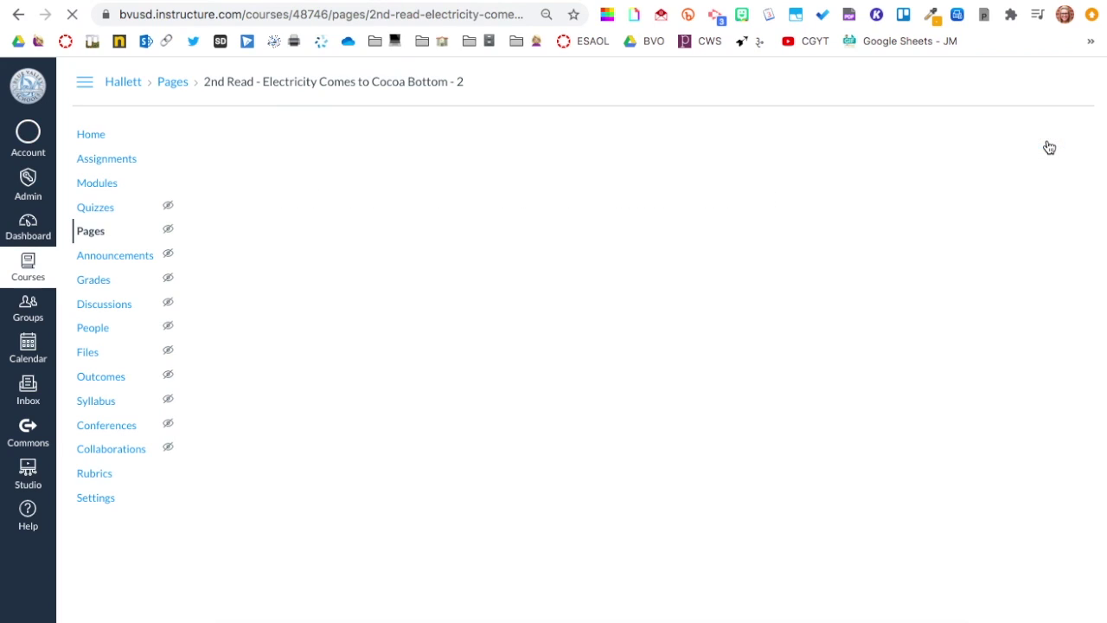
pyautogui.click(645, 207)
pyautogui.hotkey('ctrl', 'v')
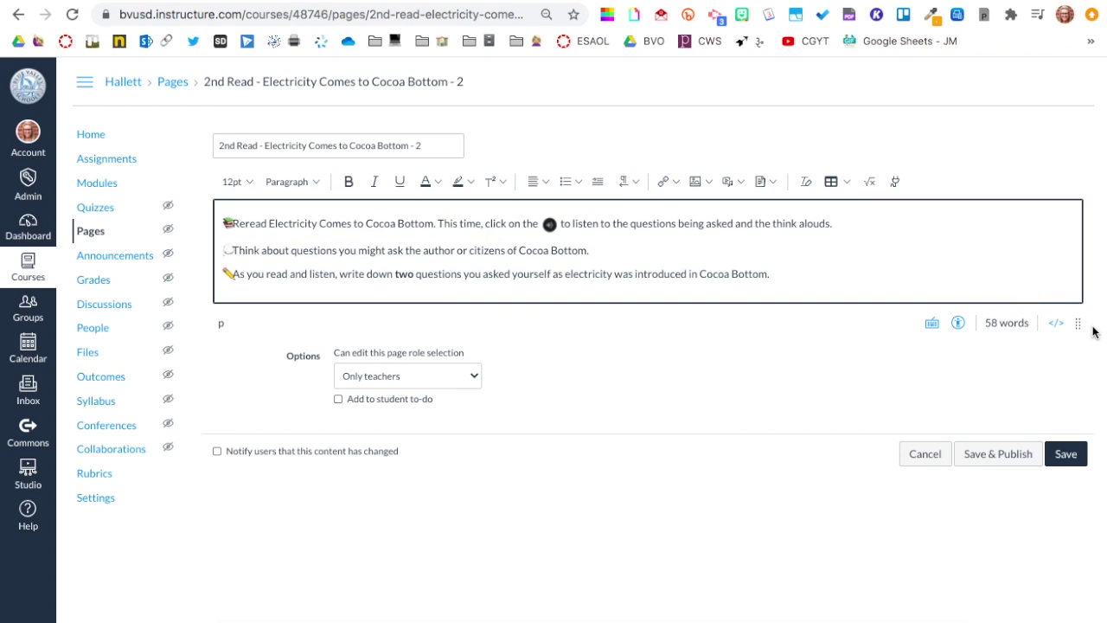
# - Enlarge the page's editing area and set the three pasted instruction lines to 14pt
pyautogui.moveTo(1091, 333); pyautogui.dragTo(1087, 479)
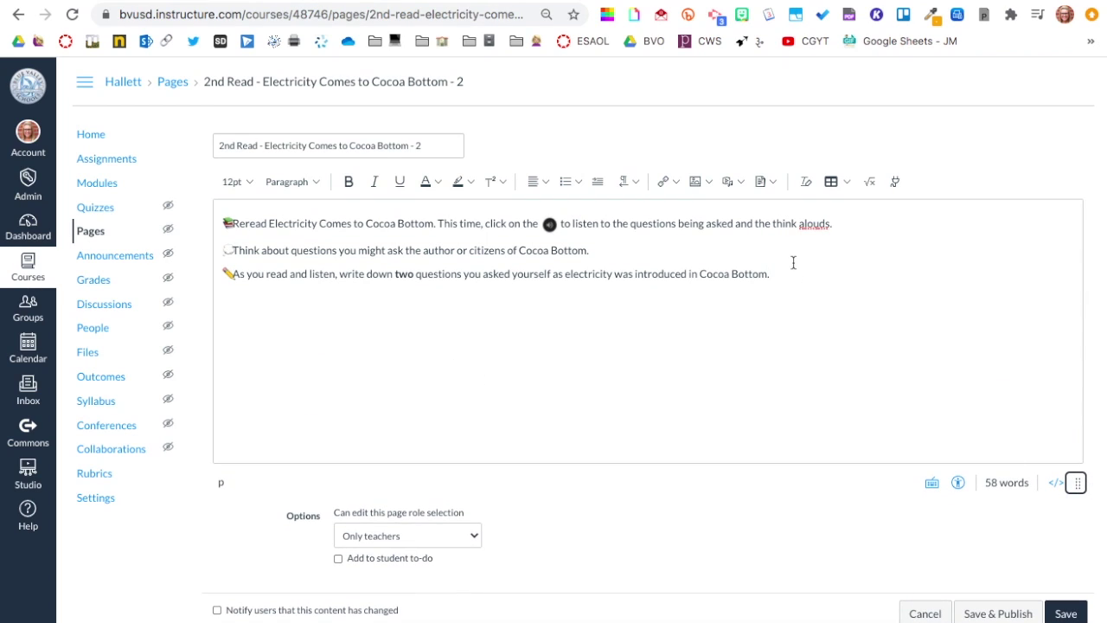
pyautogui.moveTo(794, 277); pyautogui.dragTo(277, 210)
pyautogui.click(232, 182)
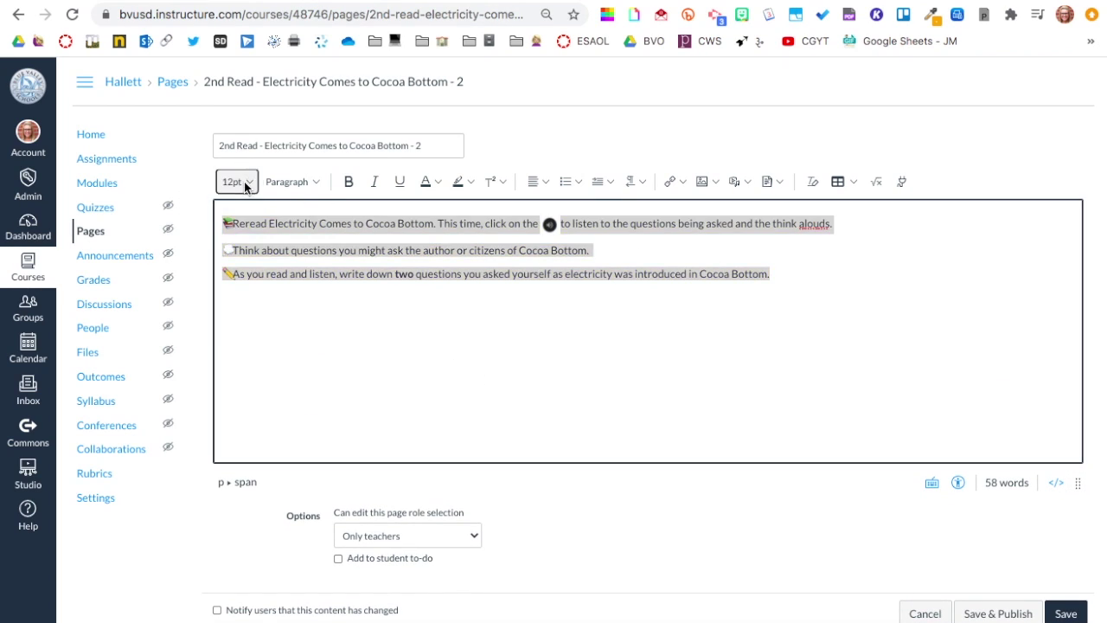
pyautogui.click(246, 272)
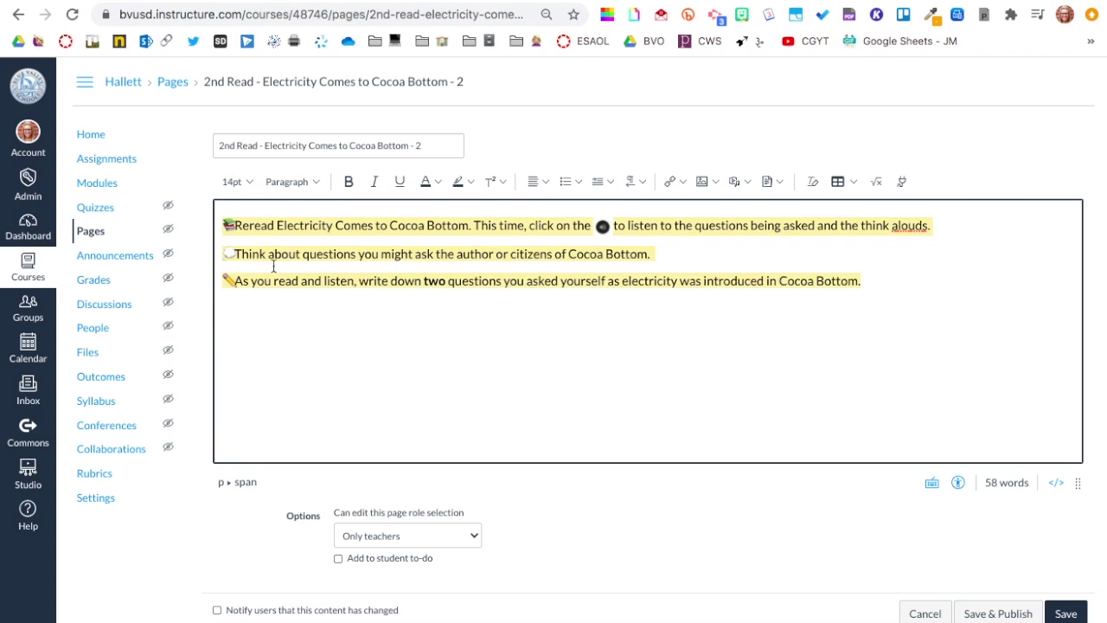
pyautogui.click(751, 354)
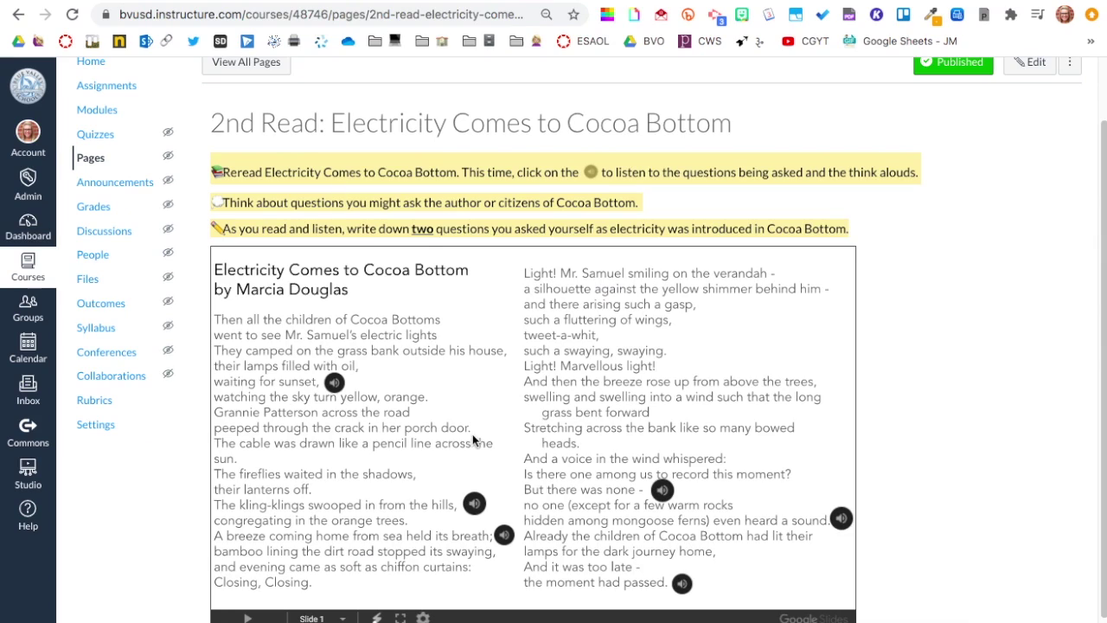
# - Search Google Apps for "electricity comes to cocoa bottom" and embed the Electricity Comes to Cocoa Bottom slides dated May 15, 2020 below the instructions
pyautogui.moveTo(334, 387)
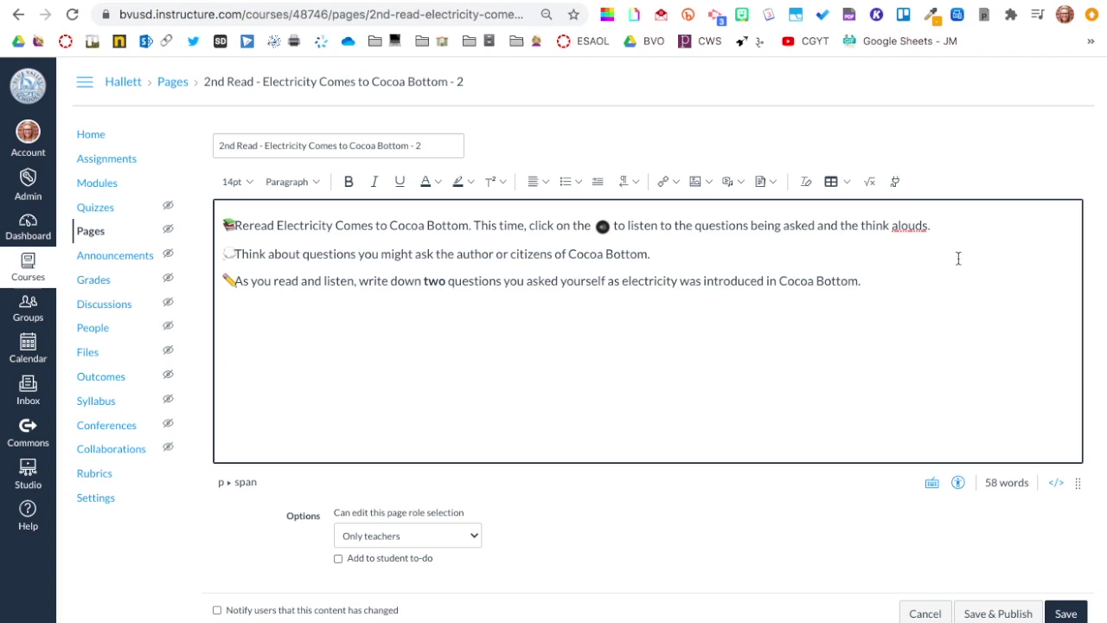
pyautogui.click(899, 184)
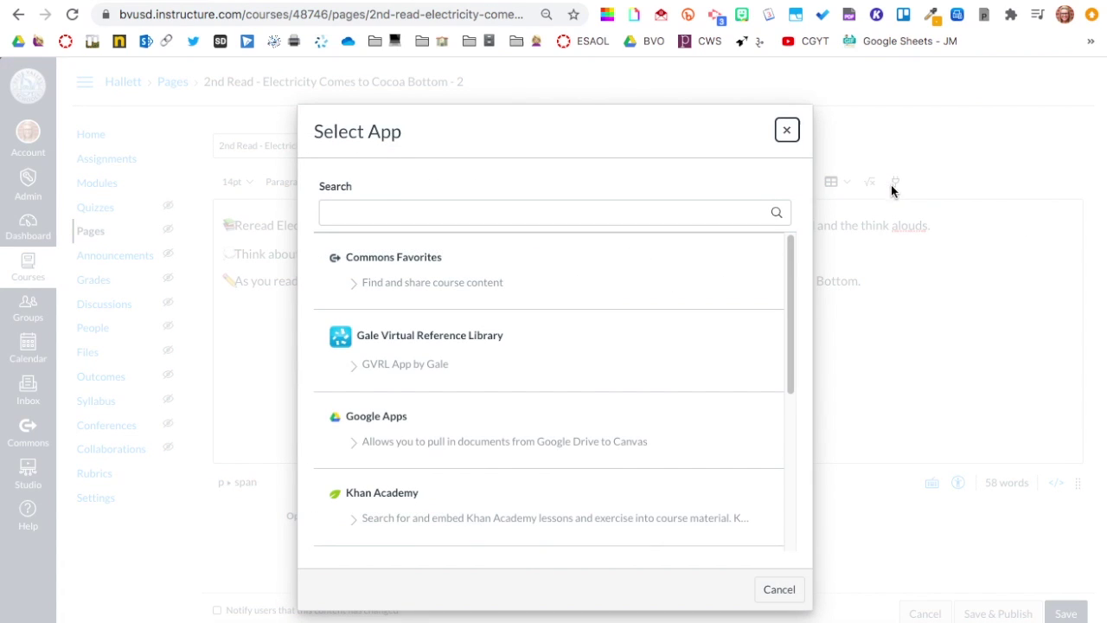
pyautogui.click(334, 420)
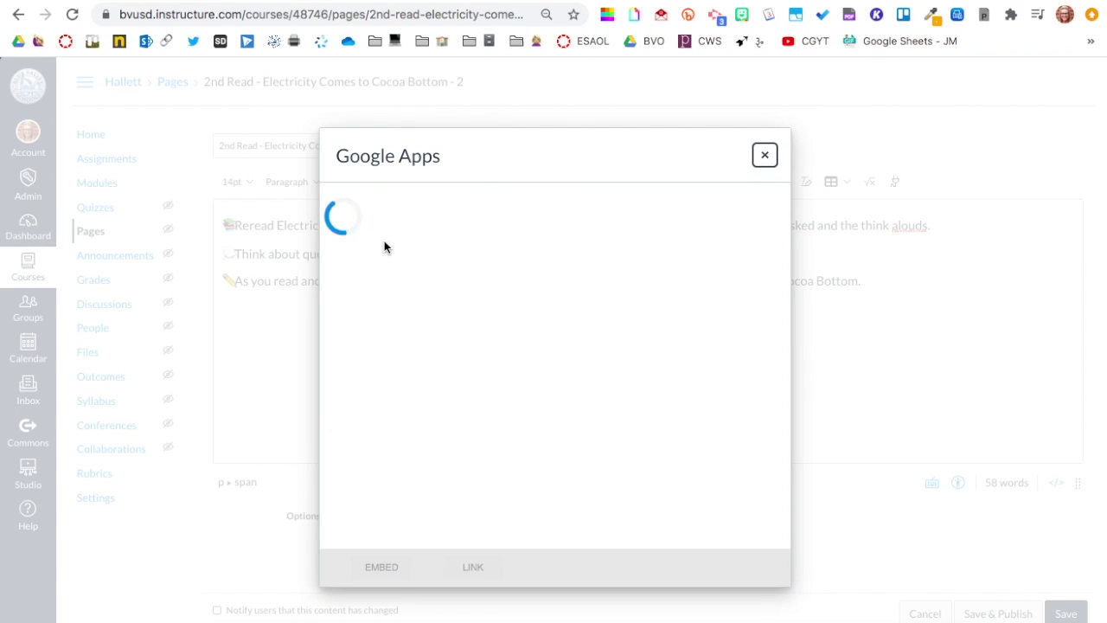
pyautogui.click(432, 204)
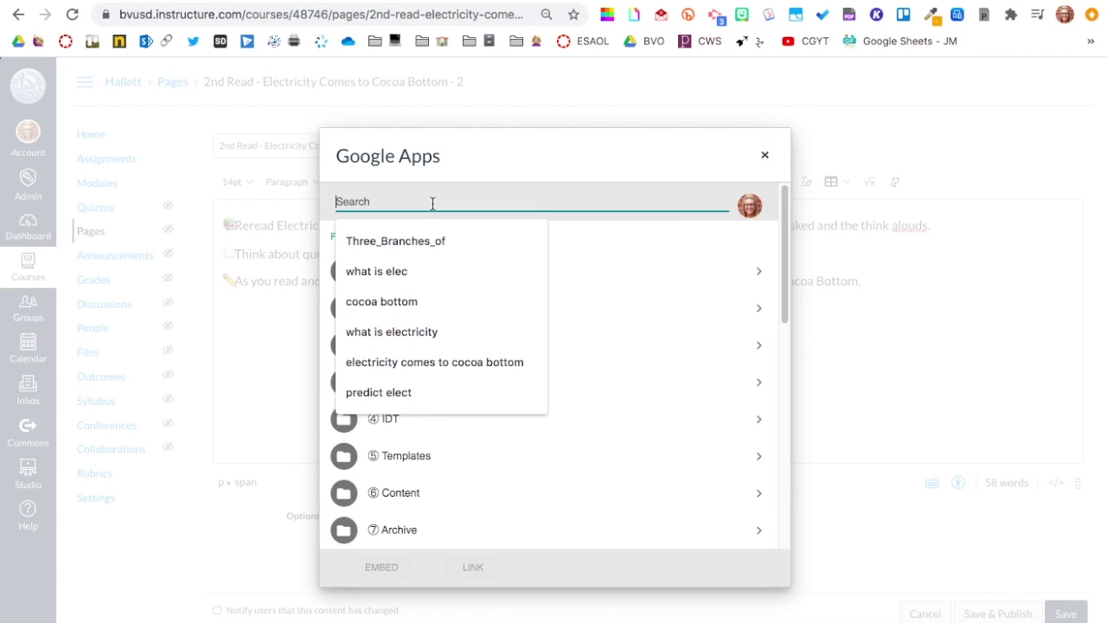
pyautogui.click(424, 367)
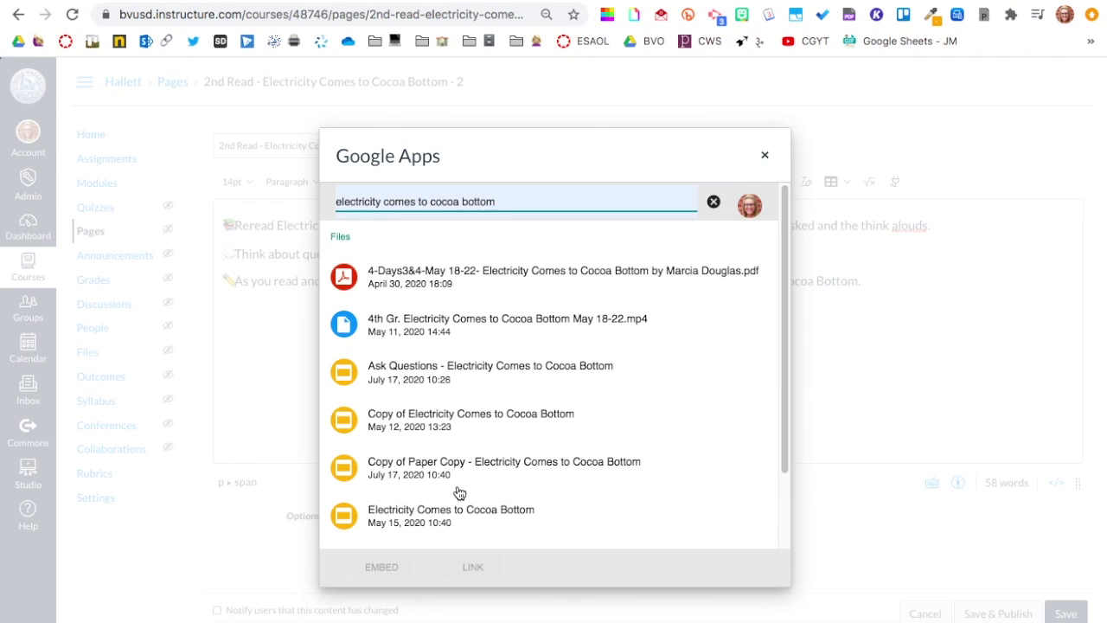
pyautogui.click(419, 525)
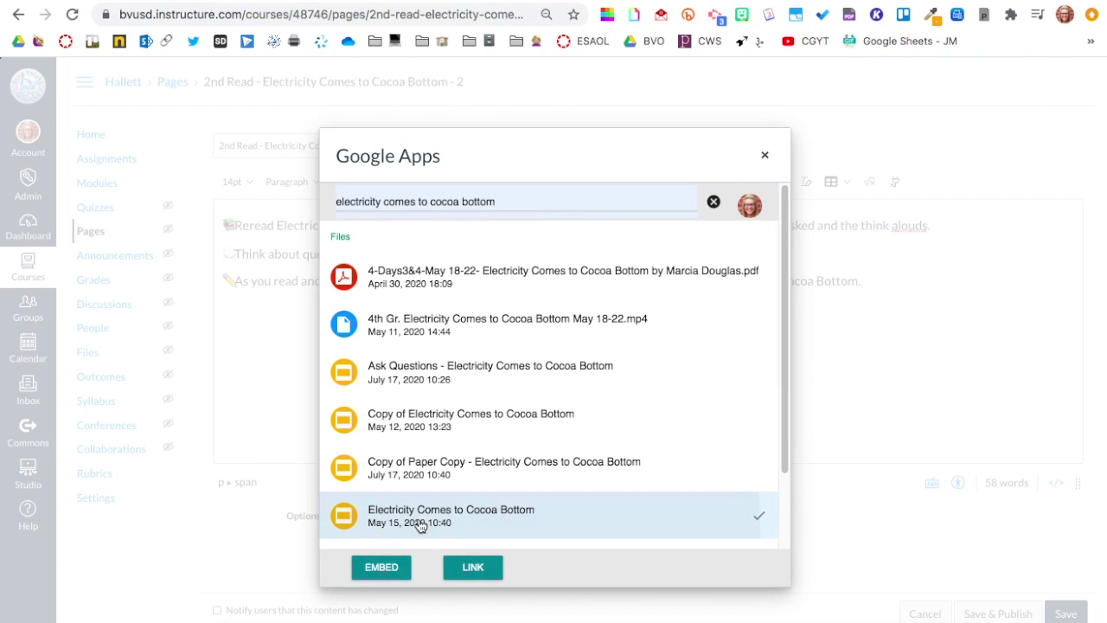
pyautogui.click(394, 568)
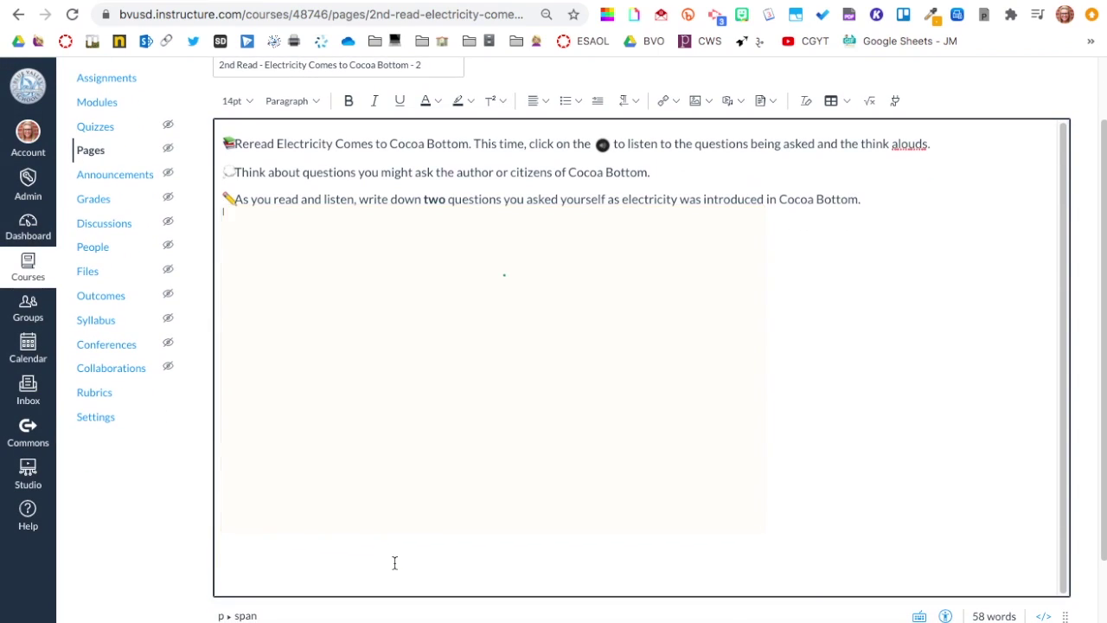
# - Add one blank line between the last instruction and the embedded poem slide
pyautogui.click(872, 199)
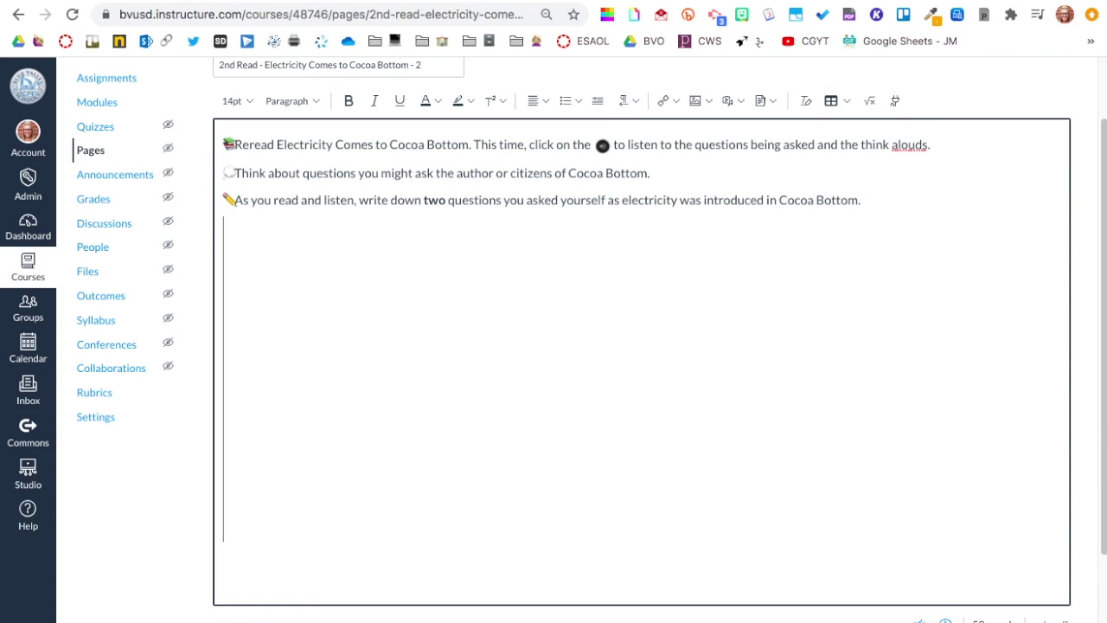
pyautogui.press('Return')
pyautogui.press('Return')
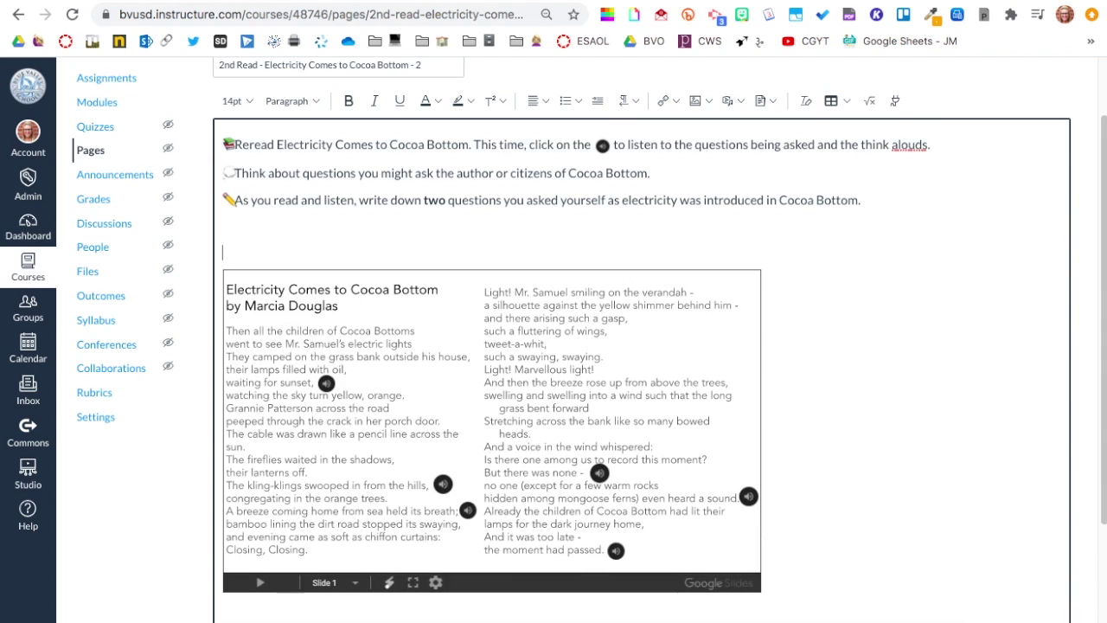
pyautogui.press('BackSpace')
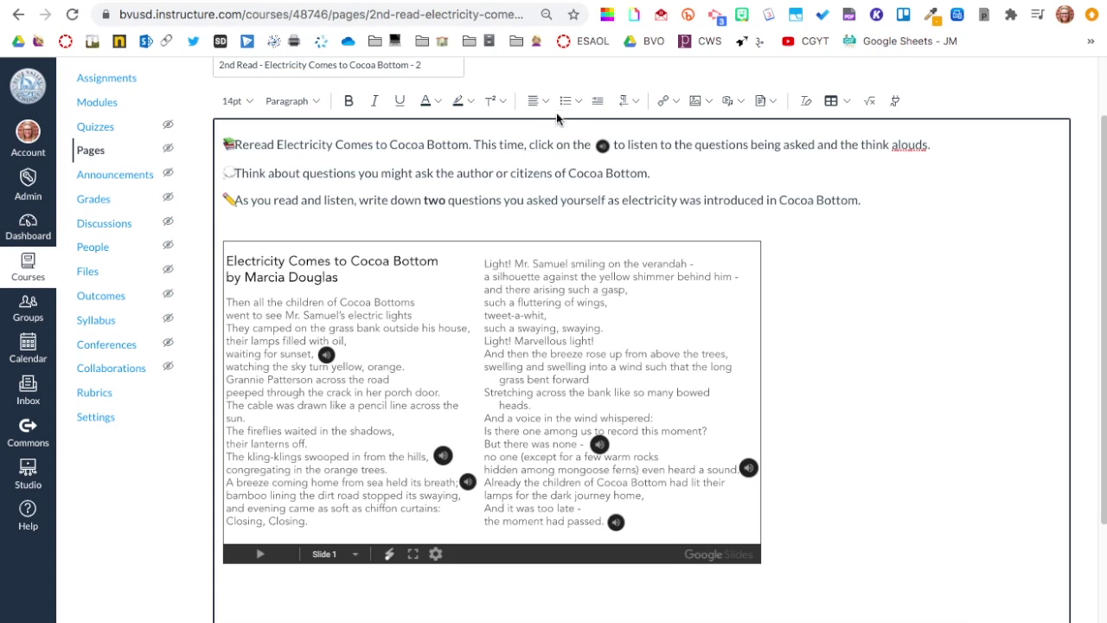
# - Center the embedded poem slide and save the page
pyautogui.click(539, 102)
pyautogui.click(571, 131)
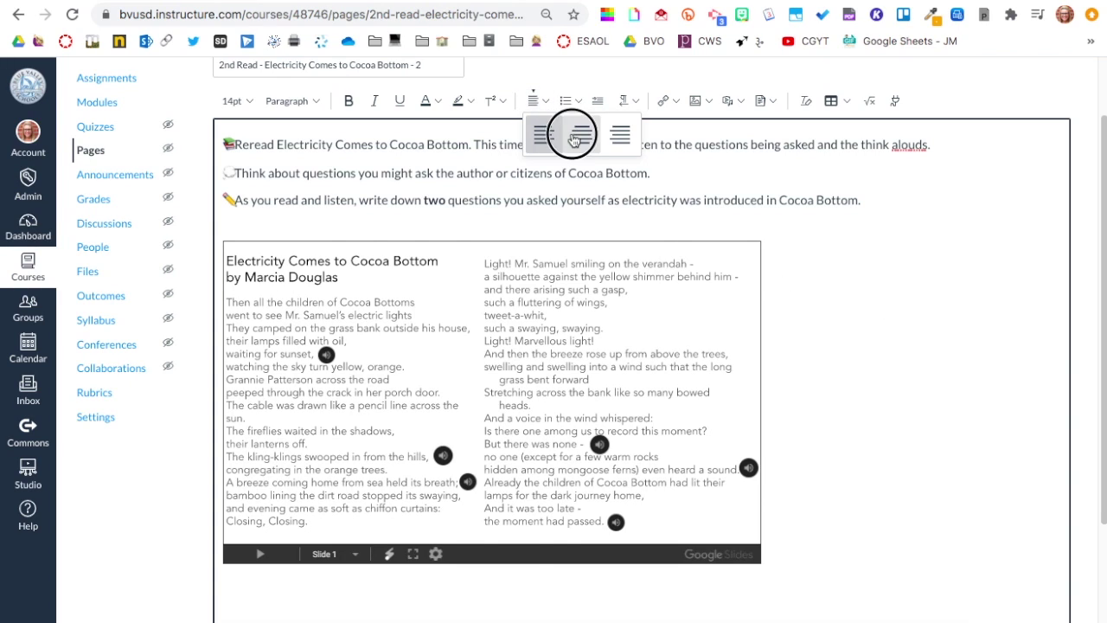
pyautogui.scroll(-5, 923, 382)
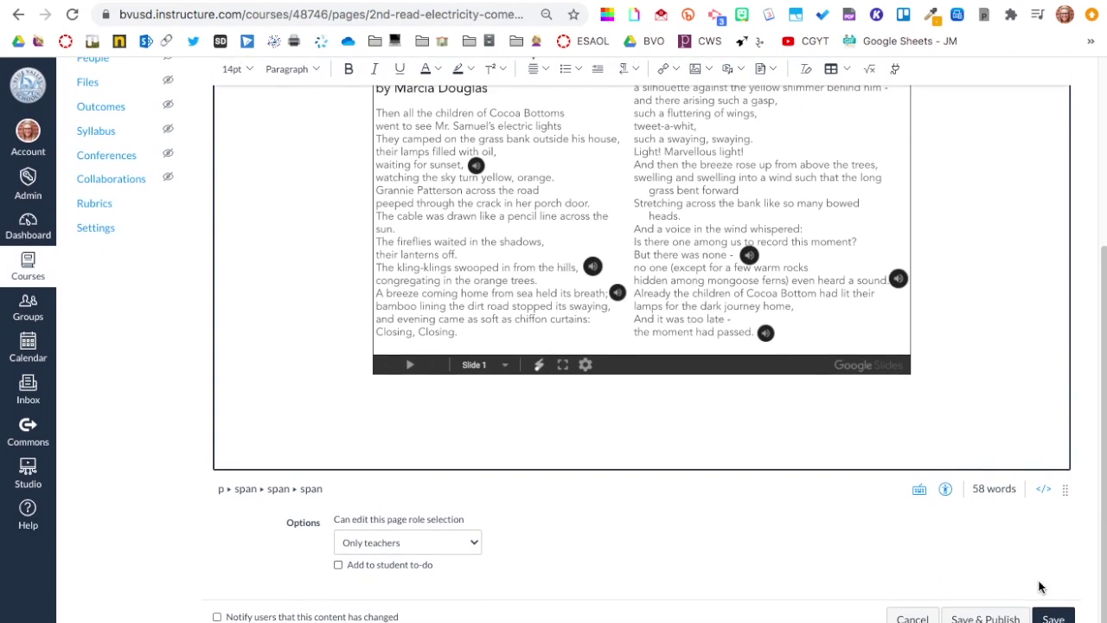
pyautogui.click(1053, 618)
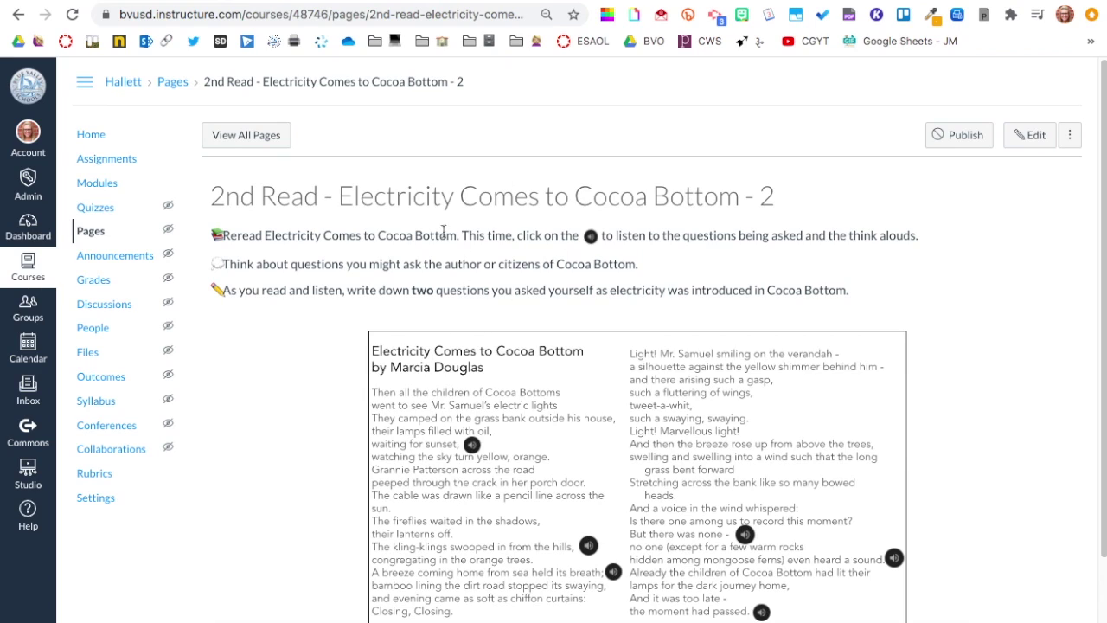
# - Test the audio beside "swooped in from the hills" on the saved page and check the embedded player's slide list and Google Slides link
pyautogui.scroll(-2, 505, 256)
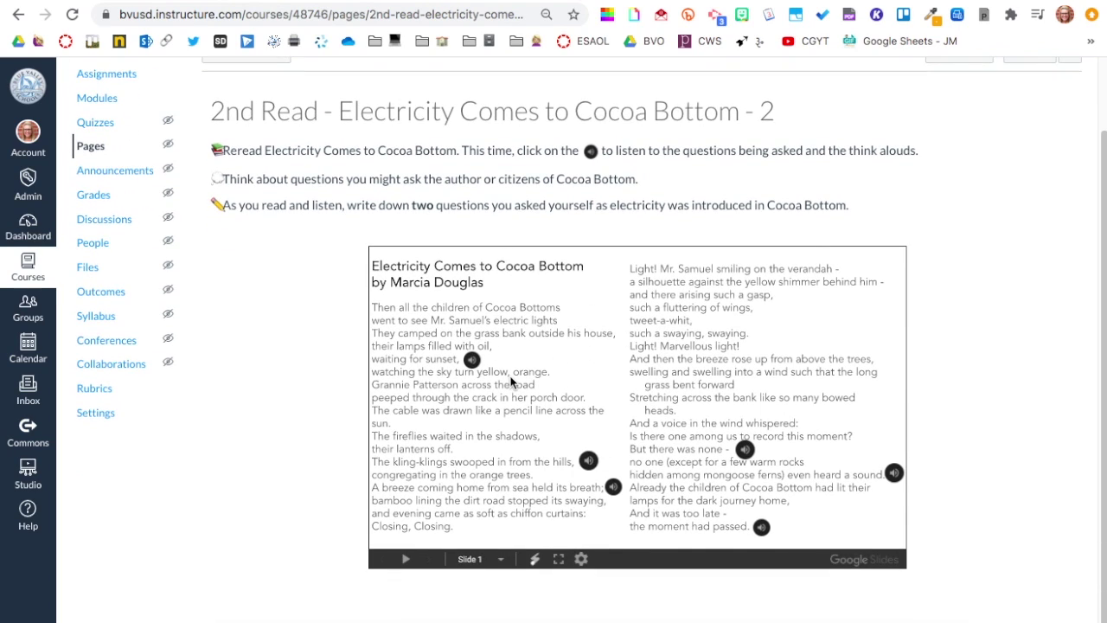
pyautogui.click(588, 460)
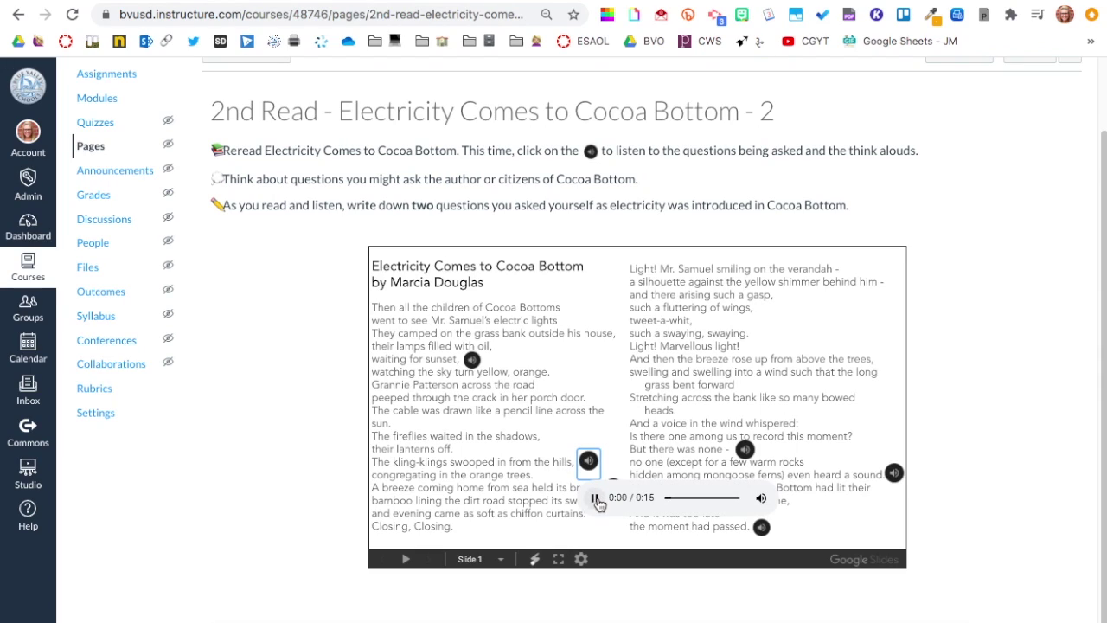
pyautogui.click(595, 499)
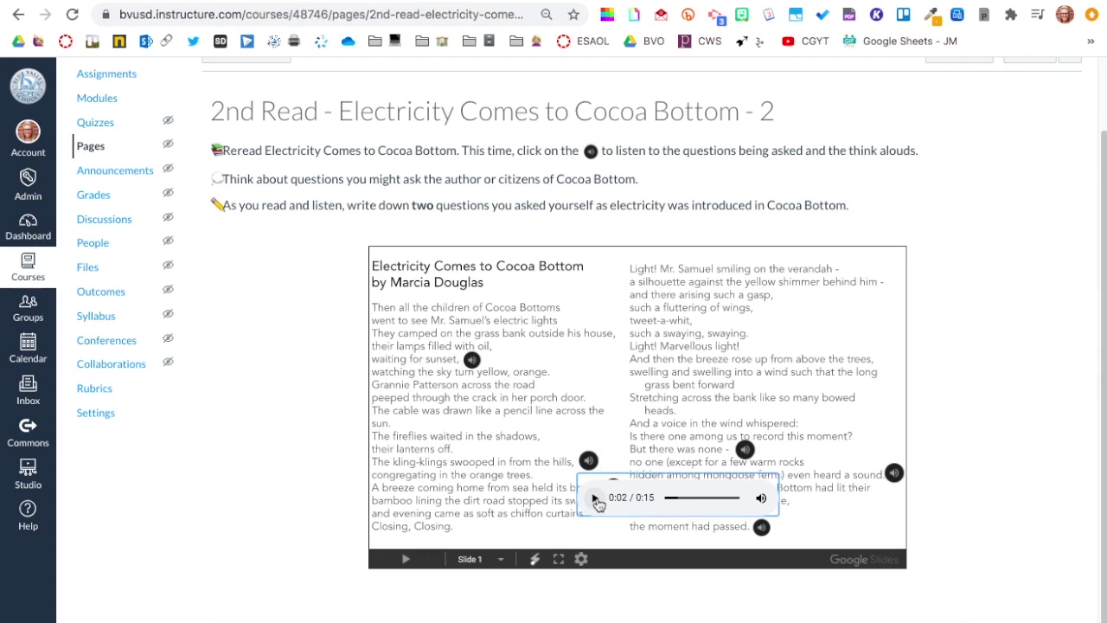
pyautogui.moveTo(594, 463)
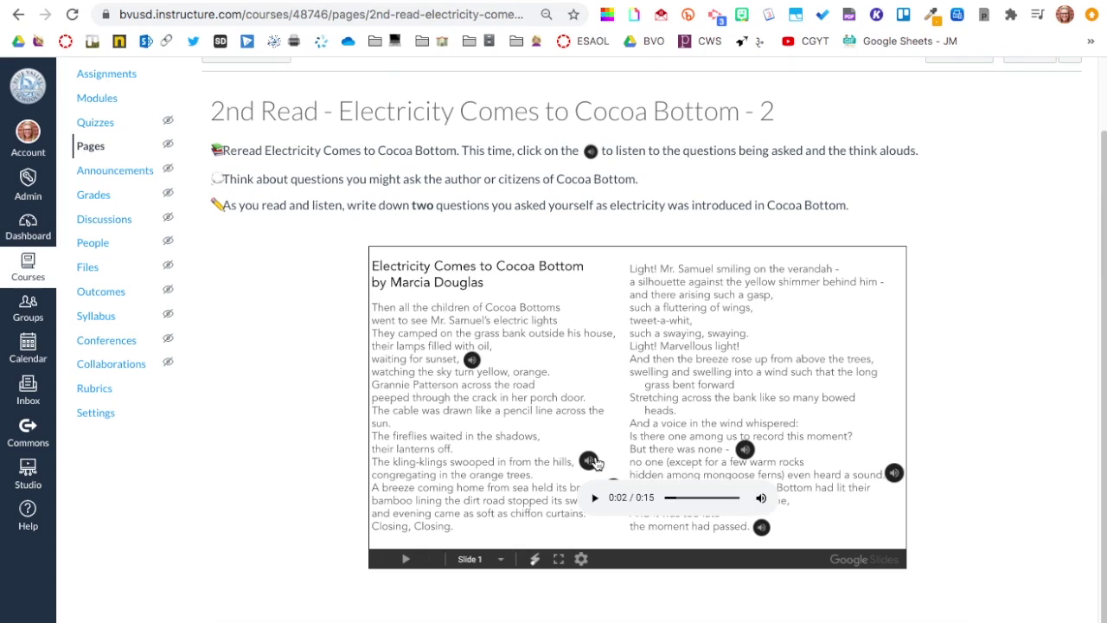
pyautogui.click(501, 560)
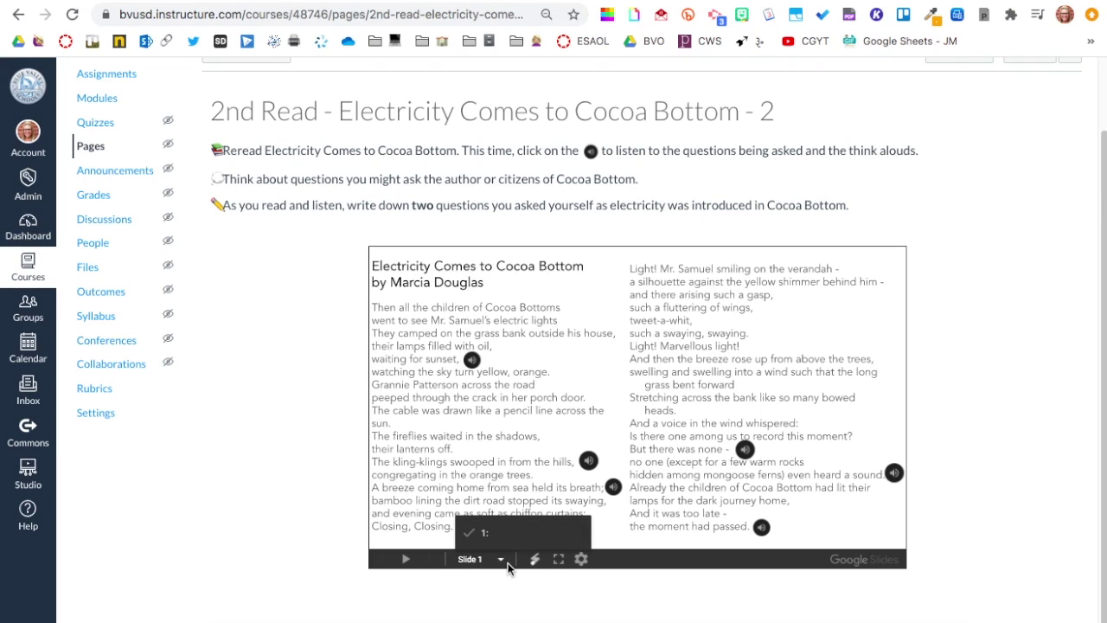
pyautogui.rightClick(866, 550)
pyautogui.click(845, 561)
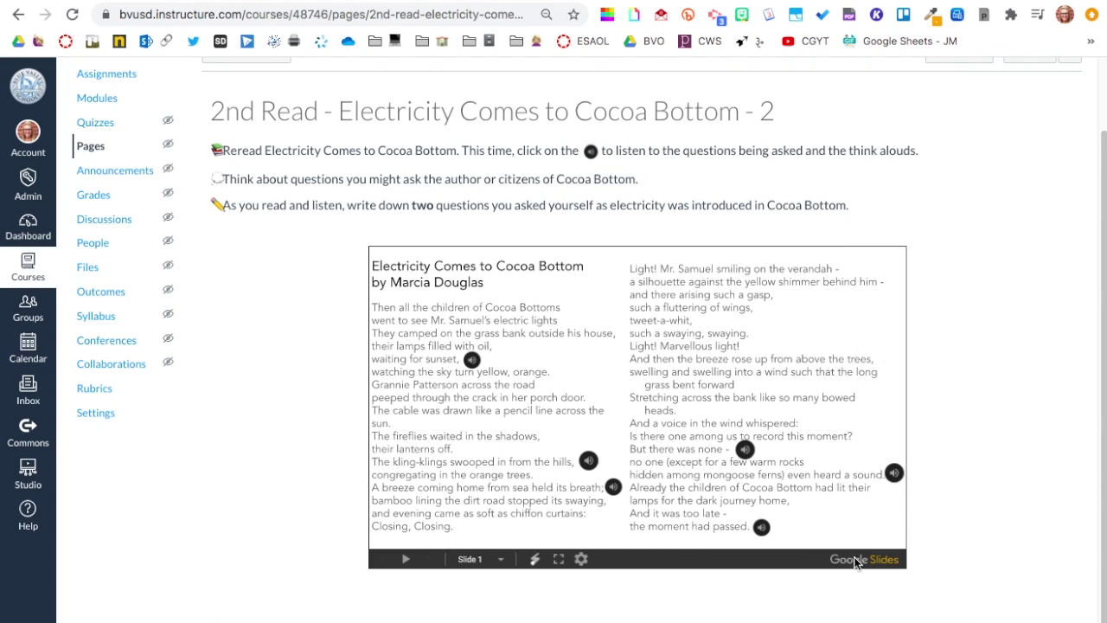
# - Advance to the Ask Questions - 2 assignment and bring up the finished Ask Questions example
pyautogui.scroll(-1, 945, 565)
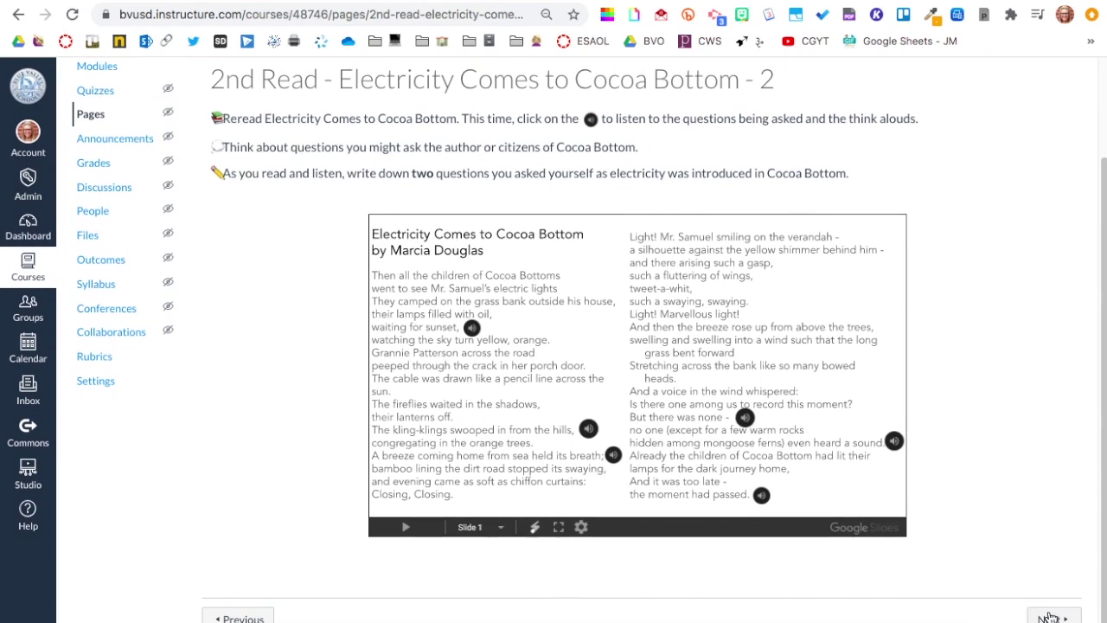
pyautogui.click(1049, 617)
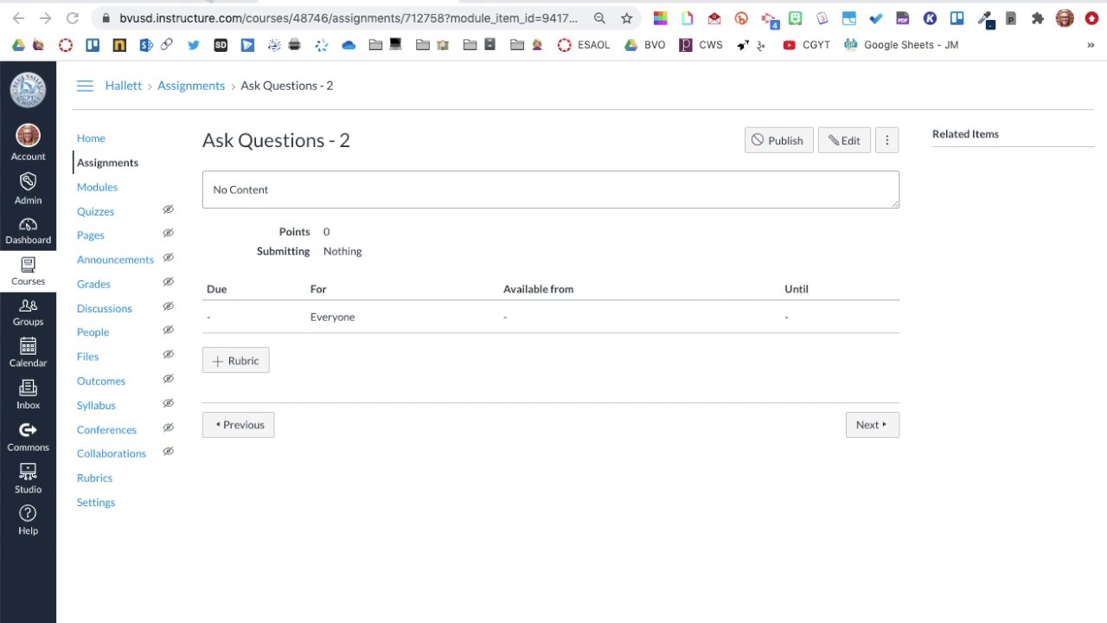
pyautogui.click(243, 0)
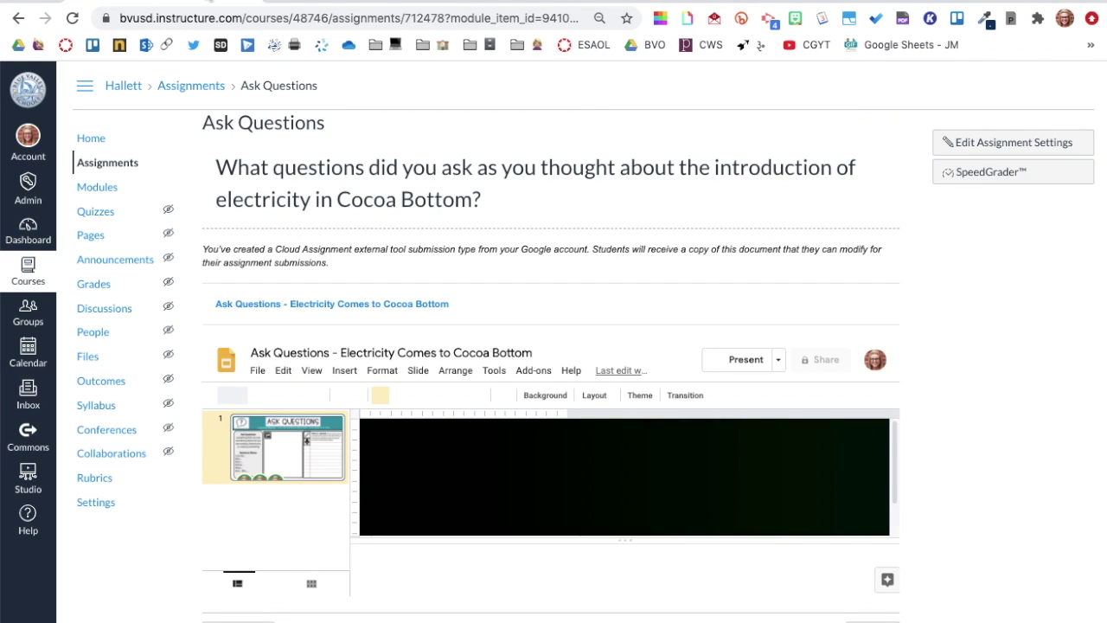
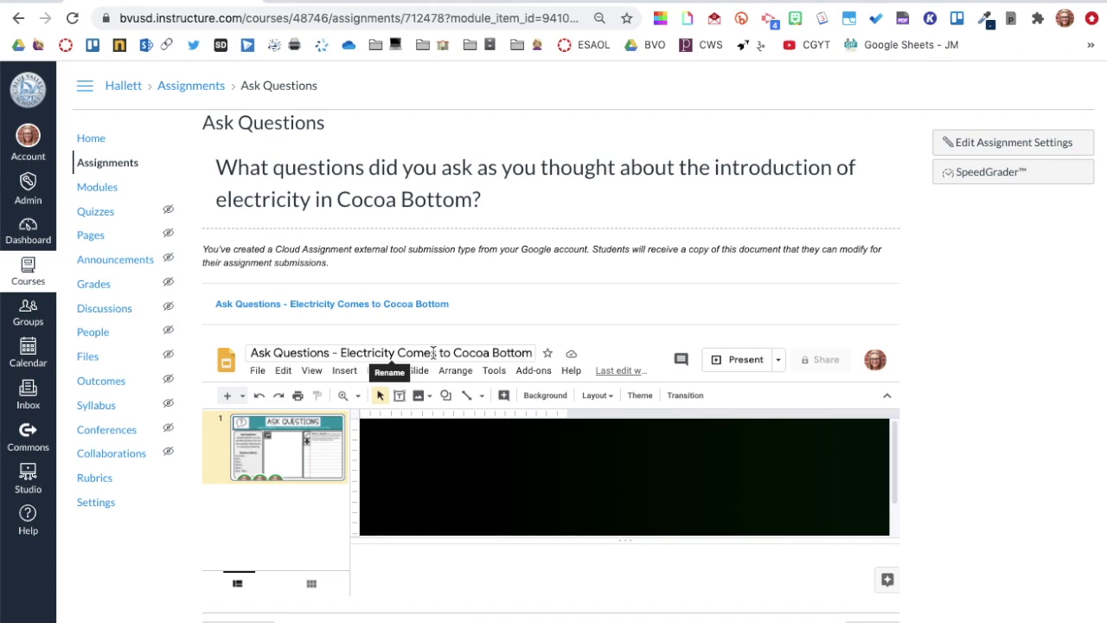
# - Copy the question about the introduction of electricity in Cocoa Bottom from the finished example into the description of Ask Questions - 2
pyautogui.moveTo(484, 210); pyautogui.dragTo(211, 167)
pyautogui.hotkey('ctrl', 'c')
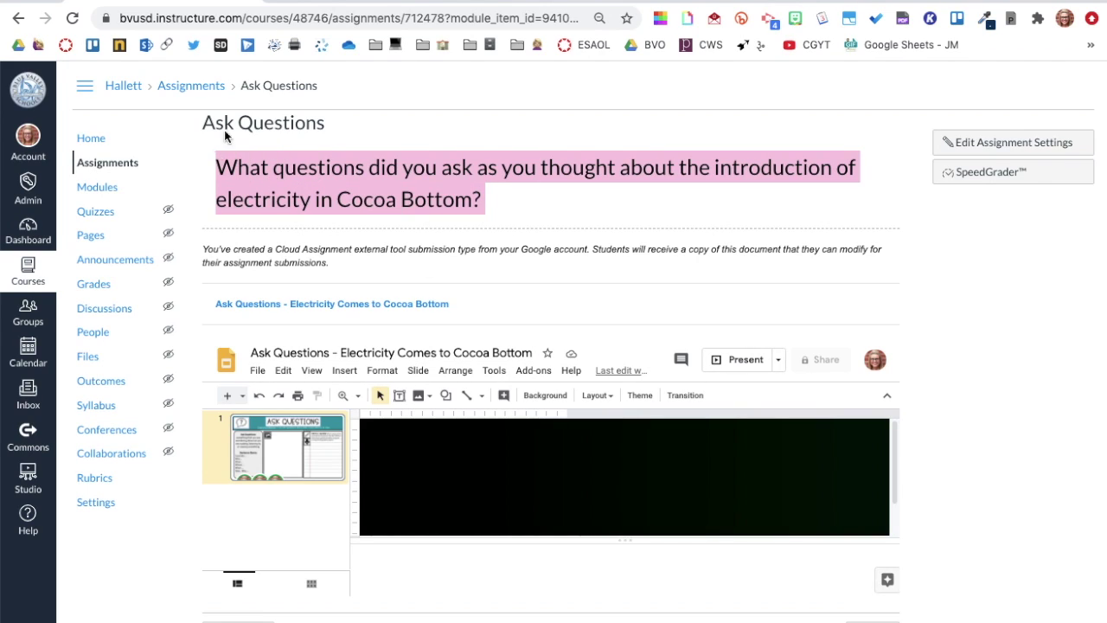
pyautogui.click(355, 3)
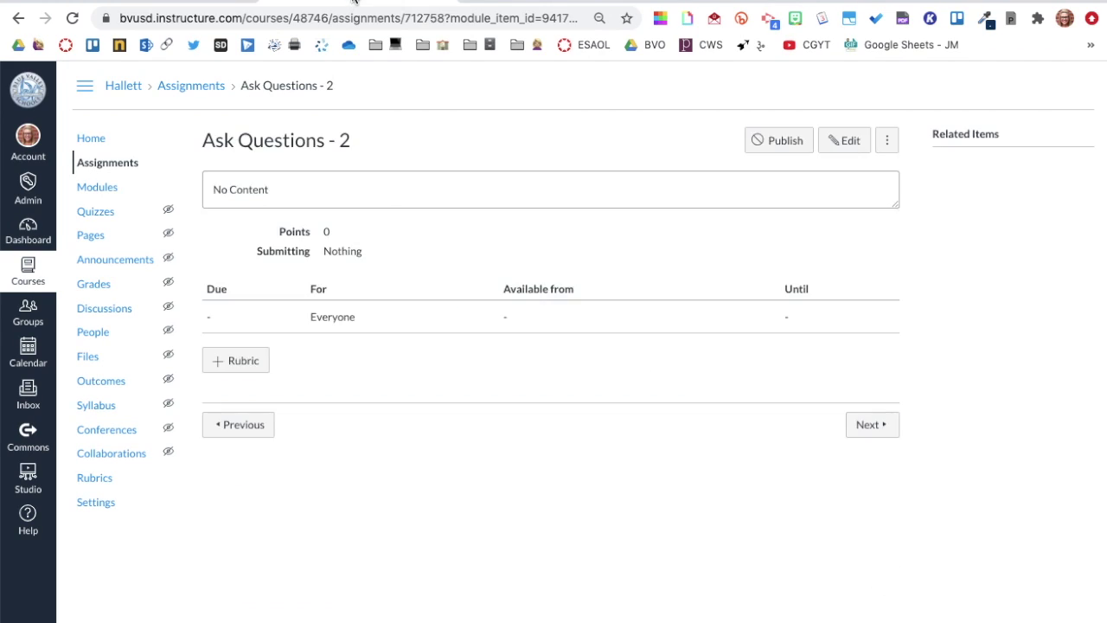
pyautogui.click(857, 145)
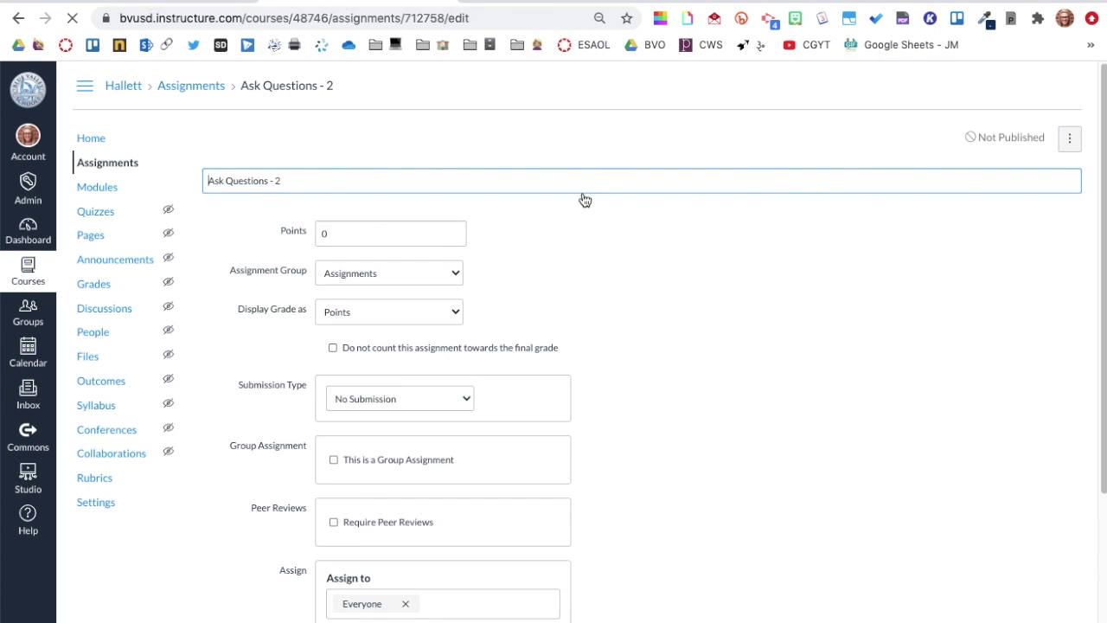
pyautogui.click(470, 248)
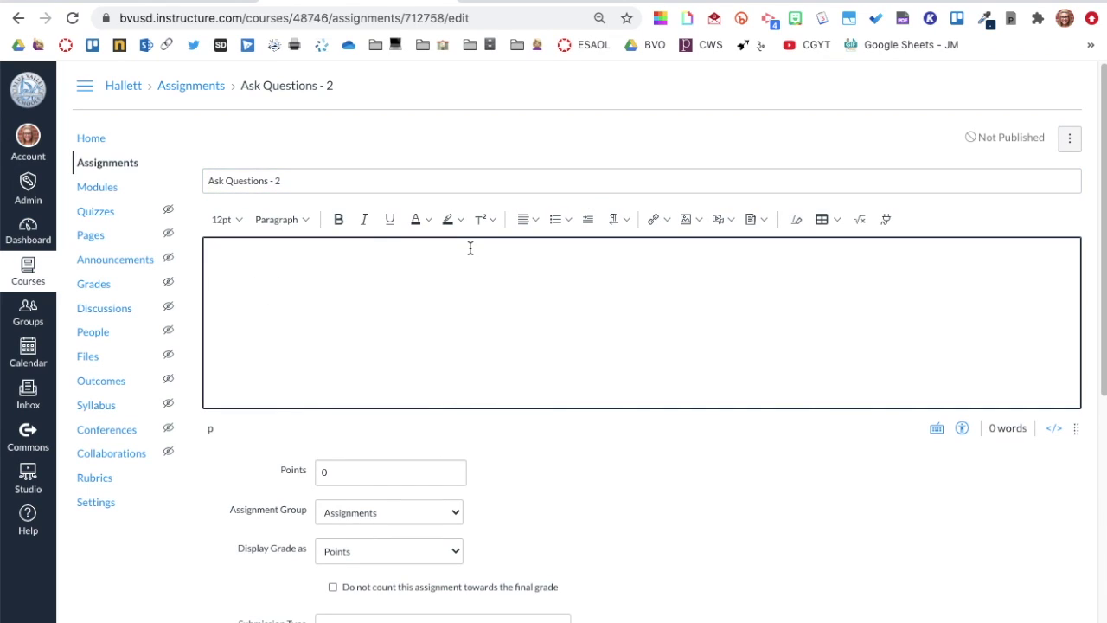
pyautogui.hotkey('ctrl', 'v')
# - Compare the pasted question with the finished example and set its font size to 24pt
pyautogui.hotkey('alt', 'Left')
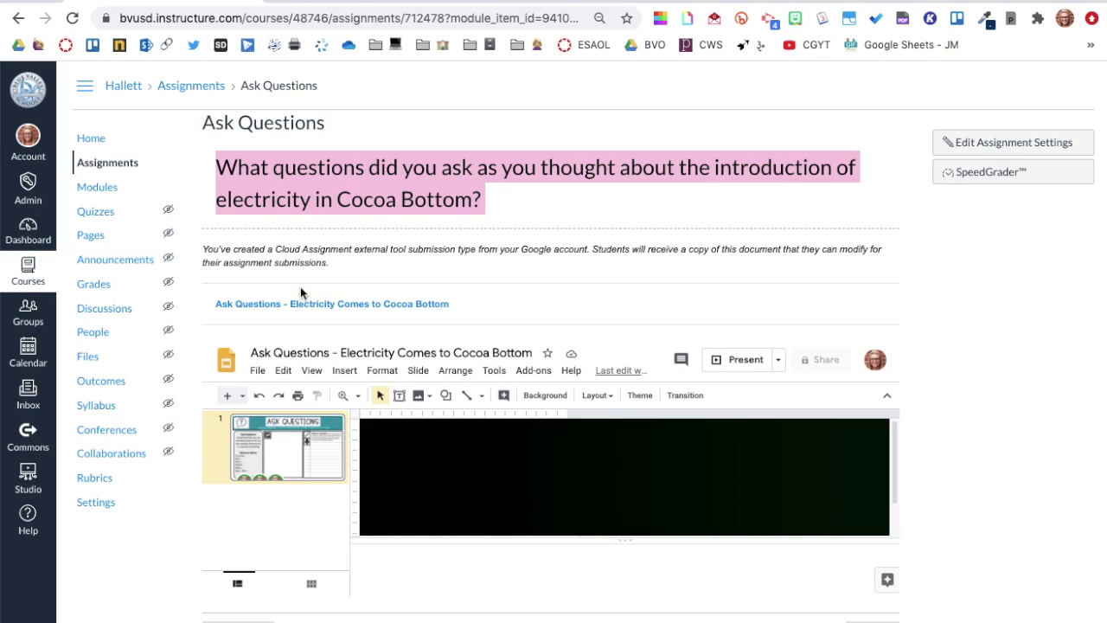
pyautogui.click(354, 6)
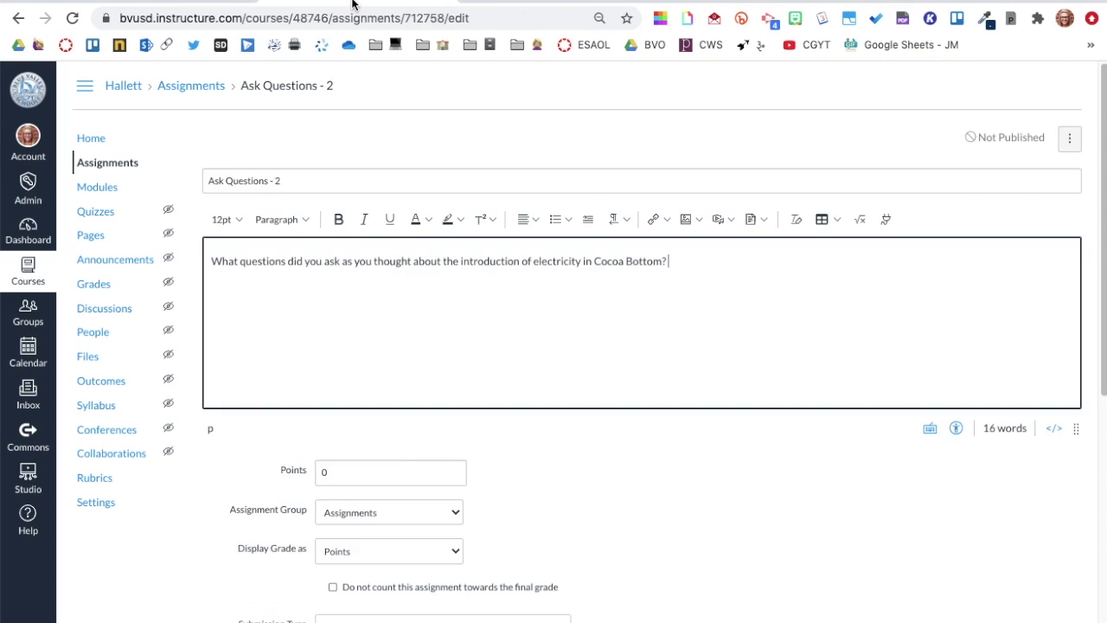
pyautogui.click(222, 219)
pyautogui.click(228, 352)
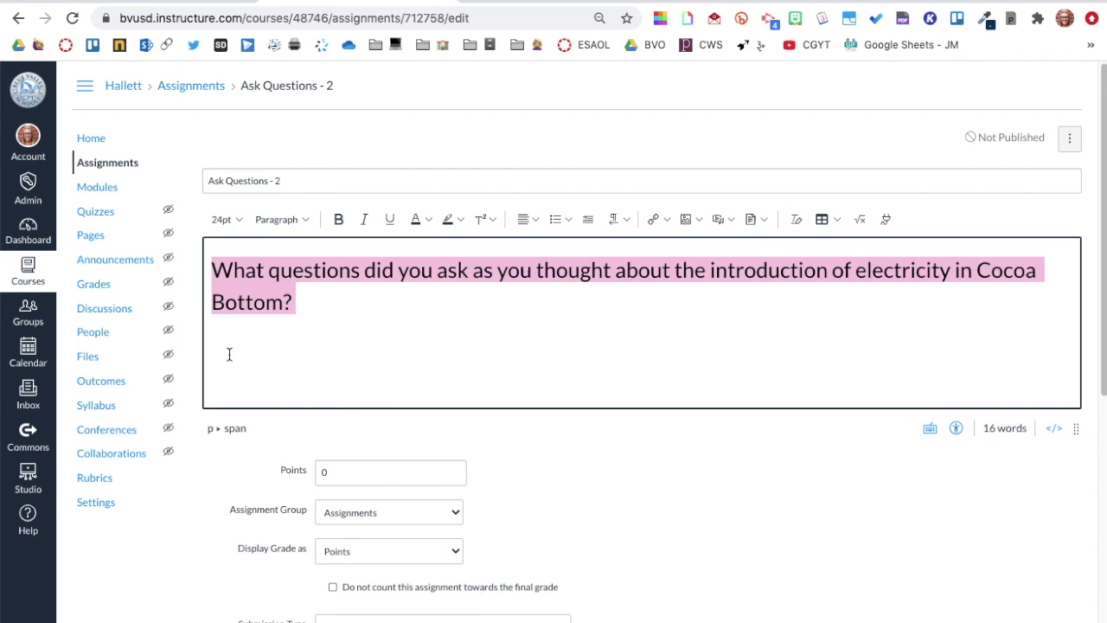
pyautogui.click(395, 355)
# - Set the assignment's submission type to External Tool and open the resource picker of Google Docs Cloud Assignment
pyautogui.scroll(-5, 567, 493)
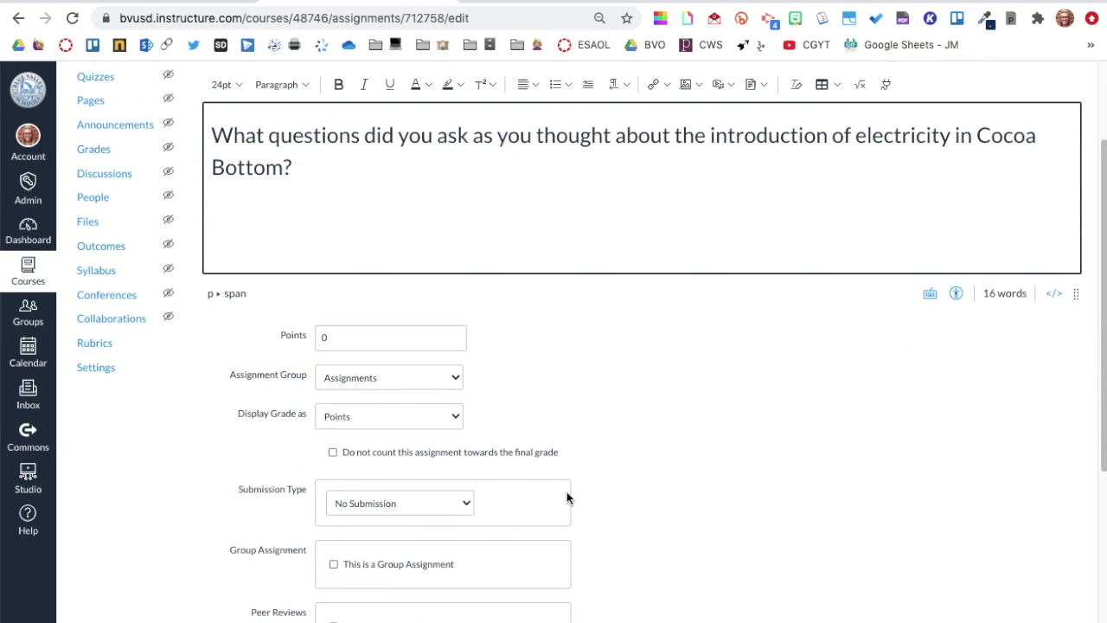
pyautogui.click(459, 362)
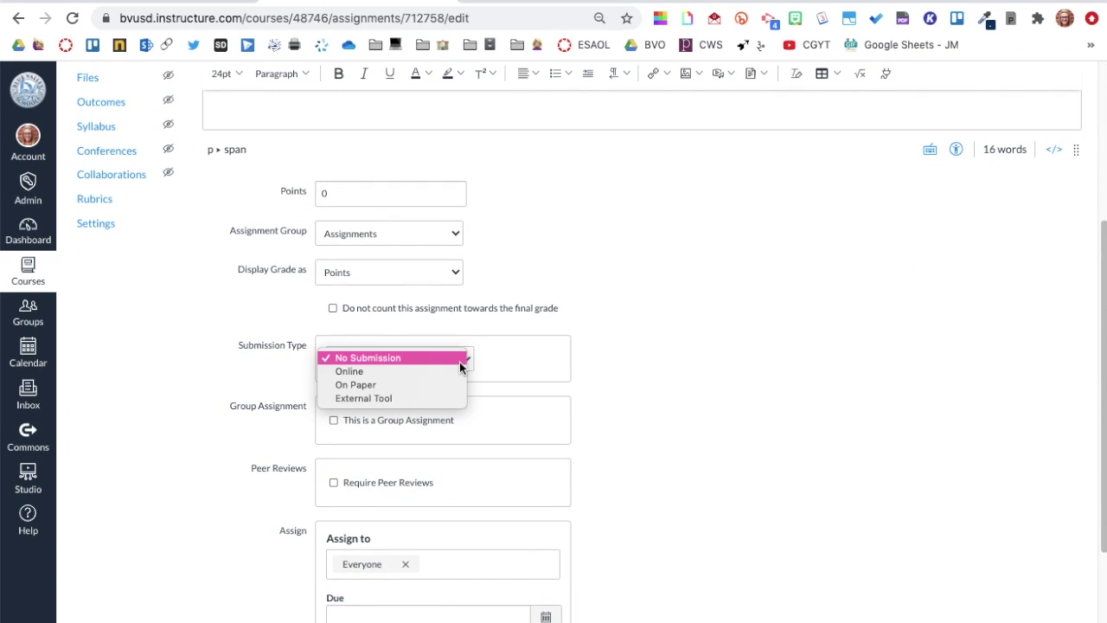
pyautogui.click(418, 395)
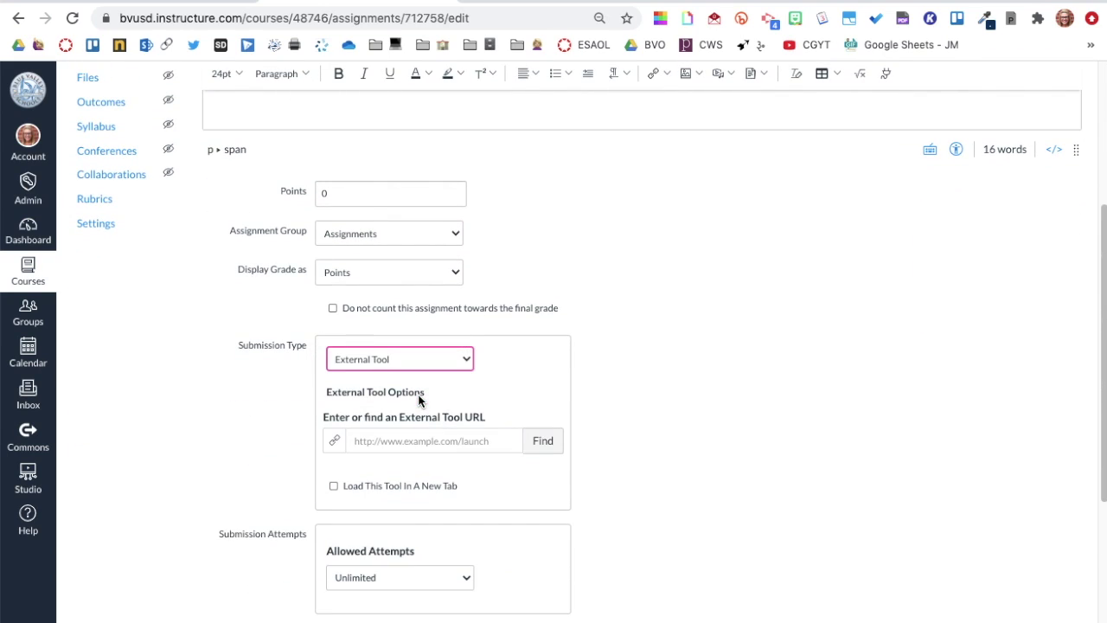
pyautogui.click(543, 442)
pyautogui.moveTo(641, 350); pyautogui.dragTo(645, 385)
pyautogui.click(547, 375)
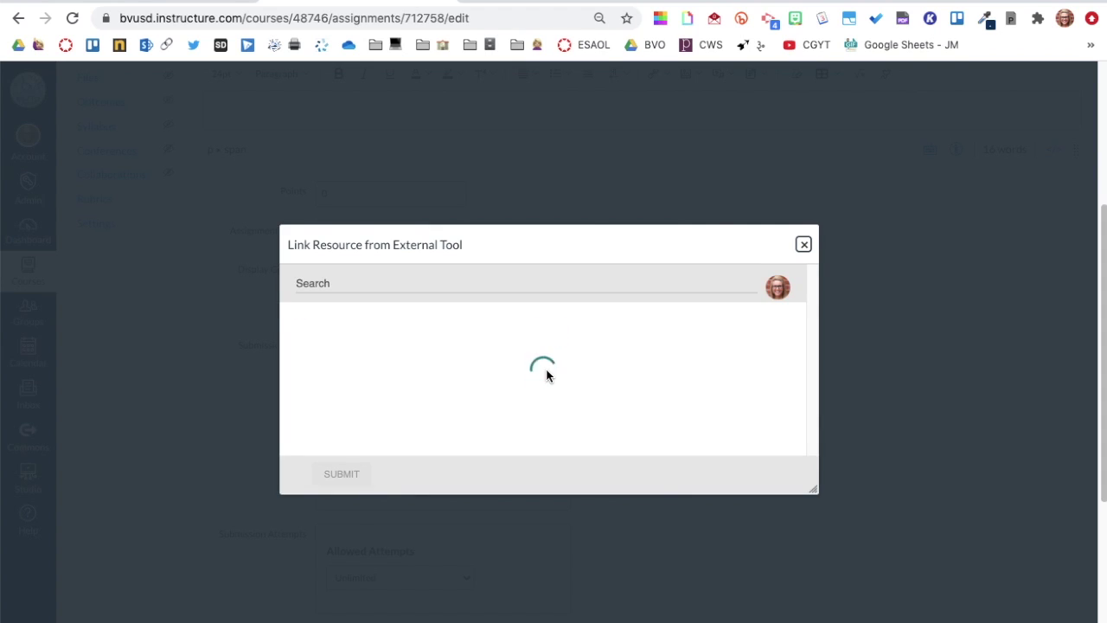
# - Find and link the file "Ask Questions - Electricity Comes to Cocoa Bottom" as the external tool resource, and save the assignment
pyautogui.click(439, 285)
pyautogui.write('ask')
pyautogui.click(454, 325)
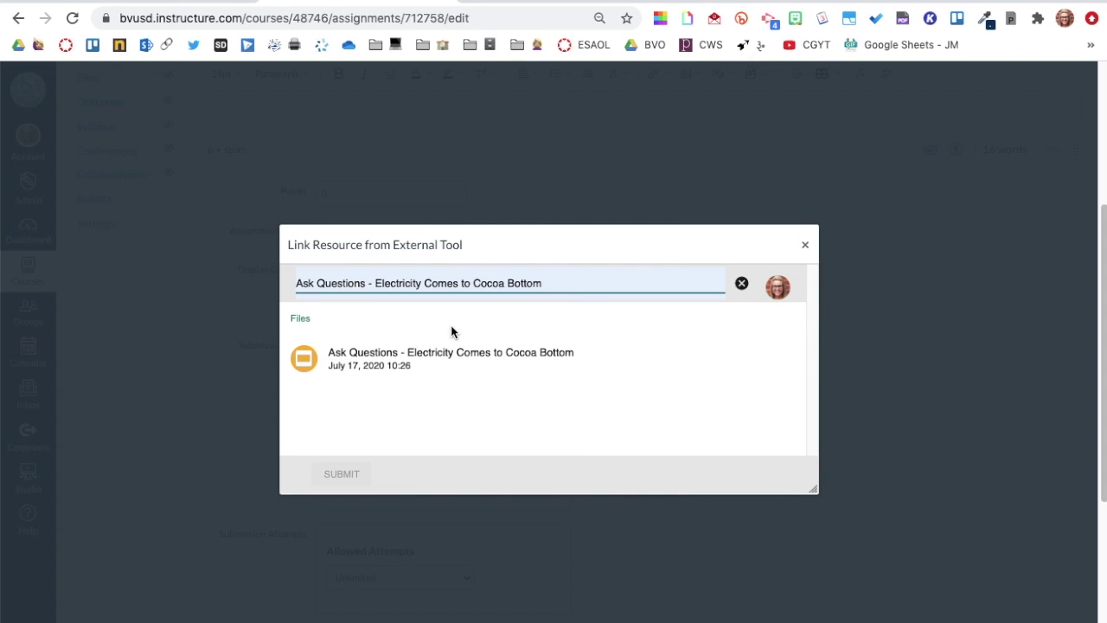
pyautogui.click(407, 362)
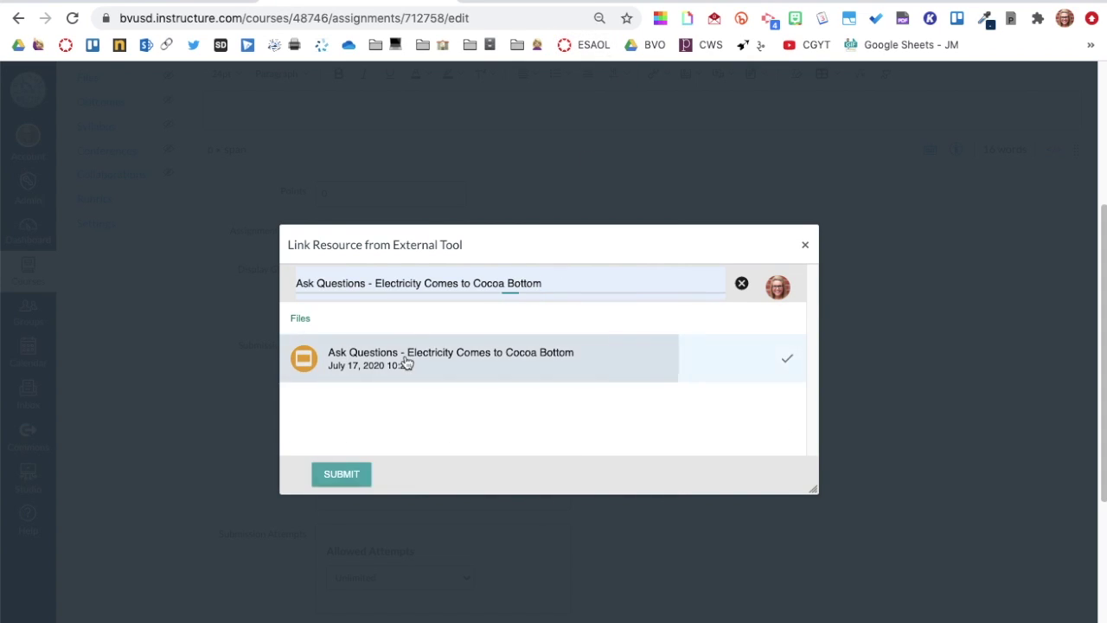
pyautogui.click(338, 472)
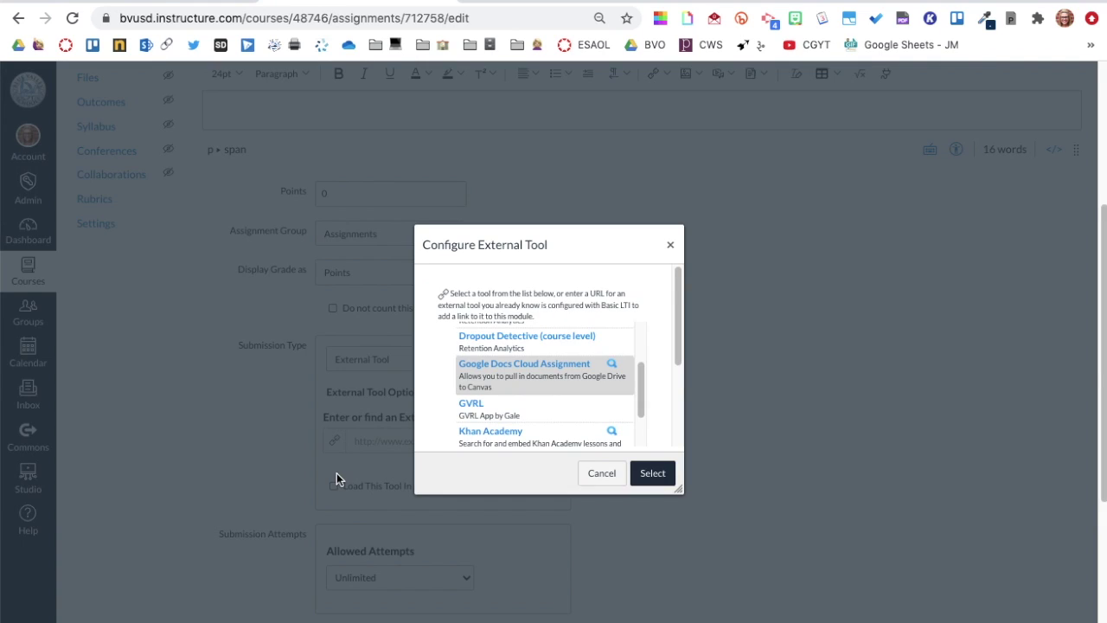
pyautogui.click(663, 474)
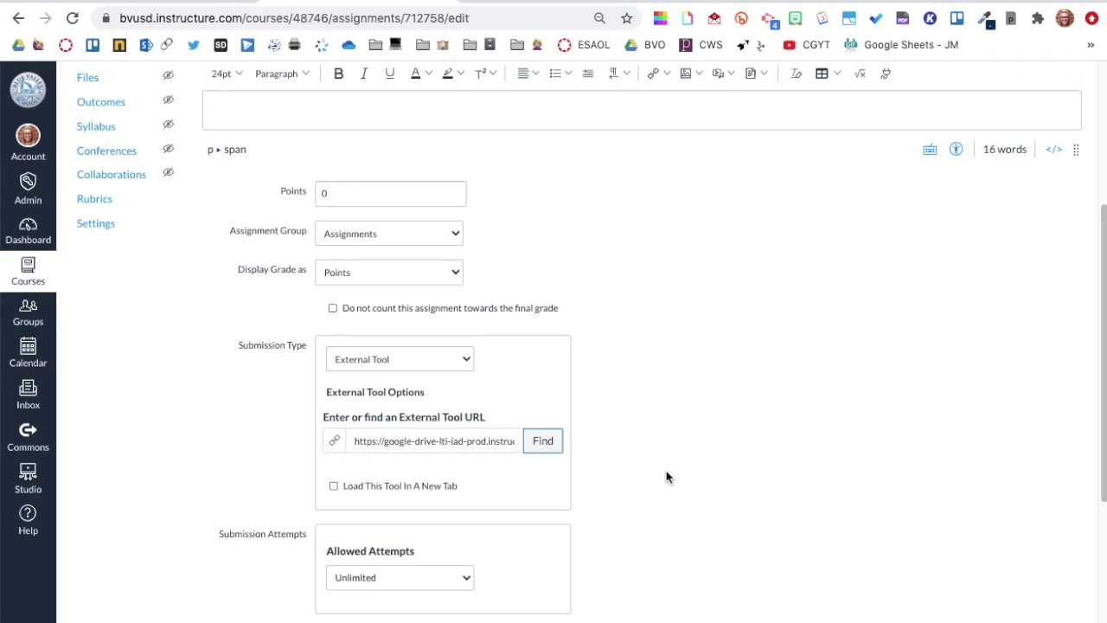
pyautogui.scroll(-5, 666, 473)
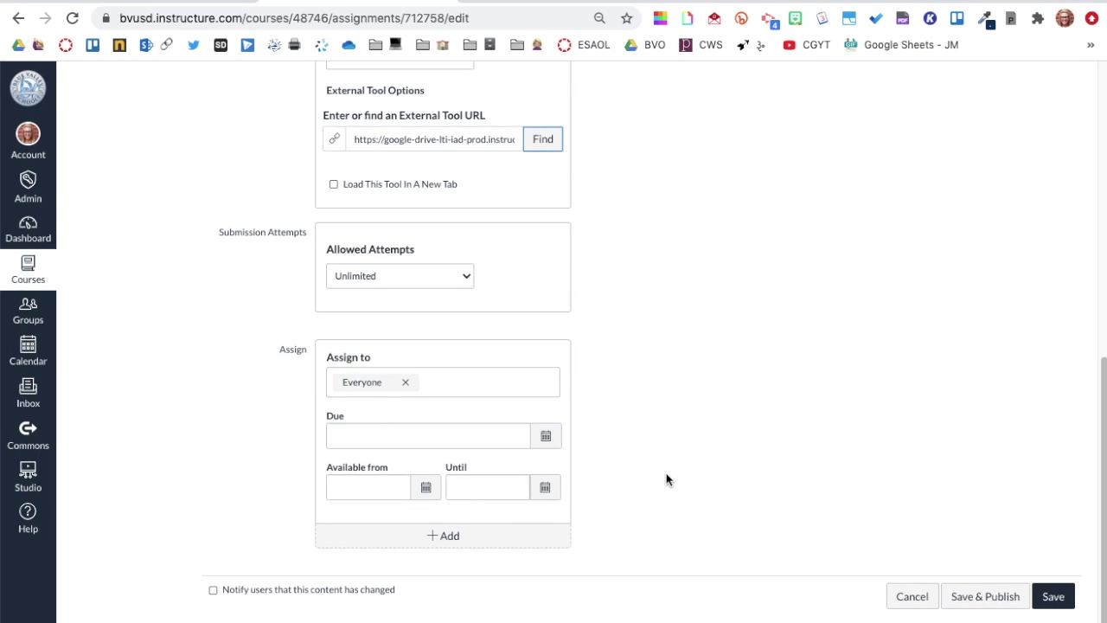
pyautogui.click(1054, 598)
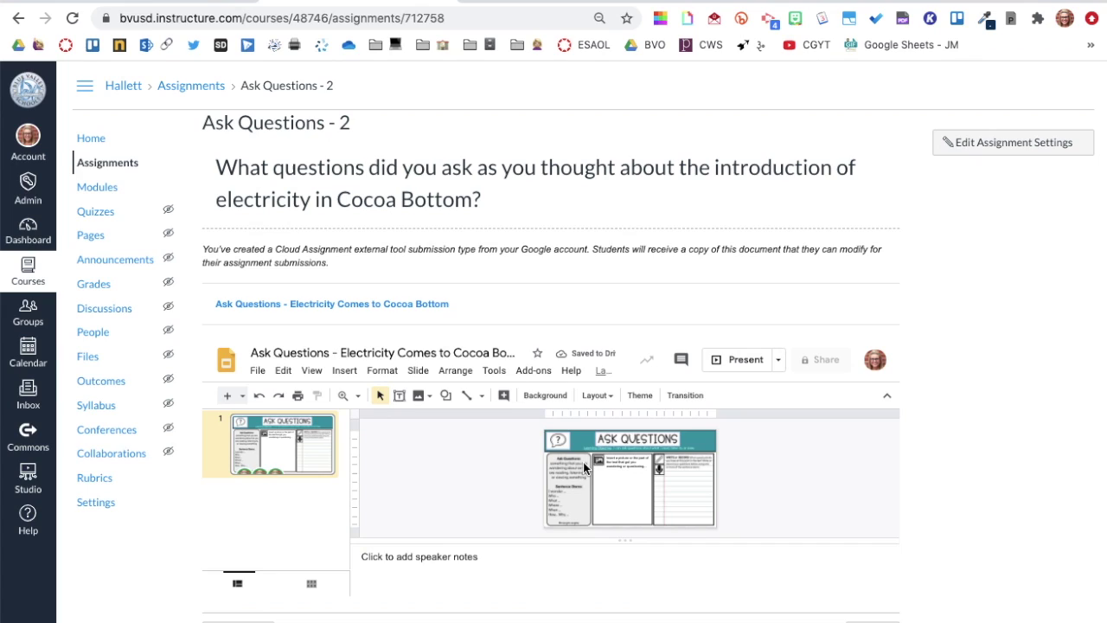
# - Open the linked Ask Questions slides from the assignment and review the source tweet and the Reading Comprehension Strategies_Student Work Slides template
pyautogui.click(362, 305)
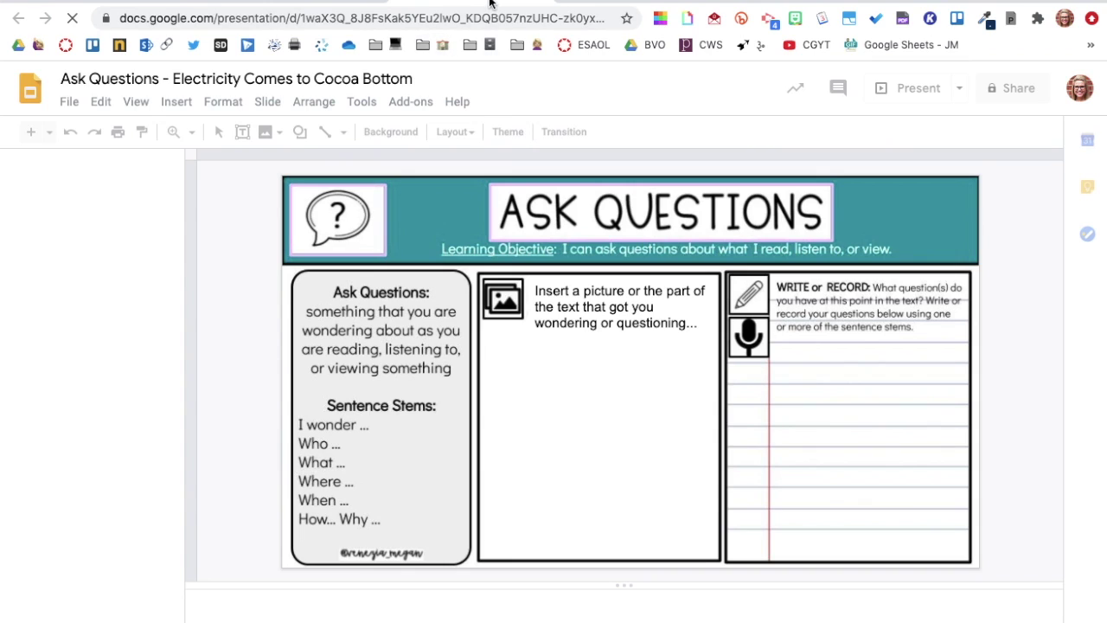
pyautogui.click(933, 4)
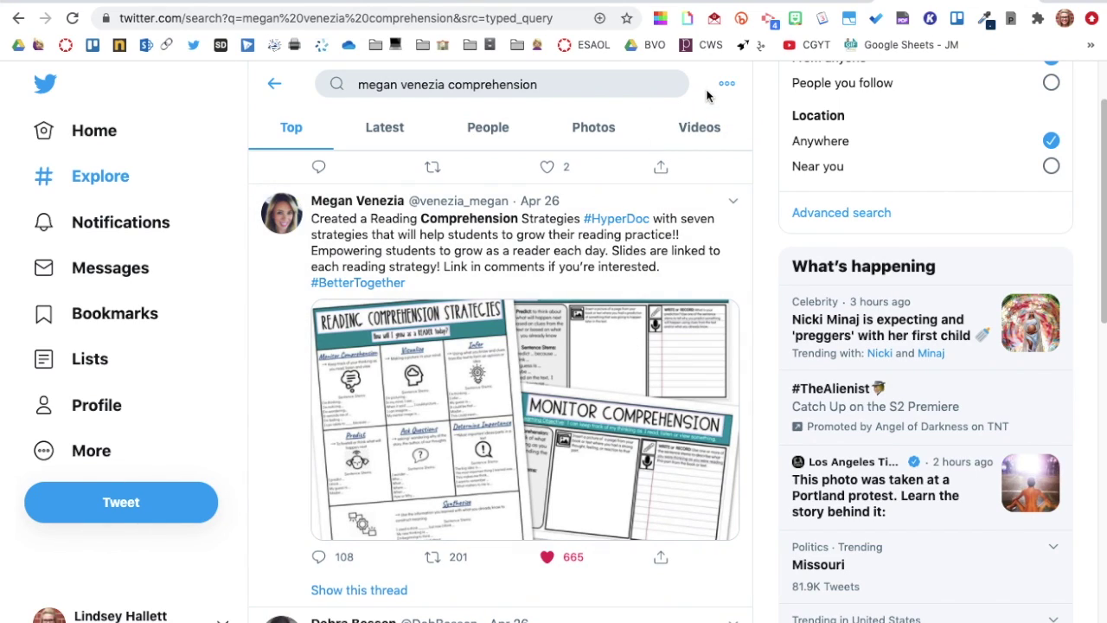
pyautogui.click(787, 3)
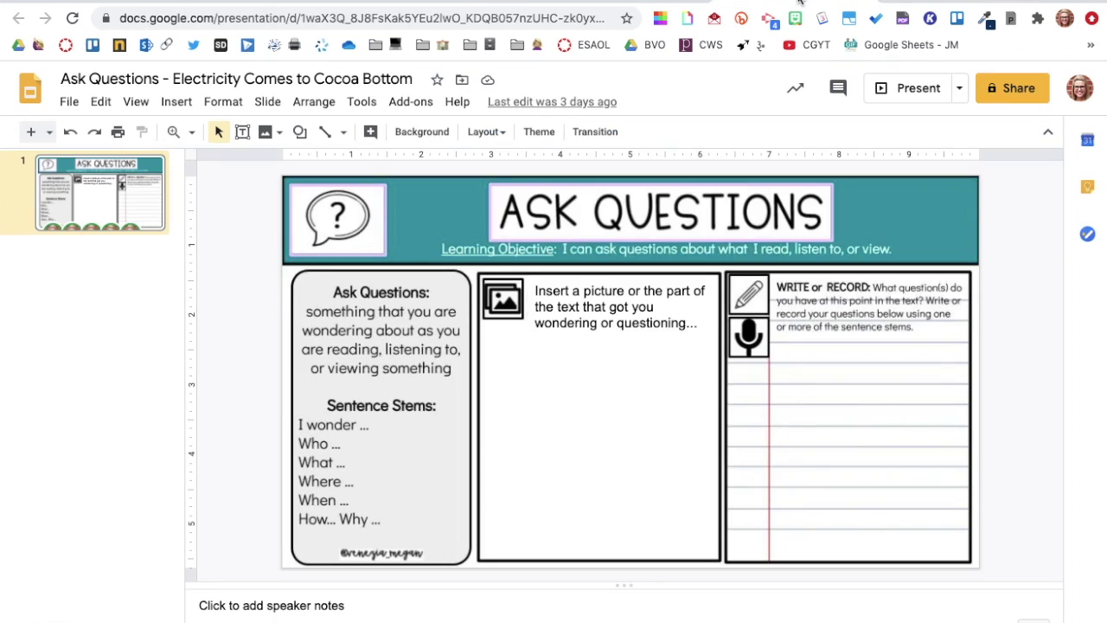
pyautogui.click(788, 2)
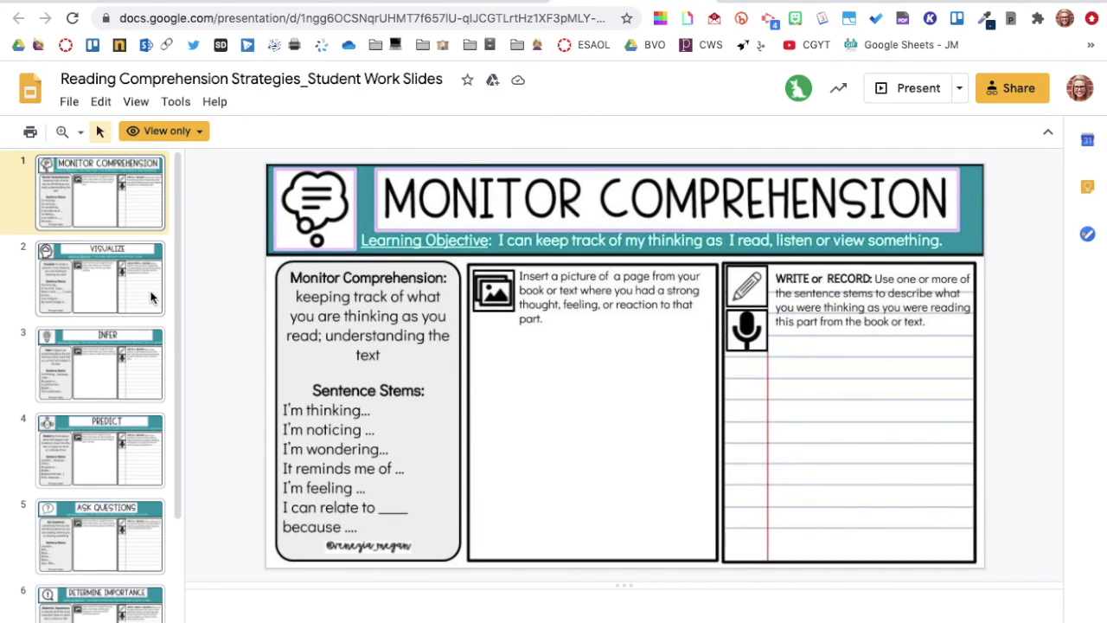
pyautogui.scroll(-3, 150, 297)
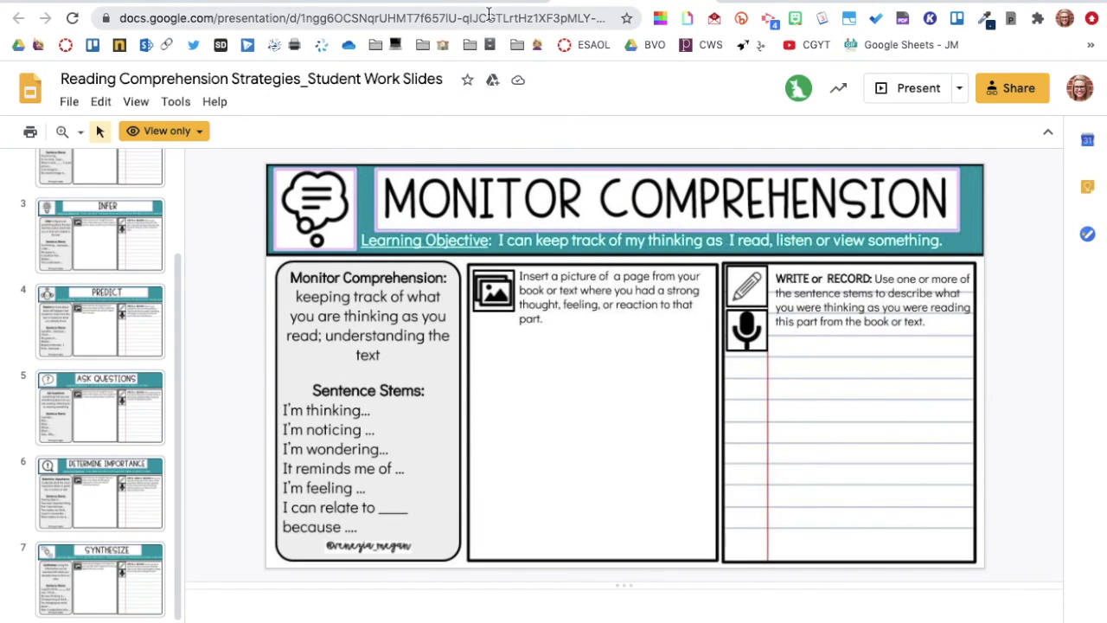
pyautogui.click(776, 3)
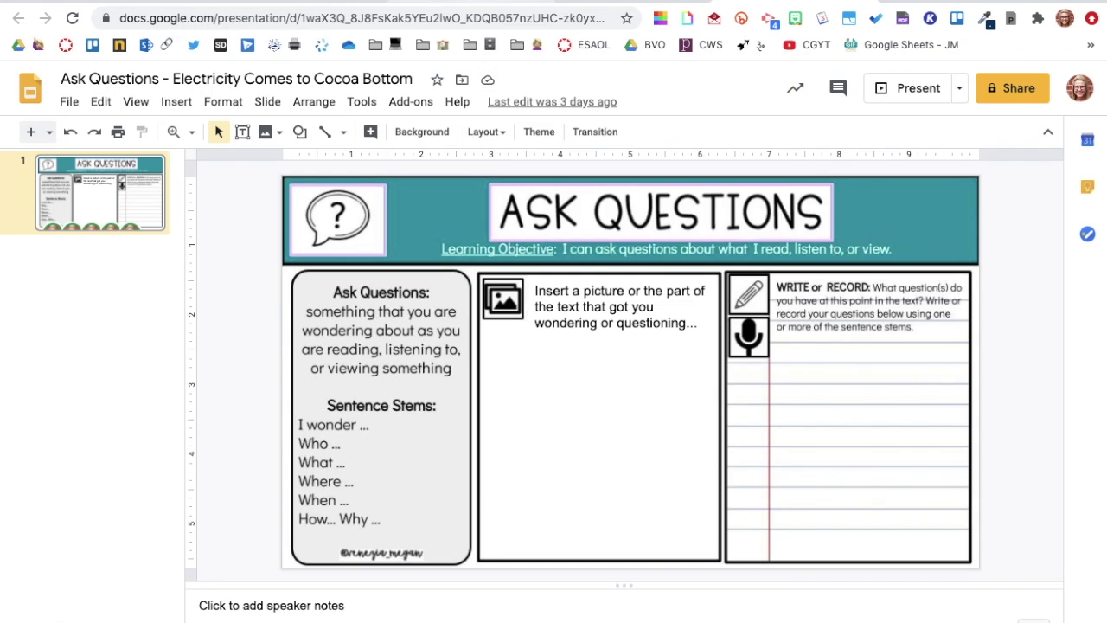
# - Preview the finished Electricity & Asking Questions Exit Ticket quiz and examine questions 1 to 3, including the poem link and learning-target self-rating
pyautogui.hotkey('ctrl', 'Tab')
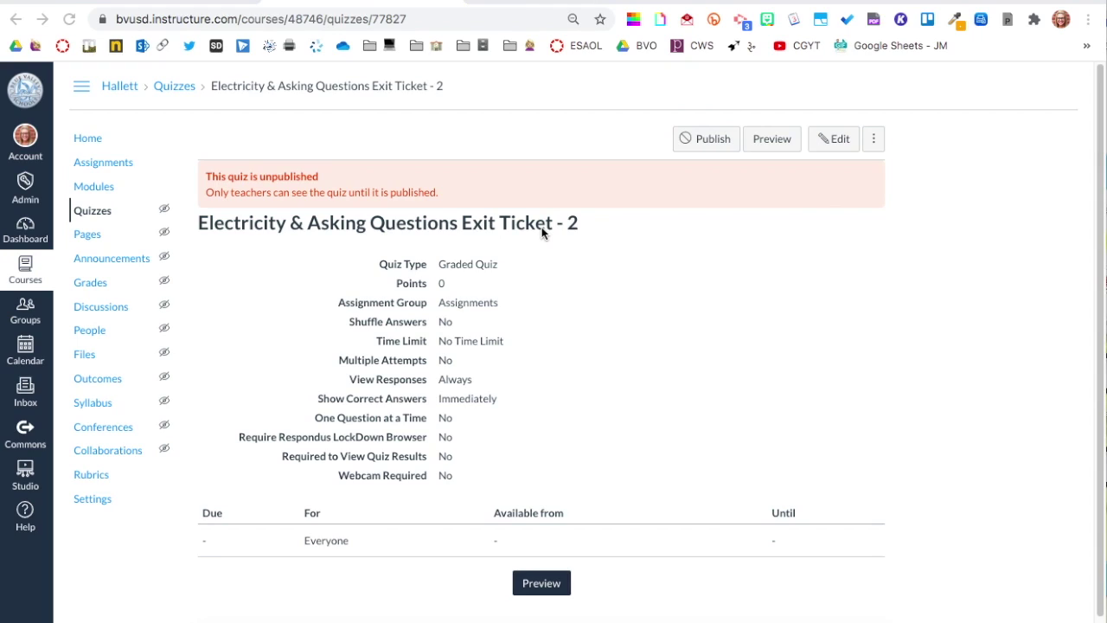
pyautogui.click(160, 2)
pyautogui.click(772, 148)
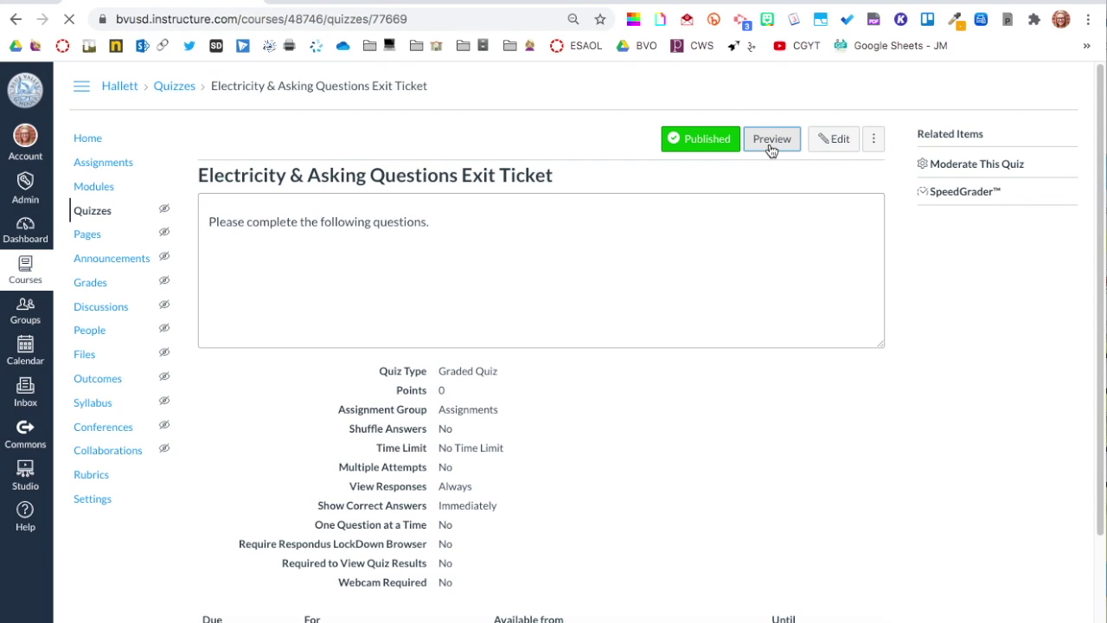
pyautogui.scroll(-1, 771, 152)
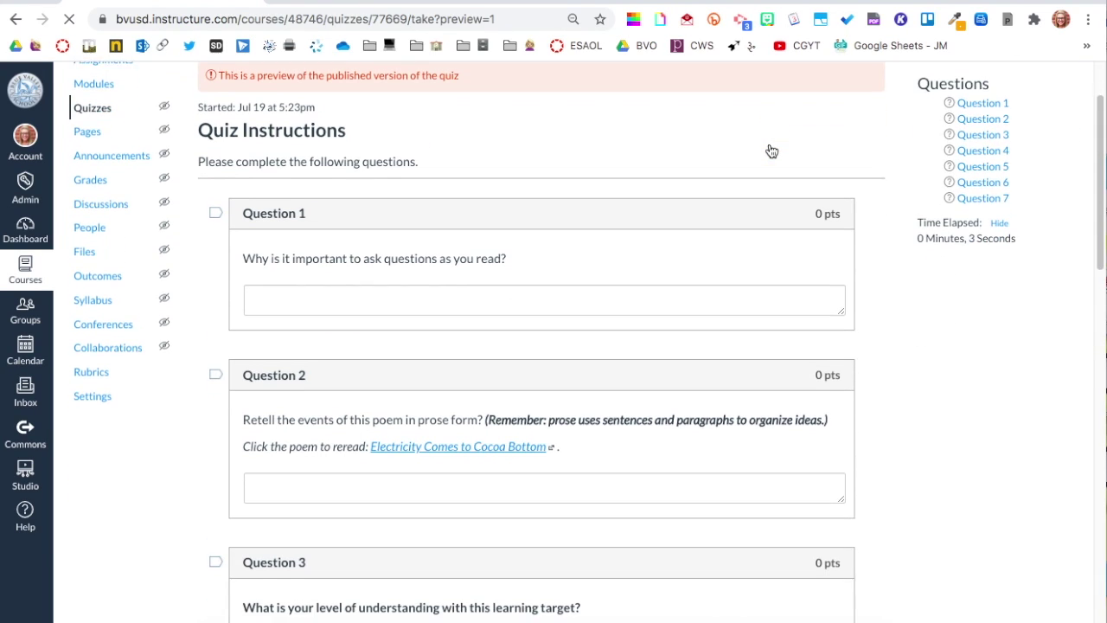
pyautogui.scroll(-2, 771, 152)
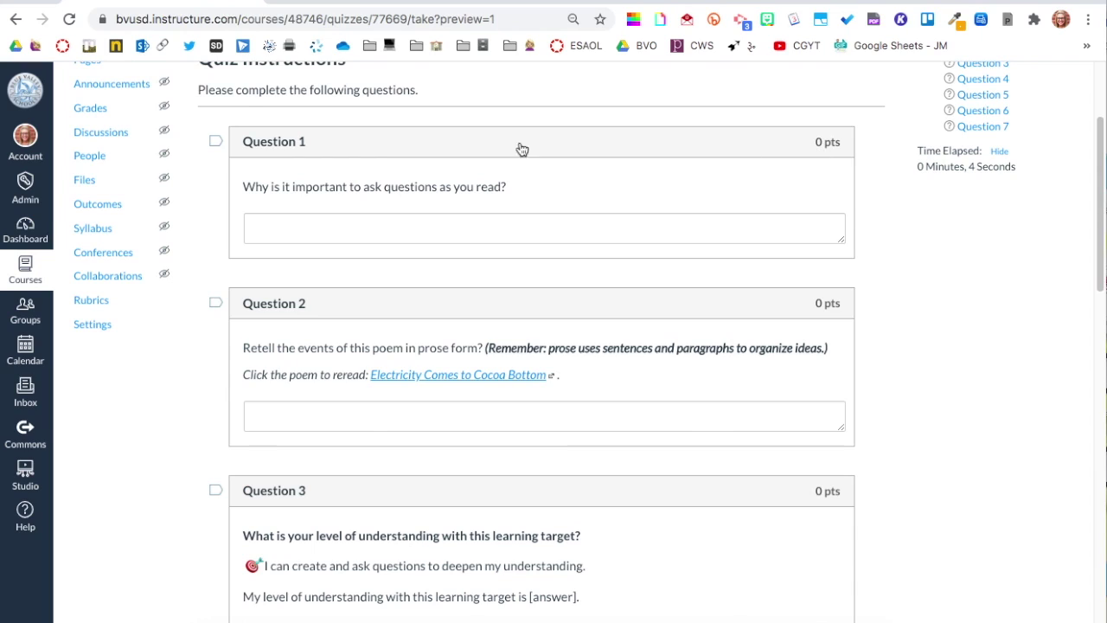
pyautogui.scroll(-2, 379, 201)
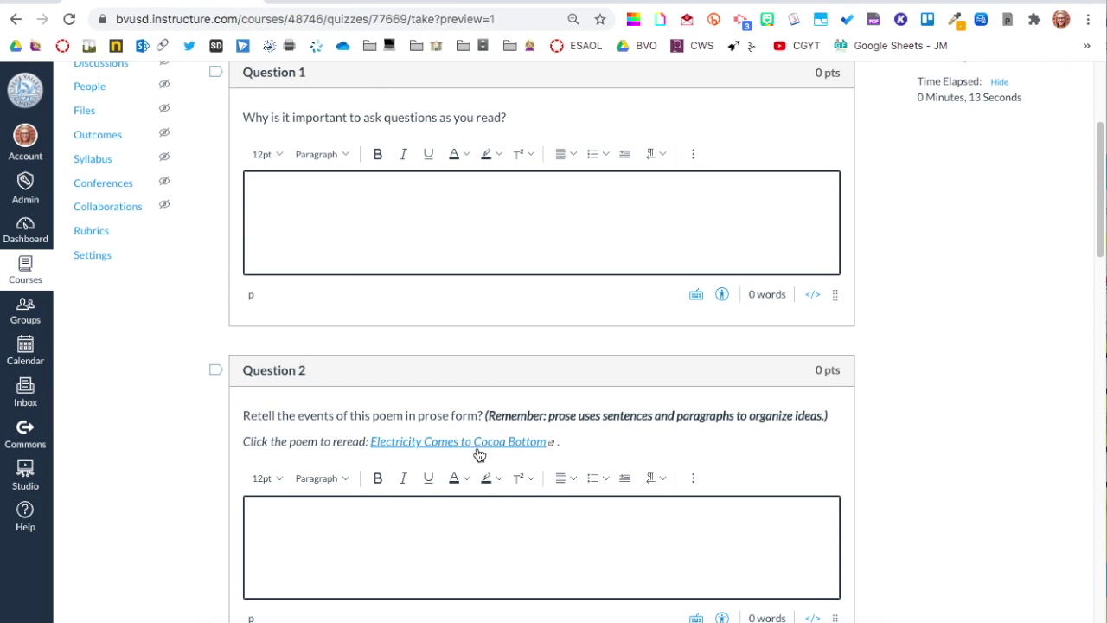
pyautogui.scroll(-1, 478, 451)
pyautogui.scroll(-1, 478, 452)
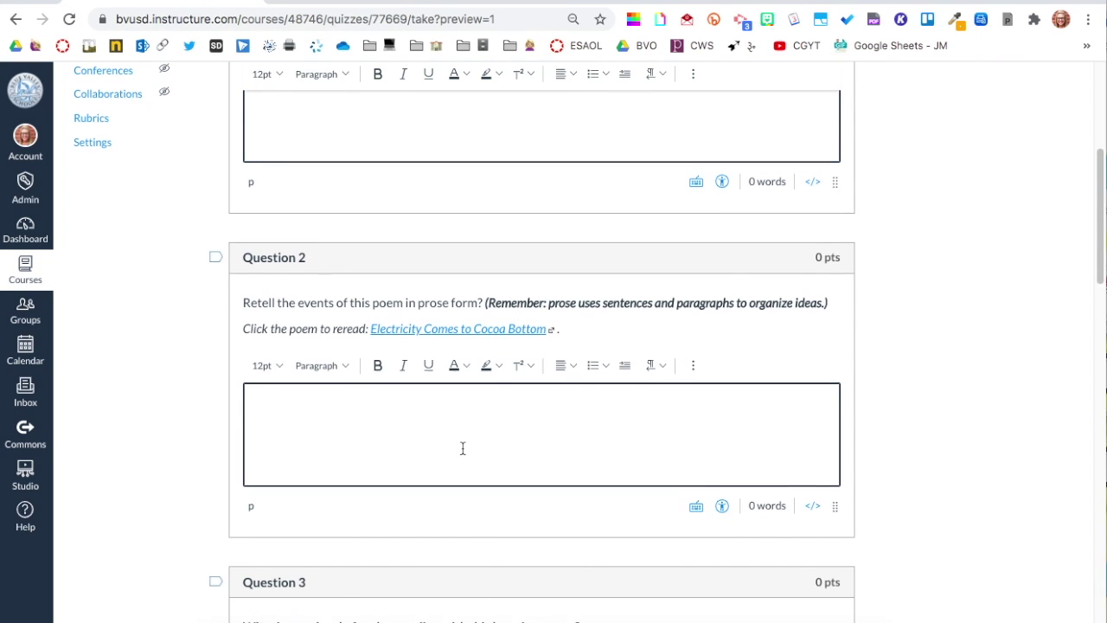
pyautogui.scroll(-2, 467, 450)
pyautogui.scroll(-2, 462, 447)
pyautogui.scroll(-2, 462, 447)
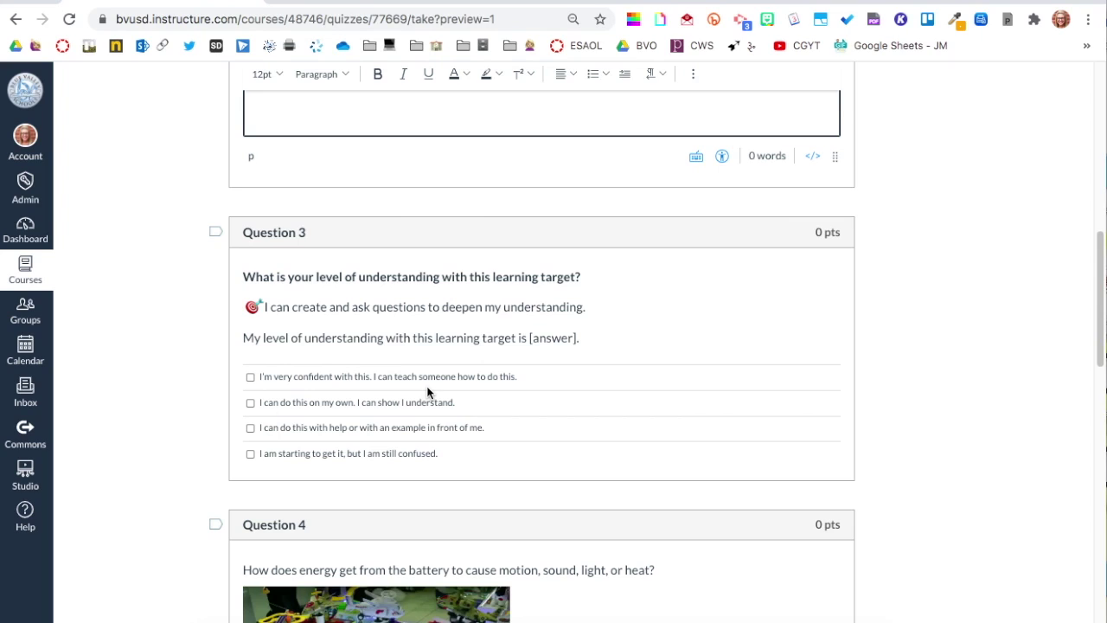
# - Examine questions 4 to 7 of the previewed exit ticket, including the video question, the true/false item and the final open question
pyautogui.scroll(-4, 585, 381)
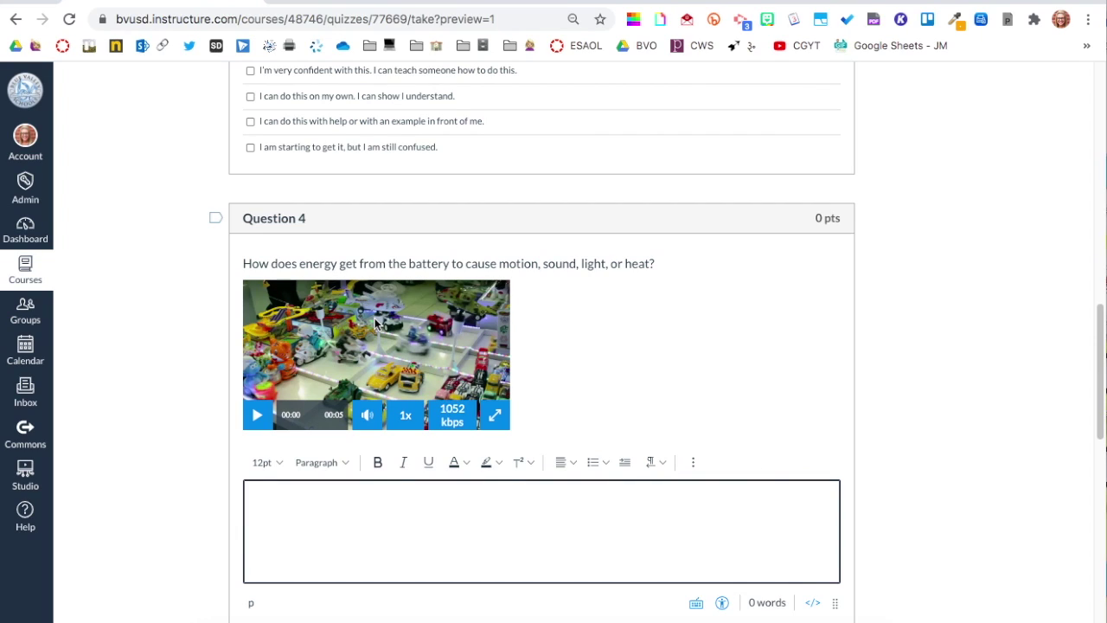
pyautogui.scroll(-1, 376, 323)
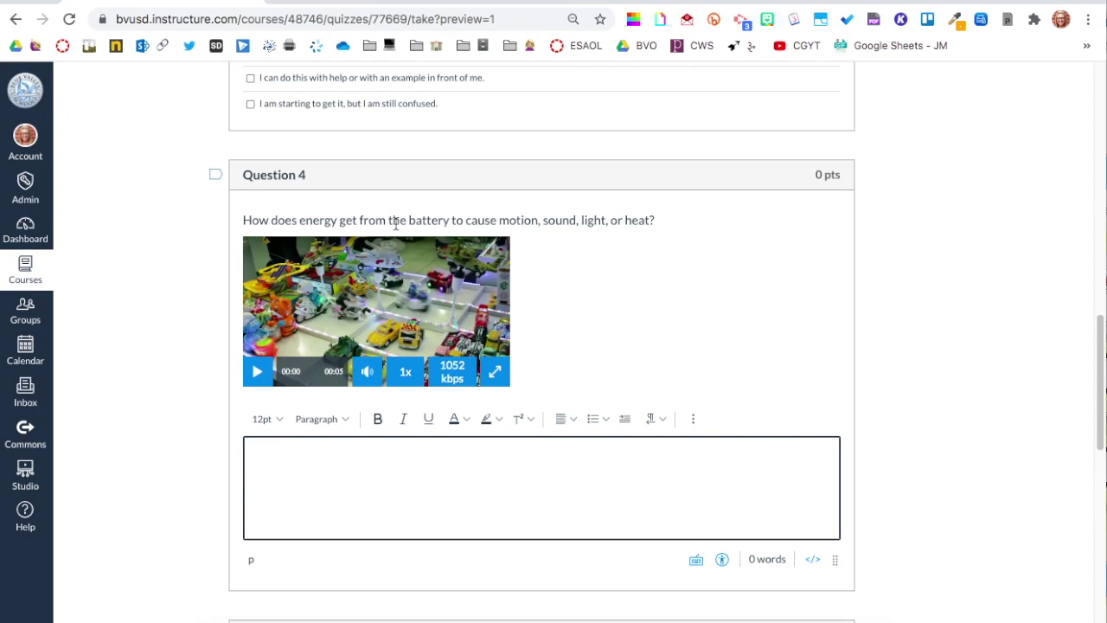
pyautogui.scroll(-3, 395, 223)
pyautogui.scroll(-2, 395, 224)
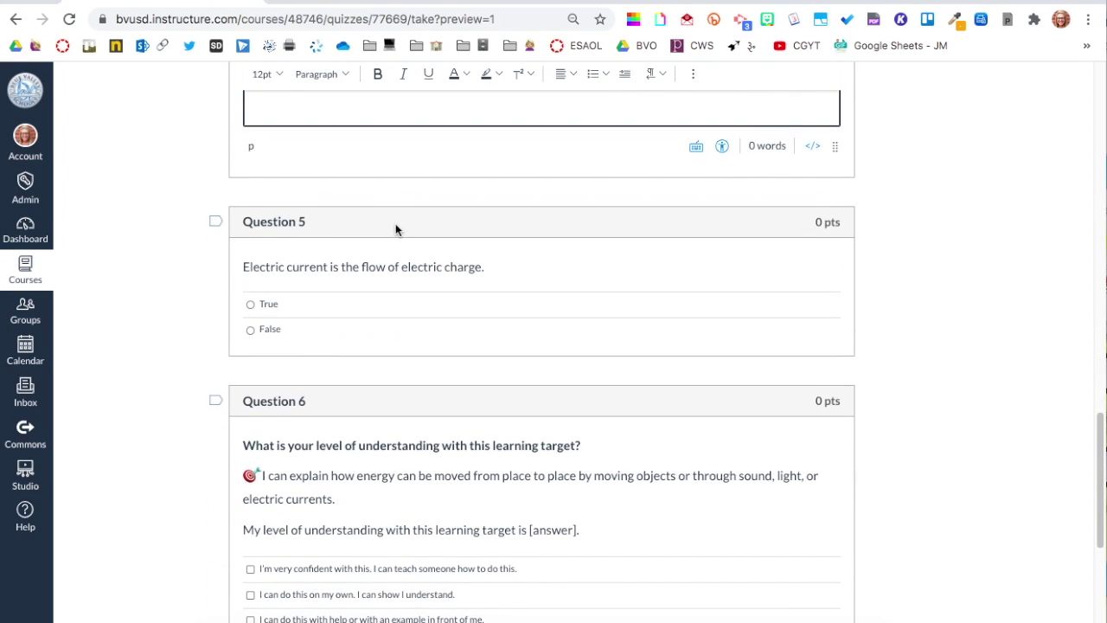
pyautogui.scroll(-1, 395, 224)
pyautogui.scroll(-1, 395, 230)
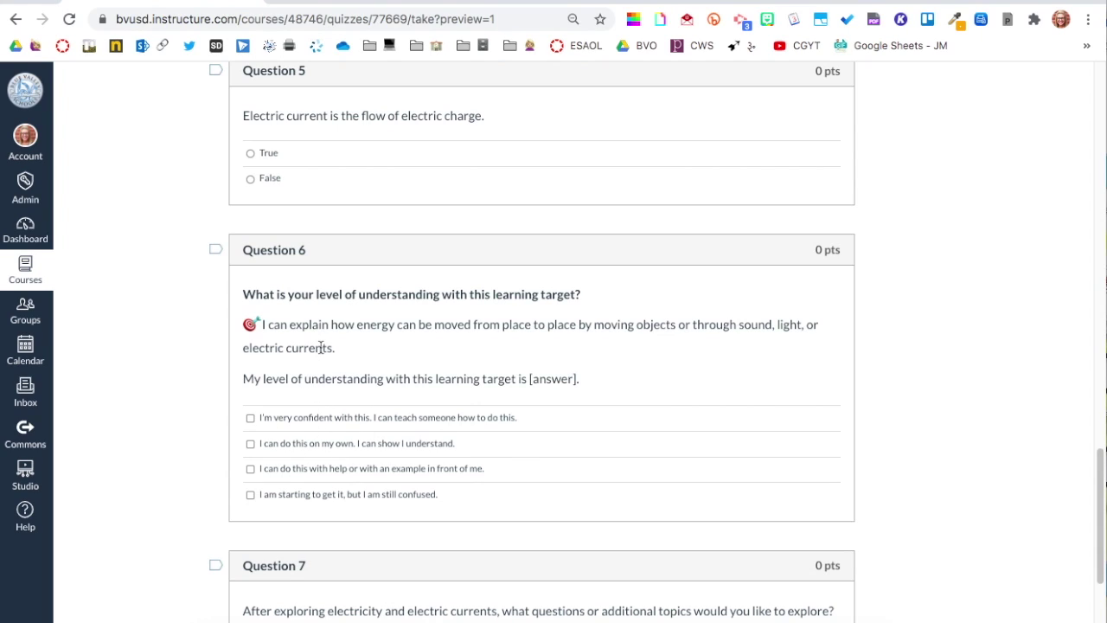
pyautogui.scroll(-3, 325, 351)
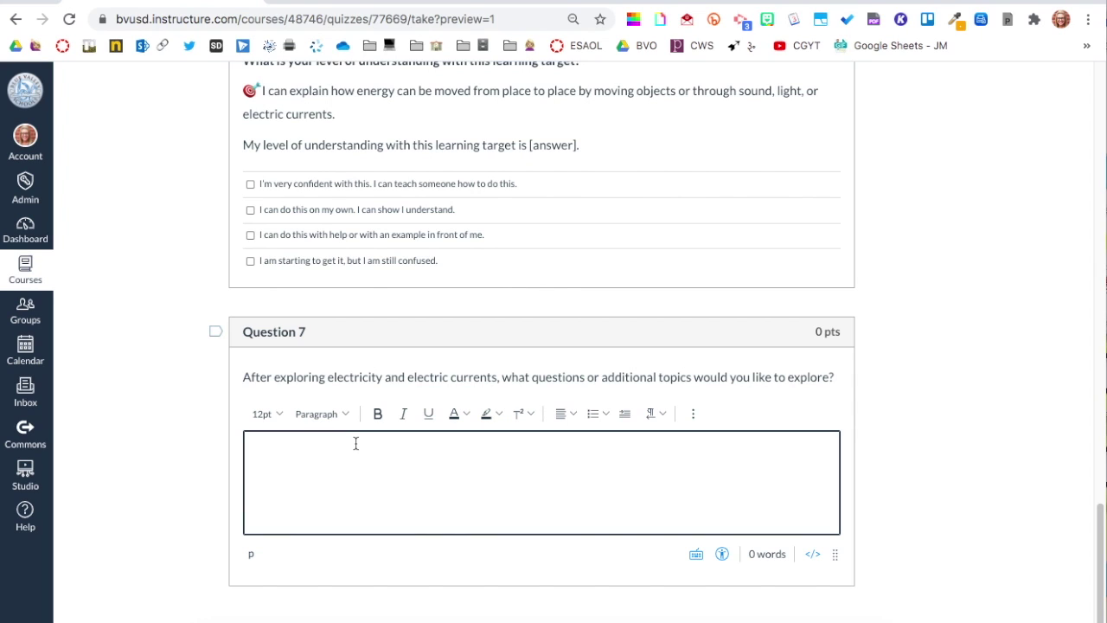
# - Open the unpublished Electricity & Asking Questions Exit Ticket - 2 quiz for editing and enter the instructions "Type directions here."
pyautogui.scroll(-1, 811, 425)
pyautogui.scroll(6, 811, 425)
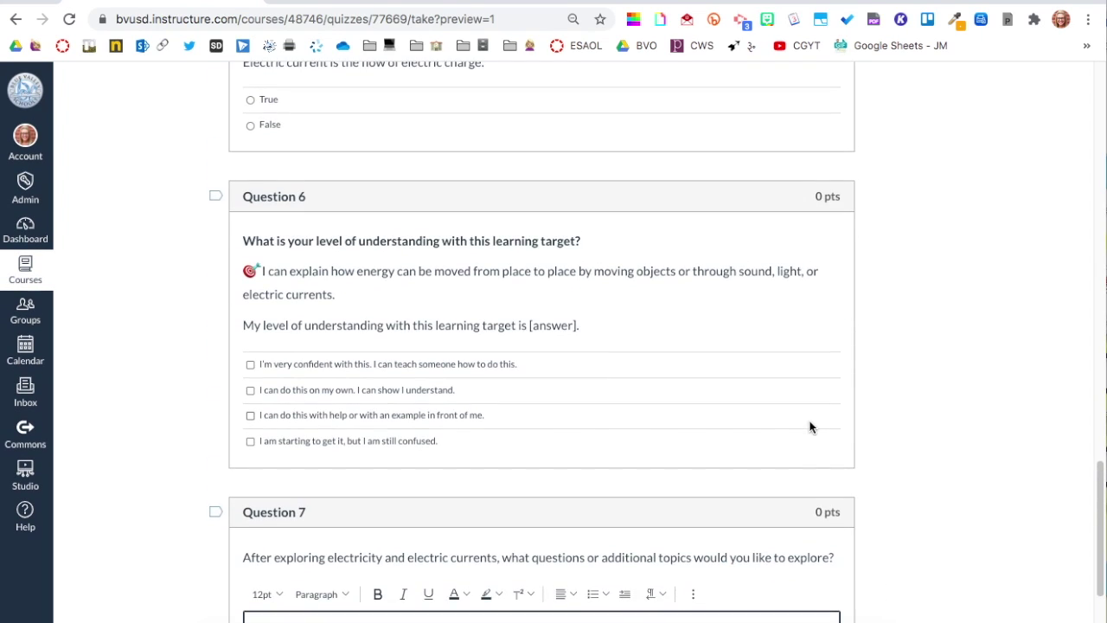
pyautogui.scroll(15, 811, 424)
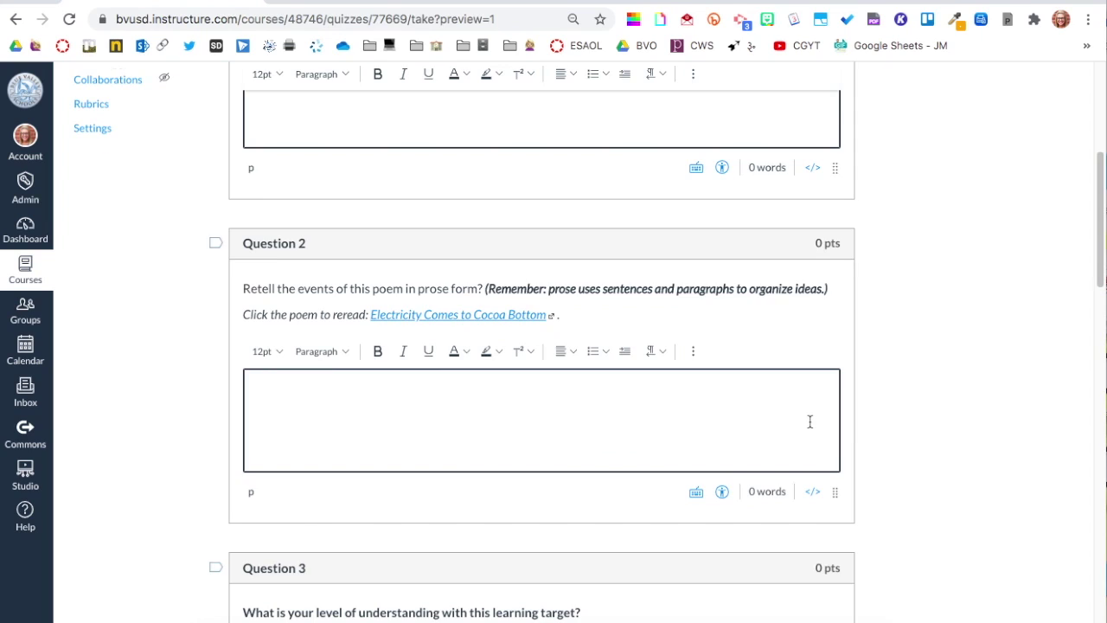
pyautogui.scroll(1, 810, 421)
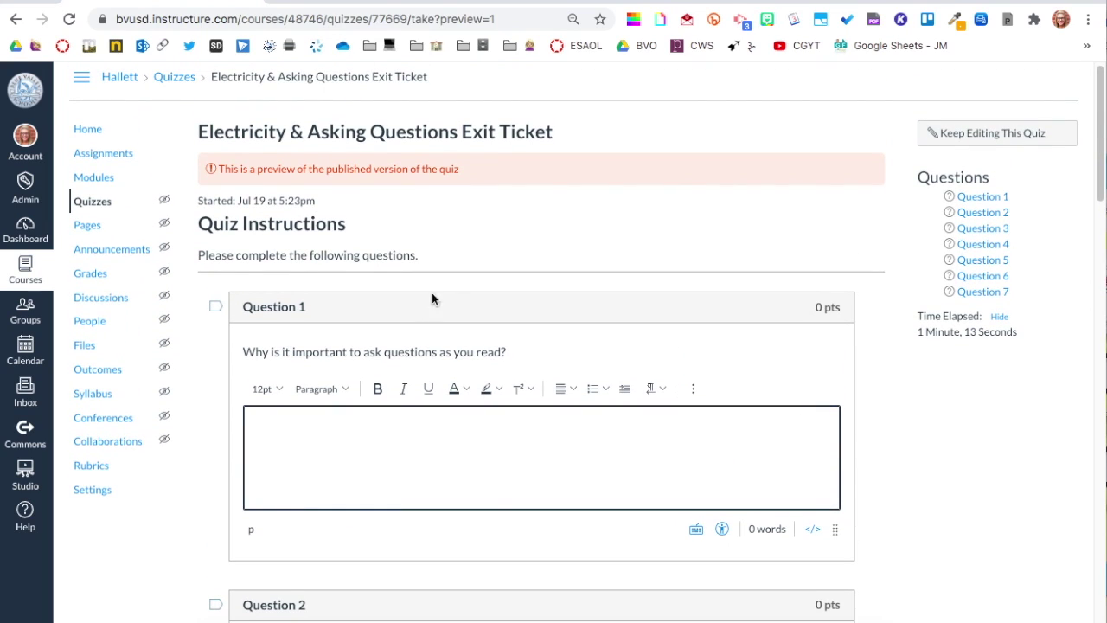
pyautogui.click(387, 2)
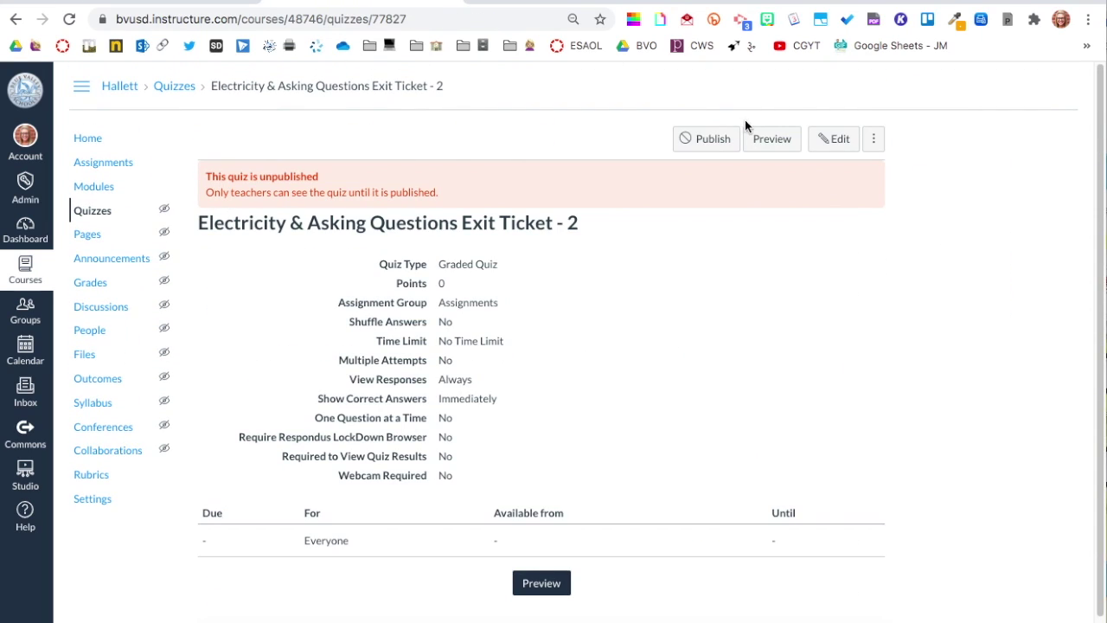
pyautogui.click(836, 140)
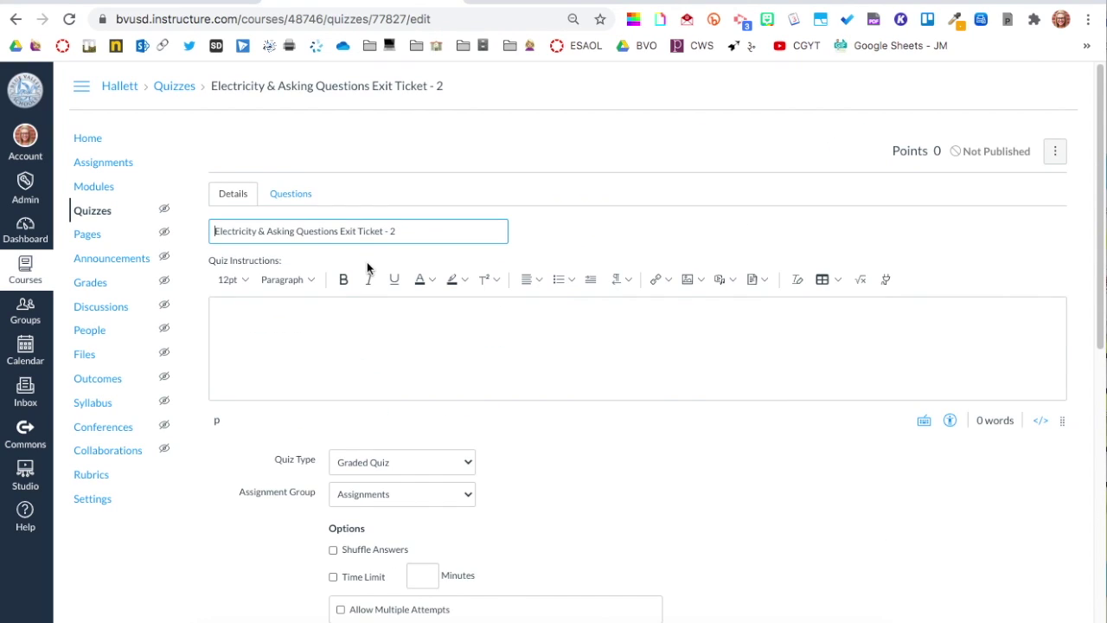
pyautogui.click(306, 339)
pyautogui.write('Ty')
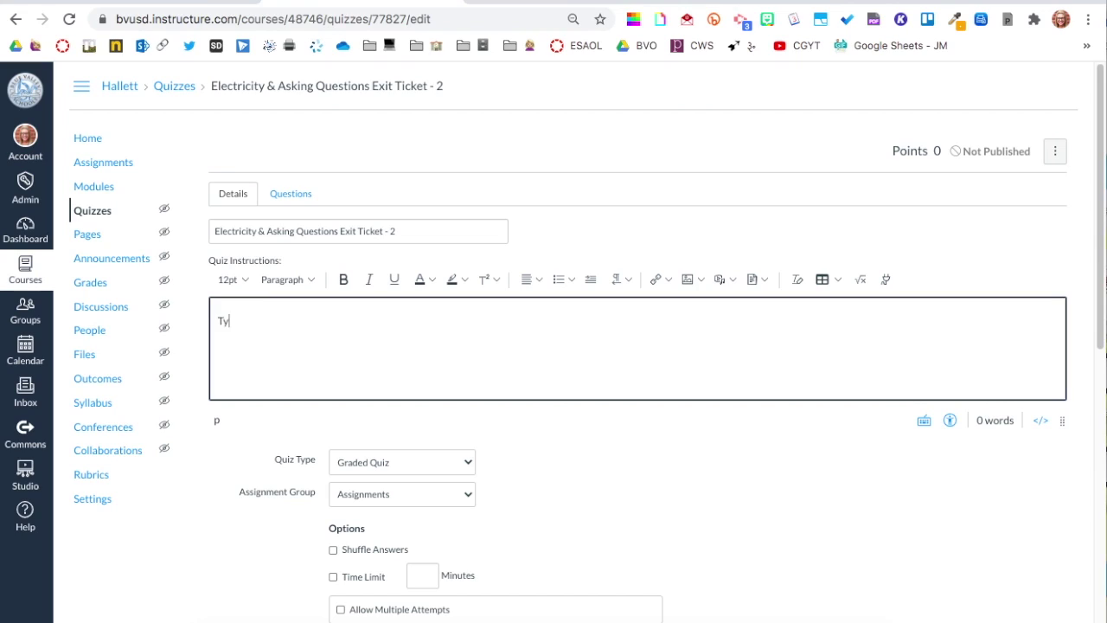
pyautogui.write('pe directions here.')
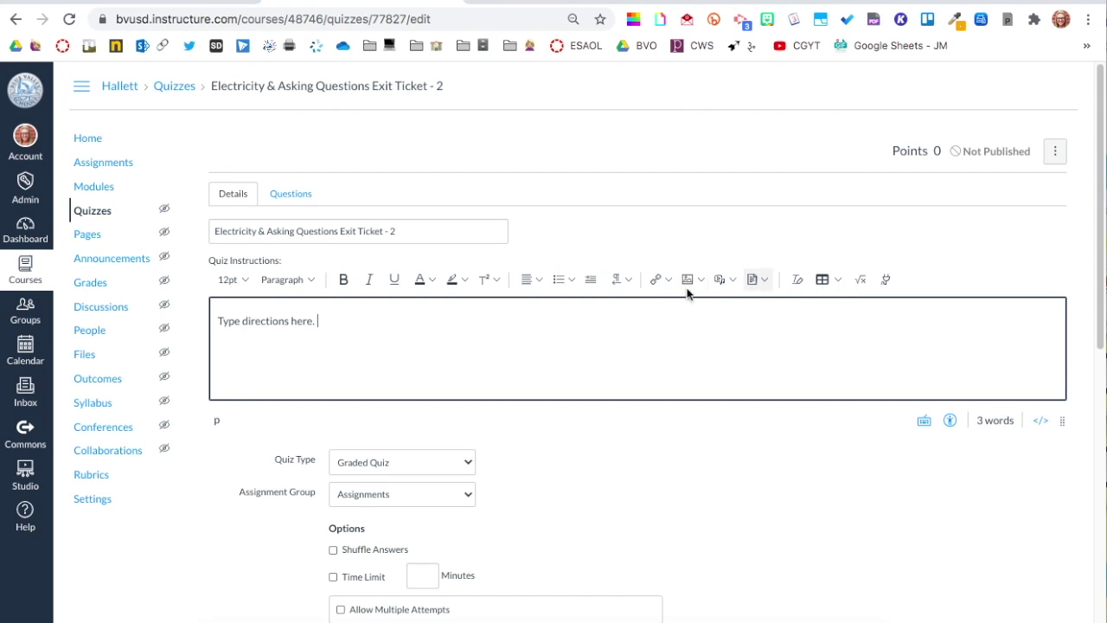
# - Add a new quiz question named "Question #1", make it an Essay Question and set it to 0 points
pyautogui.scroll(-3, 620, 347)
pyautogui.scroll(2, 620, 349)
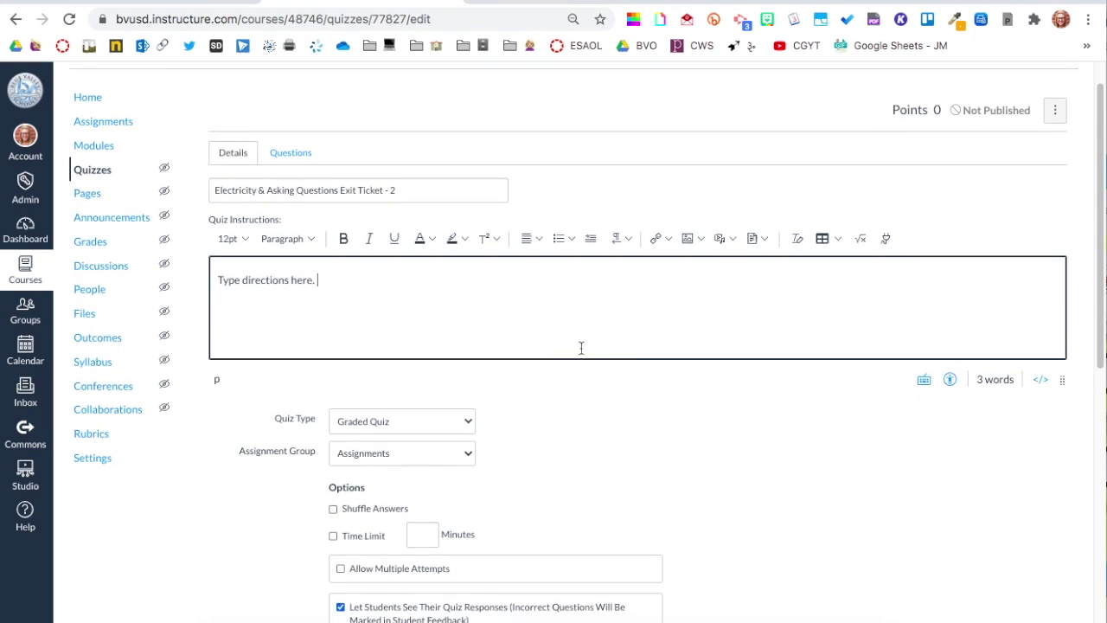
pyautogui.click(292, 154)
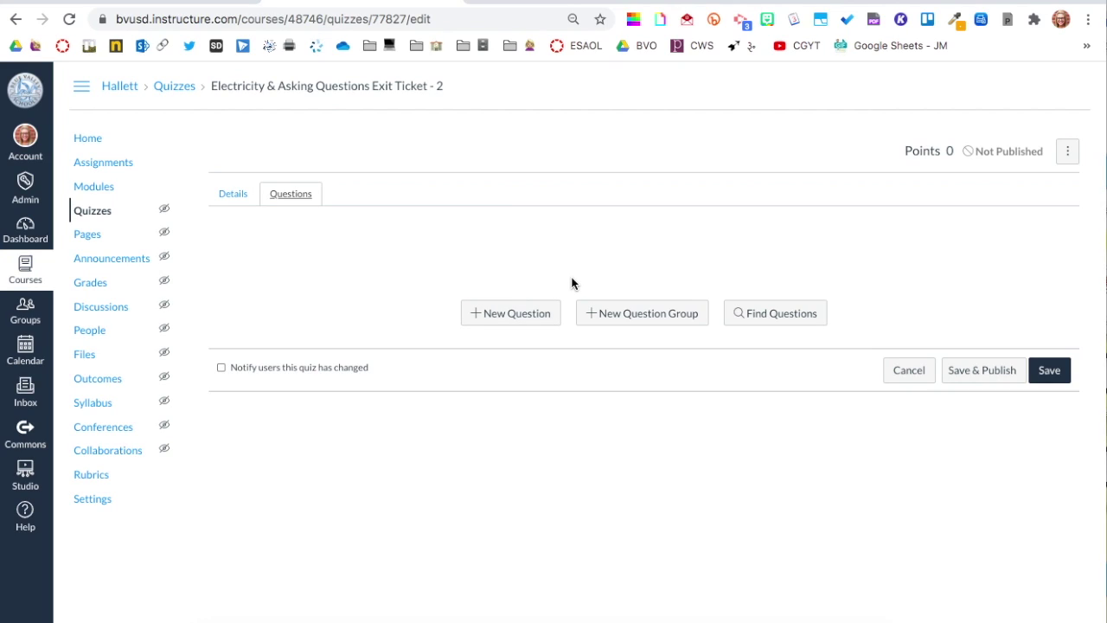
pyautogui.click(514, 317)
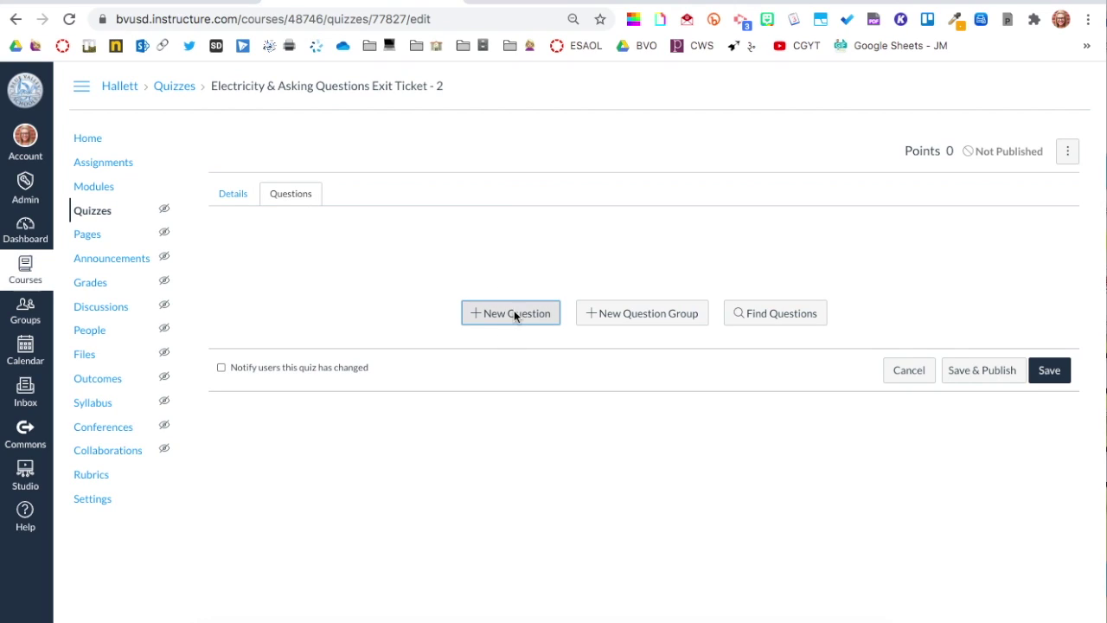
pyautogui.click(294, 252)
pyautogui.write('#1')
pyautogui.click(416, 253)
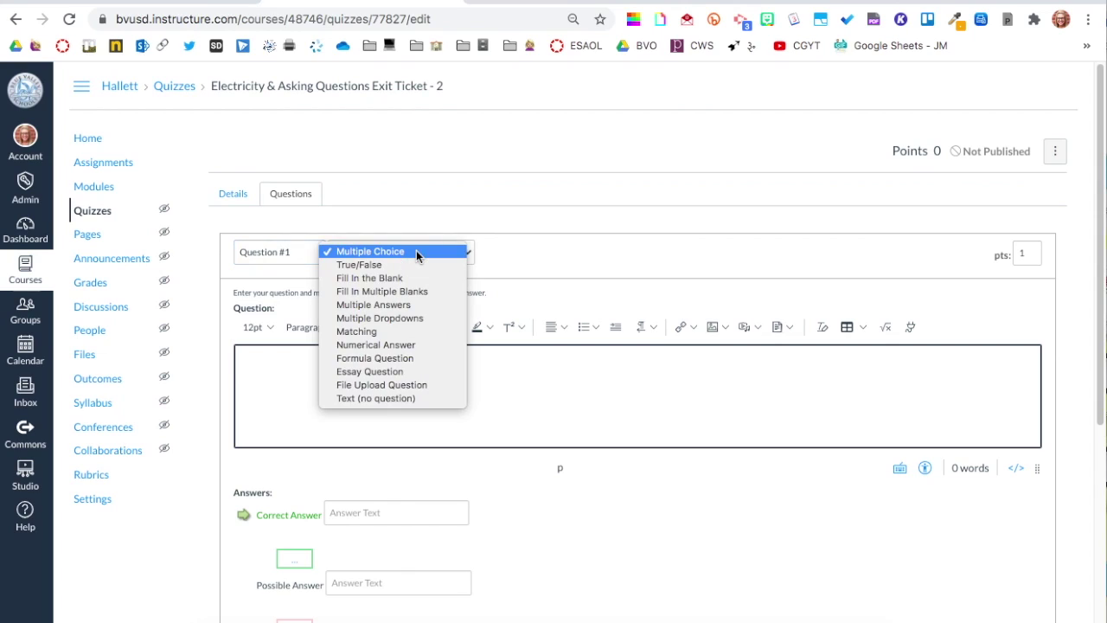
pyautogui.click(393, 373)
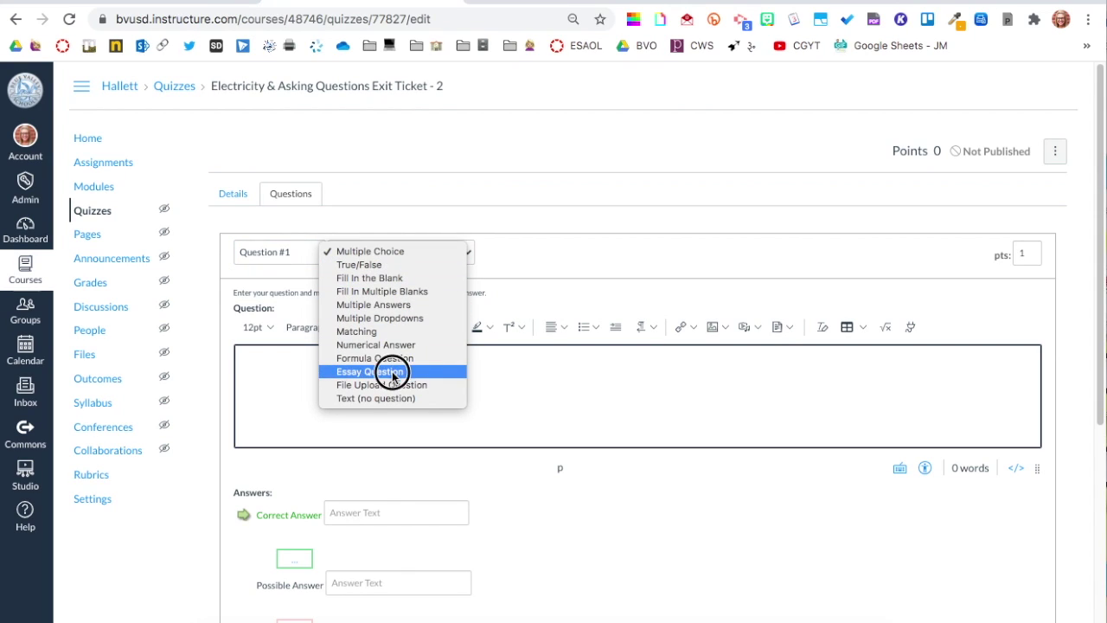
pyautogui.click(1017, 255)
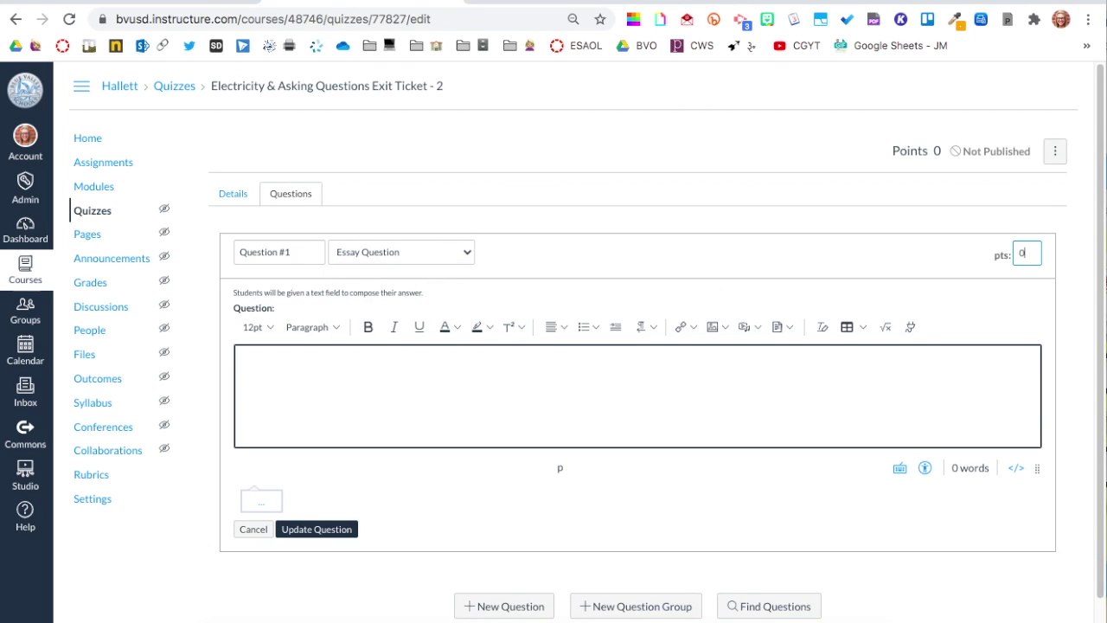
# - Copy "Why is it important to ask questions as you read?" from the finished exit ticket into Question #1 and save the question
pyautogui.click(617, 401)
pyautogui.click(215, 2)
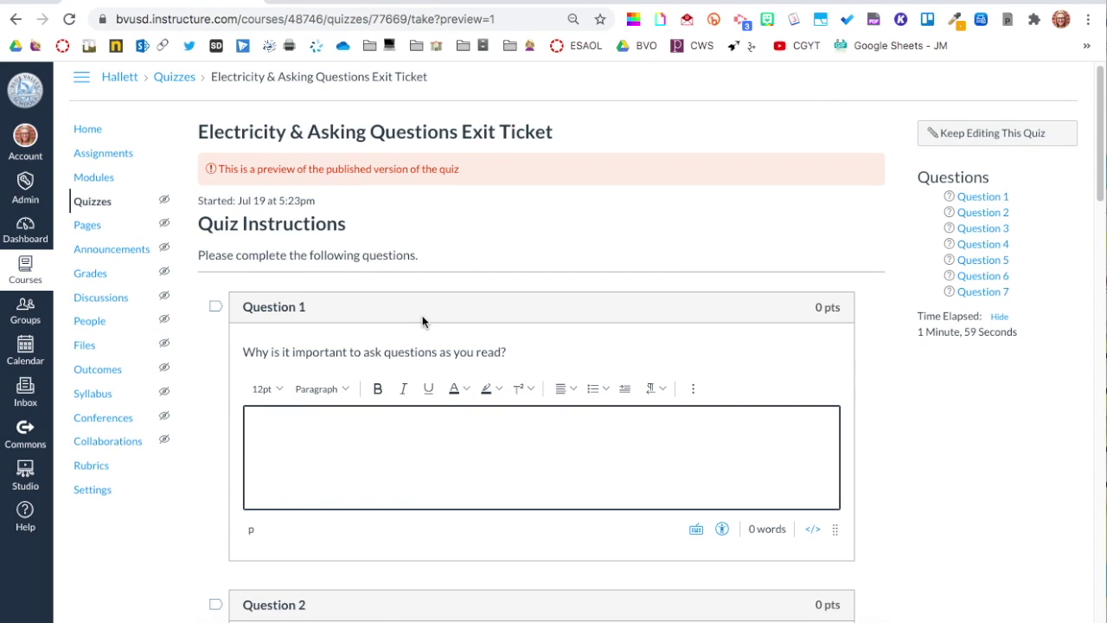
pyautogui.moveTo(507, 350); pyautogui.dragTo(249, 350)
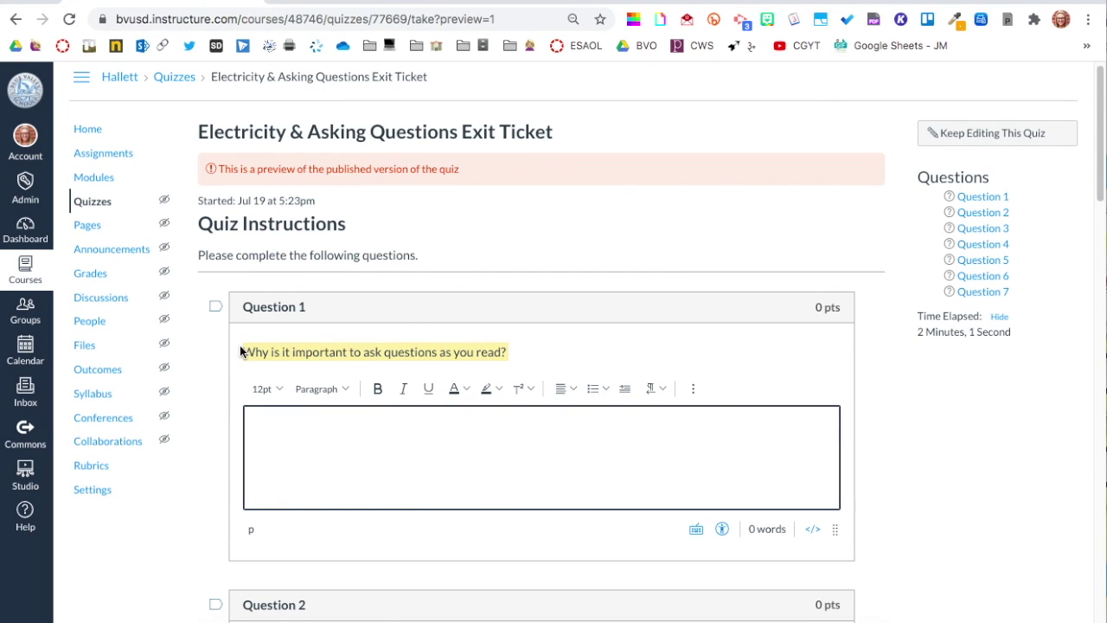
pyautogui.hotkey('ctrl', 'Tab')
pyautogui.click(336, 386)
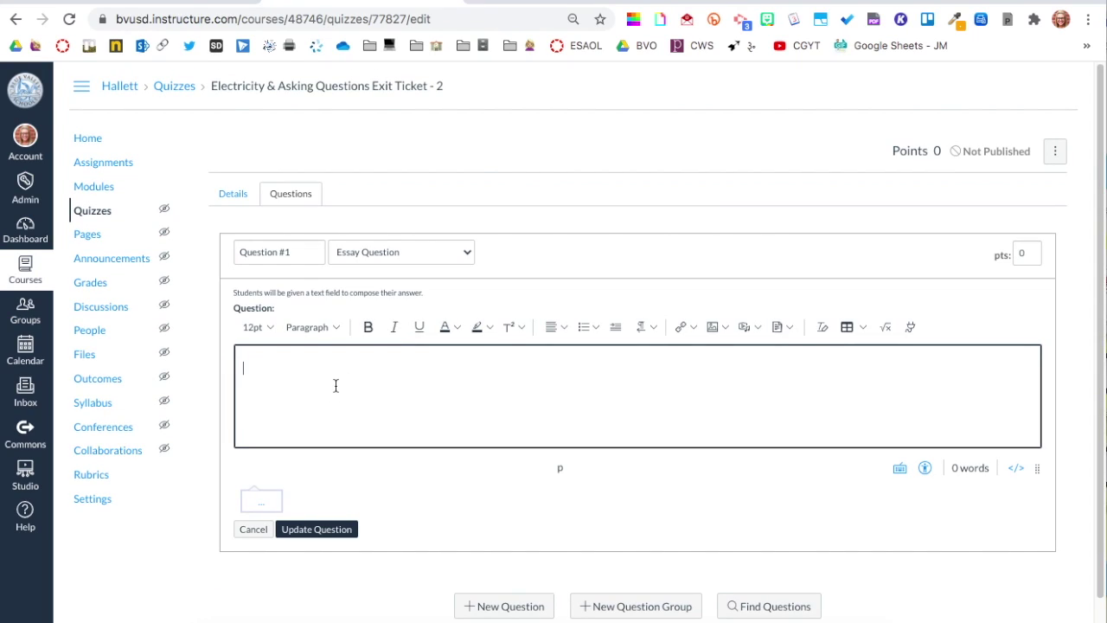
pyautogui.write('Why is it important to ask questions as you read?')
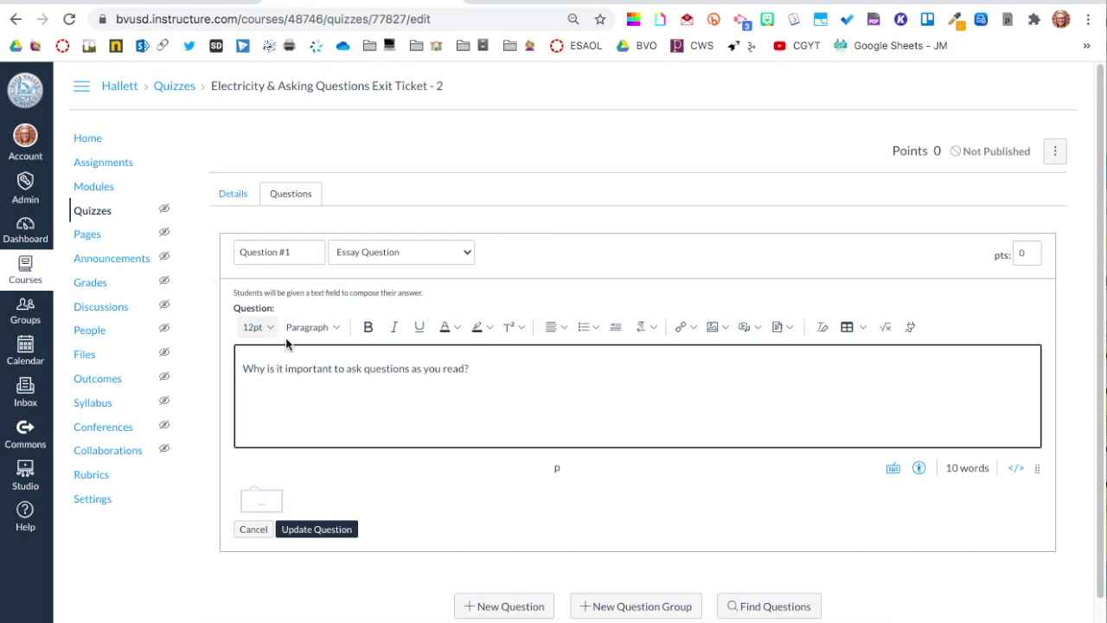
pyautogui.click(342, 523)
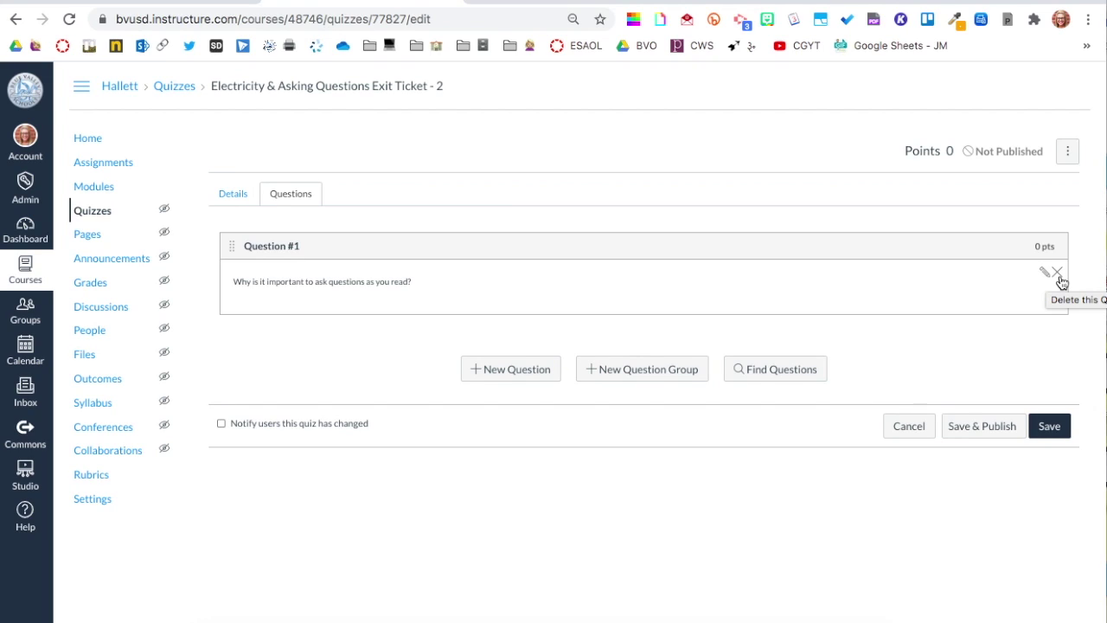
# - Add a second essay question named "Question #2" and set it to 0 points
pyautogui.click(510, 370)
pyautogui.click(290, 355)
pyautogui.click(291, 355)
pyautogui.write('#2')
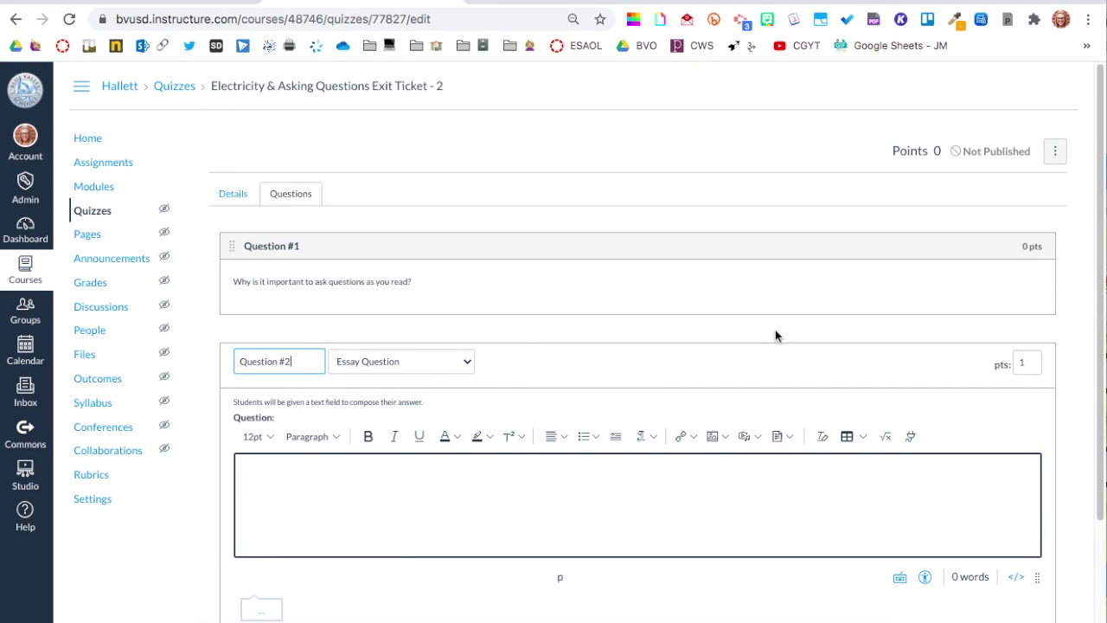
pyautogui.click(1023, 361)
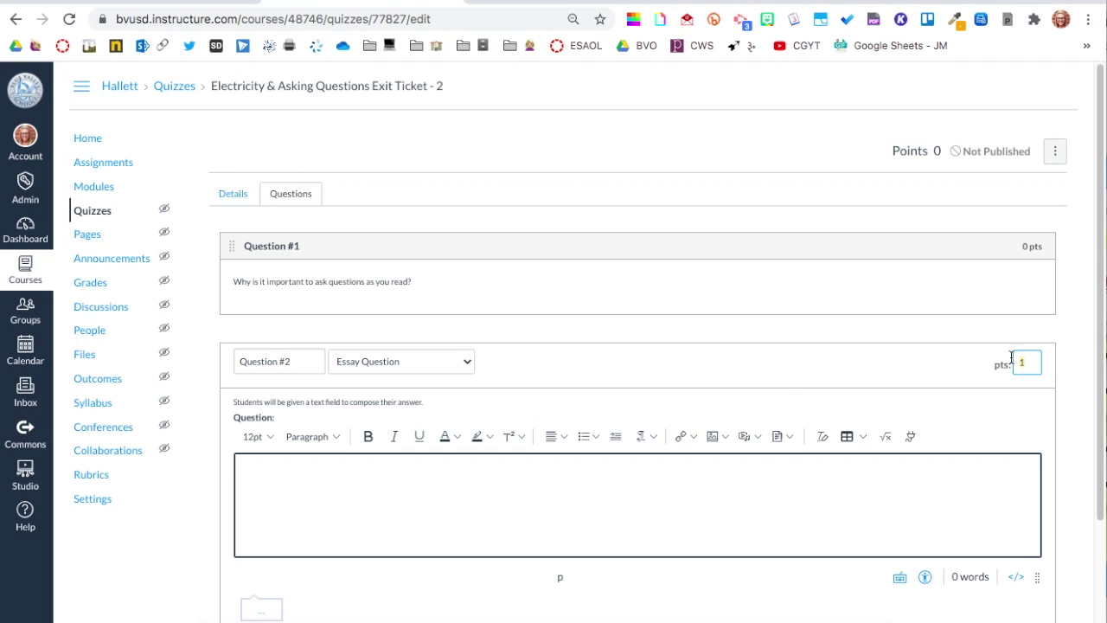
pyautogui.write('0')
# - Copy the Question 2 prompt about retelling the poem in prose, up to "Click the poem to reread:", from the finished exit ticket into Question #2
pyautogui.click(198, 6)
pyautogui.scroll(-2, 423, 488)
pyautogui.scroll(-2, 423, 489)
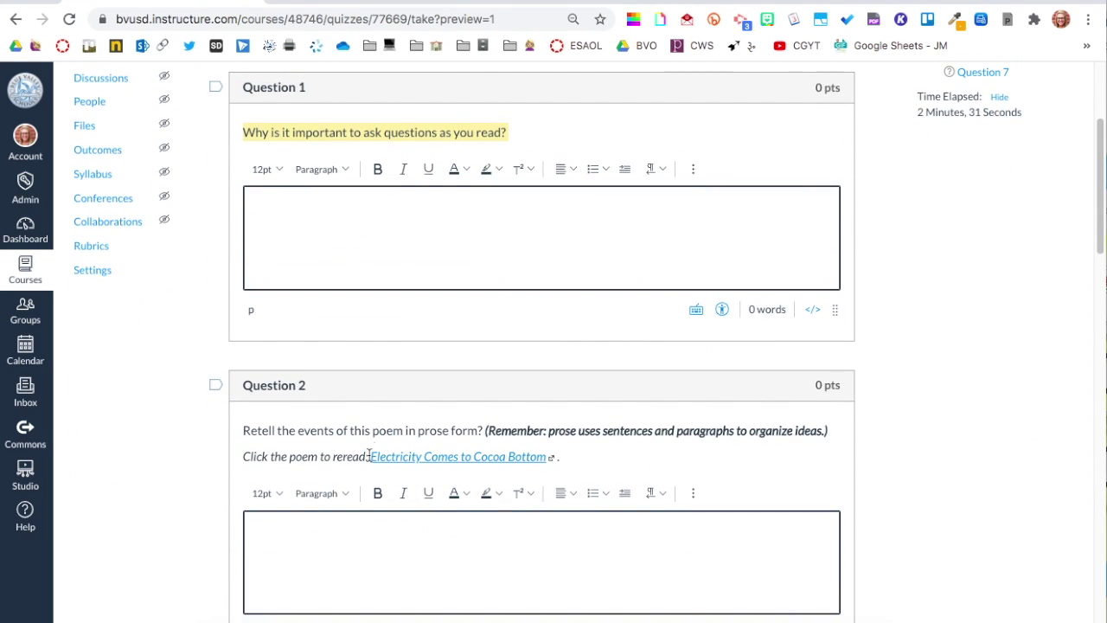
pyautogui.click(297, 444)
pyautogui.moveTo(298, 445); pyautogui.dragTo(243, 432)
pyautogui.hotkey('ctrl', 'c')
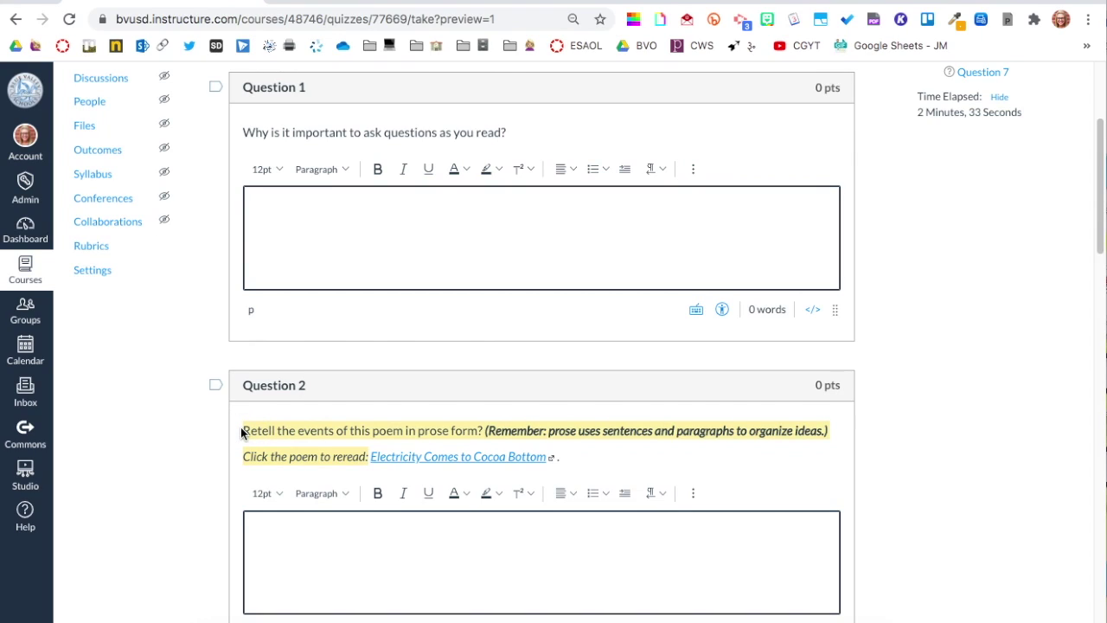
pyautogui.click(408, 3)
pyautogui.click(378, 479)
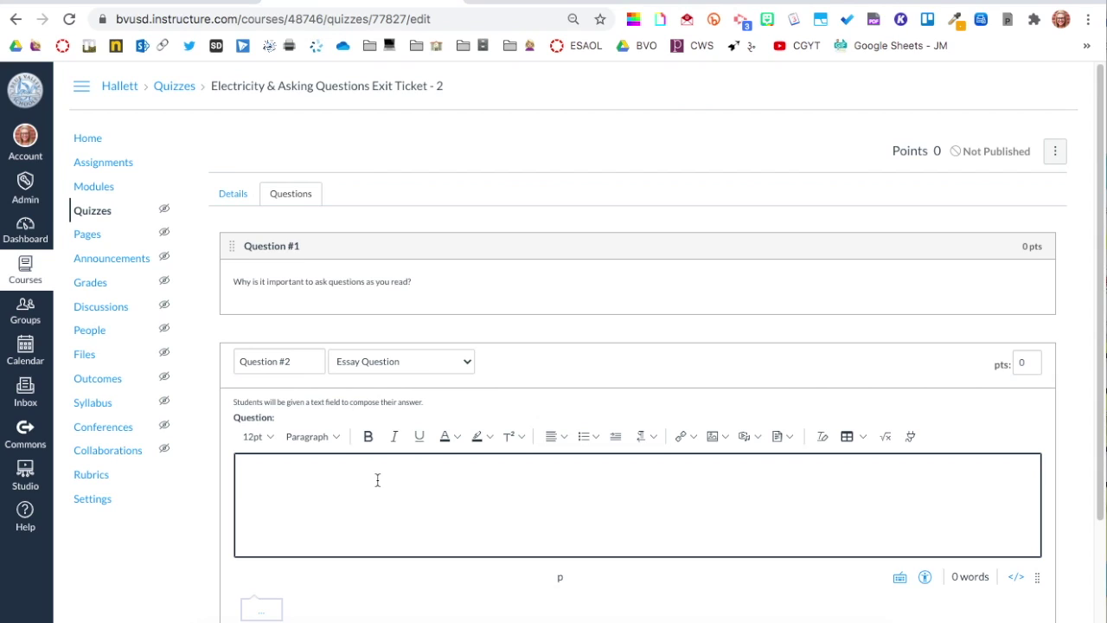
pyautogui.hotkey('ctrl', 'v')
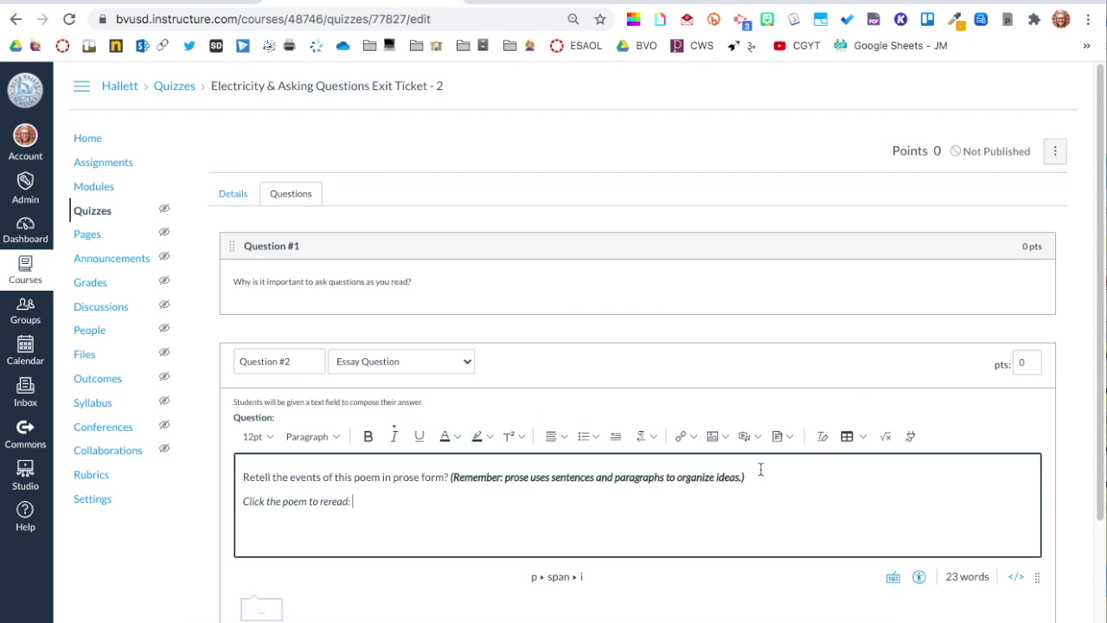
# - Link the Google Apps file "Electricity Comes to Cocoa Bottom" at the end of the Question #2 prompt and save the question
pyautogui.click(910, 436)
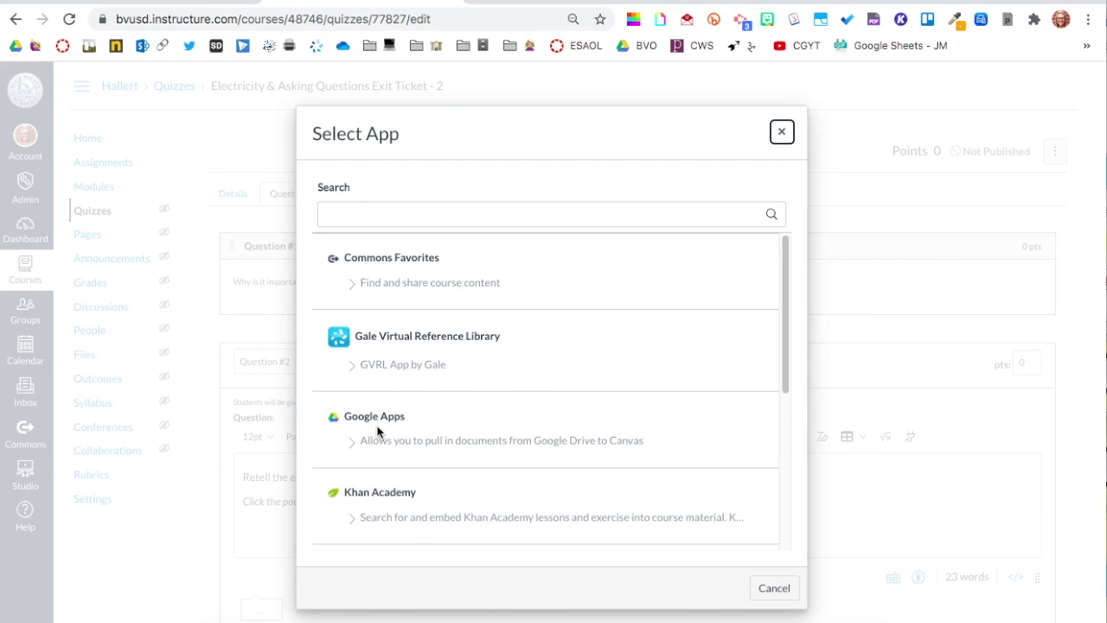
pyautogui.scroll(-1, 378, 430)
pyautogui.click(348, 398)
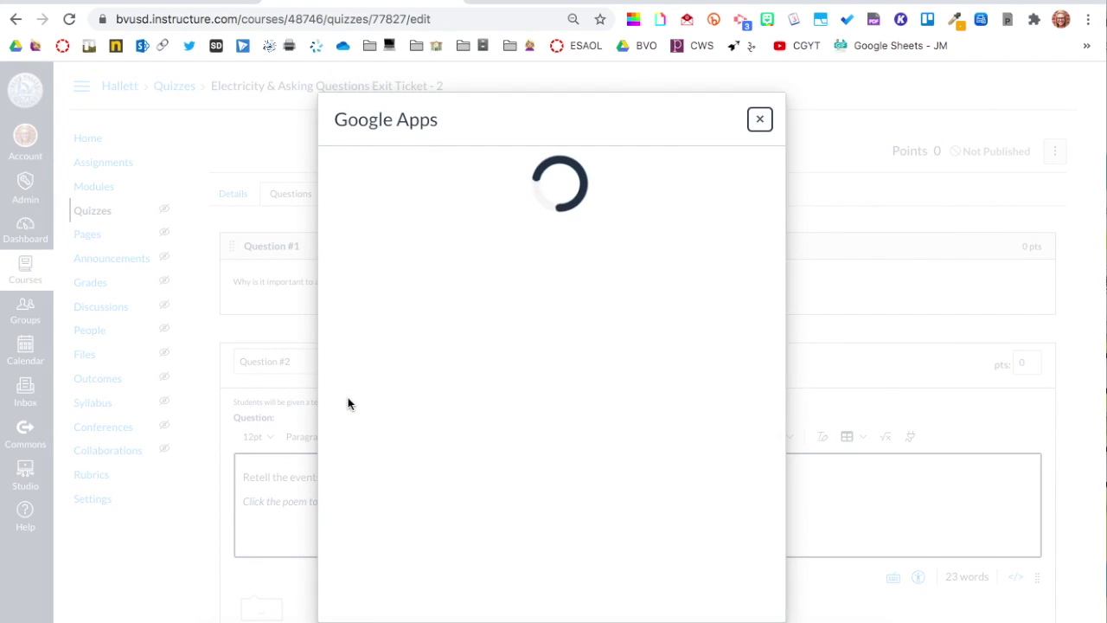
pyautogui.click(413, 209)
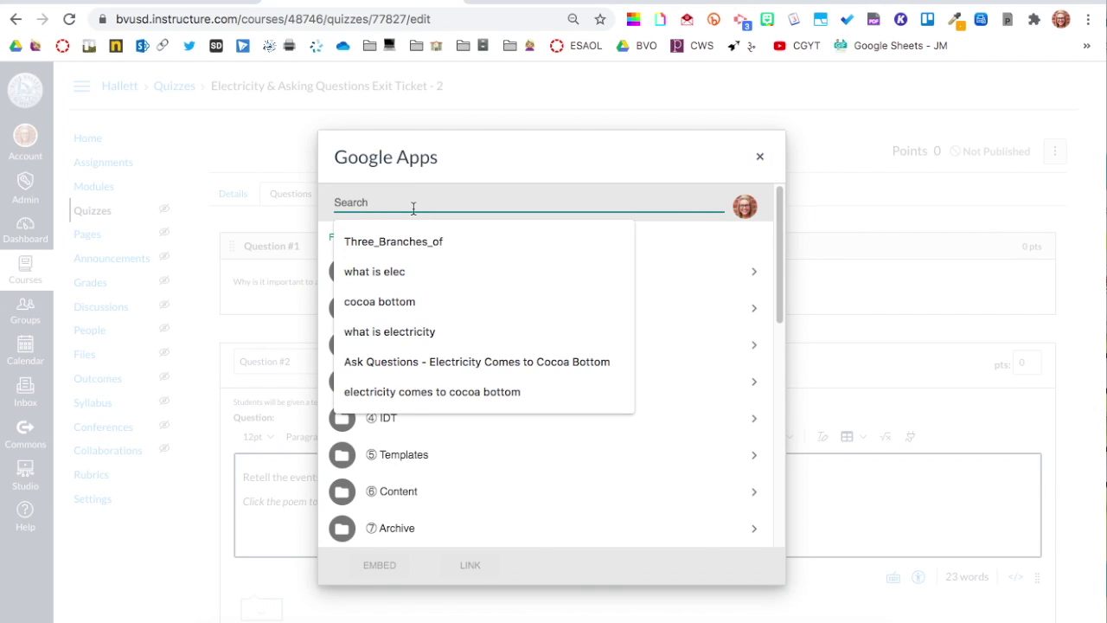
pyautogui.click(413, 398)
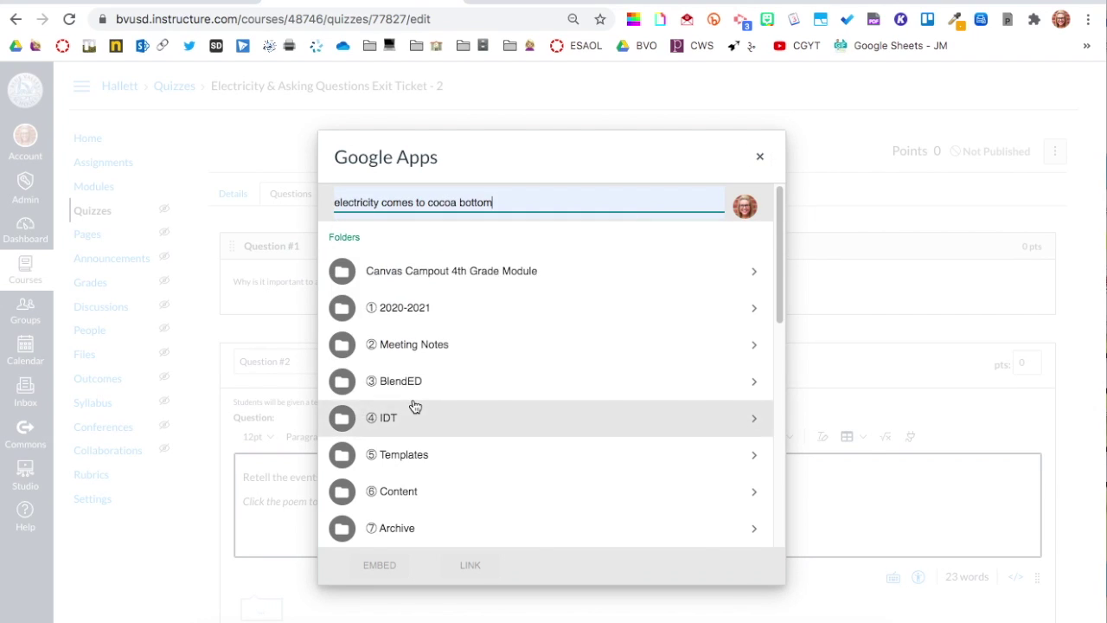
pyautogui.click(424, 520)
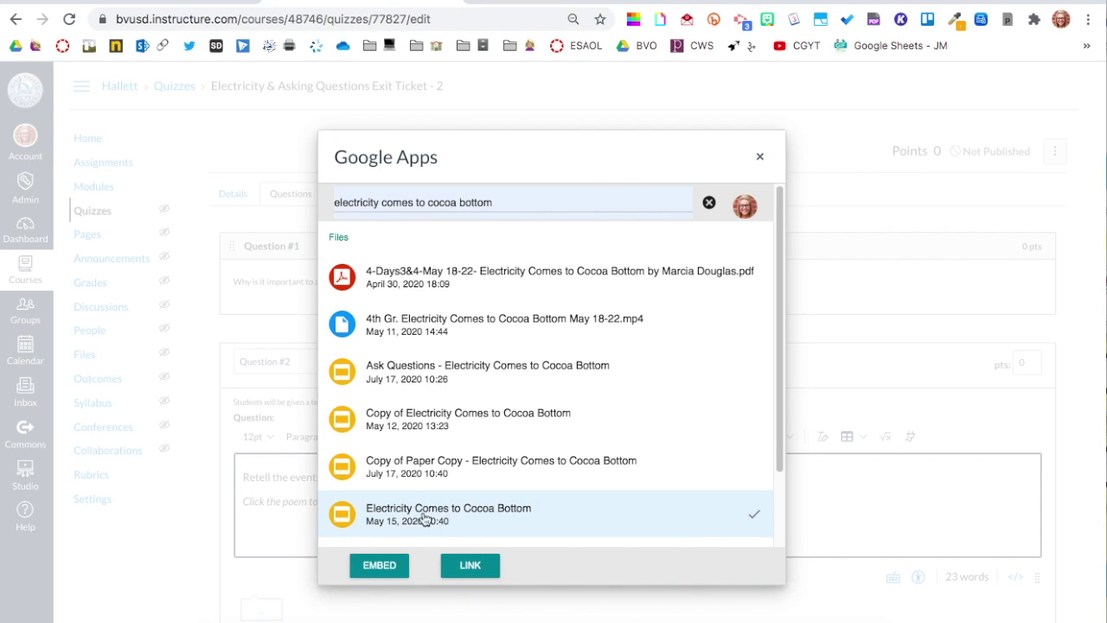
pyautogui.click(471, 568)
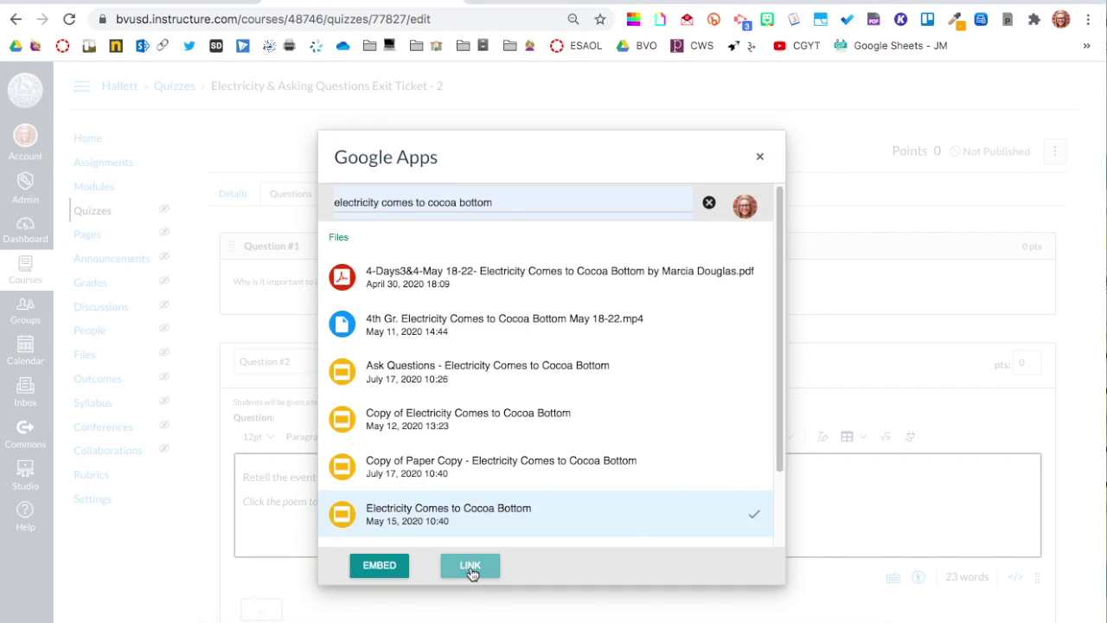
pyautogui.scroll(-3, 531, 521)
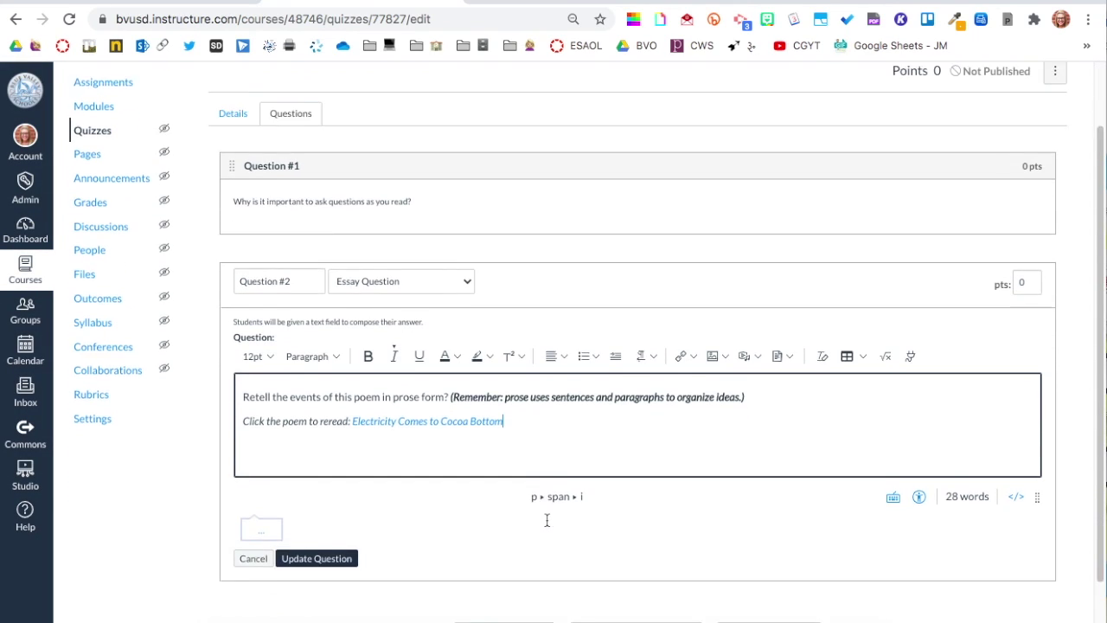
pyautogui.click(336, 525)
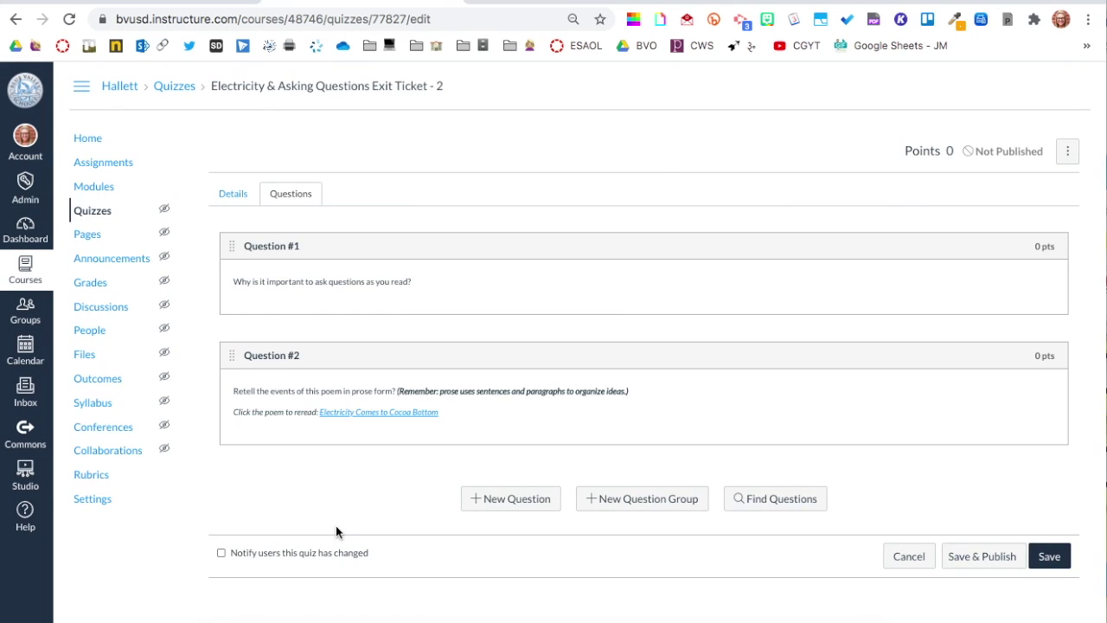
# - Add a new question and copy the Question 3 learning-target prompt, up to "My level of understanding with this learning target is", from the finished exit ticket
pyautogui.click(499, 499)
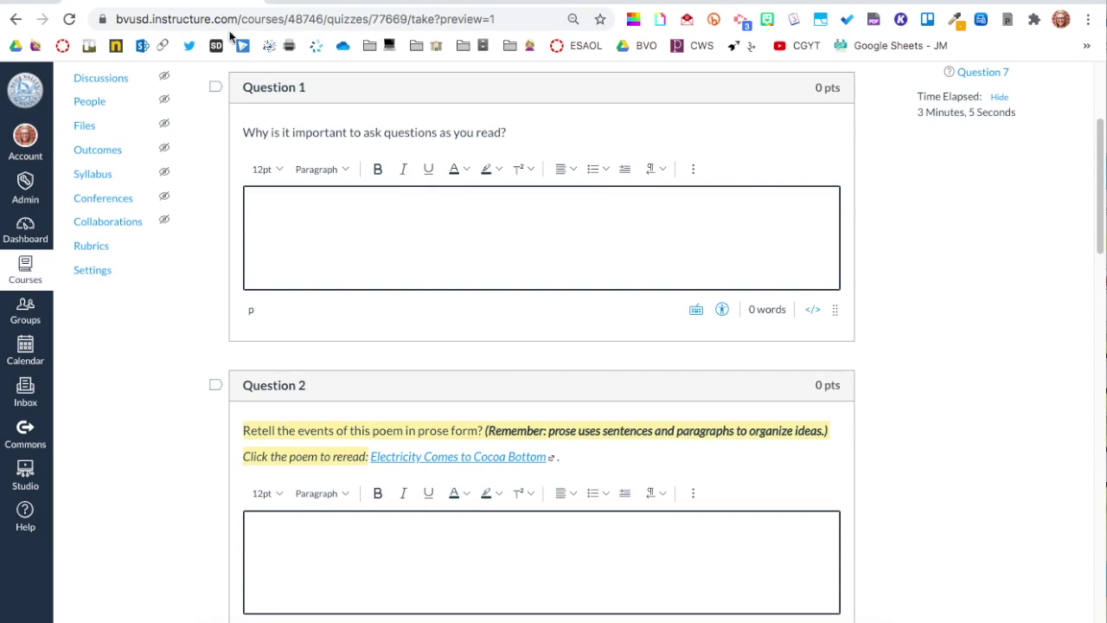
pyautogui.scroll(-5, 497, 376)
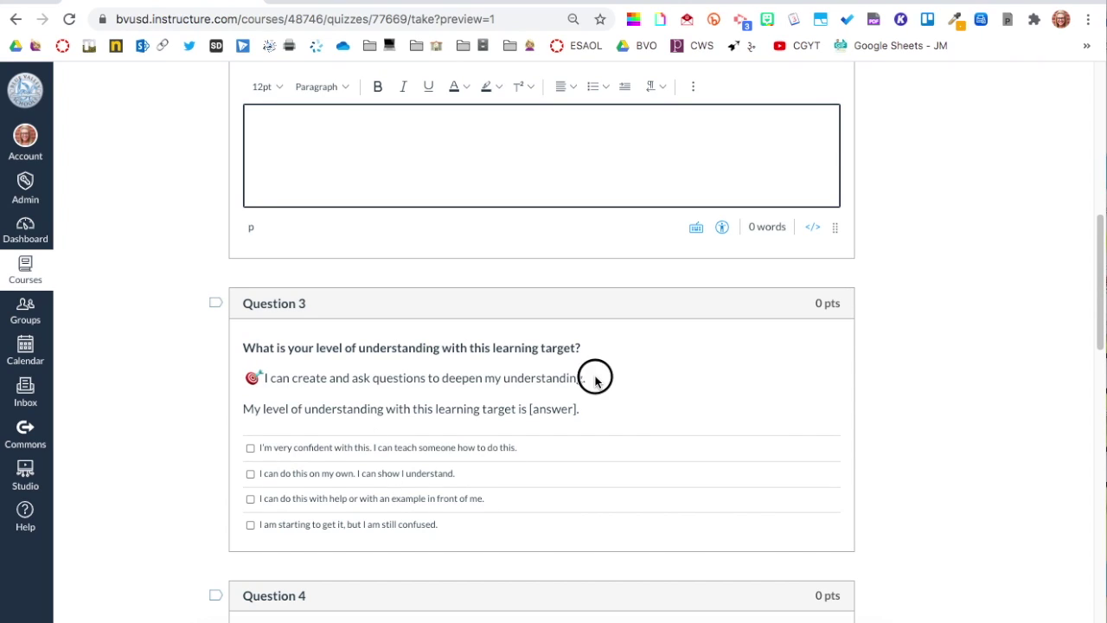
pyautogui.moveTo(593, 378); pyautogui.dragTo(242, 349)
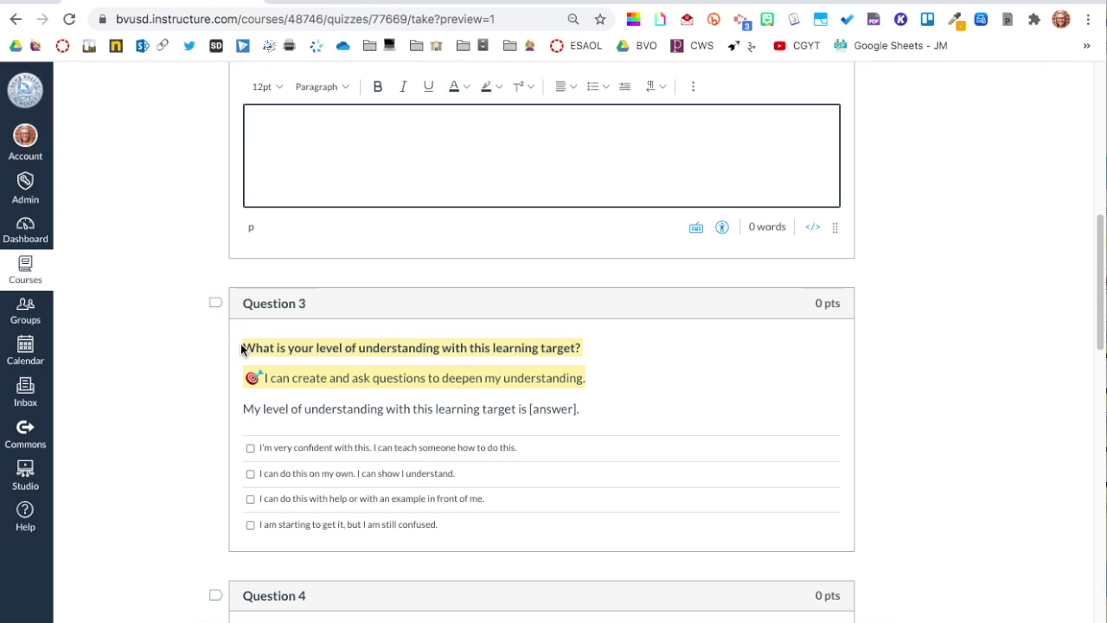
pyautogui.click(626, 402)
pyautogui.moveTo(574, 378); pyautogui.dragTo(292, 348)
pyautogui.click(516, 394)
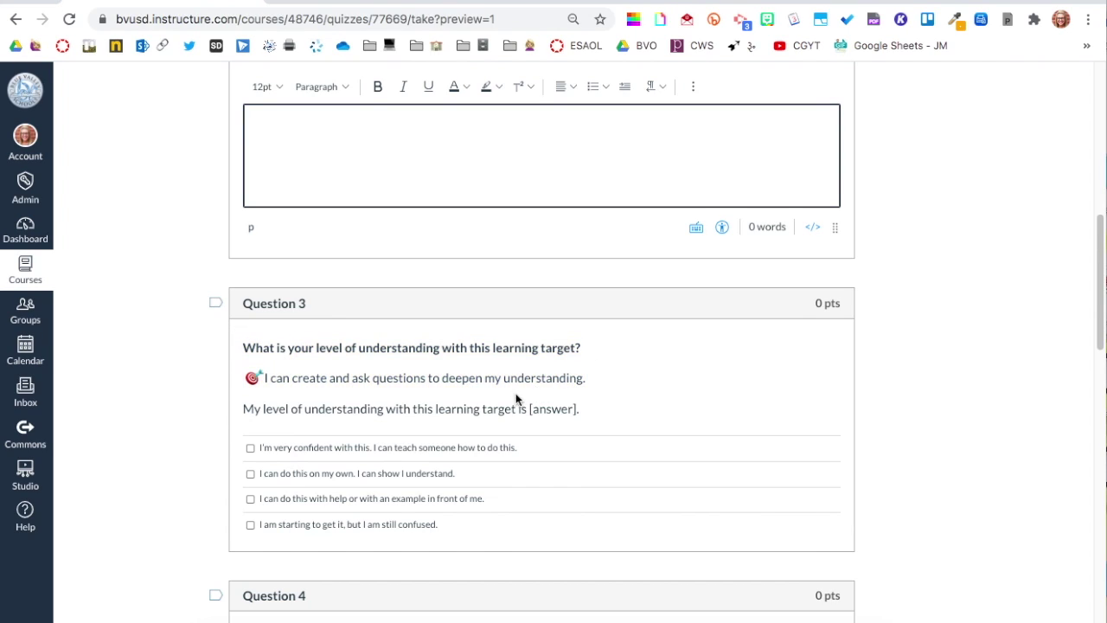
pyautogui.moveTo(526, 408); pyautogui.dragTo(248, 344)
pyautogui.hotkey('ctrl', 'c')
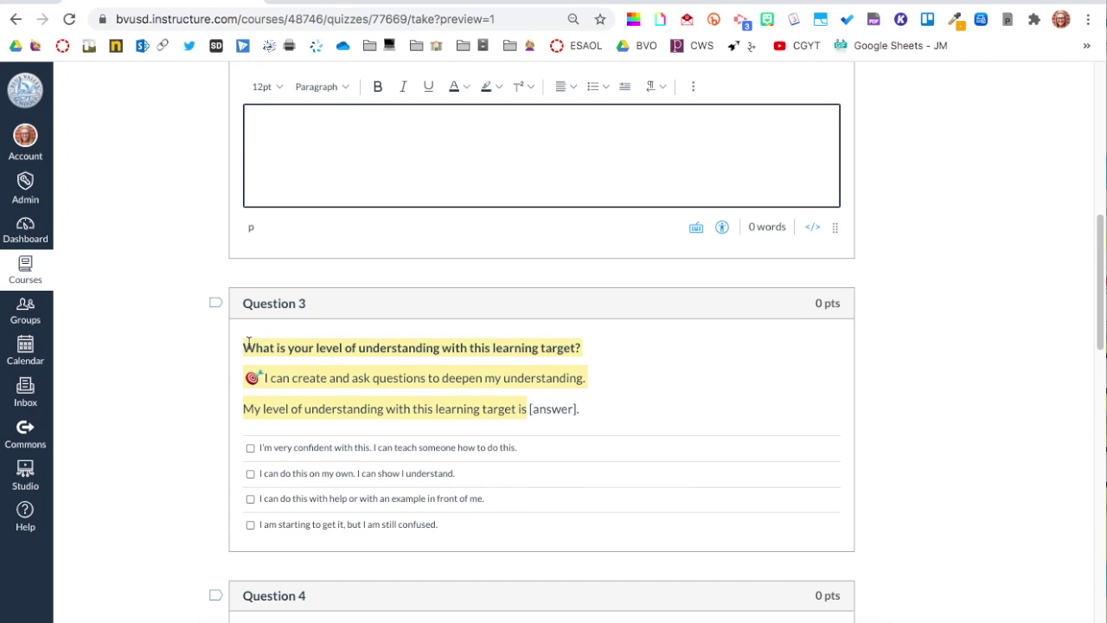
# - In the new exit ticket, name the third question "Question #", make it a Multiple Answers question and set it to 0 points
pyautogui.click(312, 5)
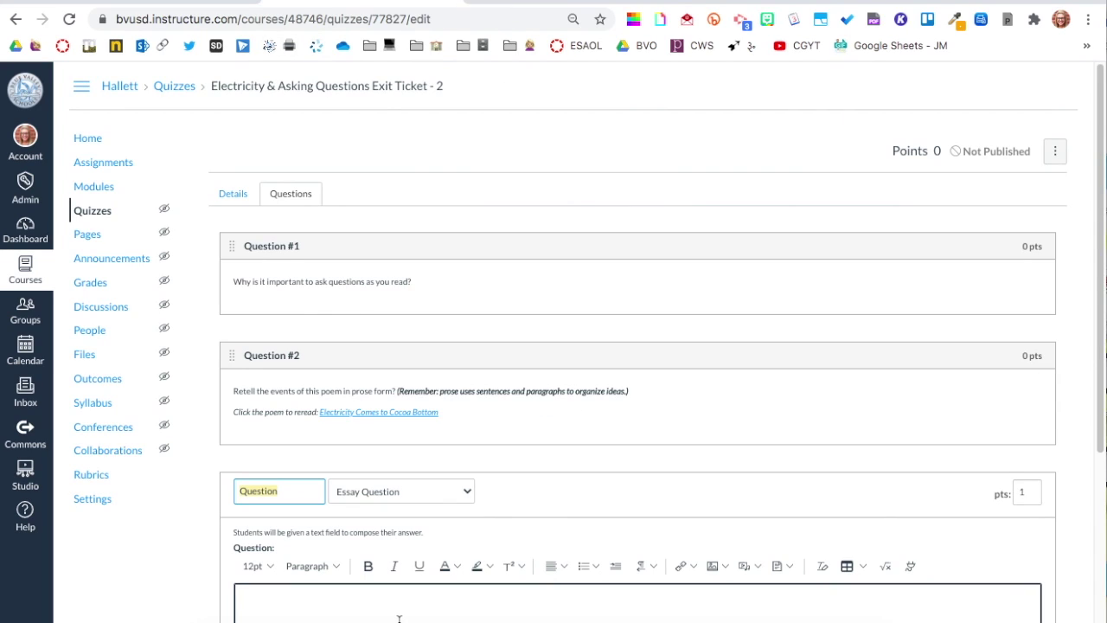
pyautogui.scroll(-2, 434, 453)
pyautogui.click(305, 382)
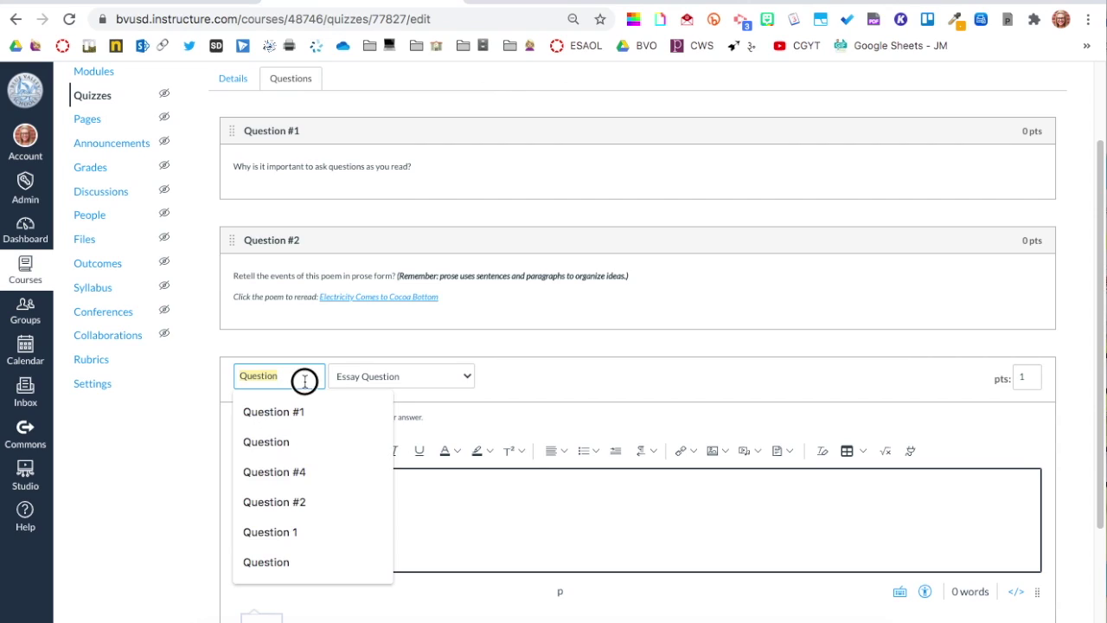
pyautogui.write('#')
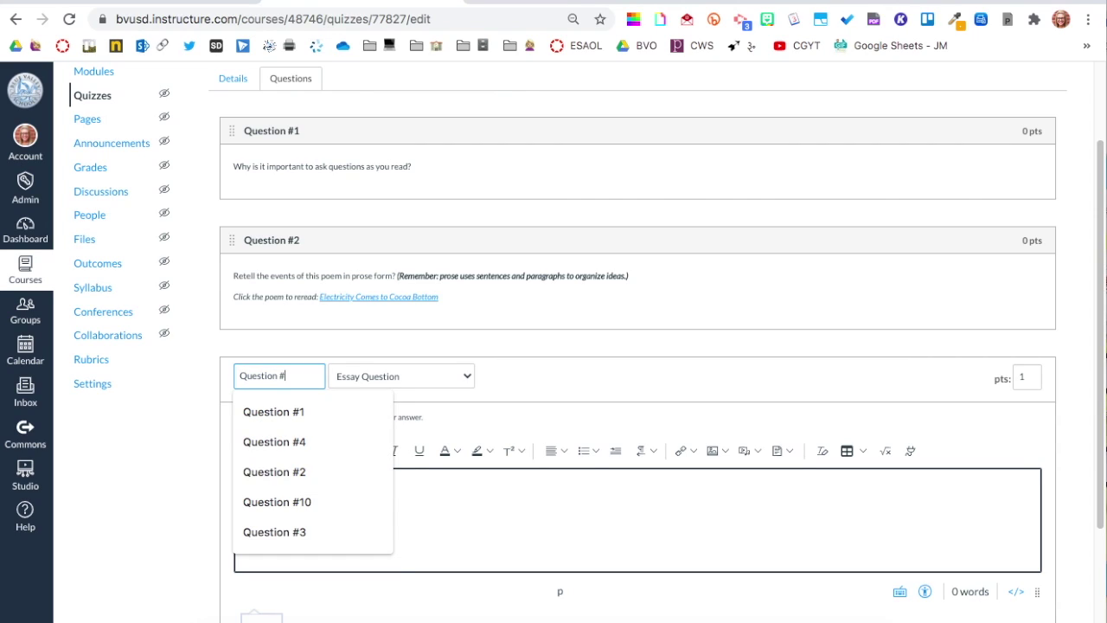
pyautogui.click(467, 377)
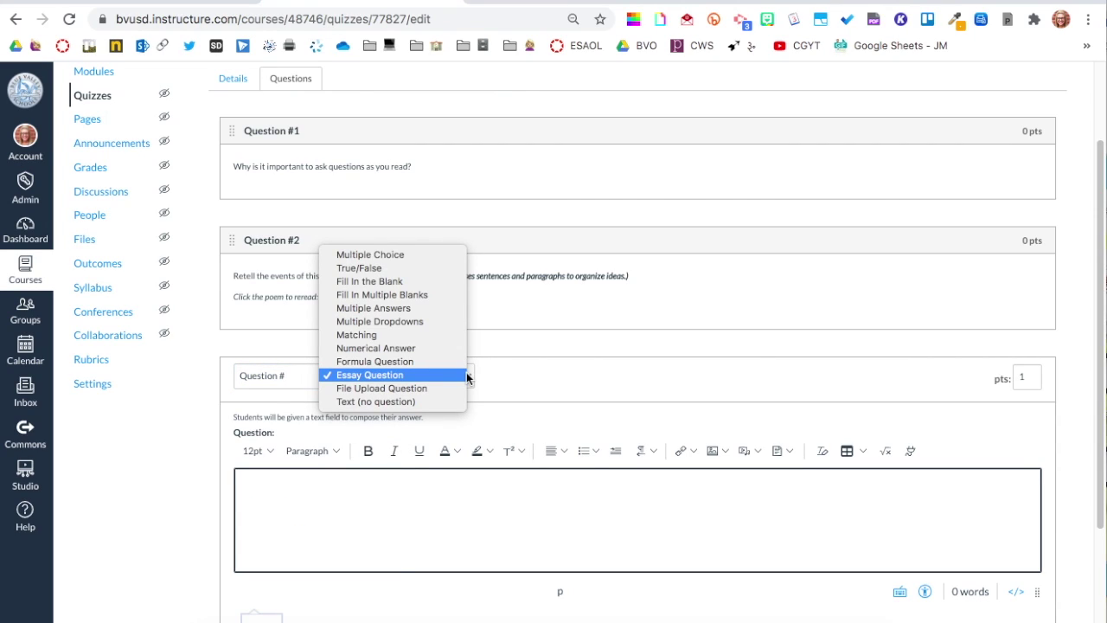
pyautogui.click(438, 309)
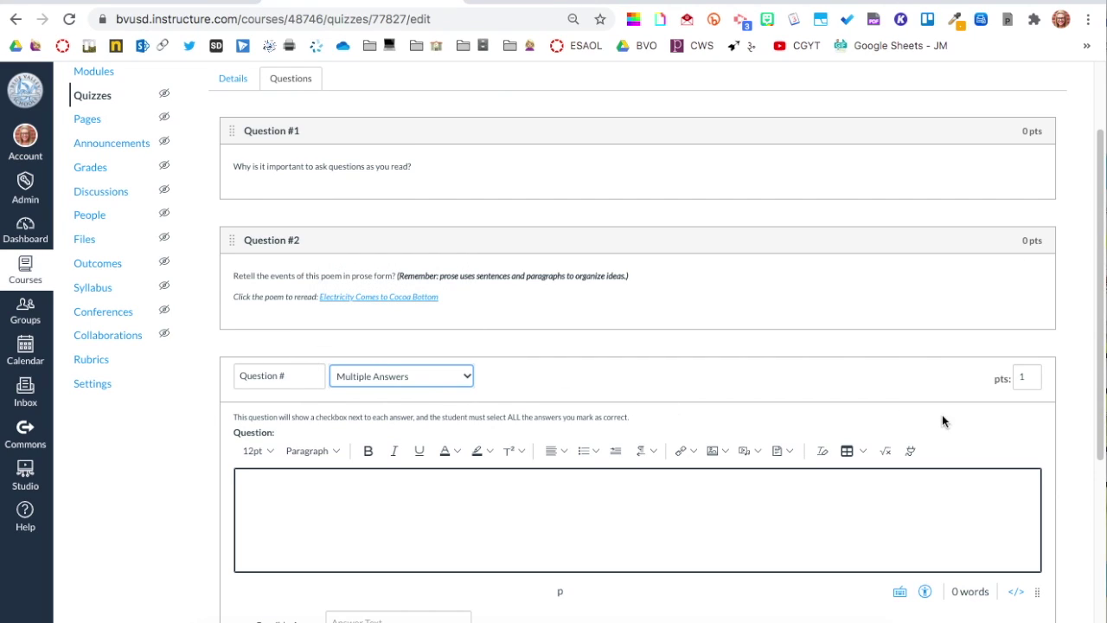
pyautogui.doubleClick(1026, 377)
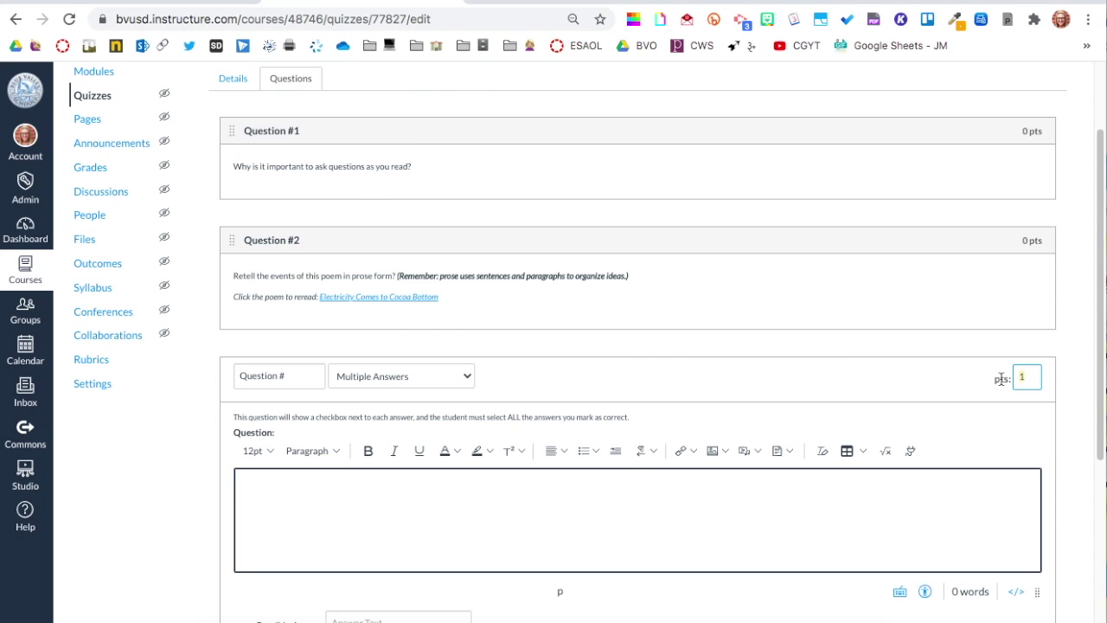
pyautogui.write('0')
# - Paste the copied learning-target prompt into the third question and end its last line with "[answer]"
pyautogui.click(710, 498)
pyautogui.hotkey('ctrl', 'v')
pyautogui.scroll(-1, 709, 498)
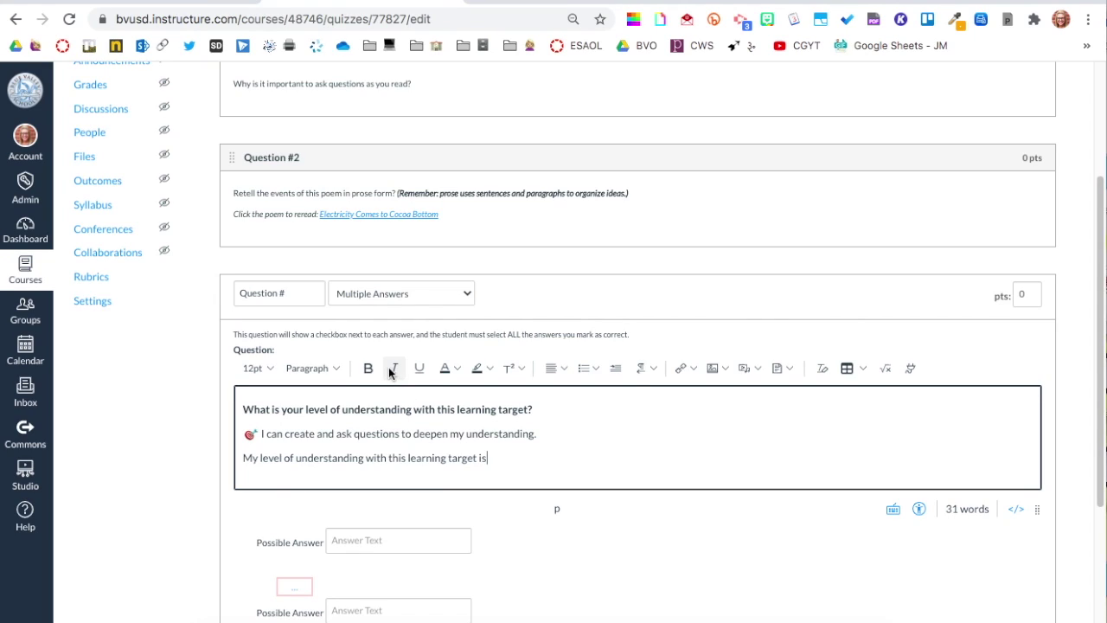
pyautogui.click(489, 458)
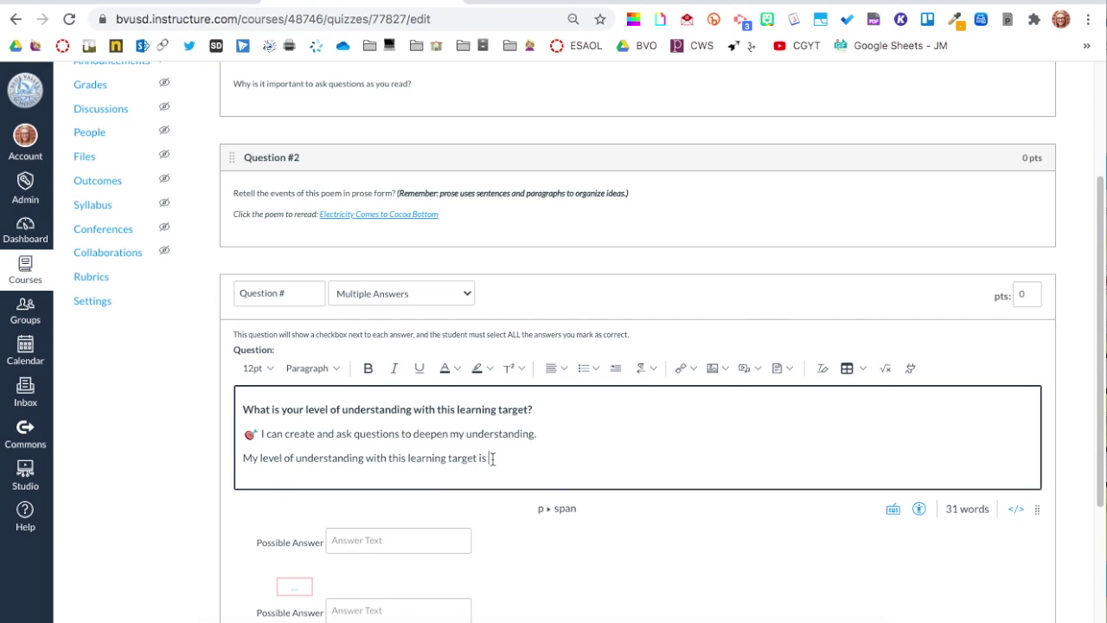
pyautogui.click(458, 294)
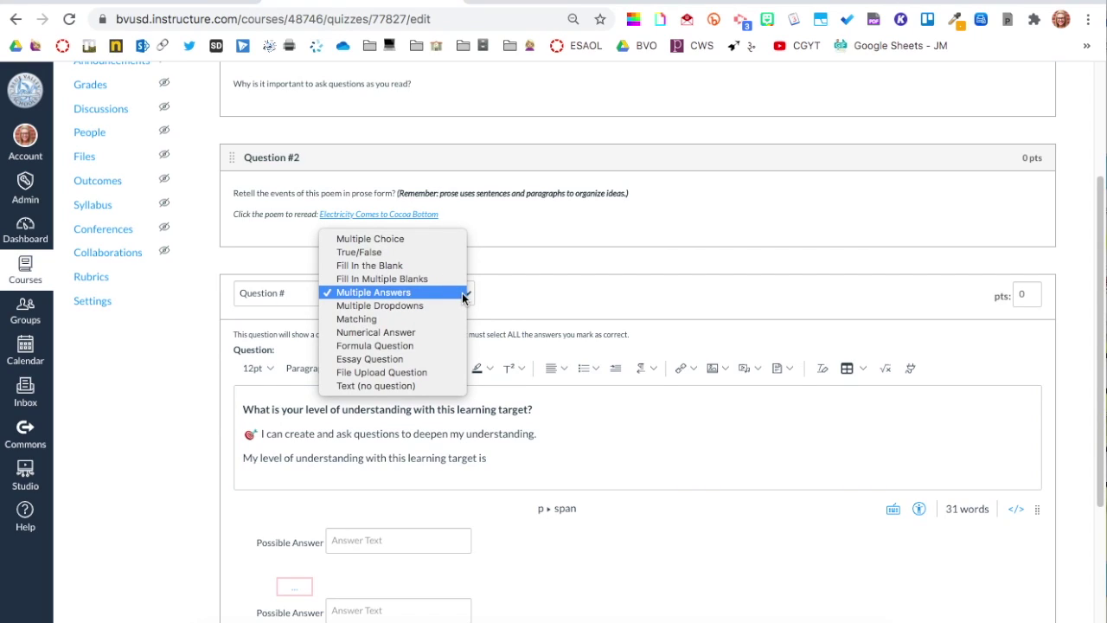
pyautogui.click(463, 294)
pyautogui.click(520, 464)
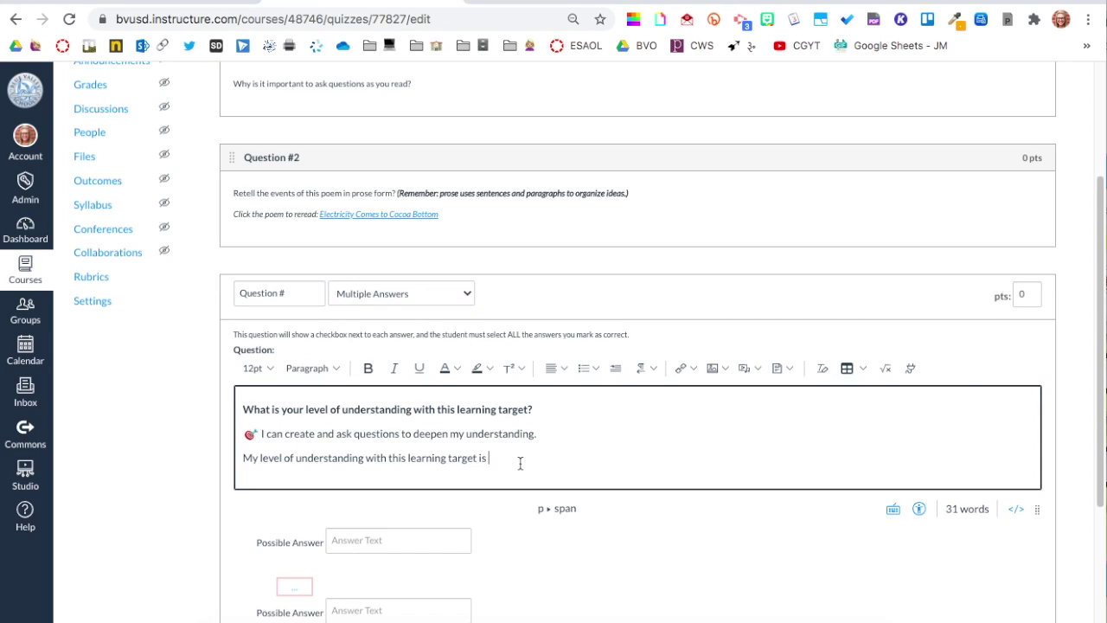
pyautogui.write('[answer]')
# - Fill in the first possible answer as "I'm very confident with this. I can teach someone how to do this."
pyautogui.scroll(-3, 361, 398)
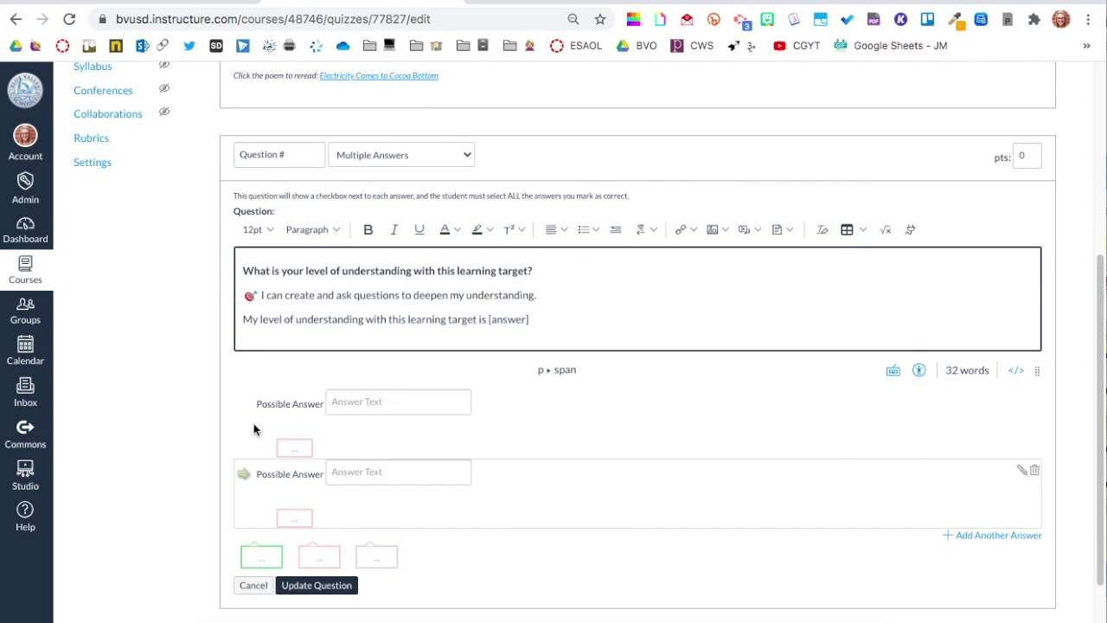
pyautogui.click(360, 398)
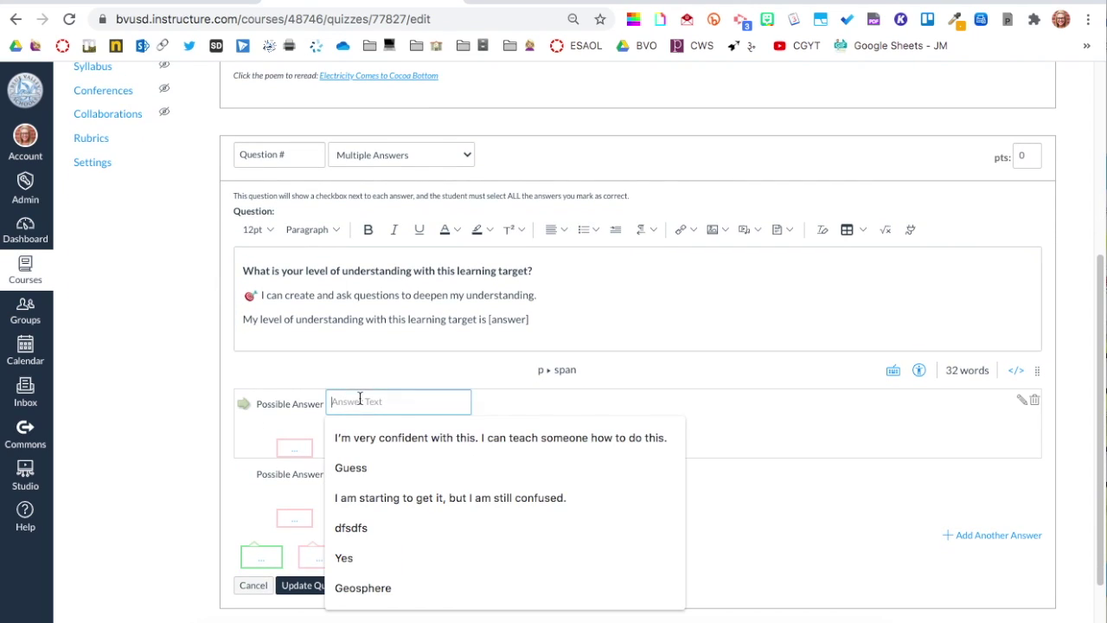
pyautogui.click(405, 437)
# - Copy "I can do this on my own. I can show I understand." from the finished exit ticket into the second possible answer
pyautogui.click(384, 471)
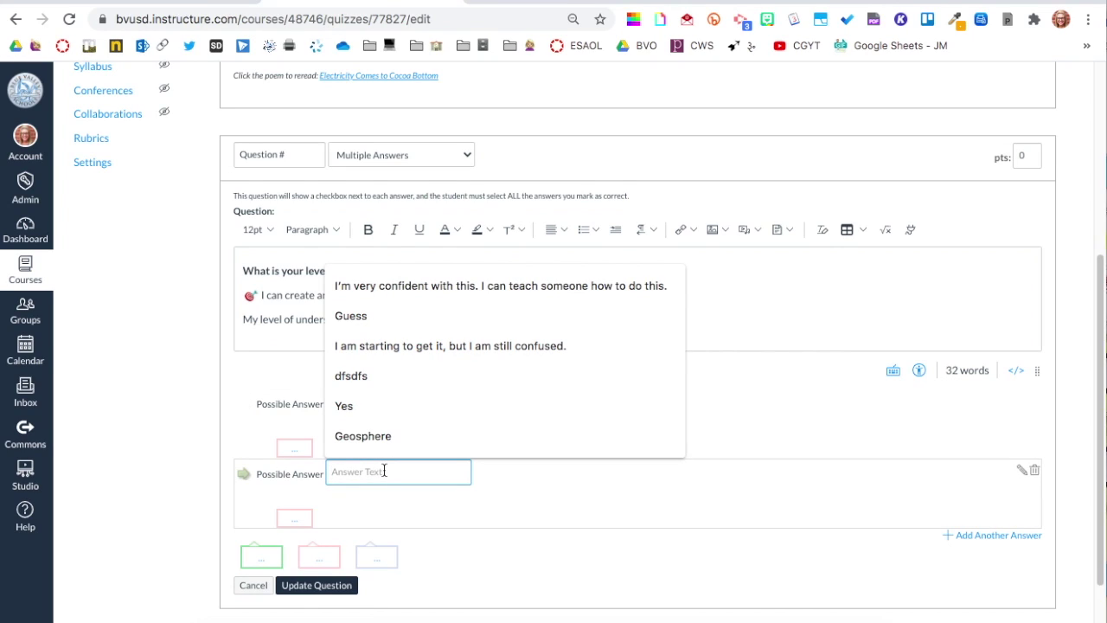
pyautogui.click(154, 7)
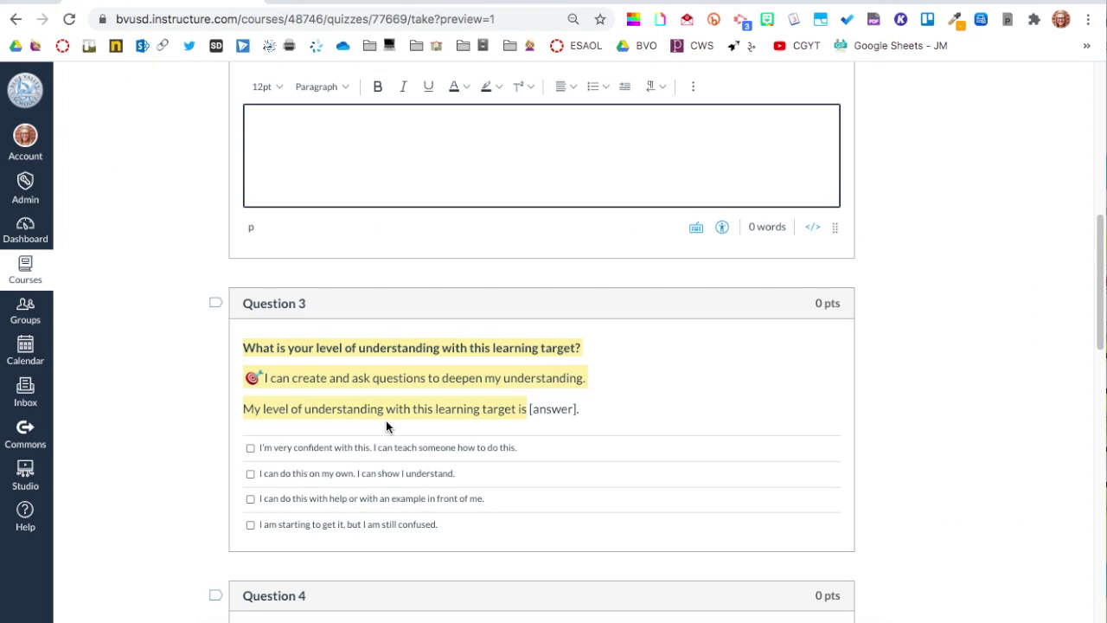
pyautogui.moveTo(470, 474); pyautogui.dragTo(253, 474)
pyautogui.hotkey('ctrl', 'c')
pyautogui.hotkey('ctrl', 'shift', 'Tab')
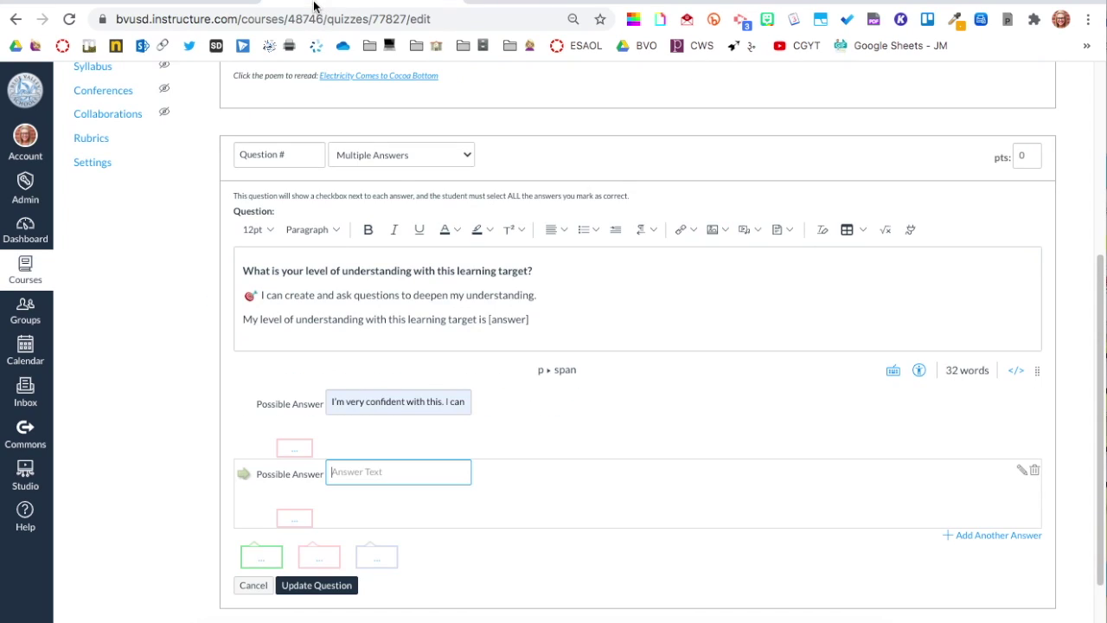
pyautogui.hotkey('ctrl', 'v')
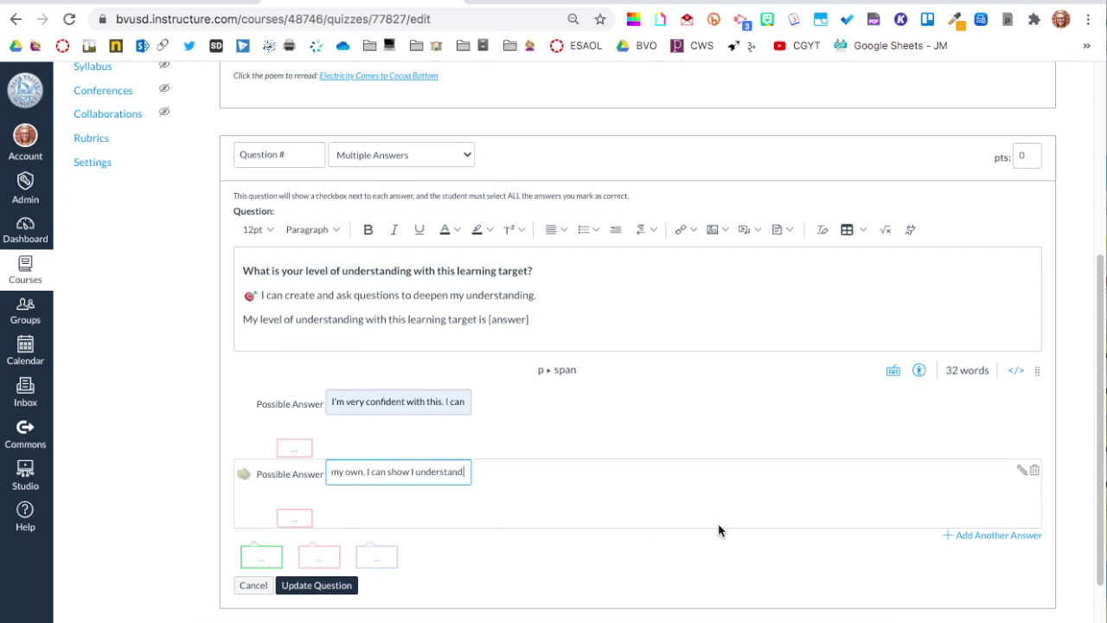
# - Add a third answer and copy "I can do this with help or with an example in front of me." into it from the finished exit ticket
pyautogui.click(971, 533)
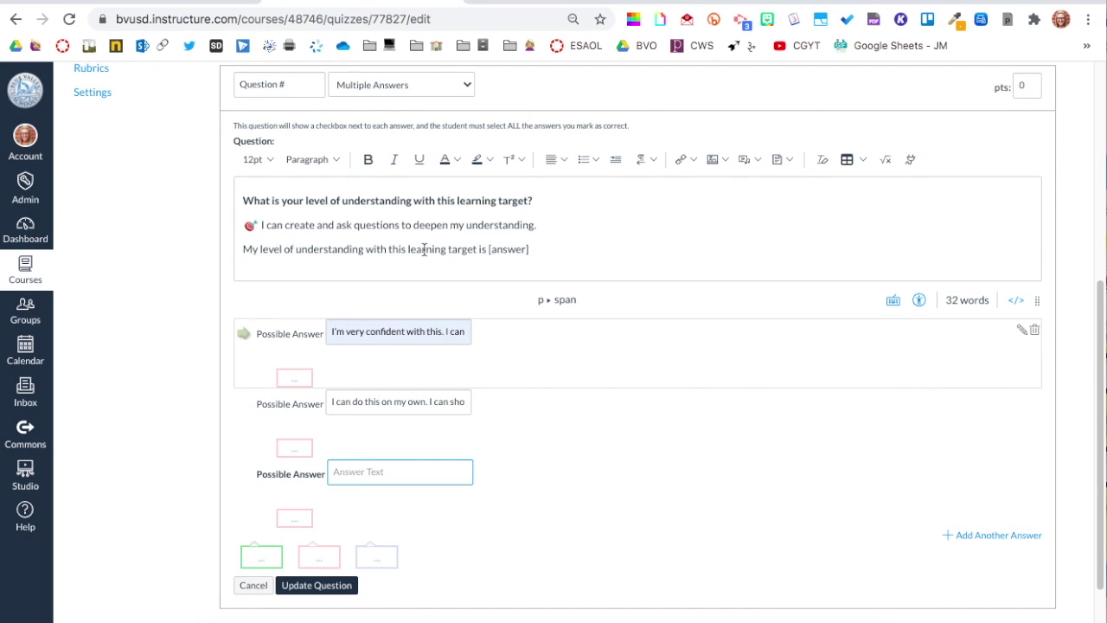
pyautogui.click(164, 5)
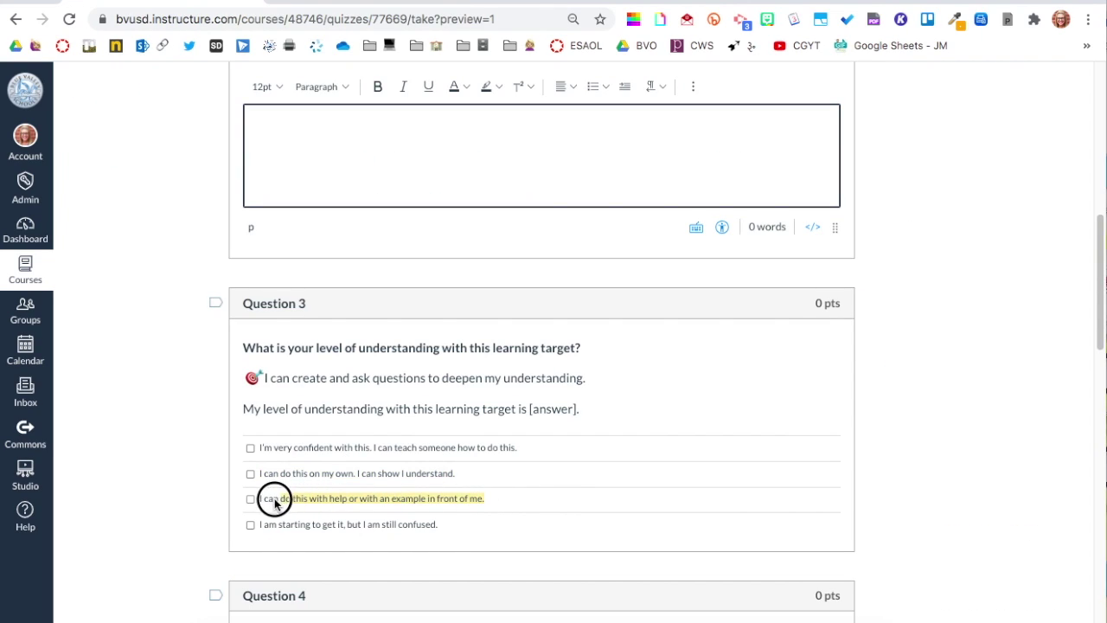
pyautogui.click(346, 4)
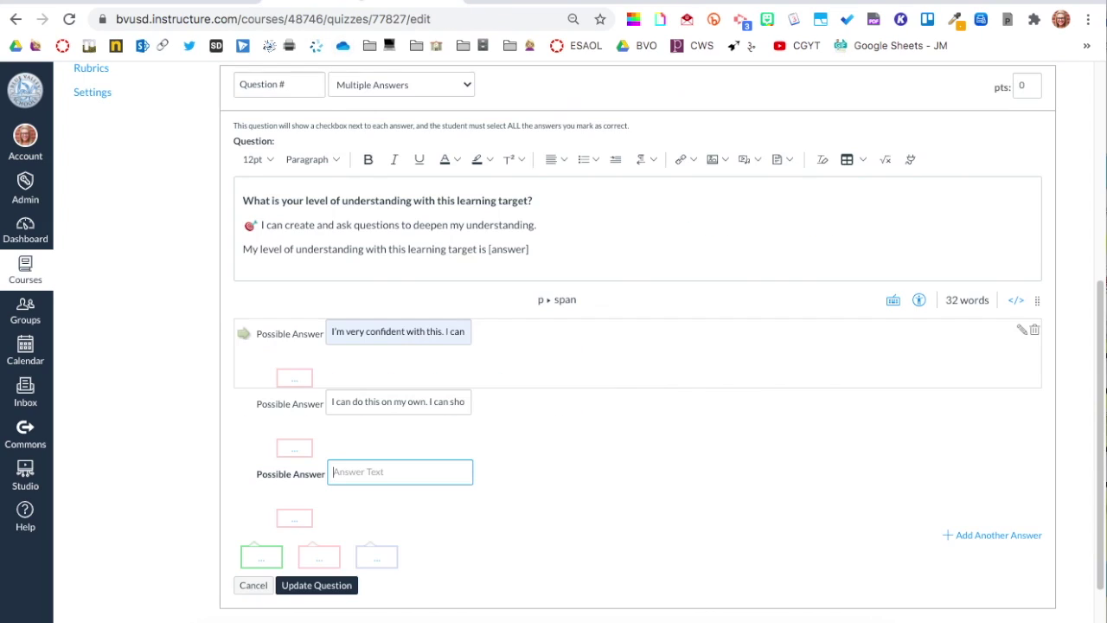
pyautogui.hotkey('ctrl', 'v')
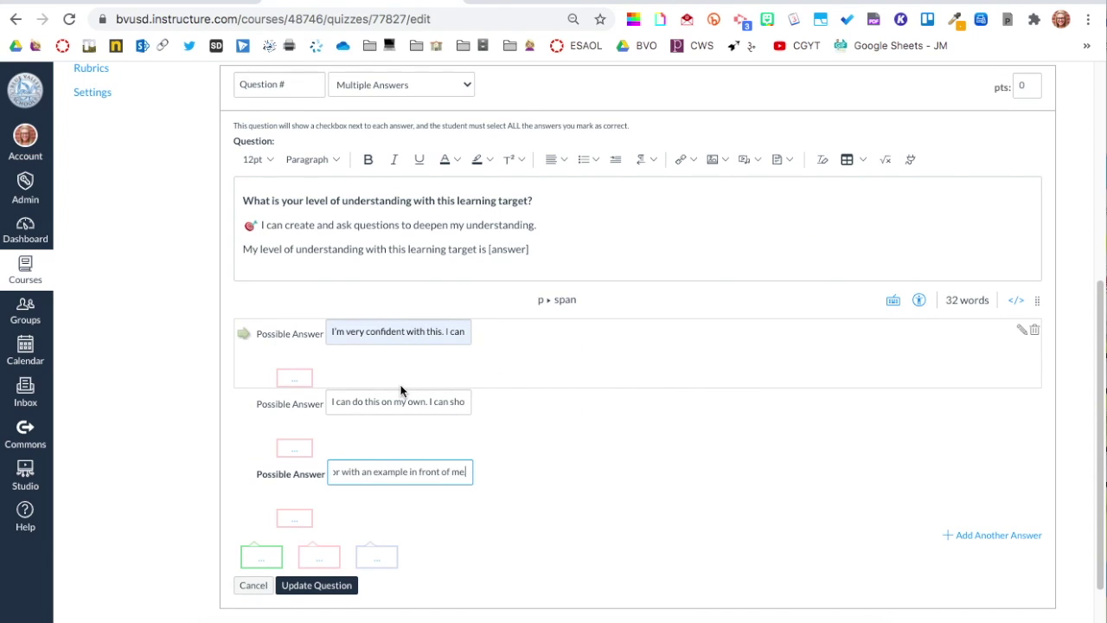
# - Add a fourth answer and copy "I am starting to get it, but I am still confused." into it from the finished exit ticket
pyautogui.click(976, 536)
pyautogui.click(204, 4)
pyautogui.moveTo(438, 524); pyautogui.dragTo(259, 524)
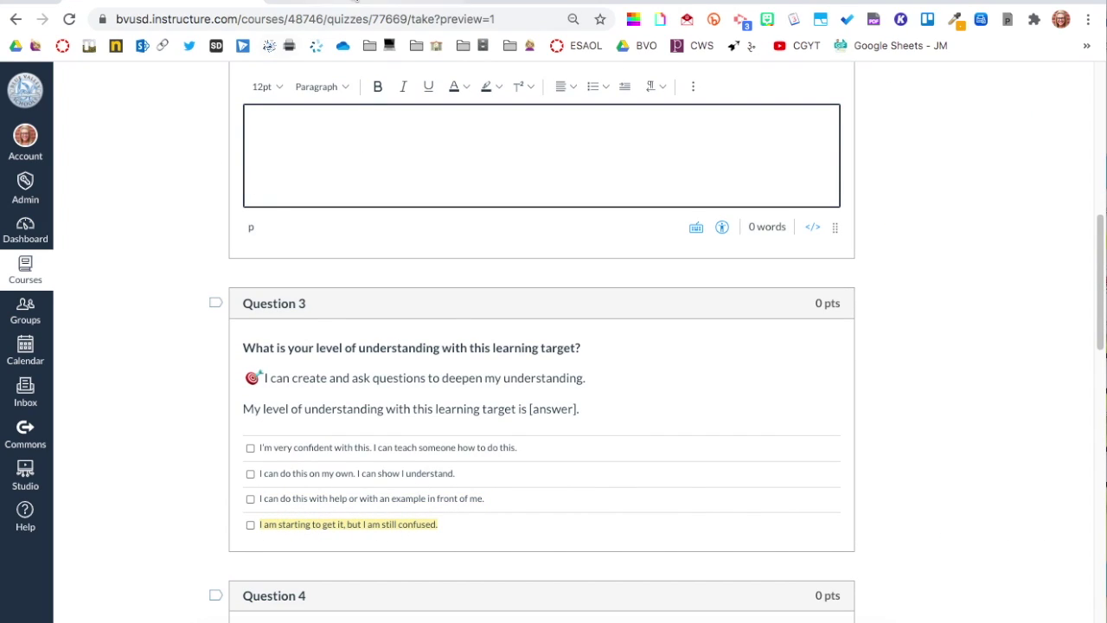
pyautogui.click(354, 5)
pyautogui.click(397, 471)
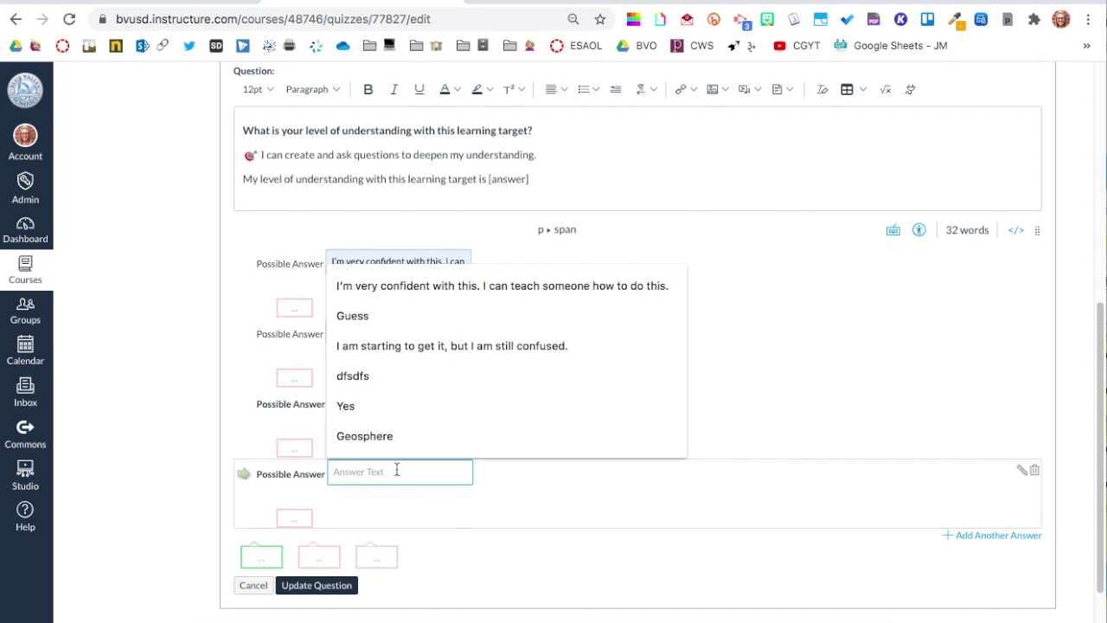
pyautogui.hotkey('ctrl', 'v')
pyautogui.click(789, 512)
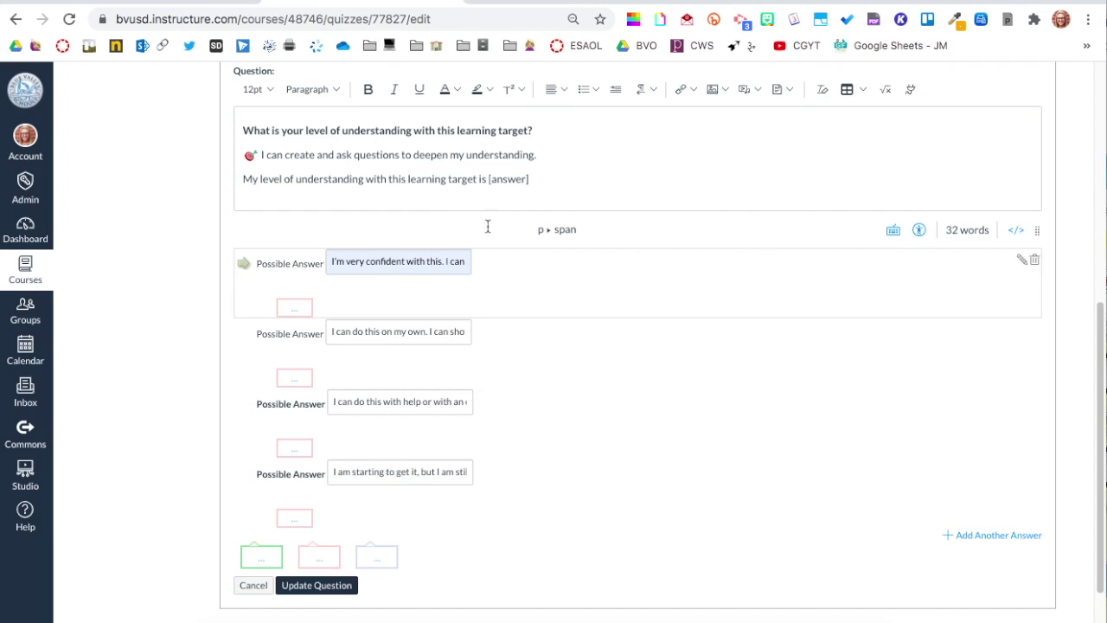
# - Mark all four answers of the learning-target question as correct and save the question
pyautogui.click(244, 263)
pyautogui.click(245, 333)
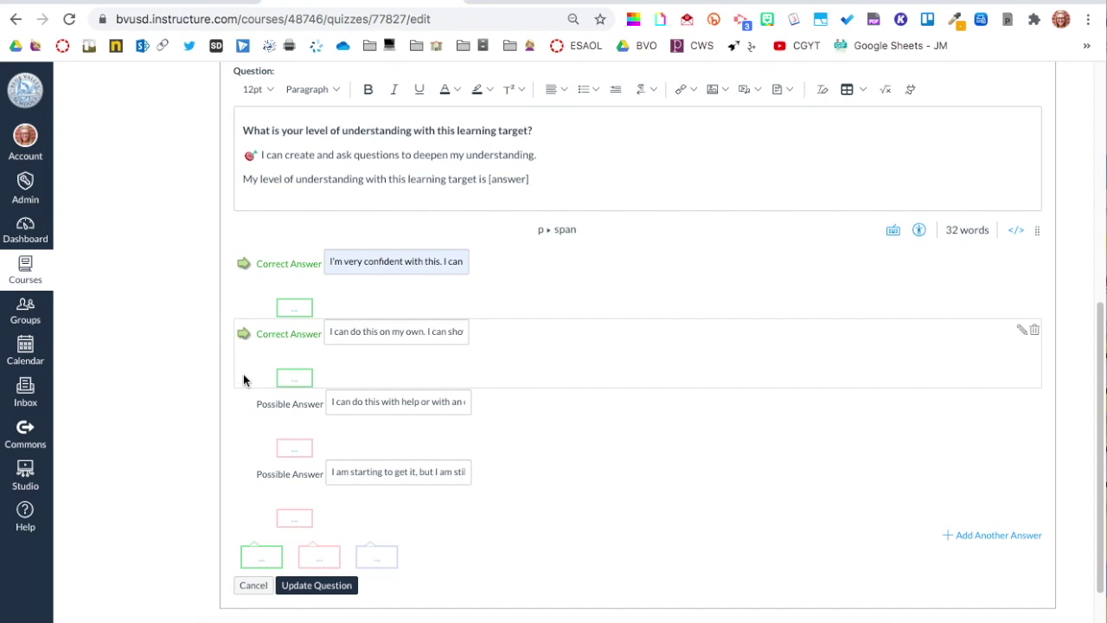
pyautogui.click(245, 404)
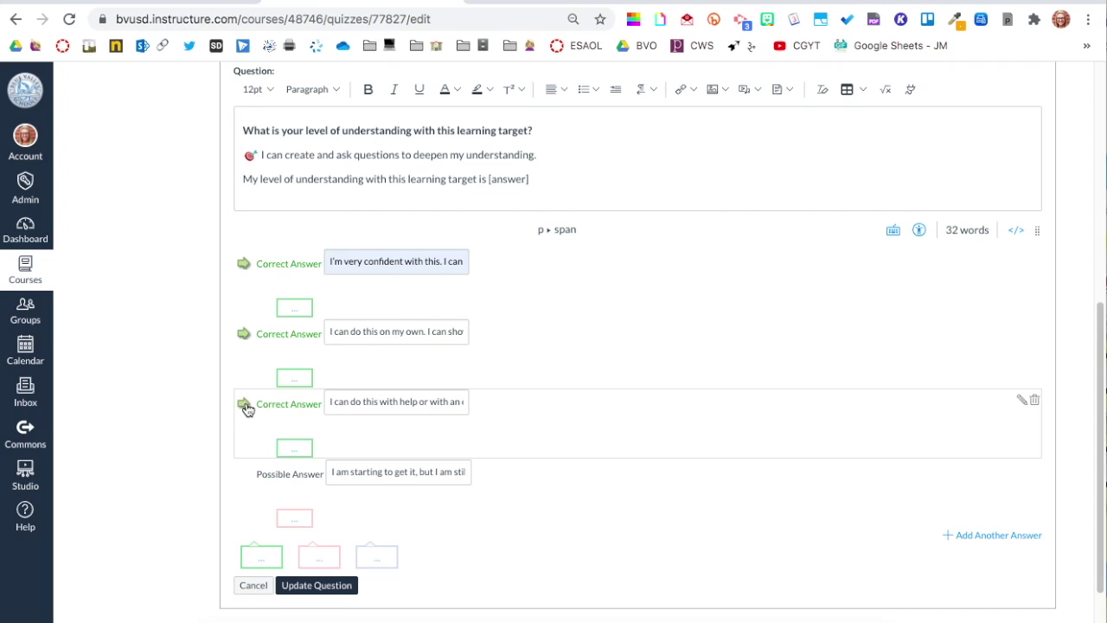
pyautogui.click(246, 475)
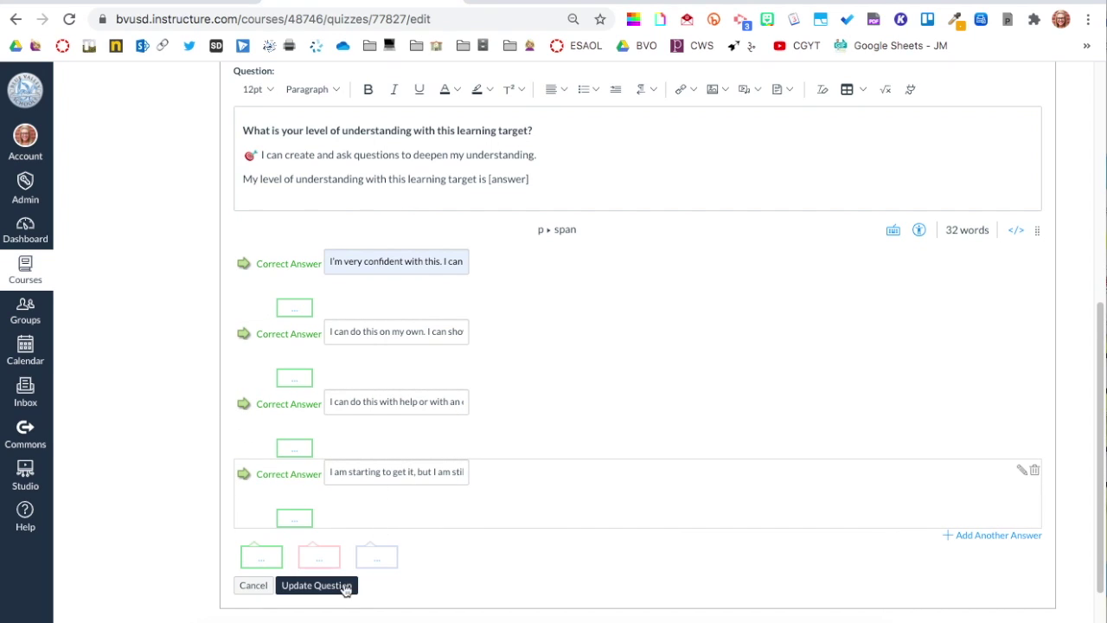
pyautogui.click(316, 586)
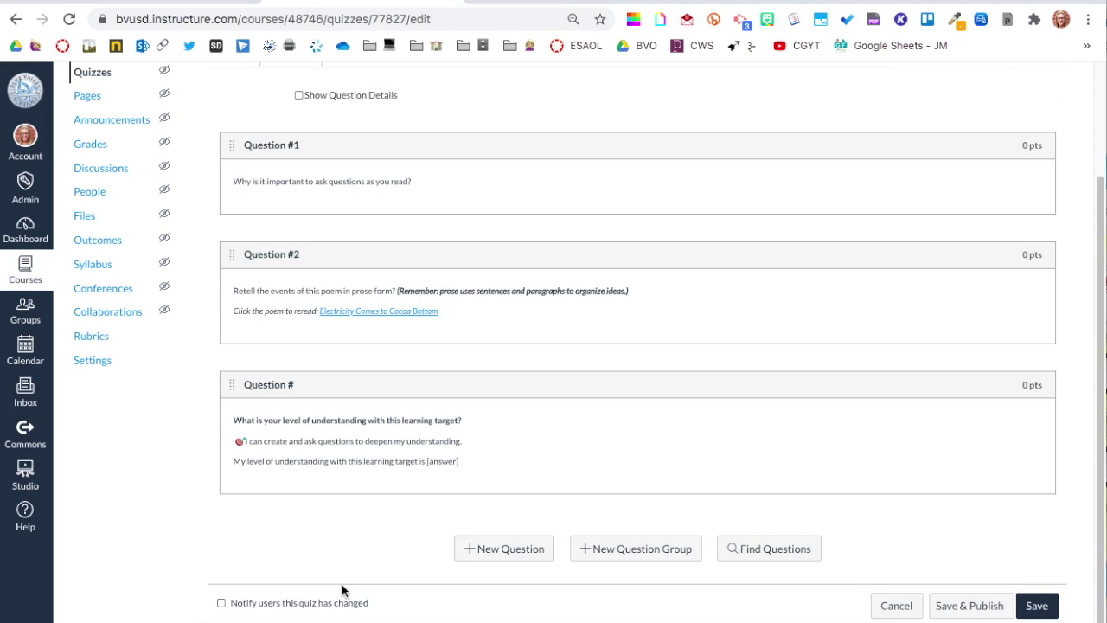
# - Save the exit ticket quiz without publishing it and preview its questions as students will see them
pyautogui.click(1054, 610)
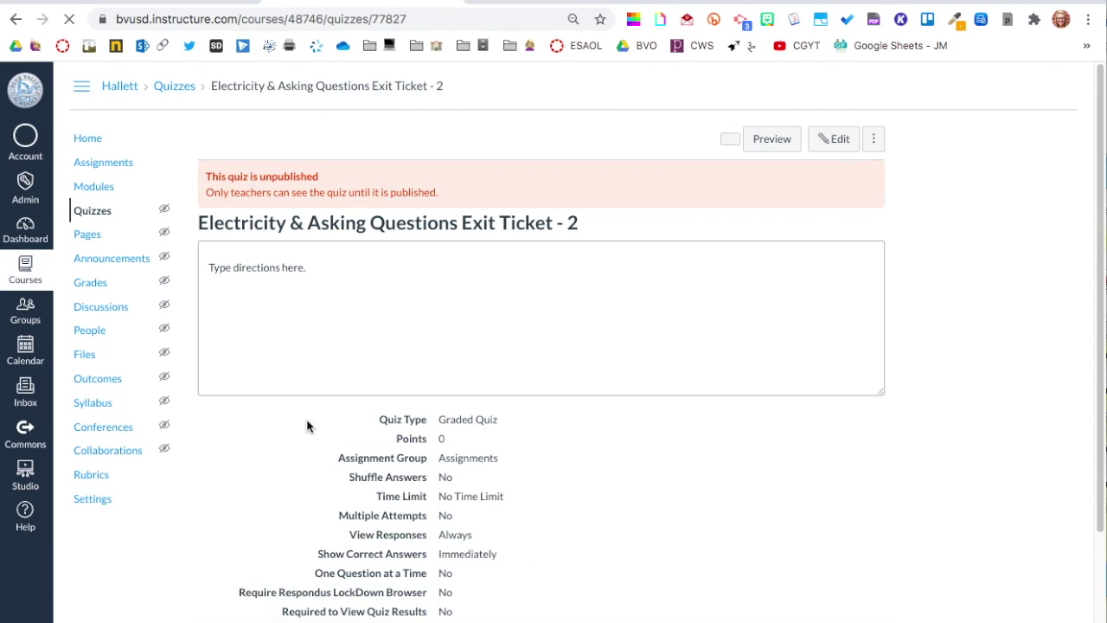
pyautogui.click(783, 140)
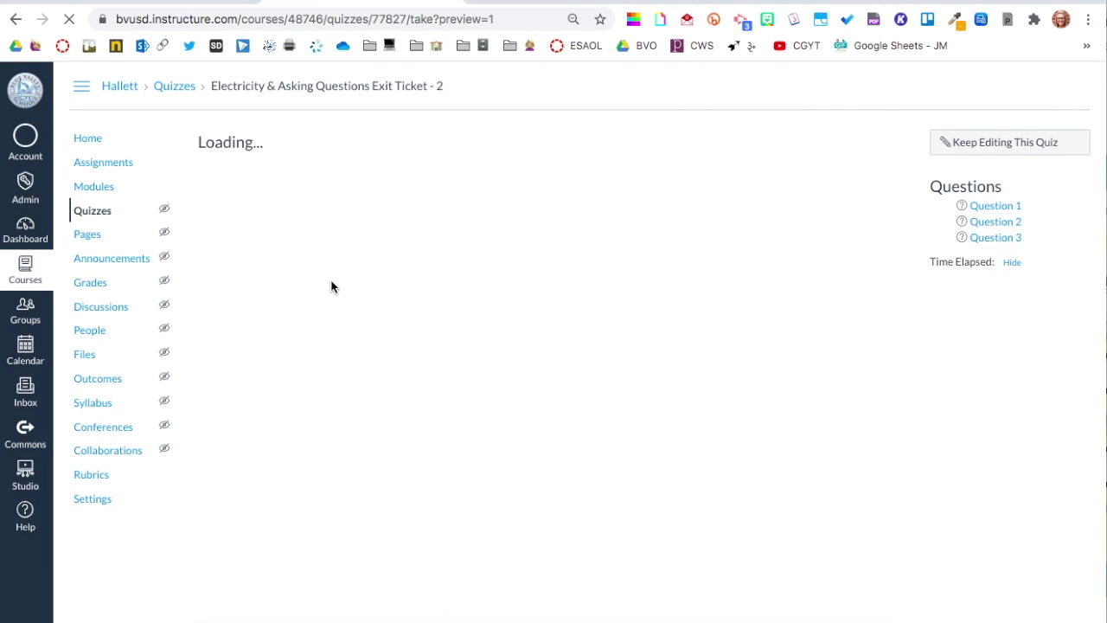
pyautogui.scroll(-3, 331, 287)
pyautogui.scroll(-3, 331, 282)
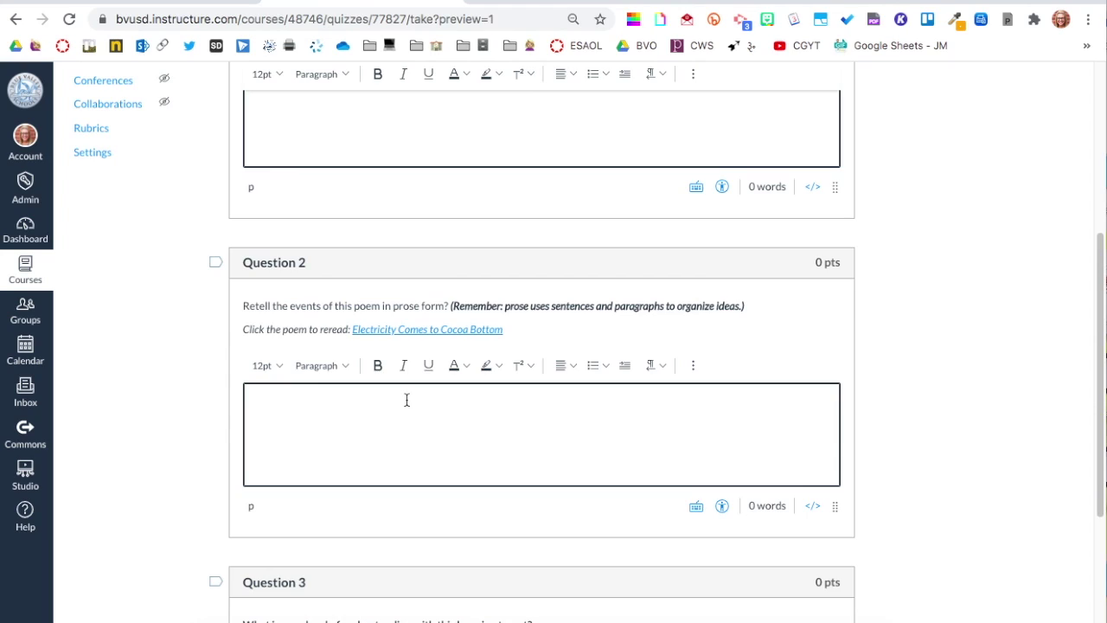
# - Test the learning-target question in the quiz preview by ticking several of its answer checkboxes
pyautogui.scroll(-3, 406, 398)
pyautogui.click(250, 529)
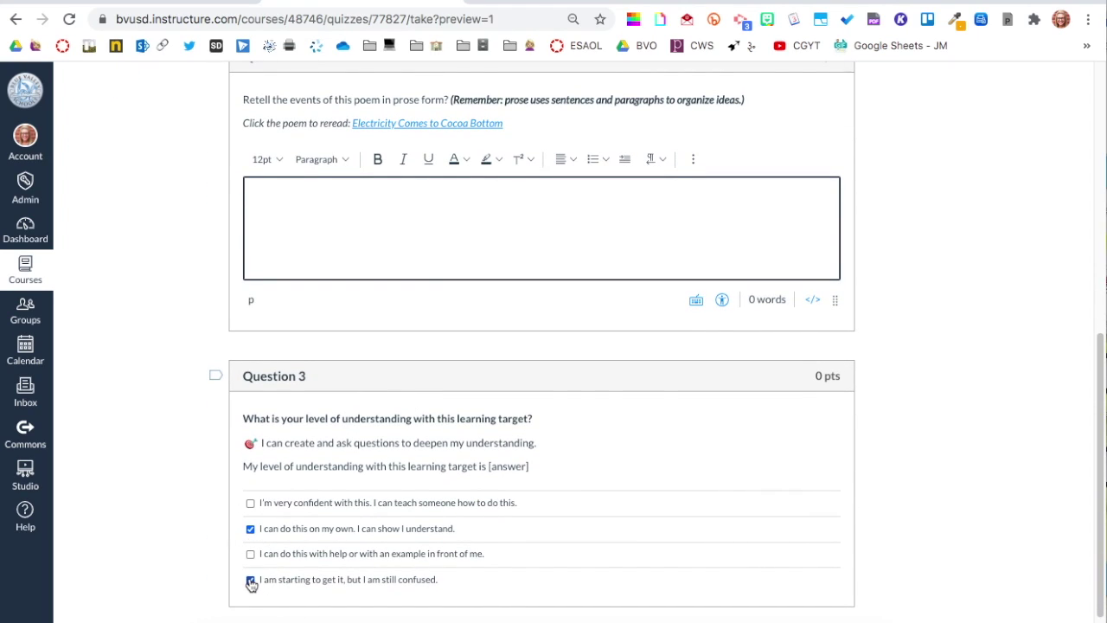
pyautogui.click(251, 555)
pyautogui.click(250, 580)
pyautogui.scroll(-1, 354, 525)
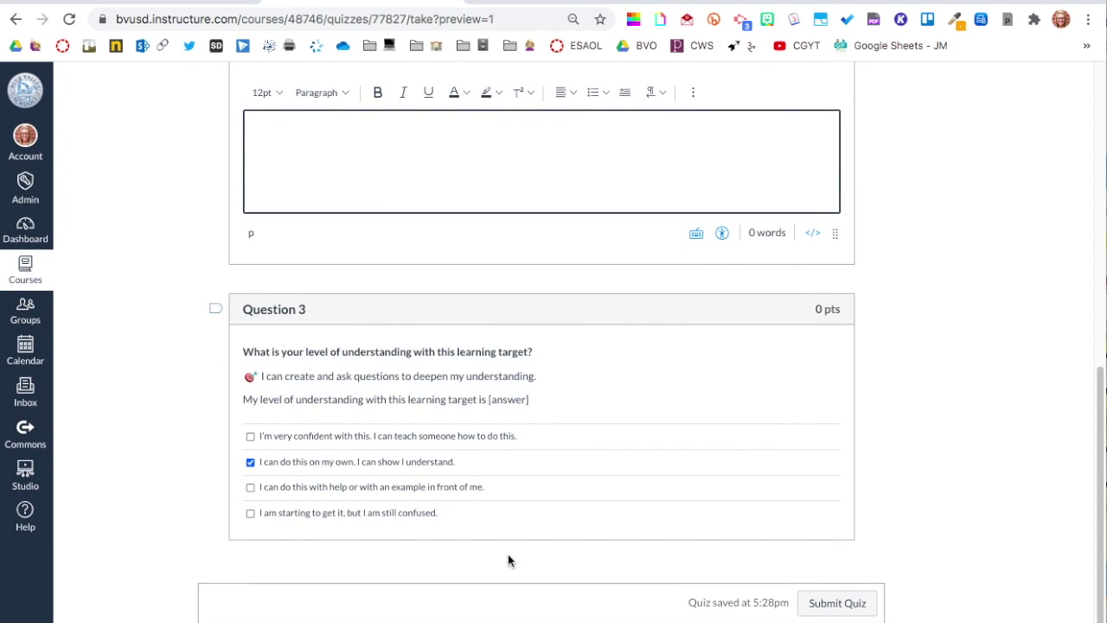
pyautogui.scroll(10, 843, 585)
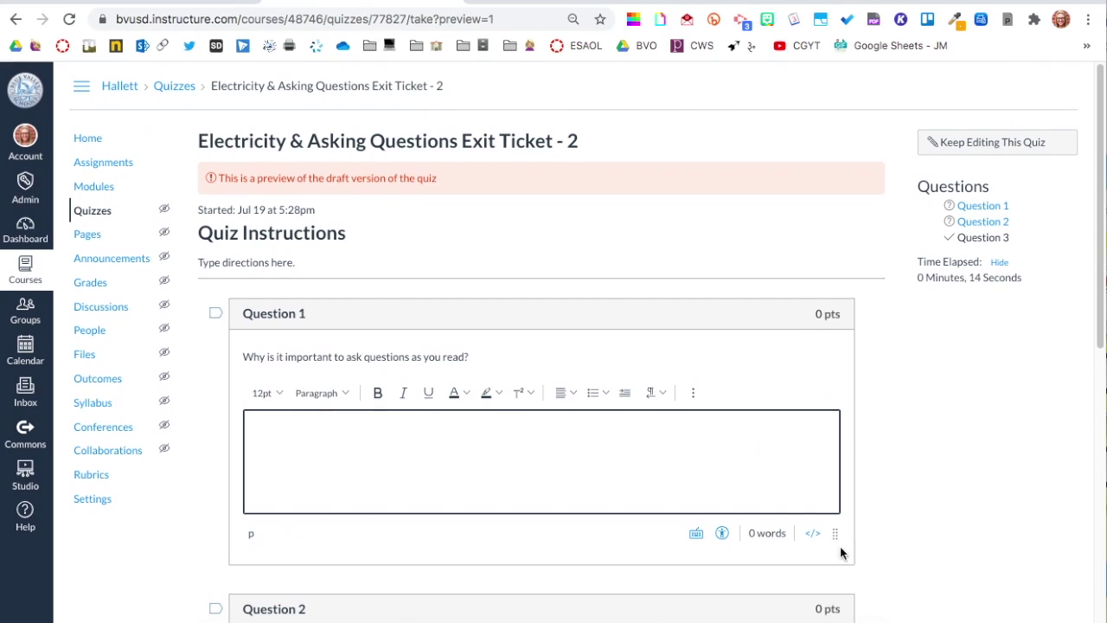
# - Return to editing the quiz, name the learning-target question "Question #3" and save the question
pyautogui.click(1010, 142)
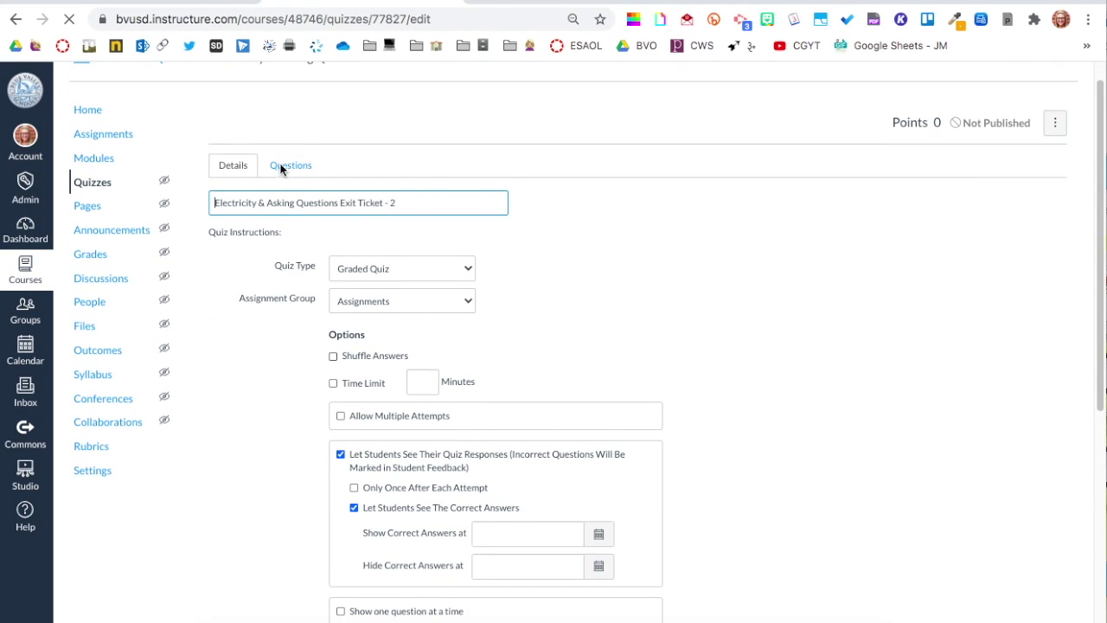
pyautogui.click(280, 168)
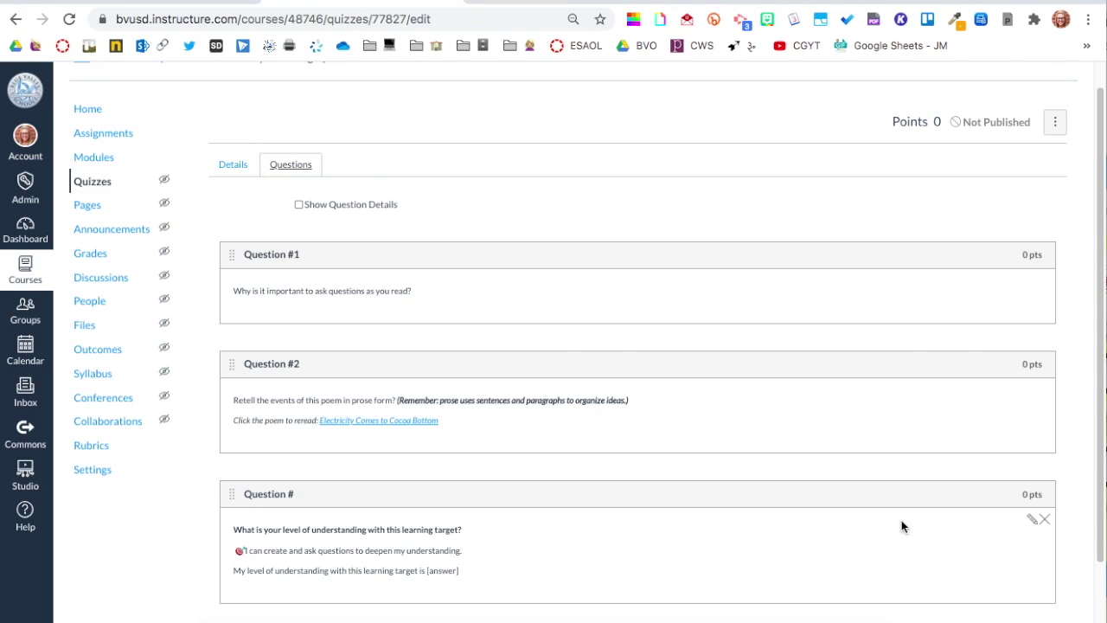
pyautogui.click(1032, 519)
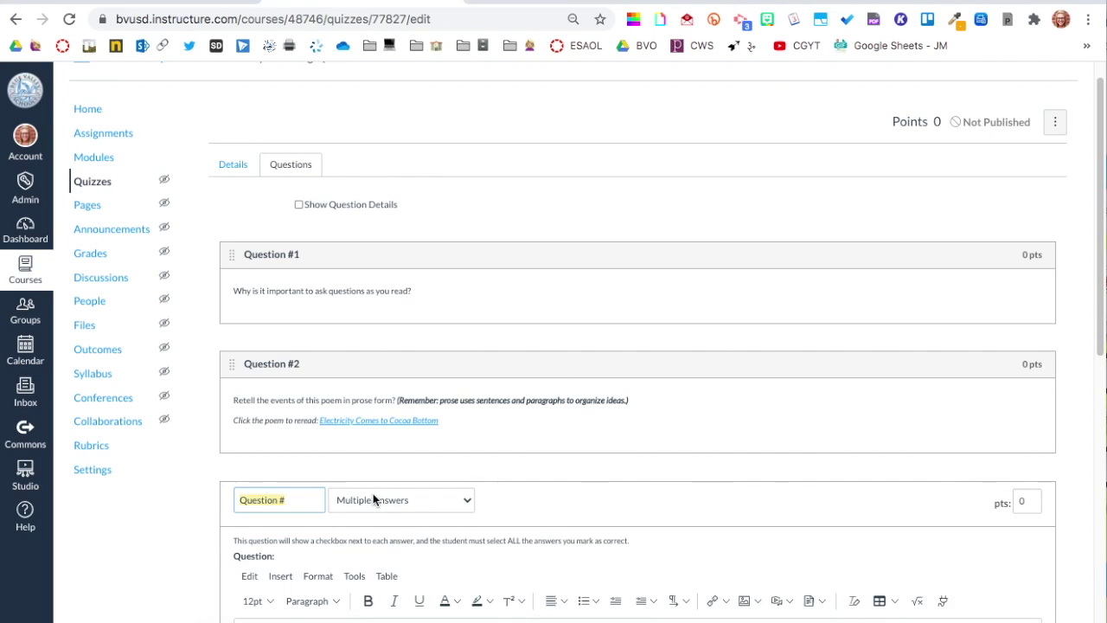
pyautogui.click(301, 498)
pyautogui.write('3')
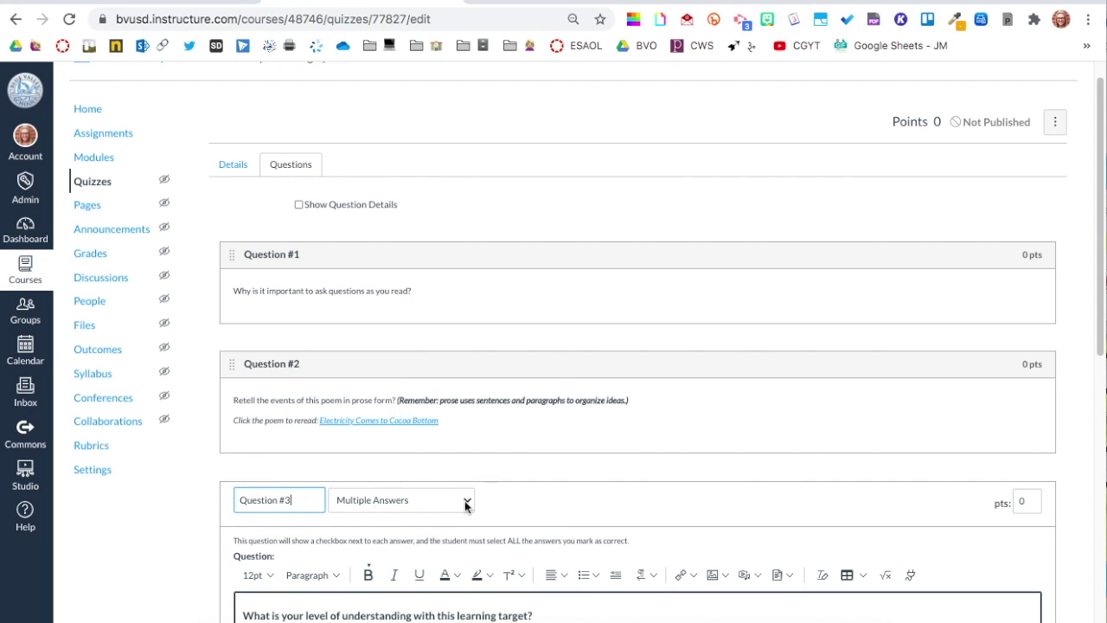
pyautogui.scroll(-3, 967, 509)
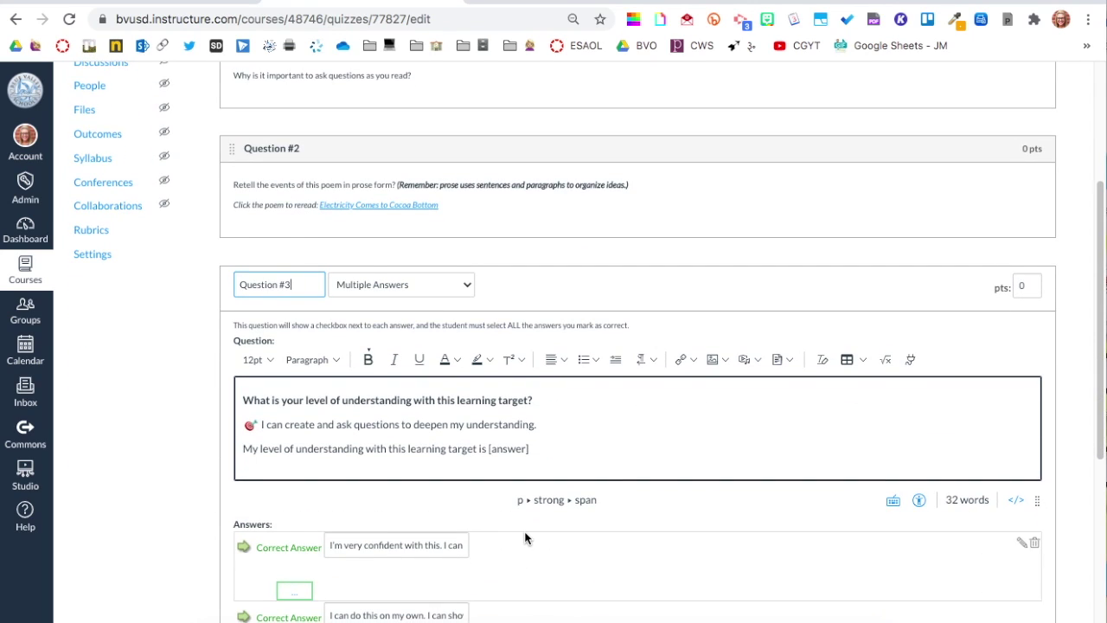
pyautogui.scroll(-3, 524, 538)
pyautogui.scroll(-1, 524, 538)
pyautogui.click(317, 620)
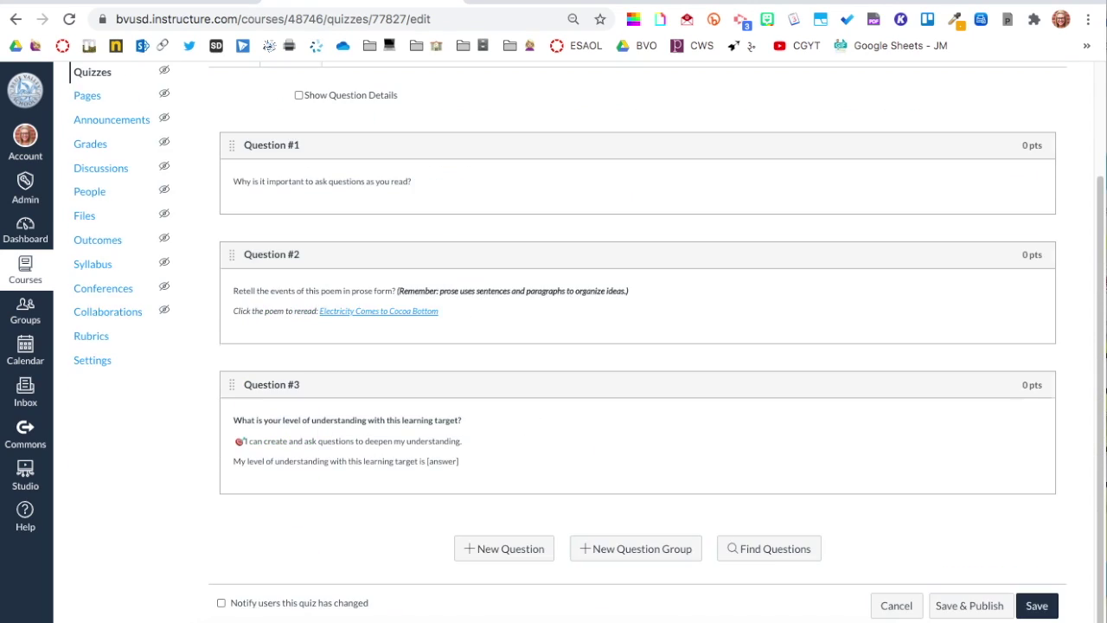
# - Add a new question and copy "How does energy get from the battery to cause motion, sound, light, or heat?" into it from the finished exit ticket
pyautogui.click(194, 3)
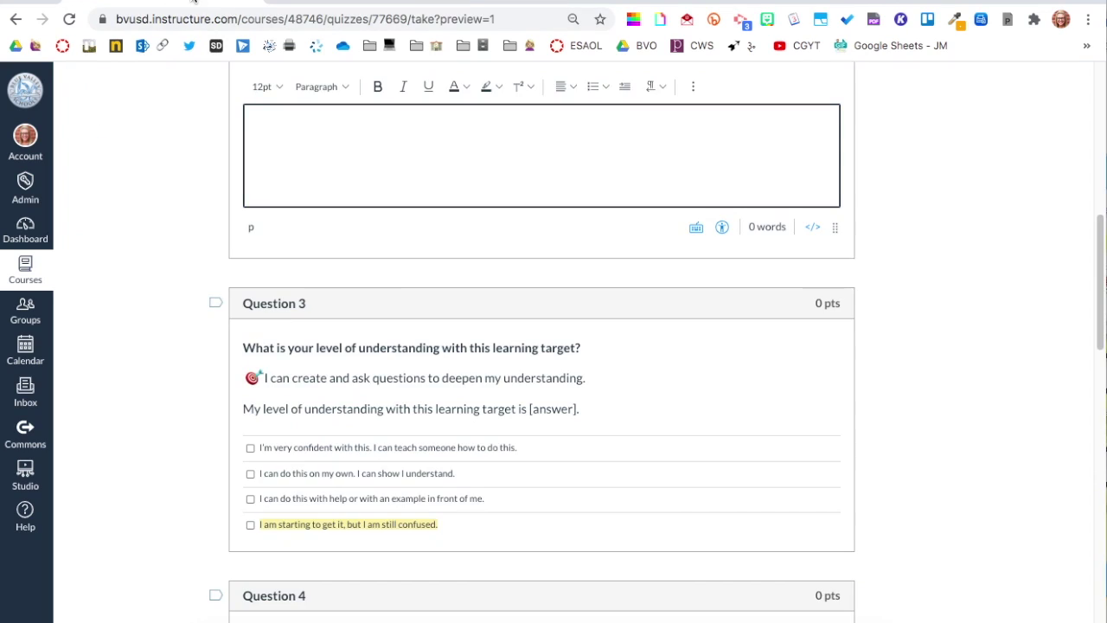
pyautogui.scroll(-3, 350, 368)
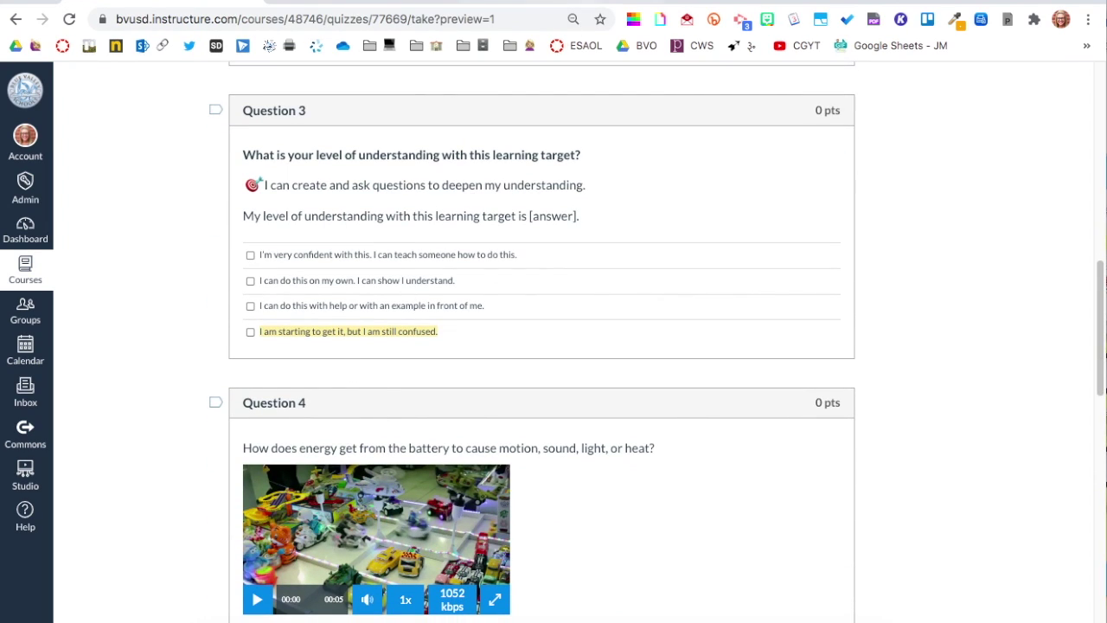
pyautogui.moveTo(655, 447); pyautogui.dragTo(235, 454)
pyautogui.hotkey('ctrl', 'c')
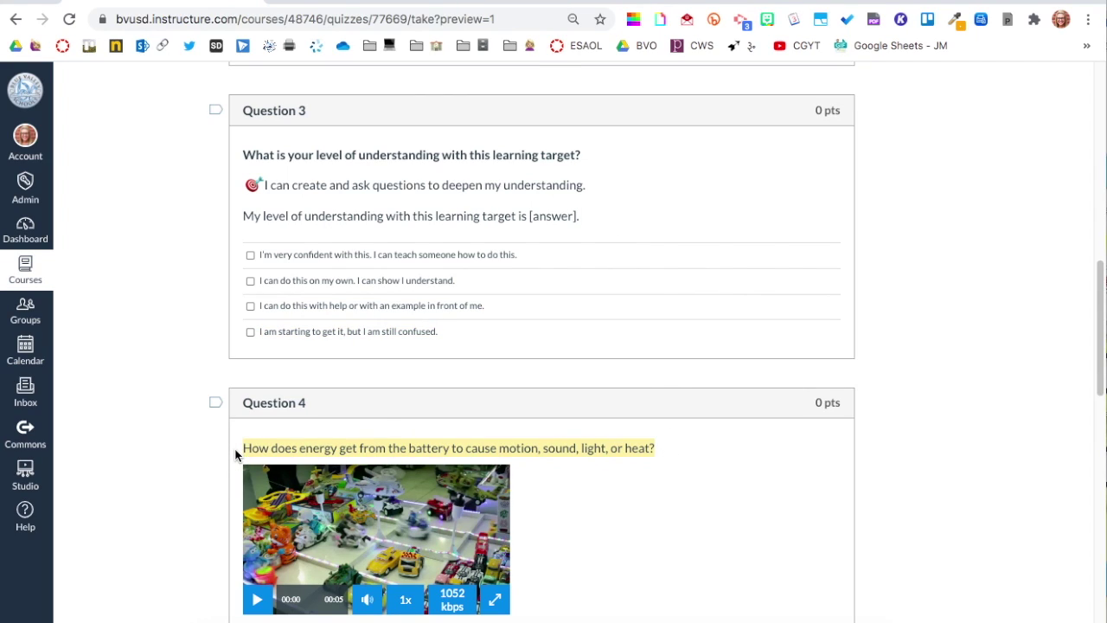
pyautogui.click(386, 4)
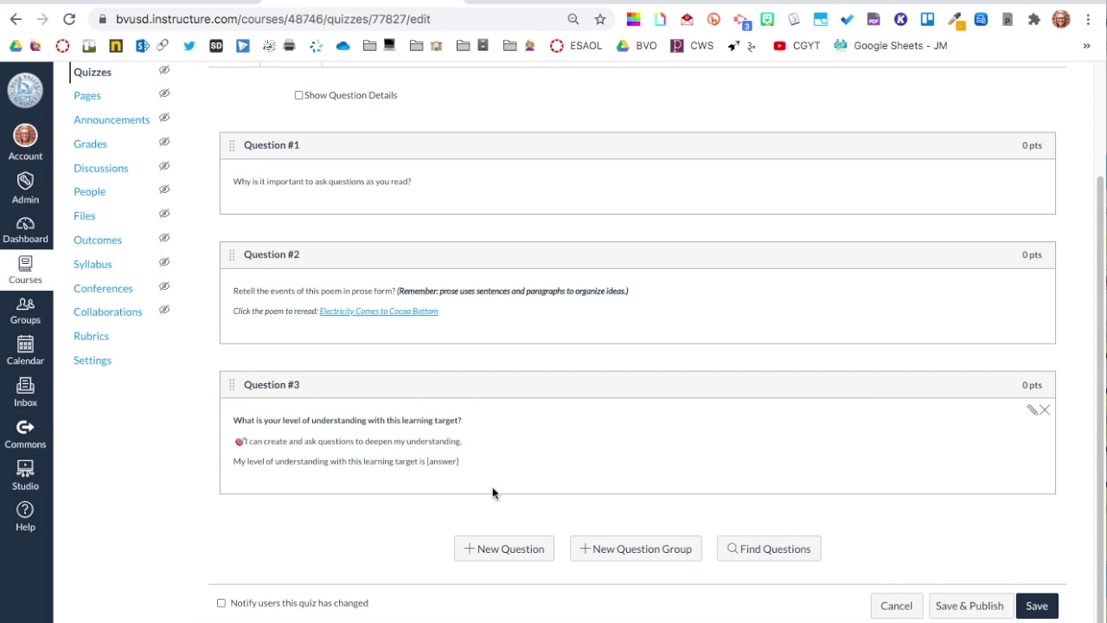
pyautogui.click(489, 548)
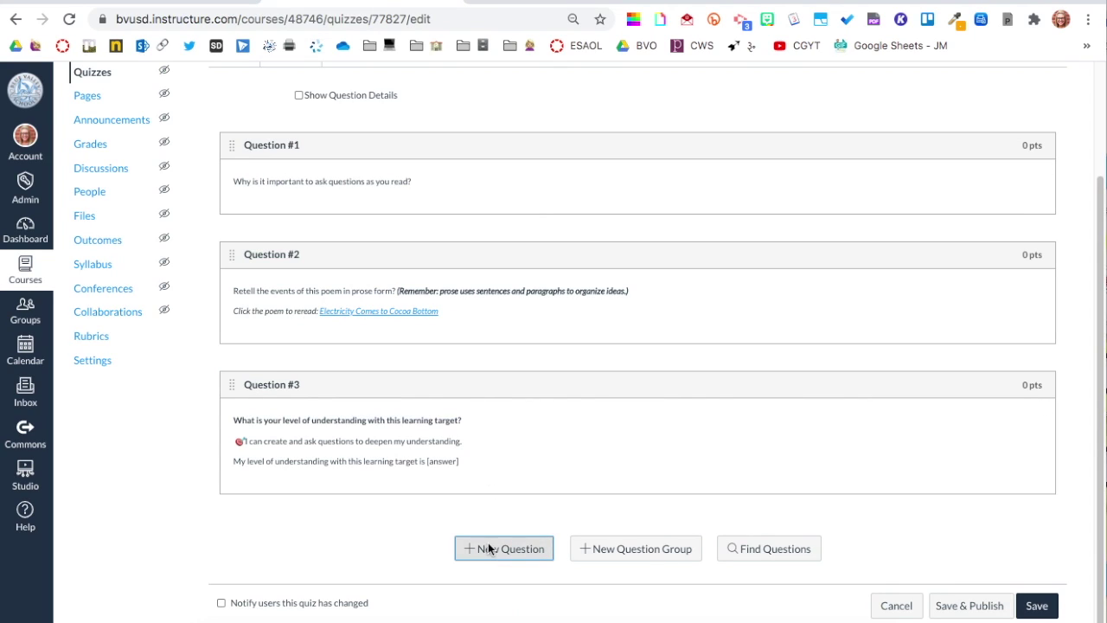
pyautogui.click(390, 235)
pyautogui.hotkey('ctrl', 'v')
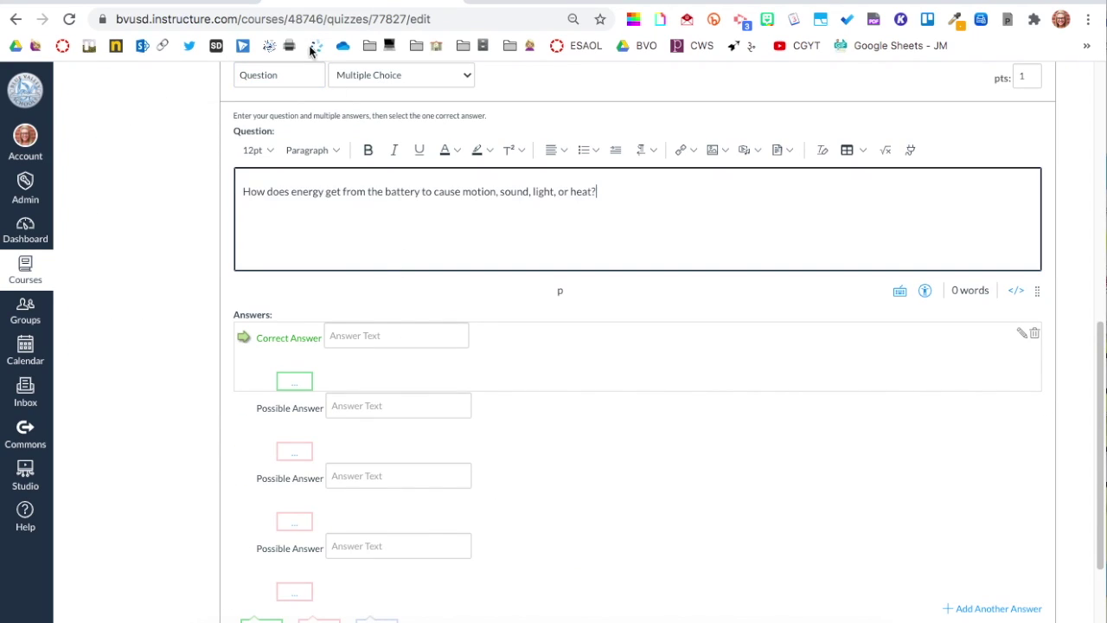
# - Name the new battery energy question "Question #4" and set its points to 0
pyautogui.click(295, 76)
pyautogui.write('#4')
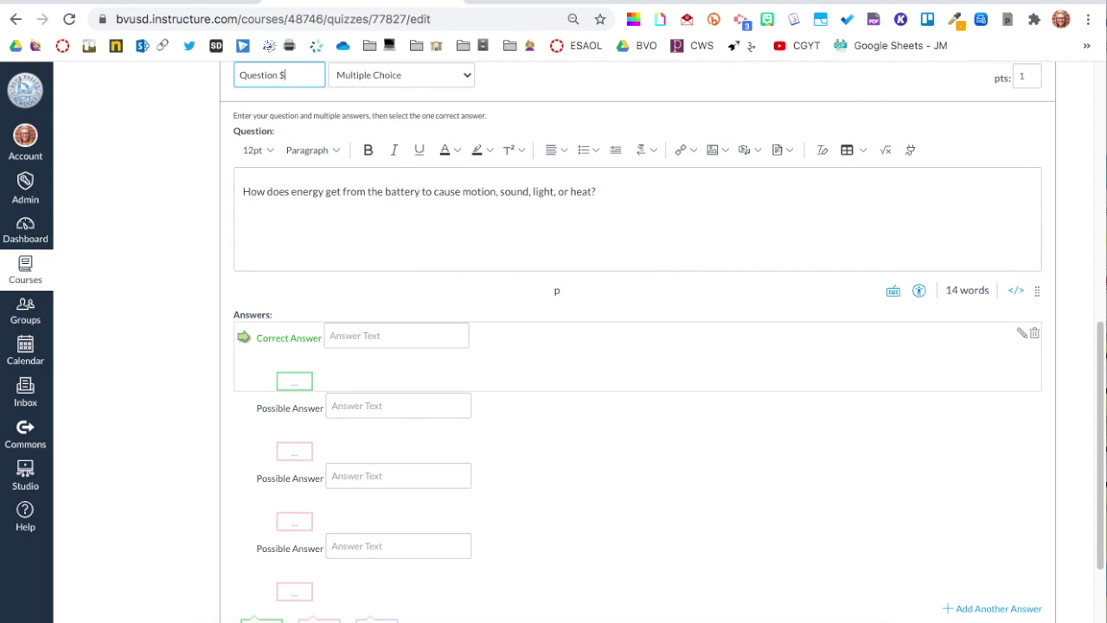
pyautogui.click(1026, 78)
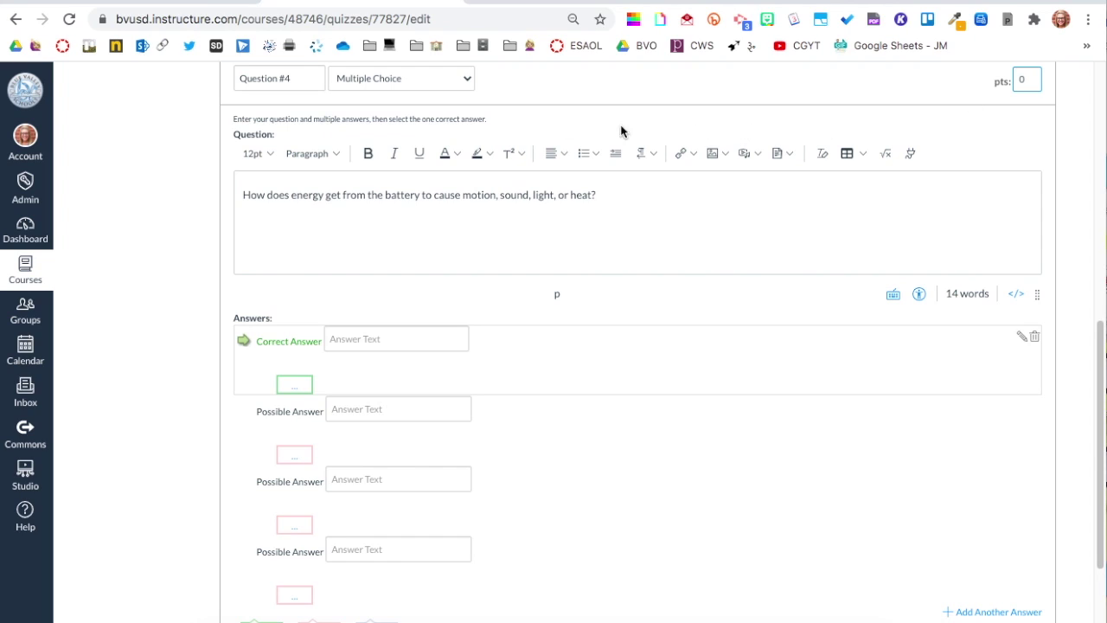
# - Switch to the TCI program page and save the Energy unit's video to the Desktop as "tci", replacing the existing file
pyautogui.click(524, 8)
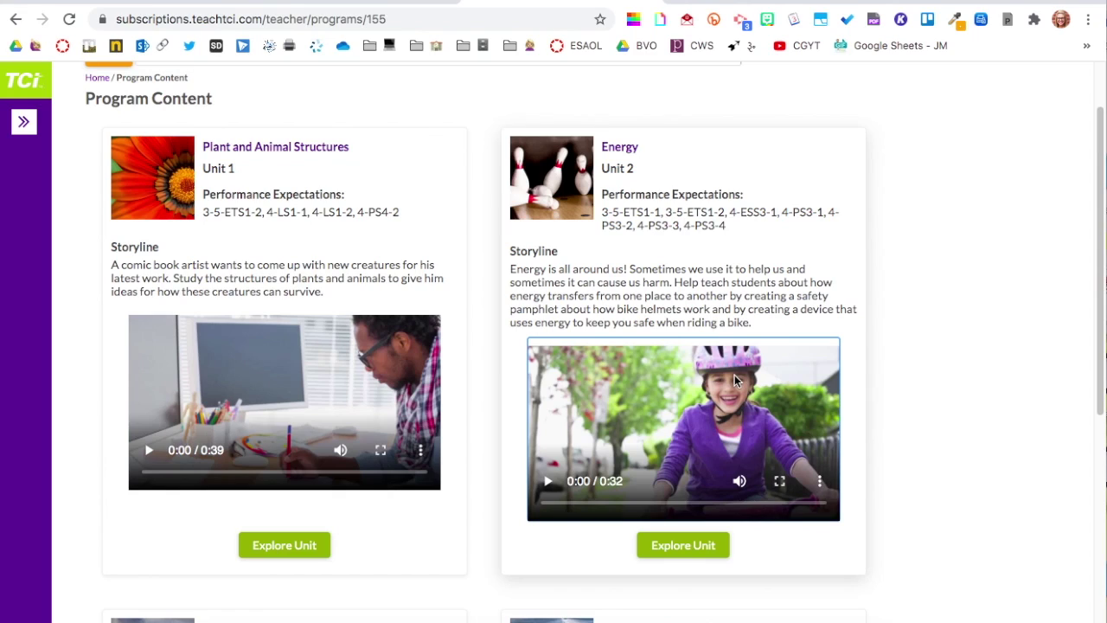
pyautogui.rightClick(735, 375)
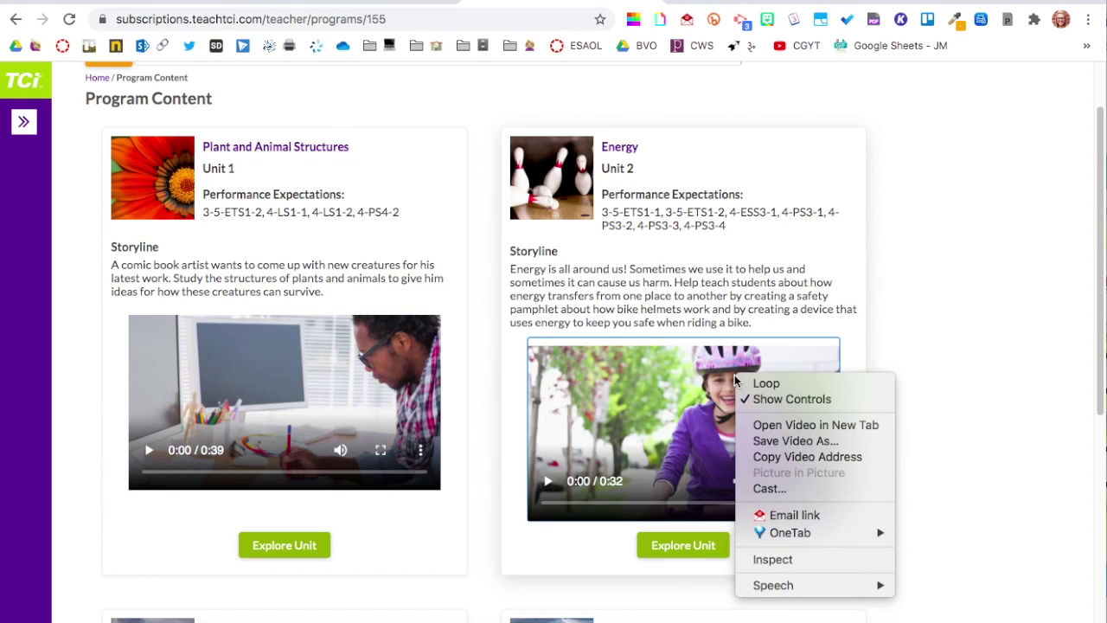
pyautogui.click(752, 441)
pyautogui.write('tci')
pyautogui.press('Return')
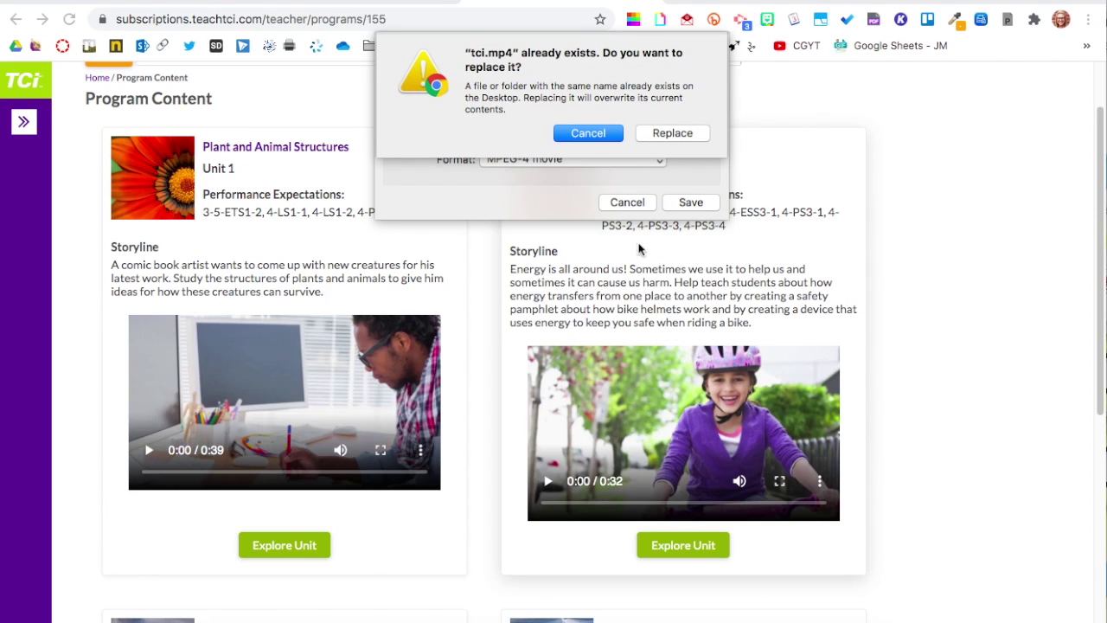
pyautogui.click(662, 135)
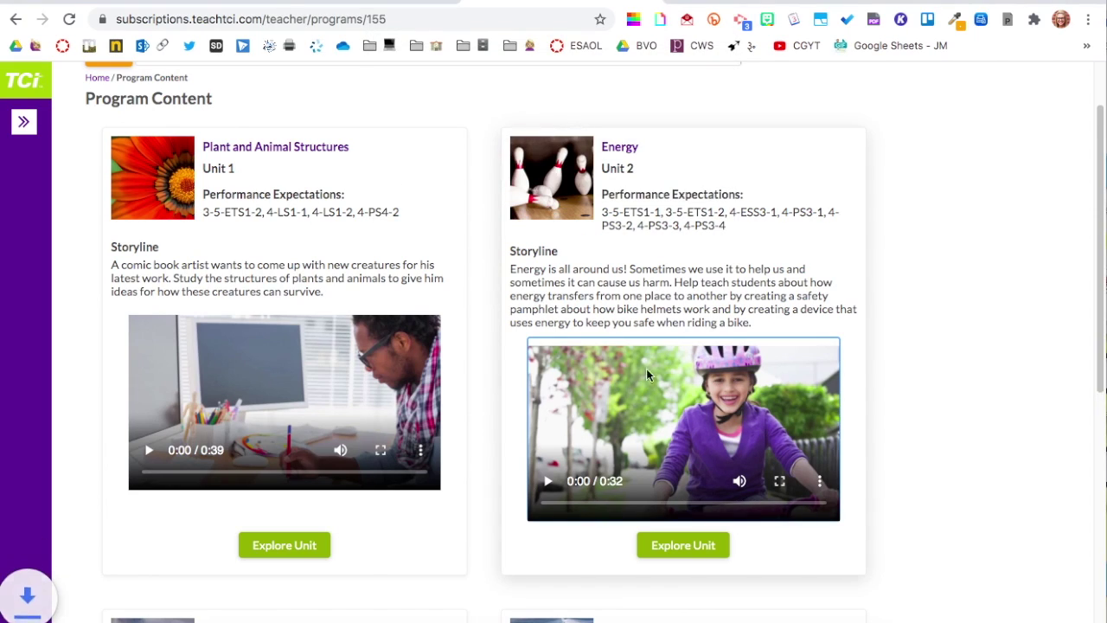
# - Back in the exit ticket quiz, upload tci.mp4 from the Desktop and embed it below the text of Question #4
pyautogui.click(399, 2)
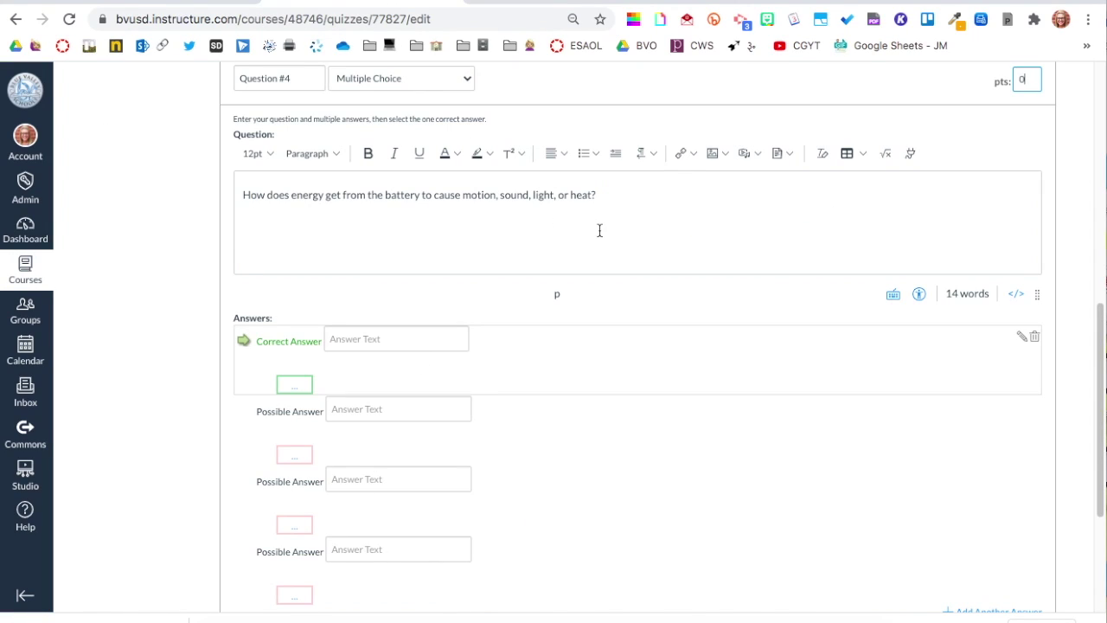
pyautogui.click(625, 192)
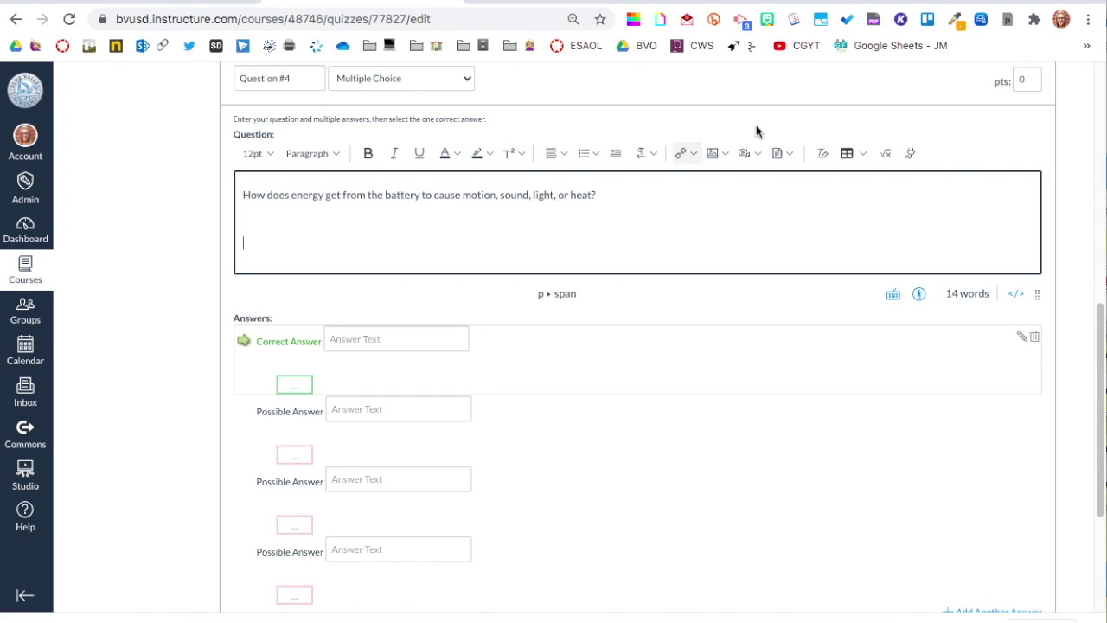
pyautogui.click(752, 153)
pyautogui.click(759, 183)
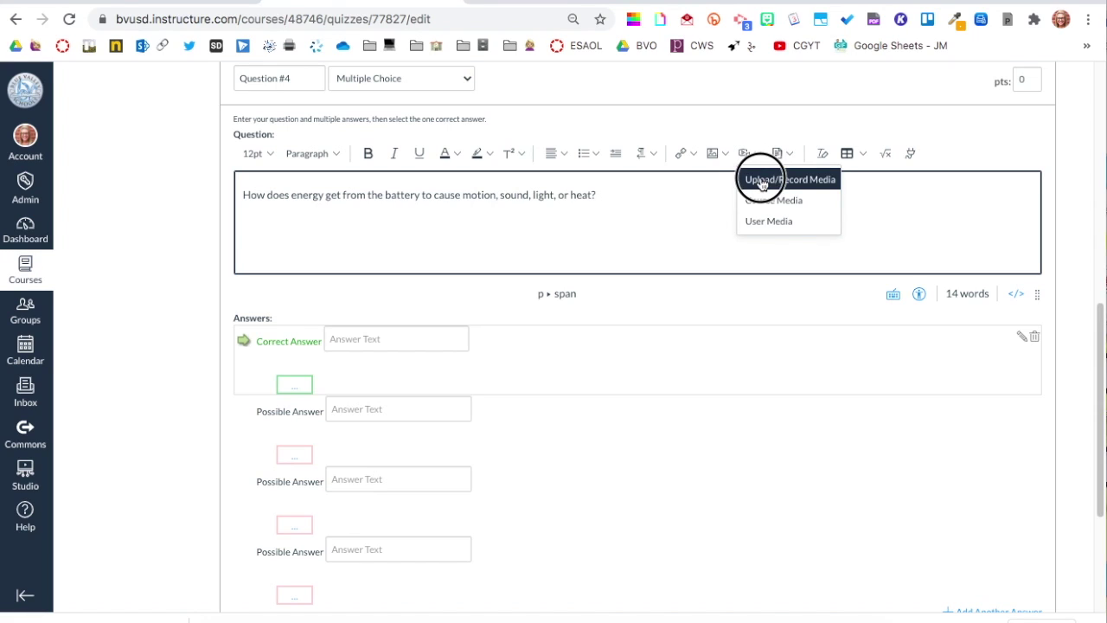
pyautogui.click(562, 315)
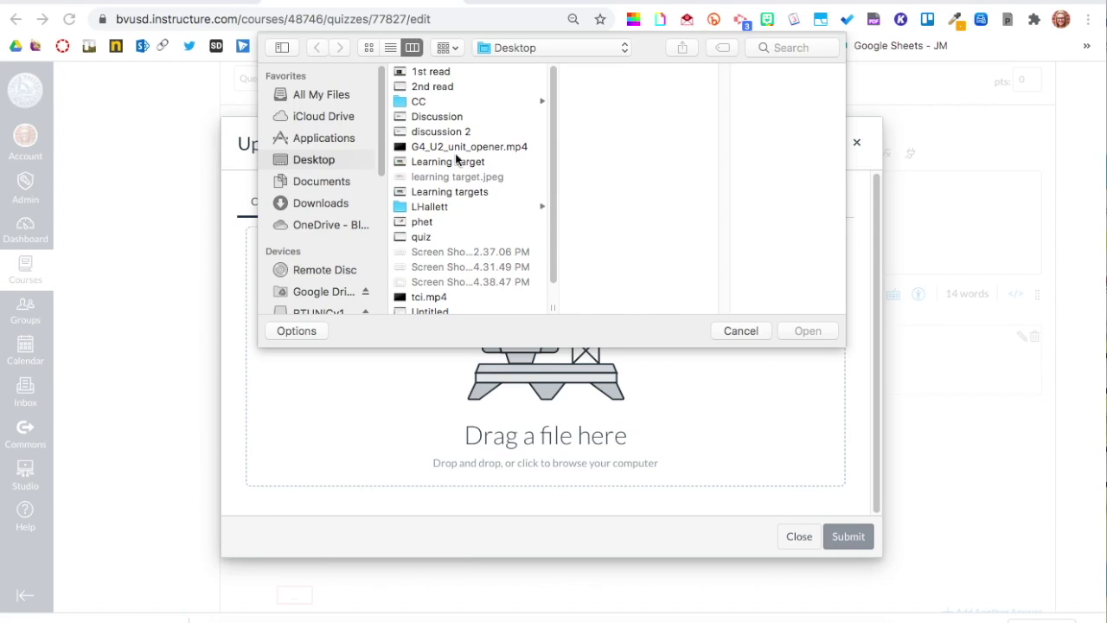
pyautogui.scroll(-2, 462, 141)
pyautogui.click(426, 279)
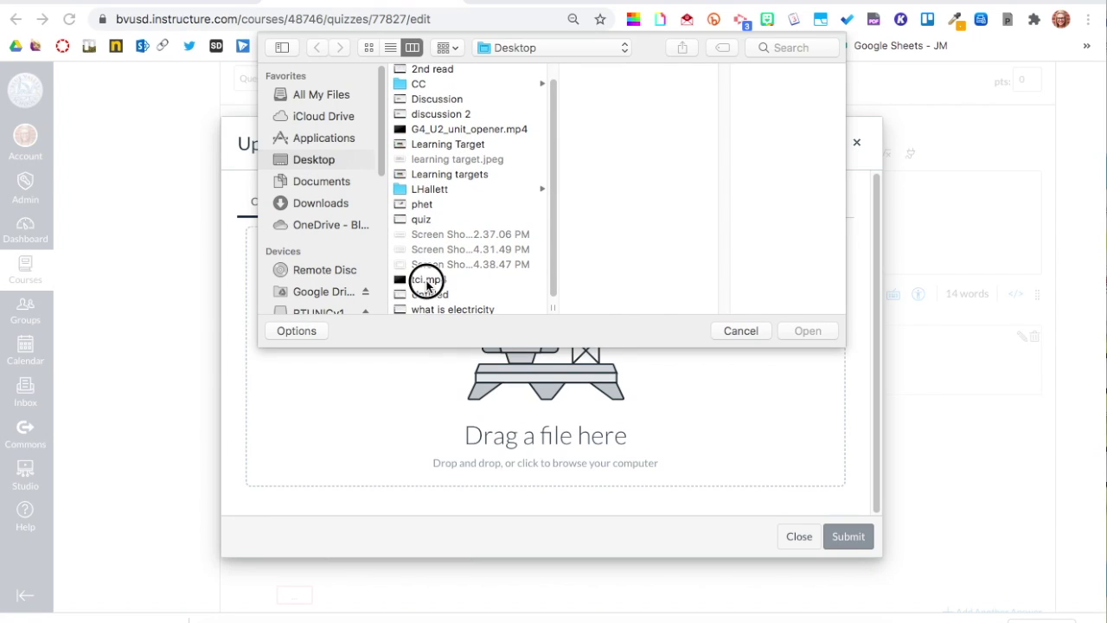
pyautogui.click(823, 331)
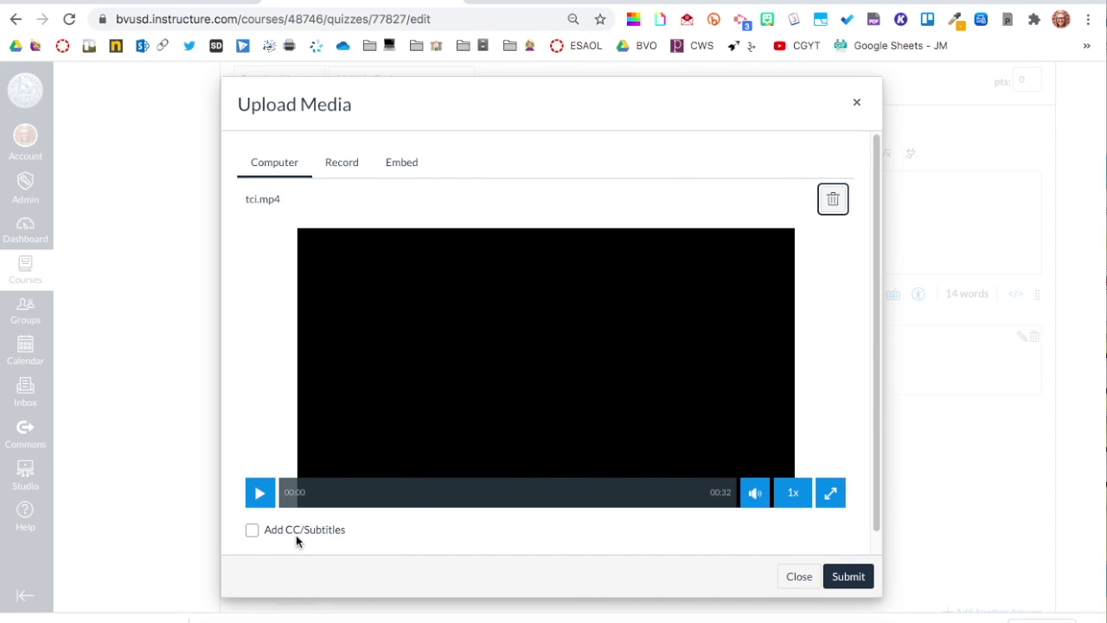
pyautogui.click(851, 578)
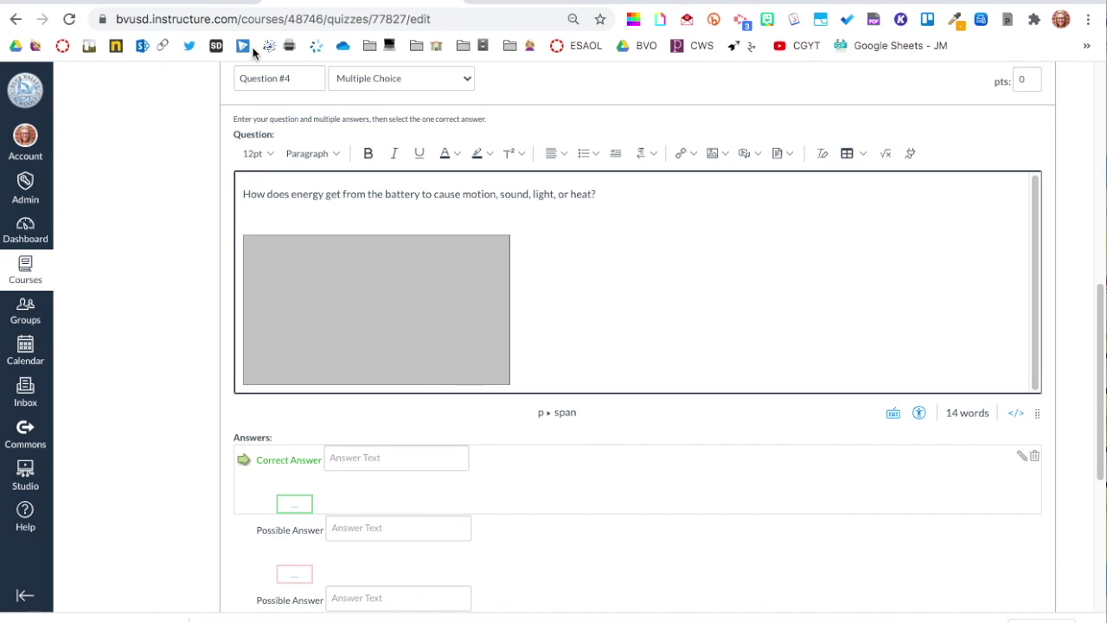
# - Check the answer format of Question 4 in the finished exit ticket, set Question #4 to Essay Question and save the question
pyautogui.click(215, 3)
pyautogui.scroll(-2, 394, 333)
pyautogui.scroll(-1, 399, 346)
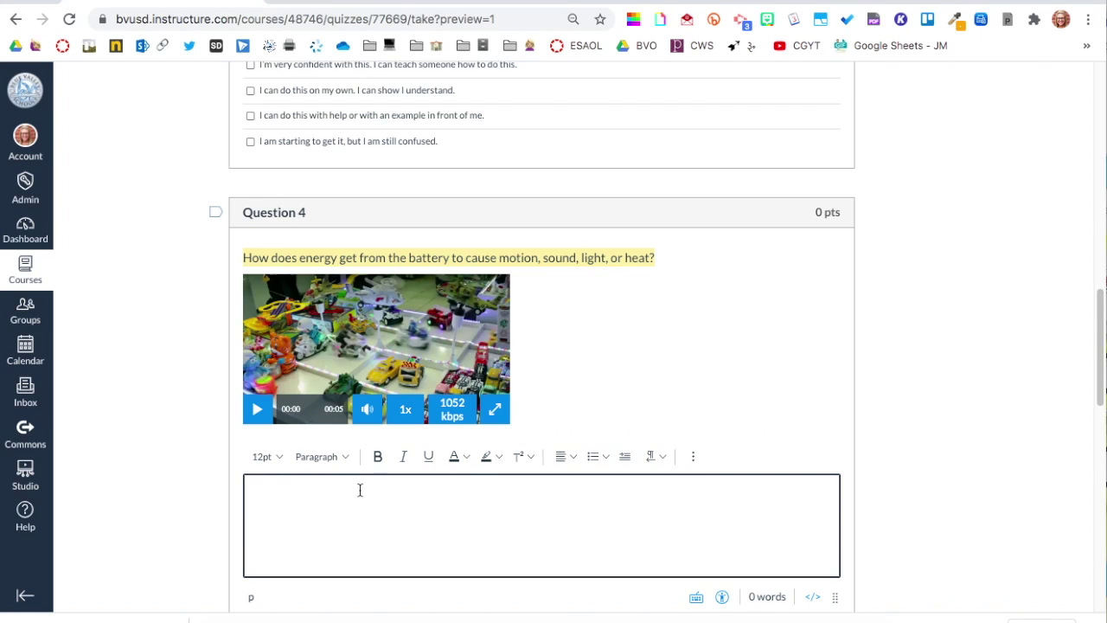
pyautogui.click(372, 3)
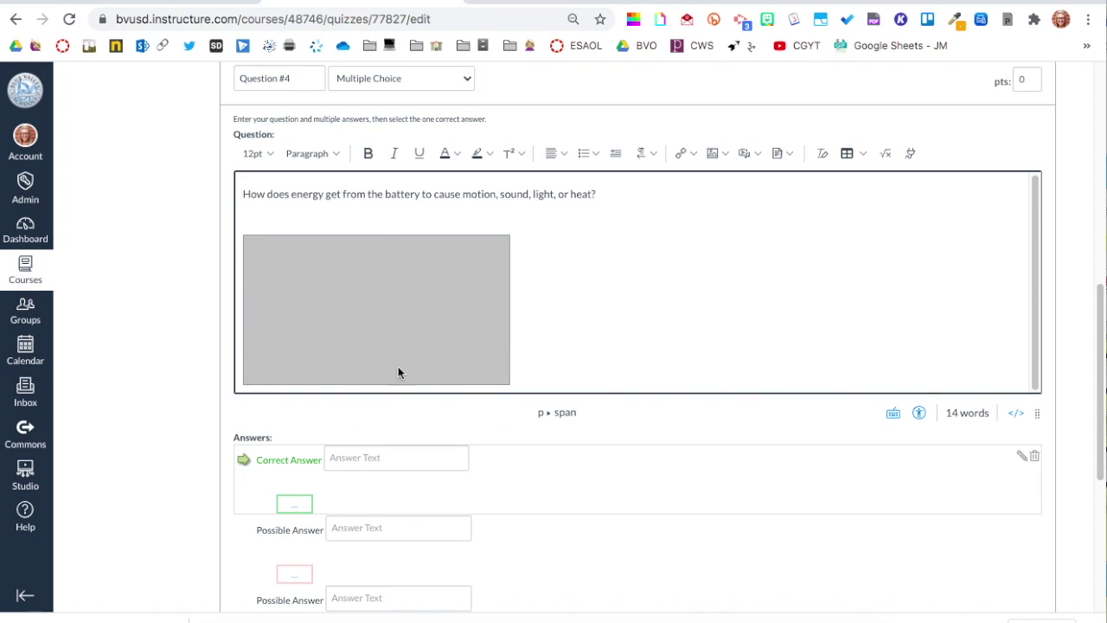
pyautogui.click(355, 80)
pyautogui.click(378, 195)
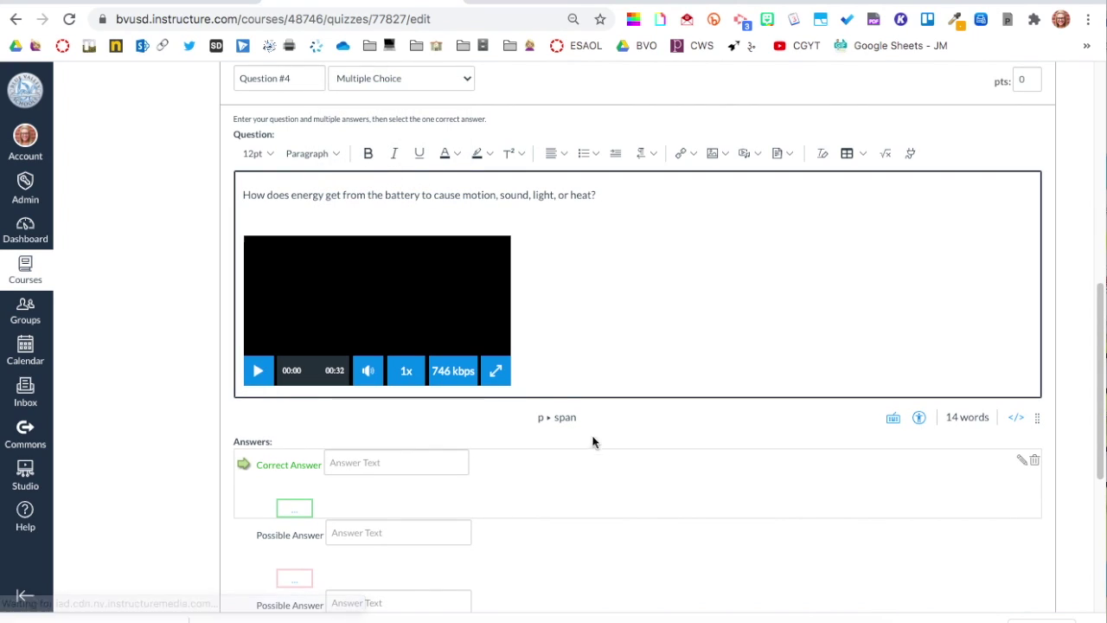
pyautogui.click(468, 81)
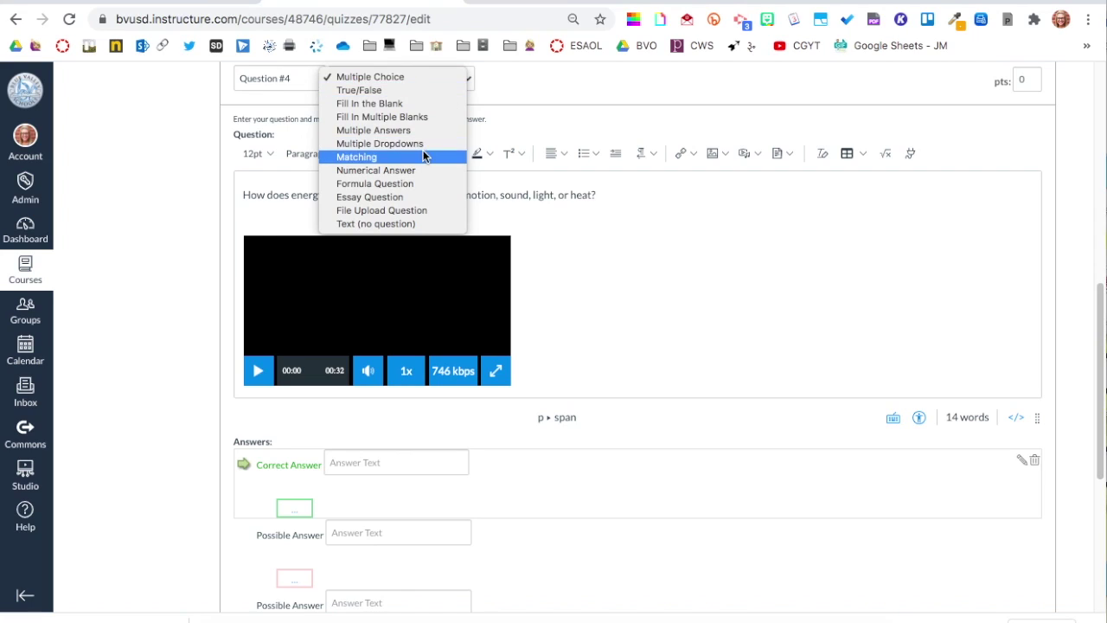
pyautogui.click(409, 197)
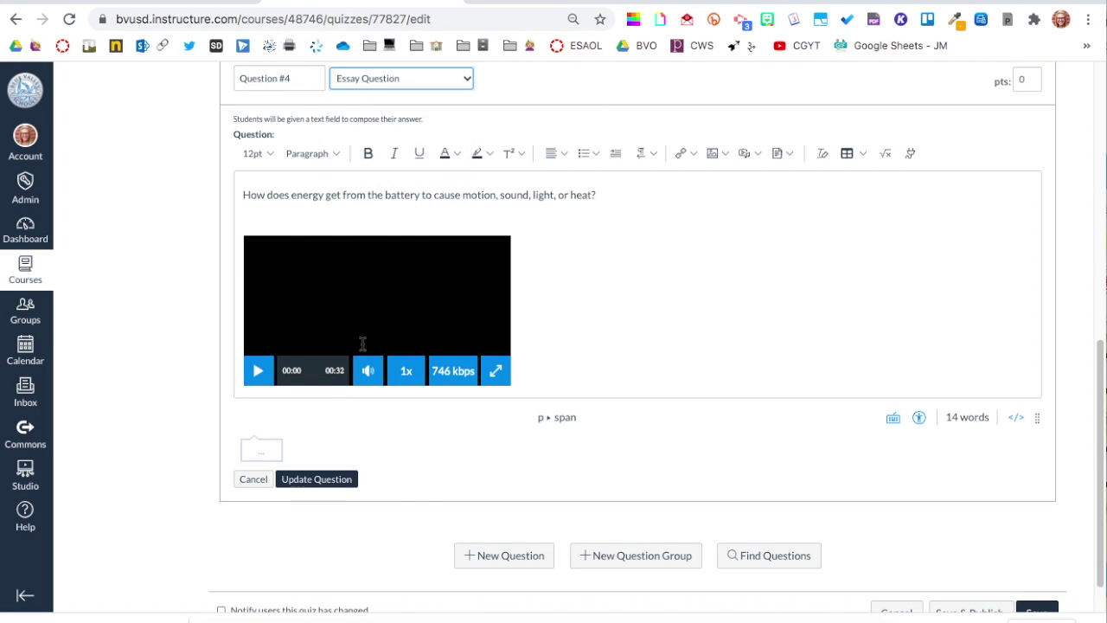
pyautogui.click(320, 481)
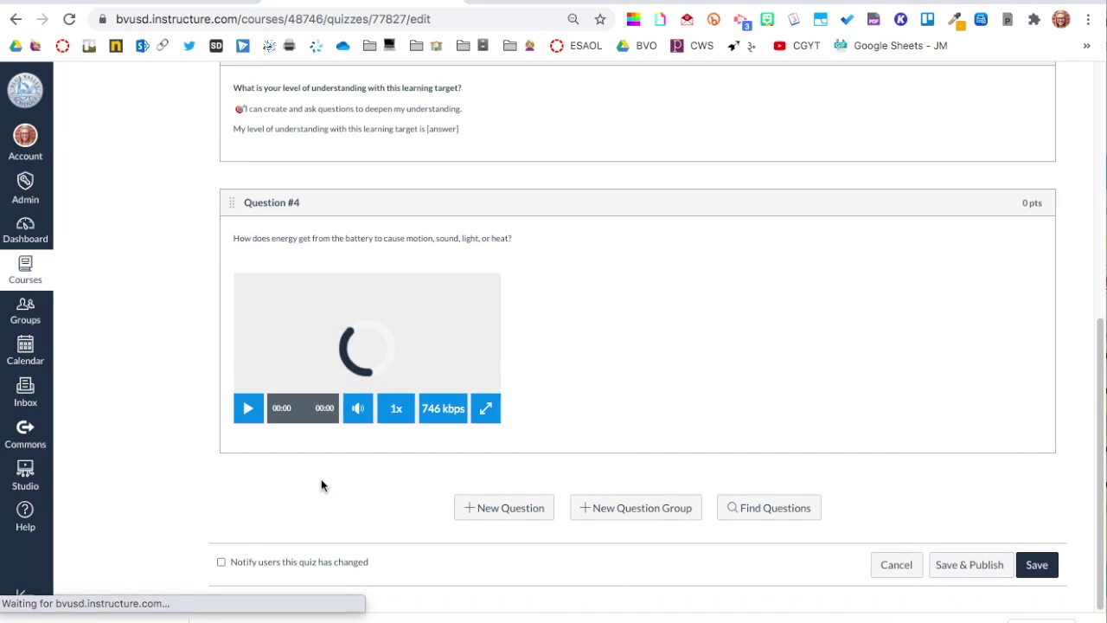
# - Copy the statement "Electric current is the flow of electric charge." from Question 5 of the finished exit ticket and return to the new quiz
pyautogui.click(191, 6)
pyautogui.scroll(-5, 575, 490)
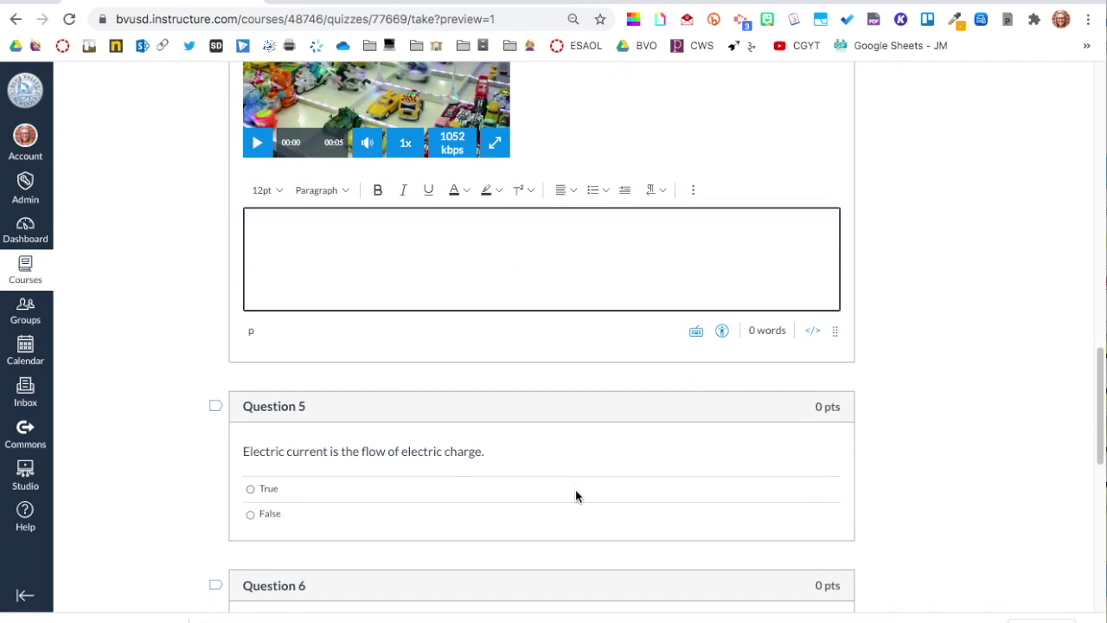
pyautogui.moveTo(482, 279); pyautogui.dragTo(243, 274)
pyautogui.hotkey('ctrl', 'c')
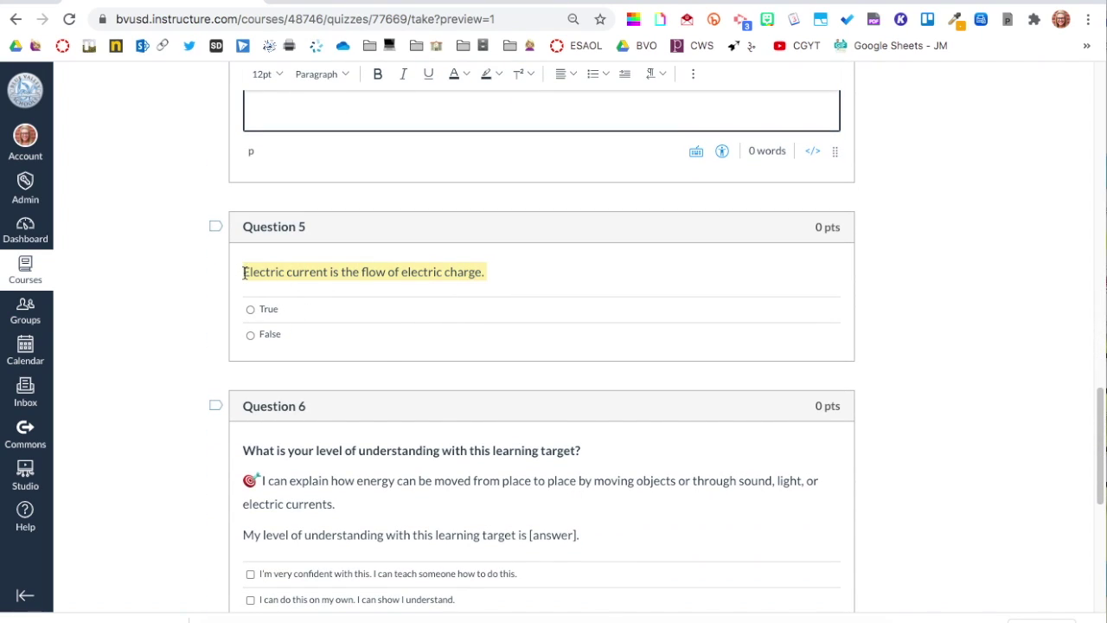
pyautogui.click(378, 9)
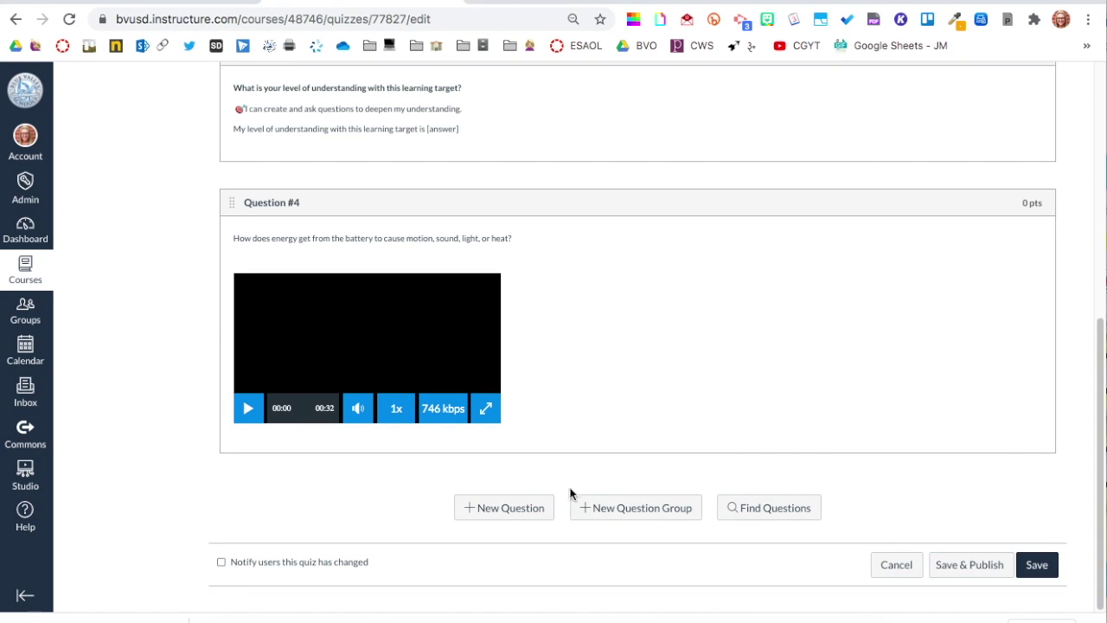
# - Add a new quiz question below Question #4, name it "Question #5" and set its points to 0
pyautogui.click(520, 514)
pyautogui.click(313, 324)
pyautogui.scroll(3, 313, 324)
pyautogui.scroll(-1, 313, 325)
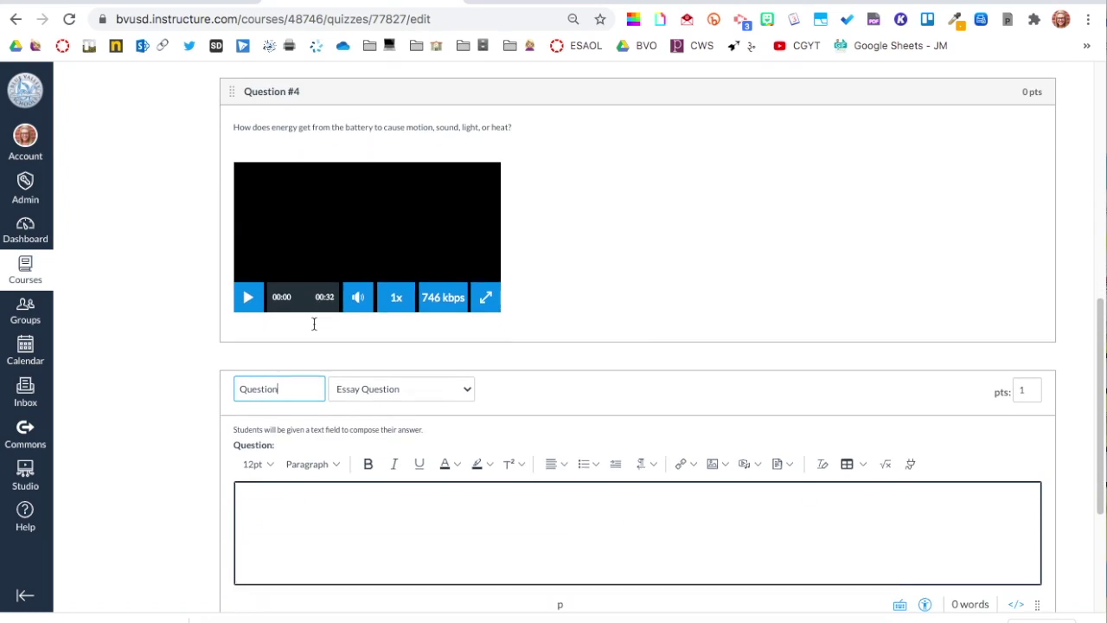
pyautogui.press('Down')
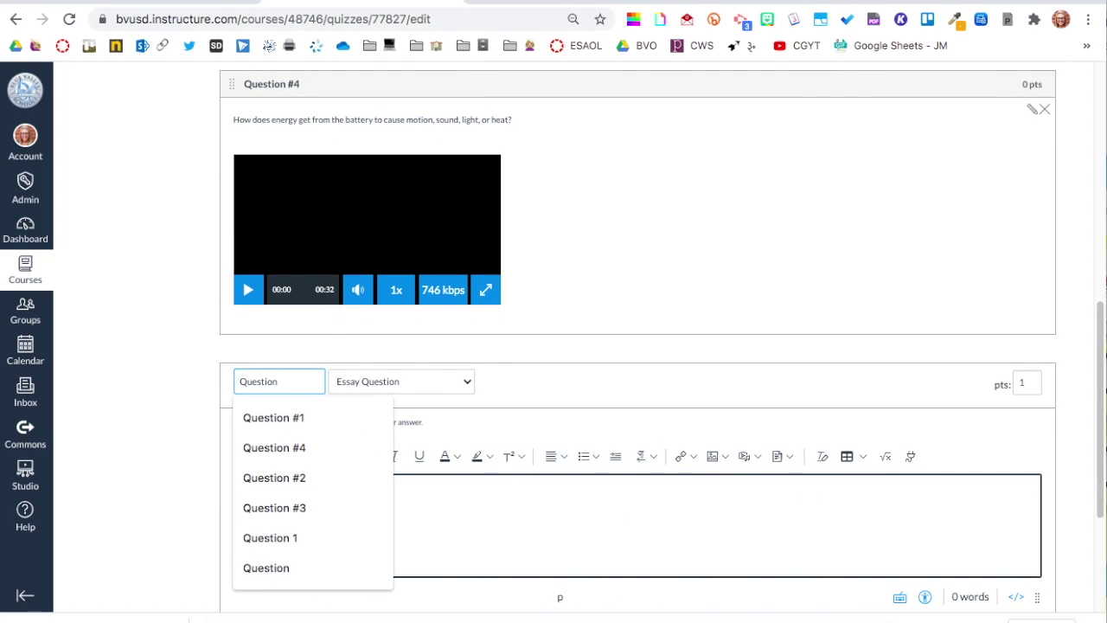
pyautogui.write('#5')
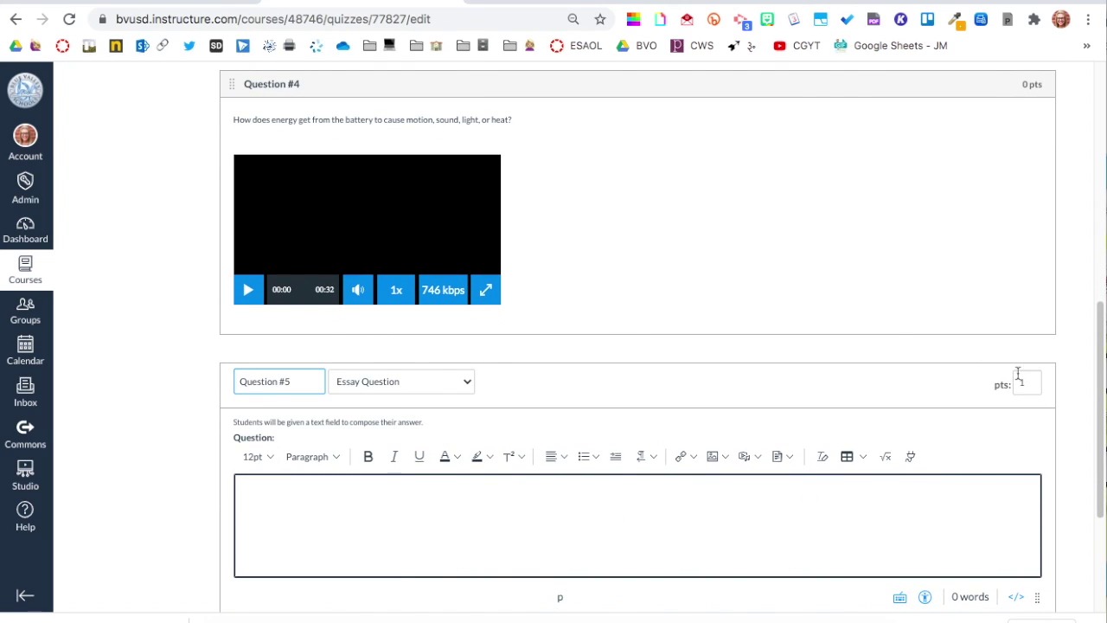
pyautogui.rightClick(1024, 381)
pyautogui.click(1021, 381)
pyautogui.moveTo(1034, 386); pyautogui.dragTo(1003, 382)
pyautogui.write('0')
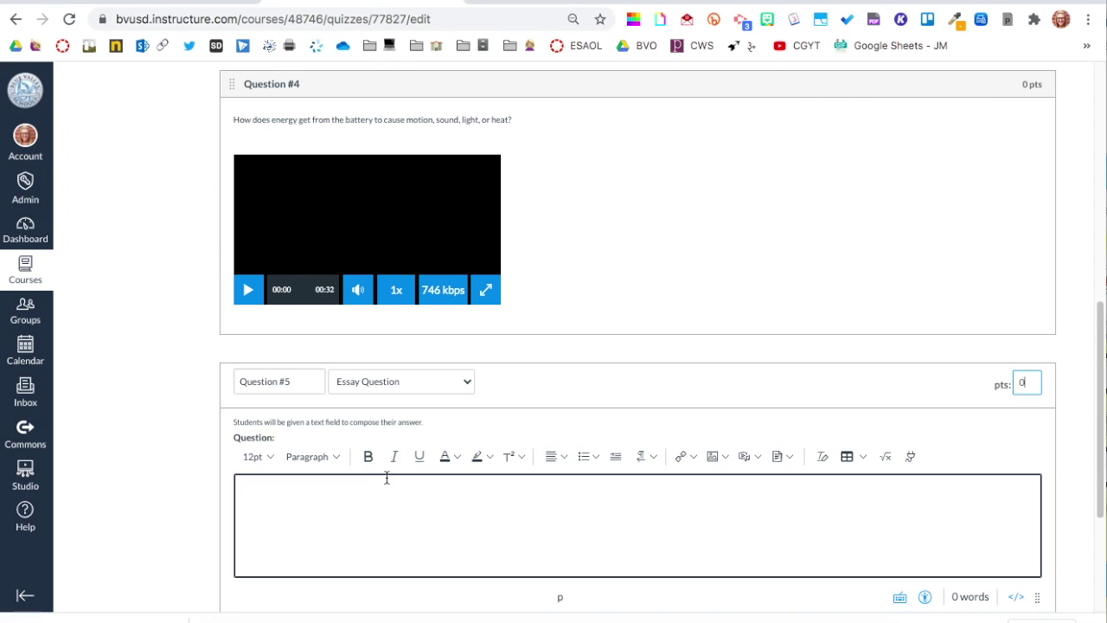
# - Make Question #5 a True/False question and paste the copied electric current statement as its text
pyautogui.click(405, 383)
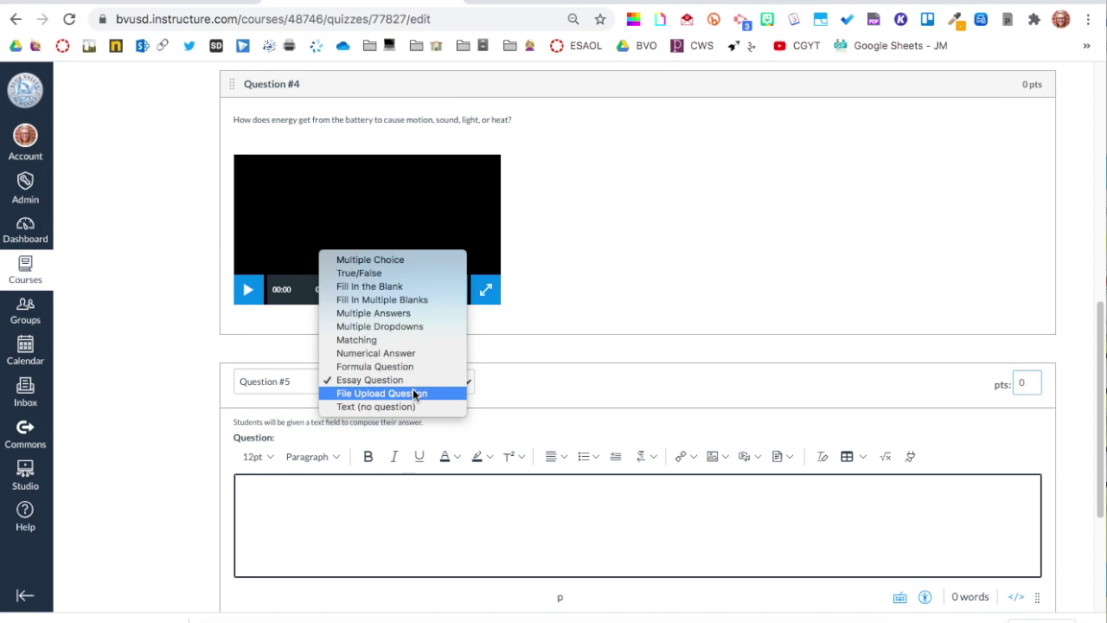
pyautogui.click(411, 273)
pyautogui.click(349, 500)
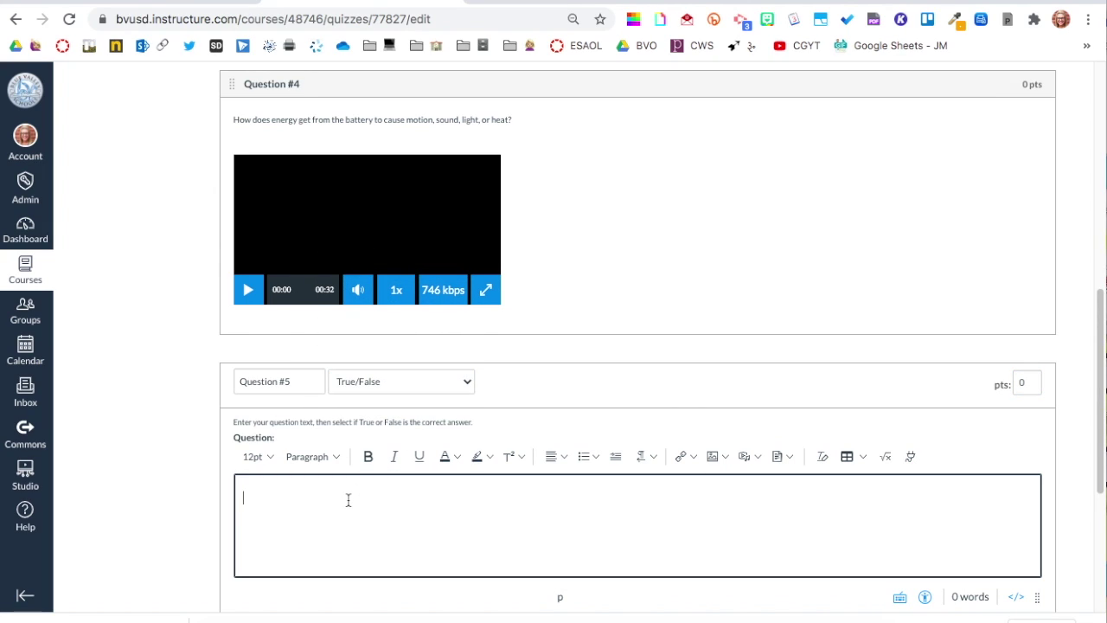
pyautogui.hotkey('ctrl', 'v')
pyautogui.scroll(-2, 346, 500)
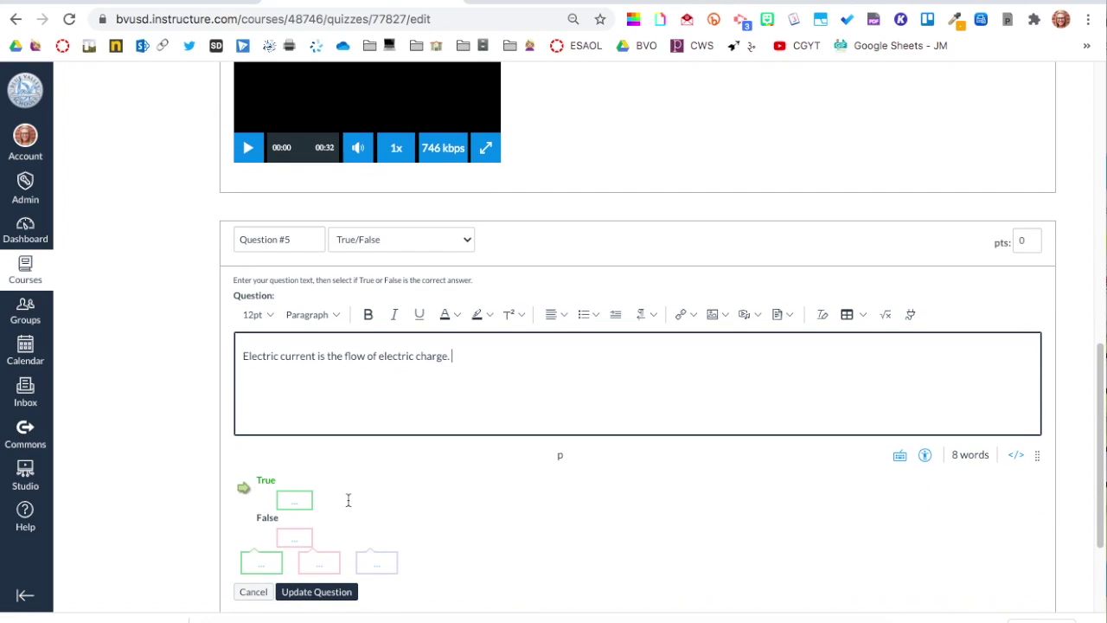
# - View the comment field for the True answer, close it empty, and save Question #5 with True as the correct answer
pyautogui.click(301, 501)
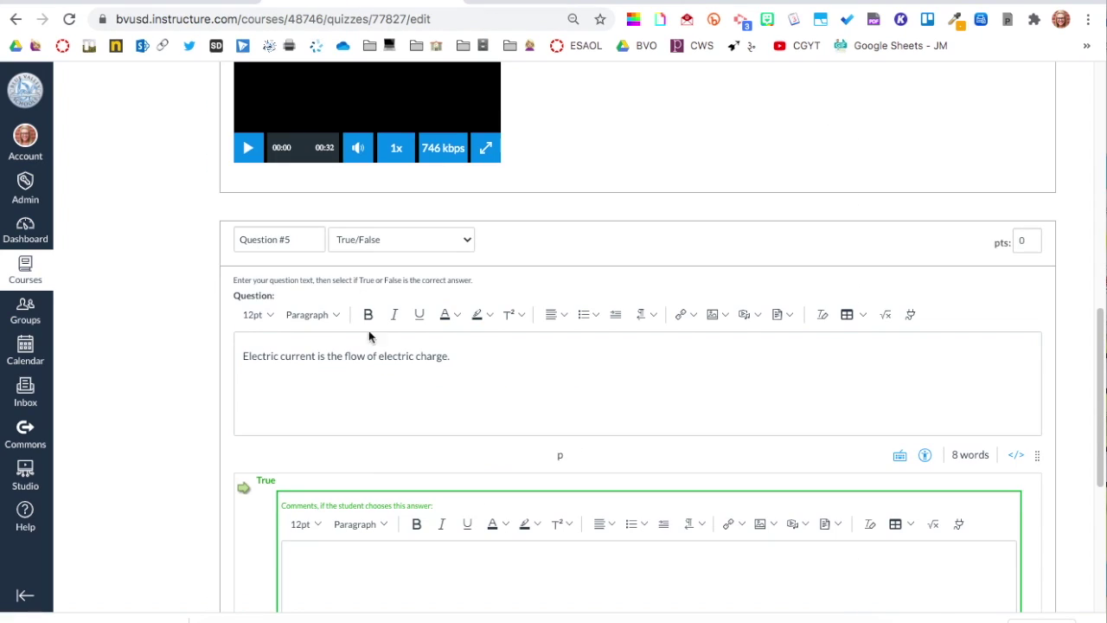
pyautogui.scroll(-1, 372, 349)
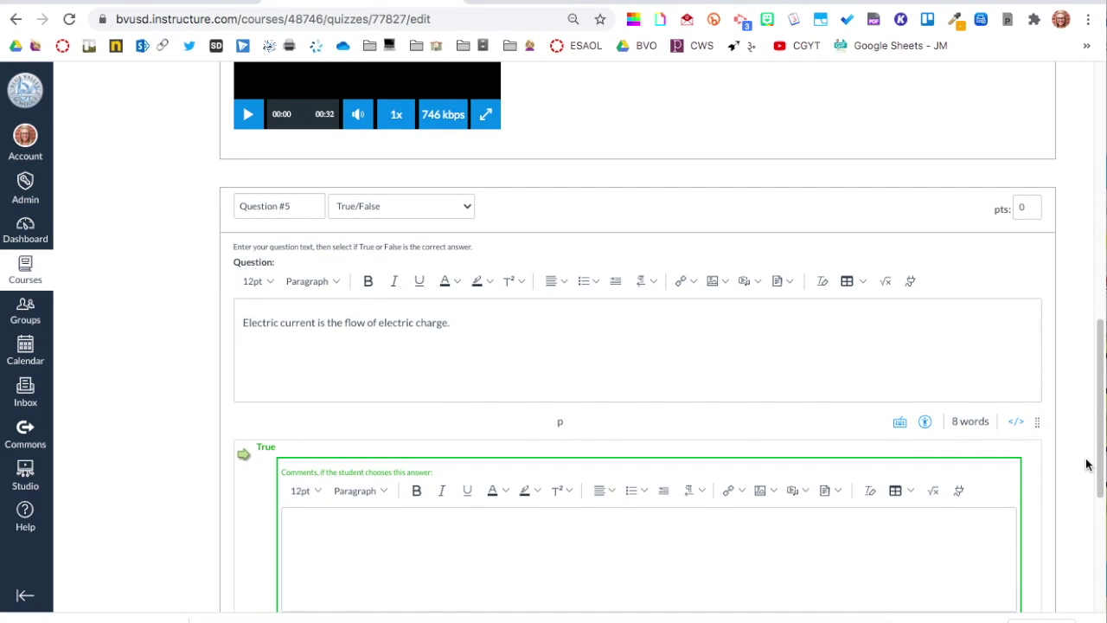
pyautogui.scroll(-2, 1088, 464)
pyautogui.click(992, 467)
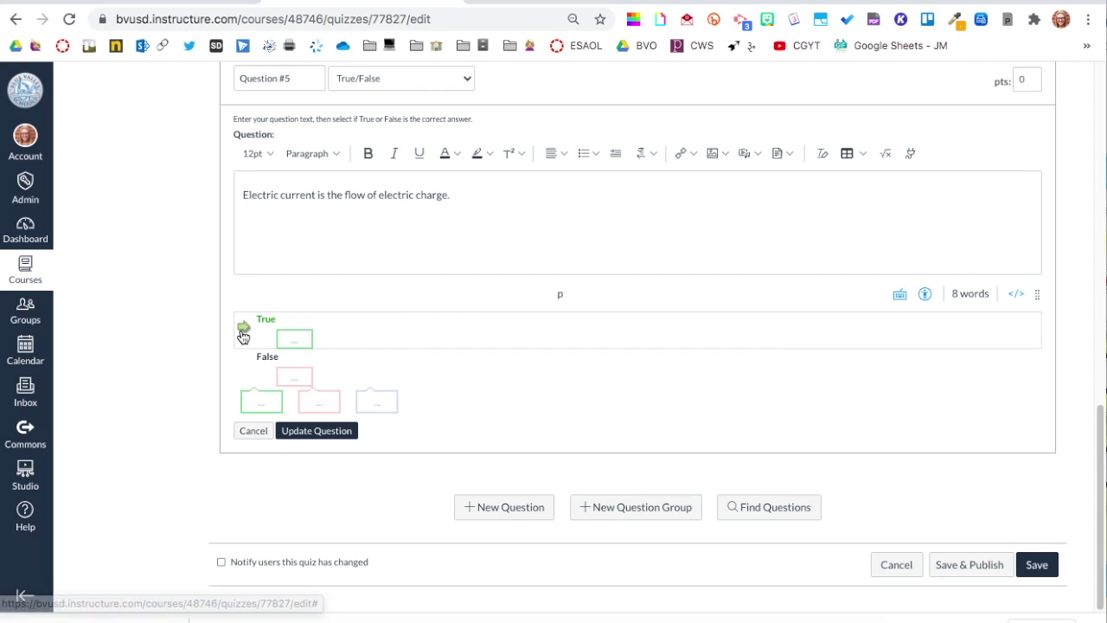
pyautogui.click(325, 437)
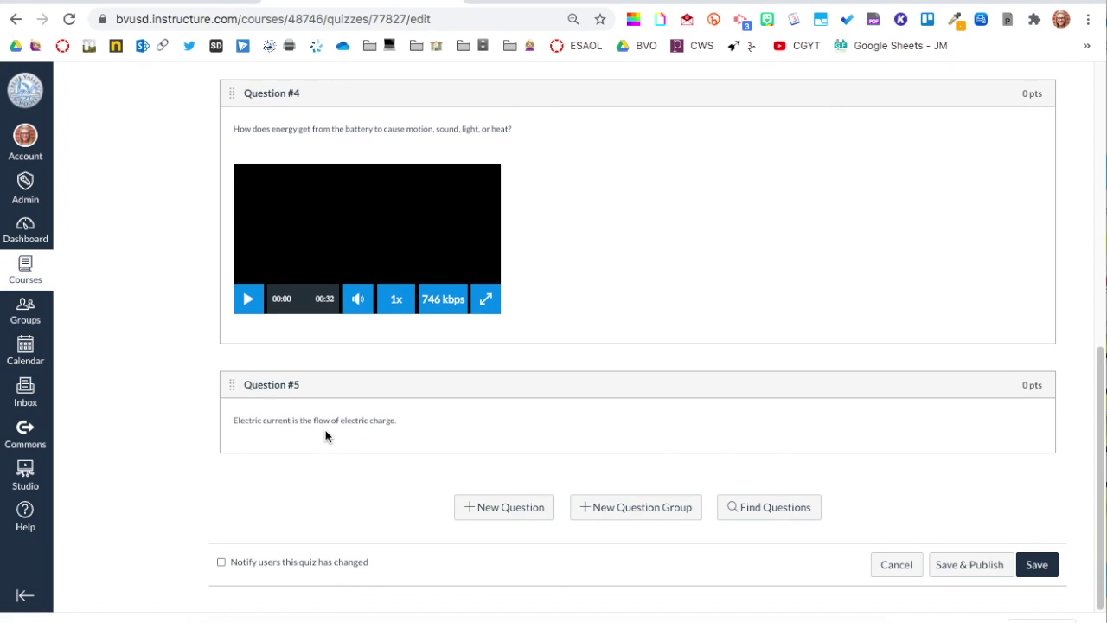
# - Examine the wording and answer formats of Questions 6 and 7 in the finished exit ticket
pyautogui.click(217, 2)
pyautogui.scroll(-2, 293, 225)
pyautogui.scroll(-1, 294, 225)
pyautogui.scroll(1, 293, 226)
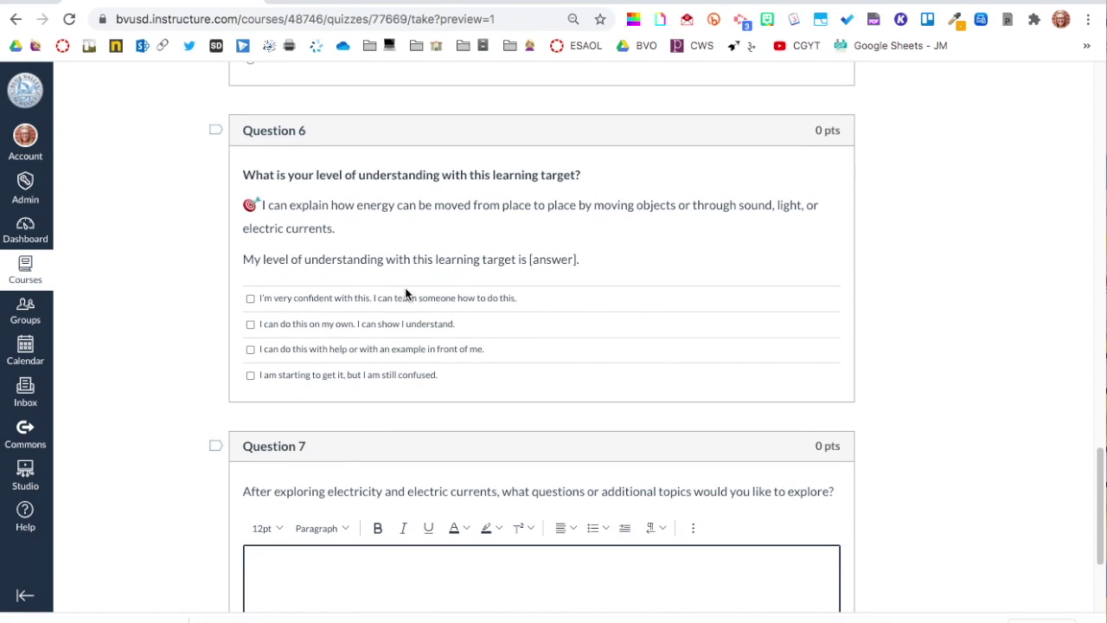
pyautogui.scroll(-2, 405, 290)
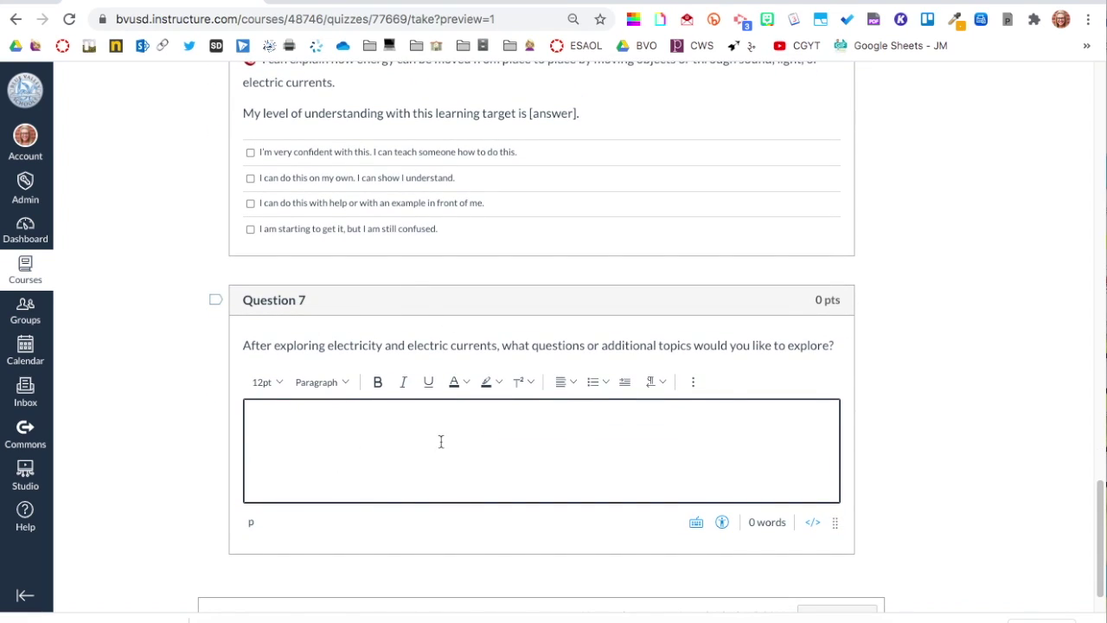
pyautogui.scroll(2, 367, 410)
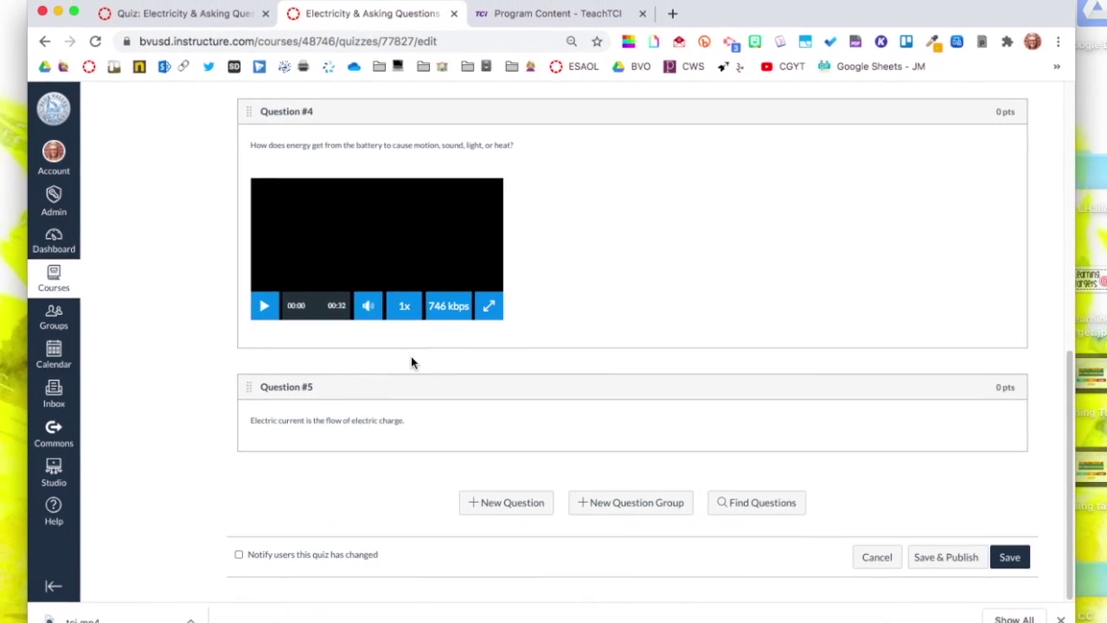
# - Review the questions built in the new Electricity & Asking Questions Exit Ticket - 2 quiz
pyautogui.scroll(8, 662, 356)
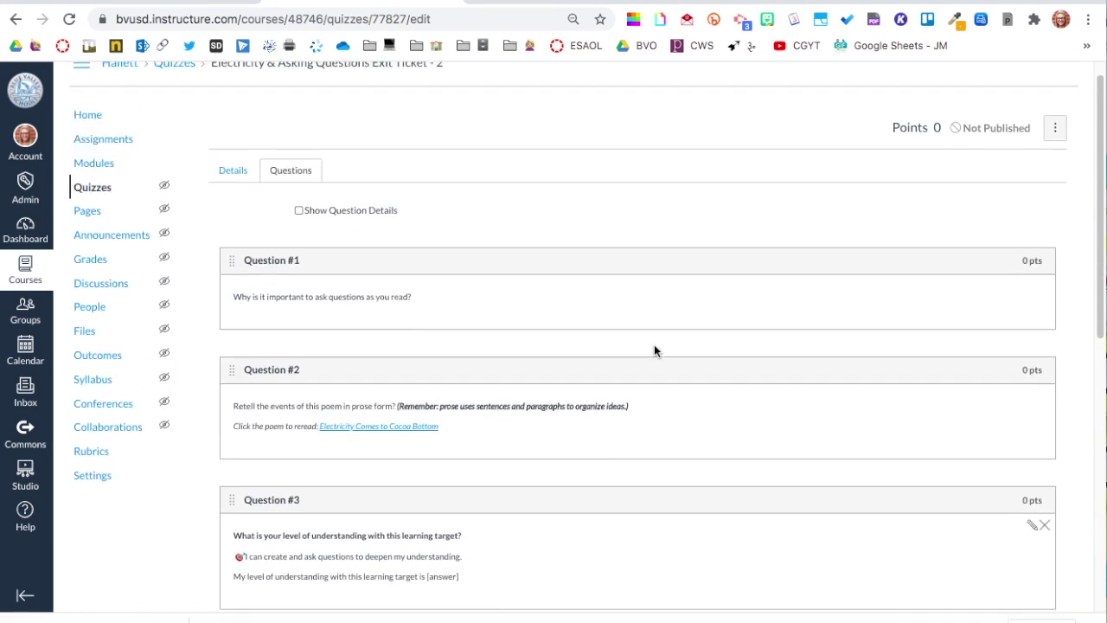
pyautogui.scroll(-4, 654, 346)
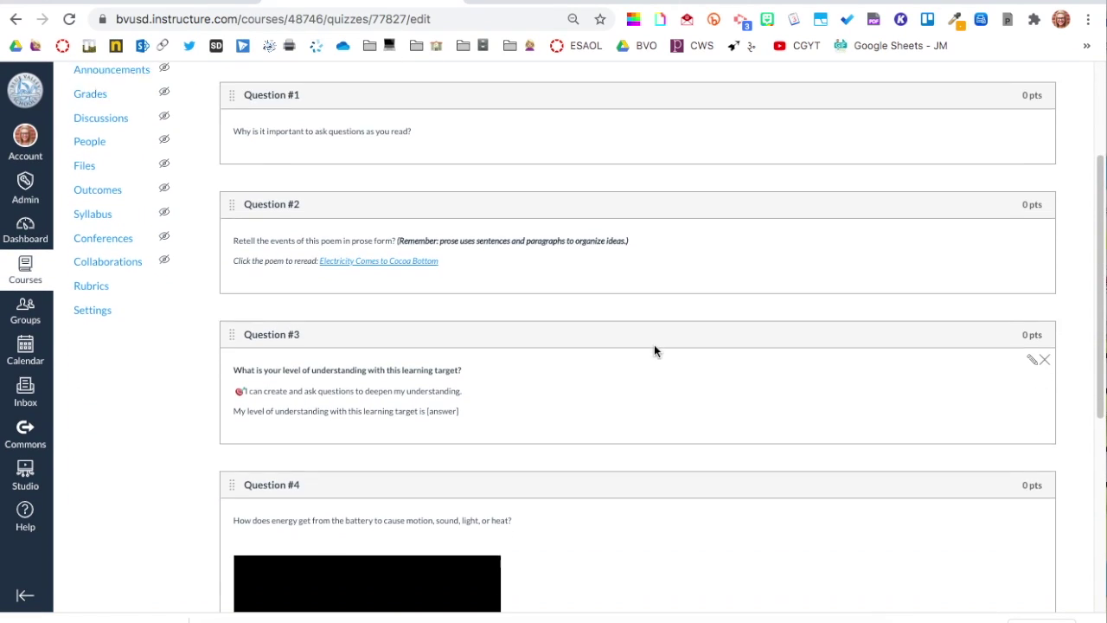
pyautogui.scroll(-1, 654, 350)
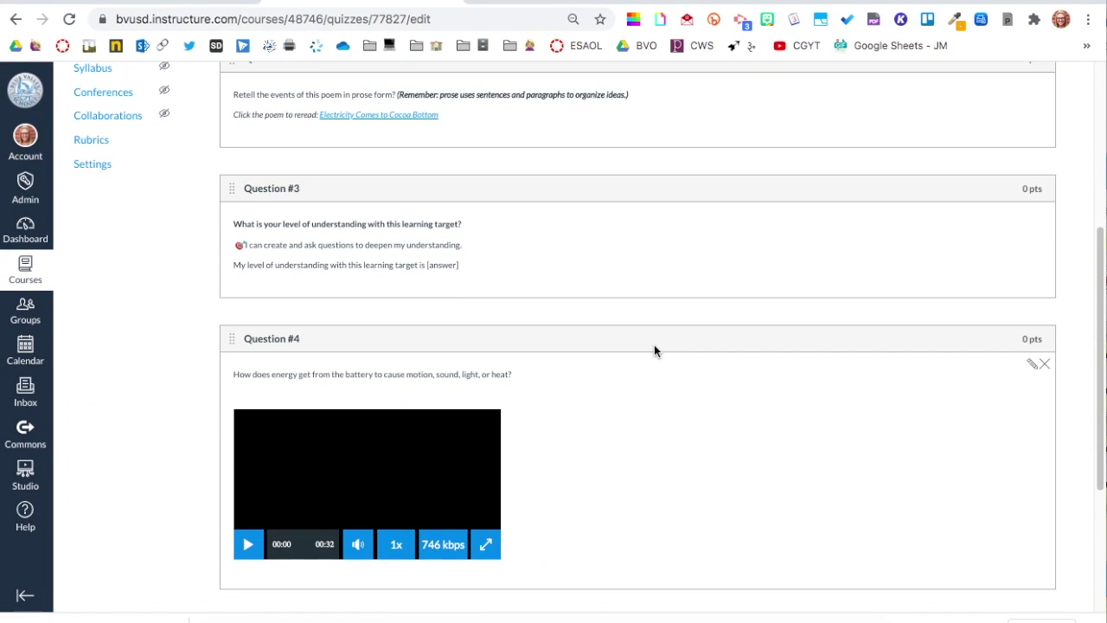
pyautogui.scroll(2, 654, 350)
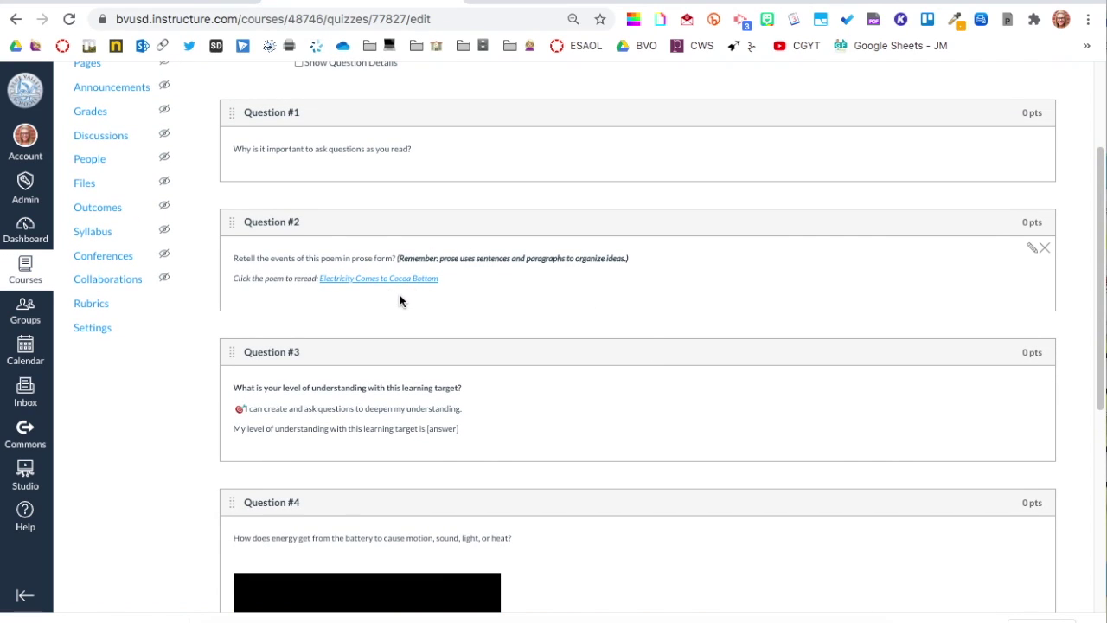
pyautogui.scroll(-2, 400, 301)
pyautogui.scroll(2, 400, 300)
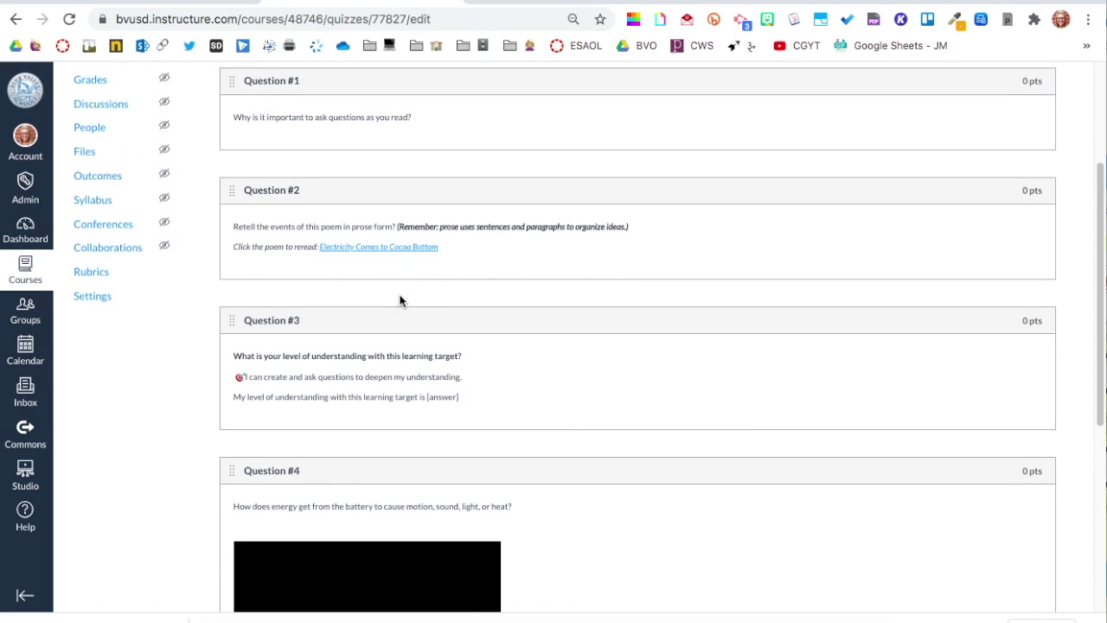
pyautogui.scroll(1, 400, 301)
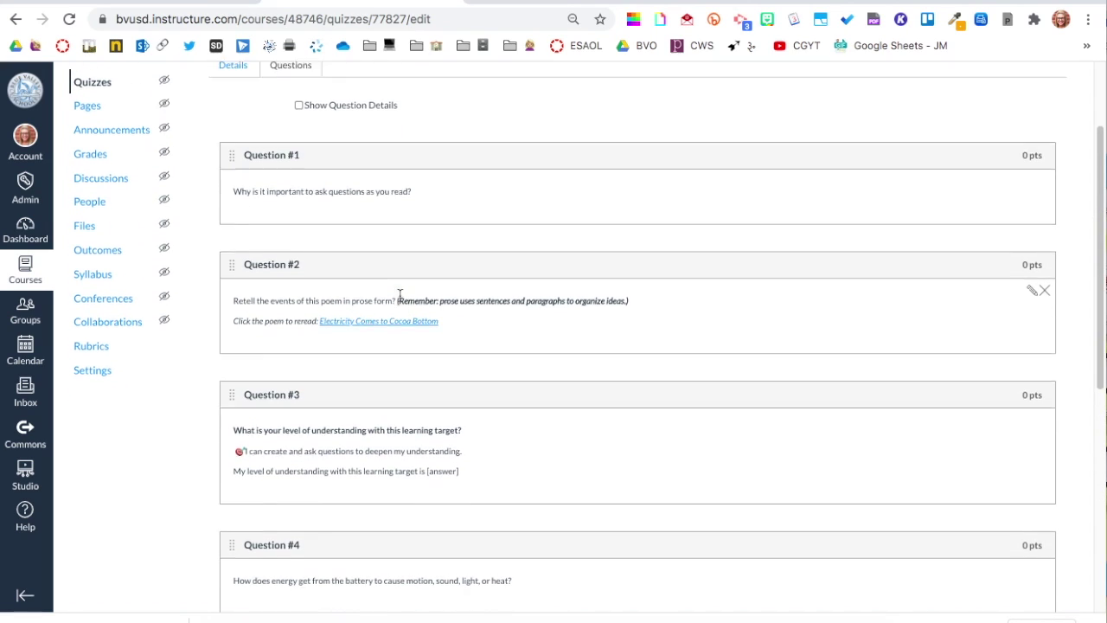
pyautogui.scroll(2, 399, 296)
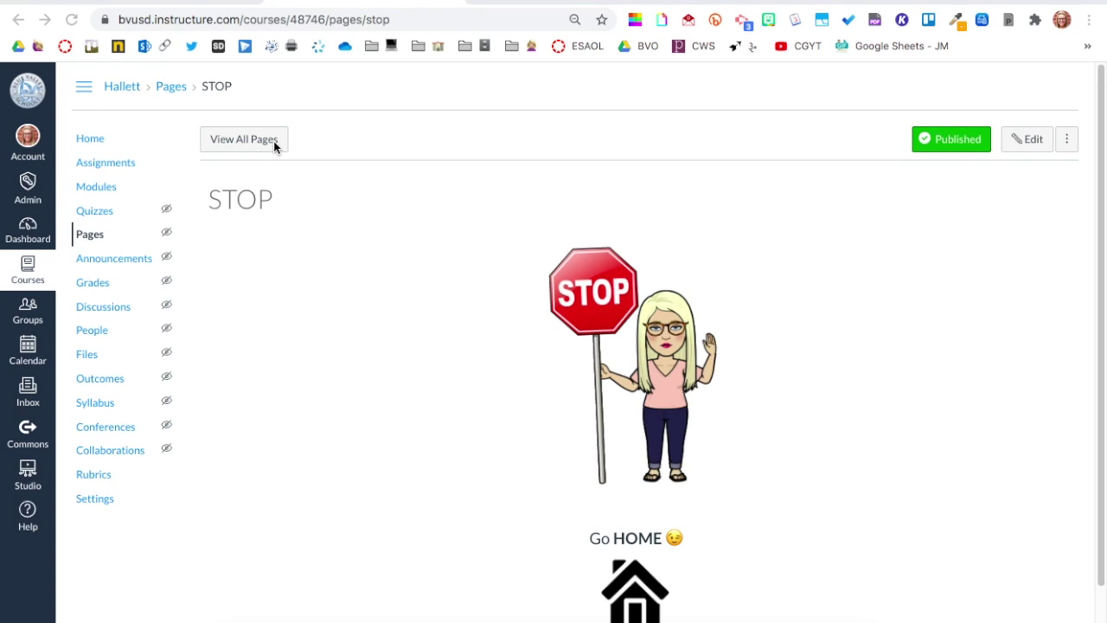
# - Compare the STOP items closing both Electricity modules and open the STOP page from the published module
pyautogui.click(219, 7)
pyautogui.scroll(-5, 376, 304)
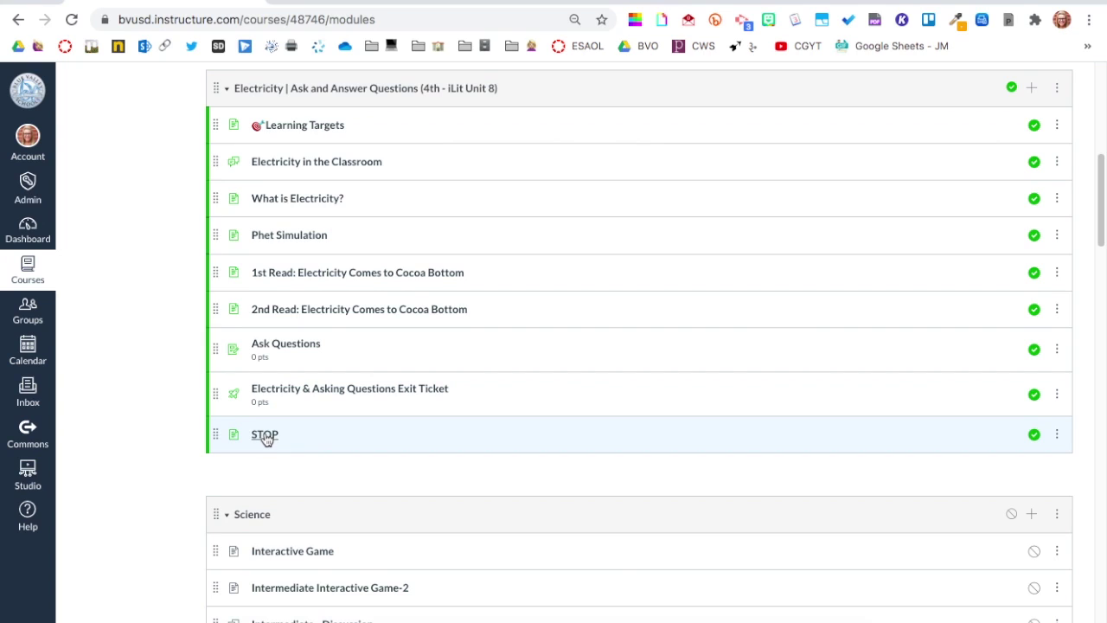
pyautogui.scroll(3, 264, 436)
pyautogui.scroll(2, 265, 432)
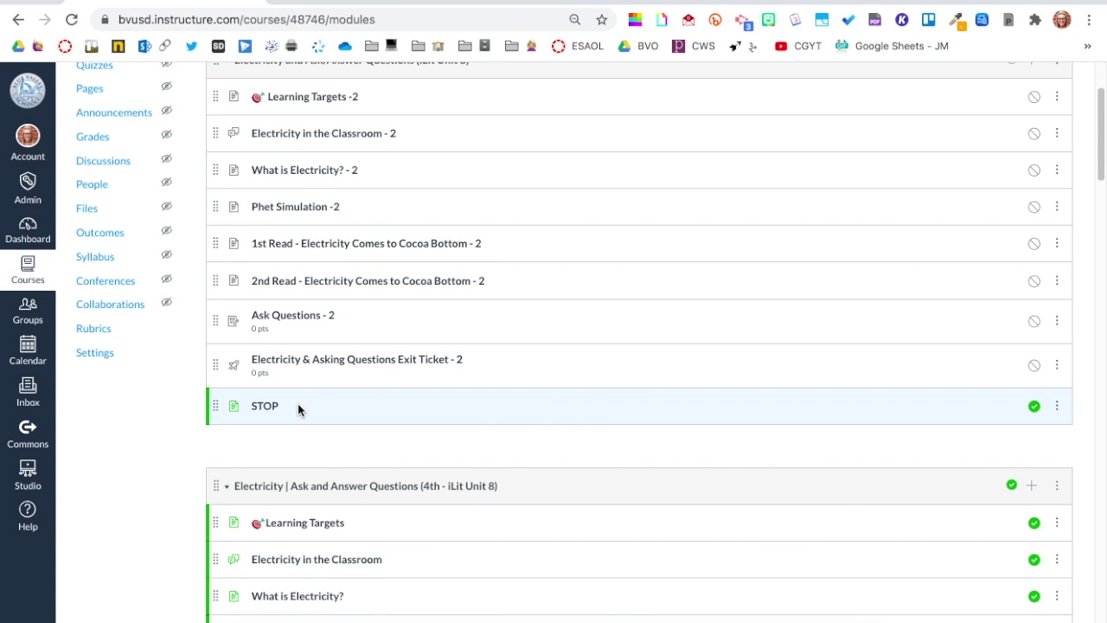
pyautogui.scroll(-2, 298, 406)
pyautogui.scroll(-7, 299, 411)
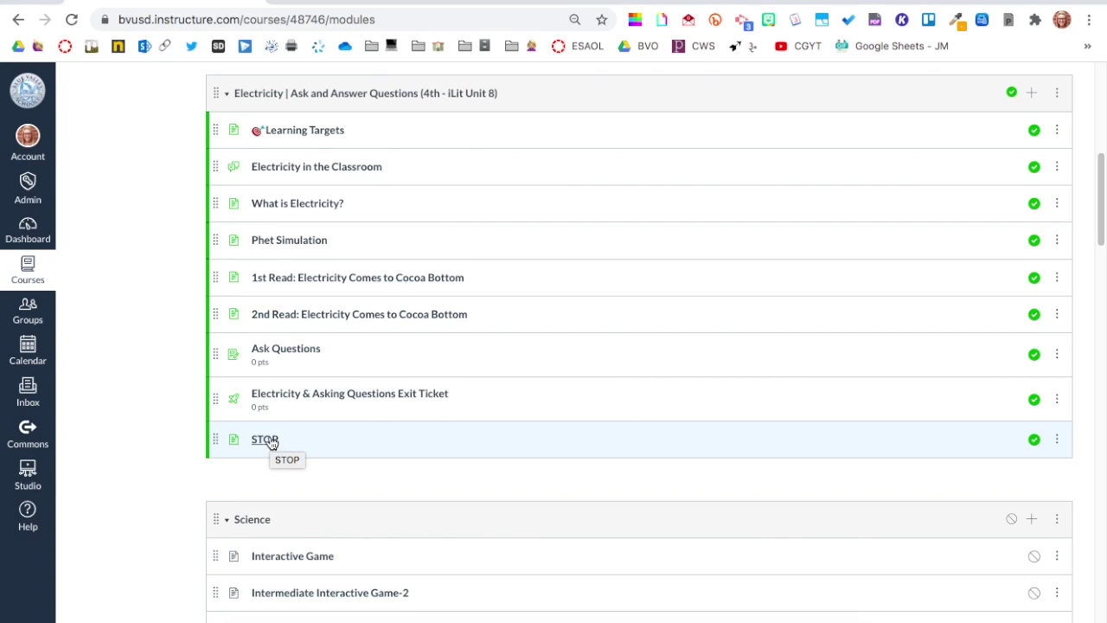
pyautogui.click(271, 444)
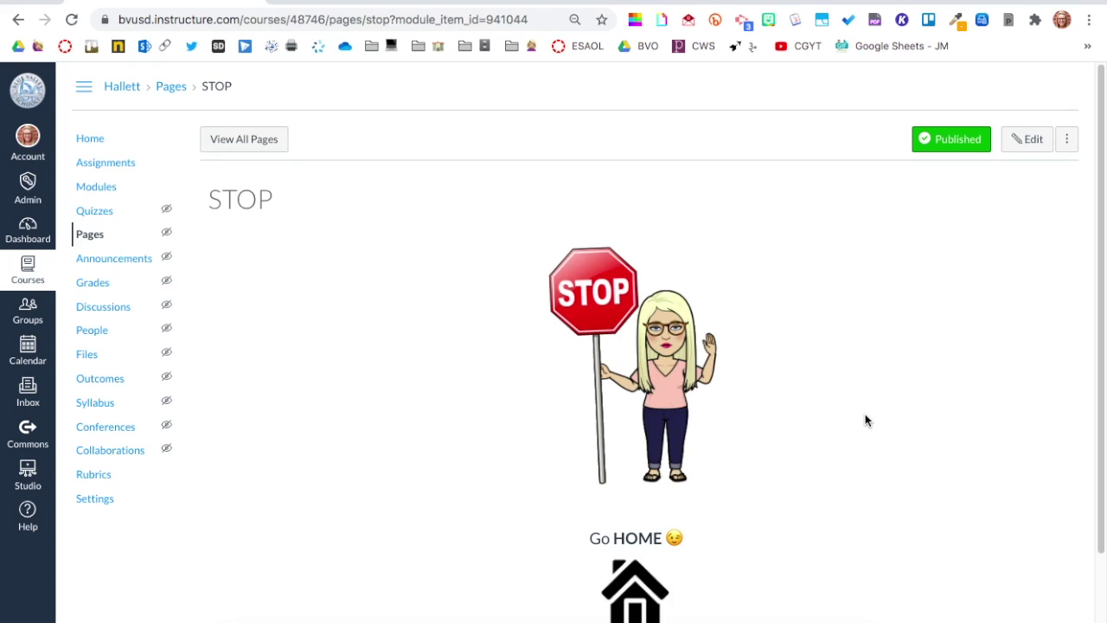
# - Check which page follows STOP in the course, return to the STOP page and follow its home picture link to the class page
pyautogui.scroll(-2, 865, 415)
pyautogui.click(1046, 615)
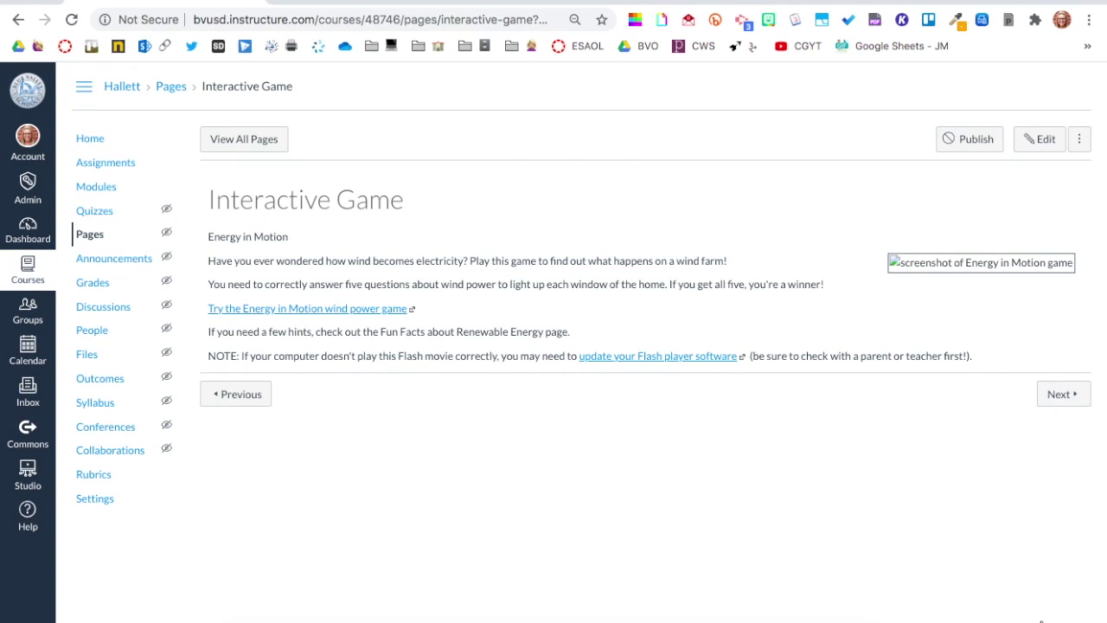
pyautogui.hotkey('alt', 'Left')
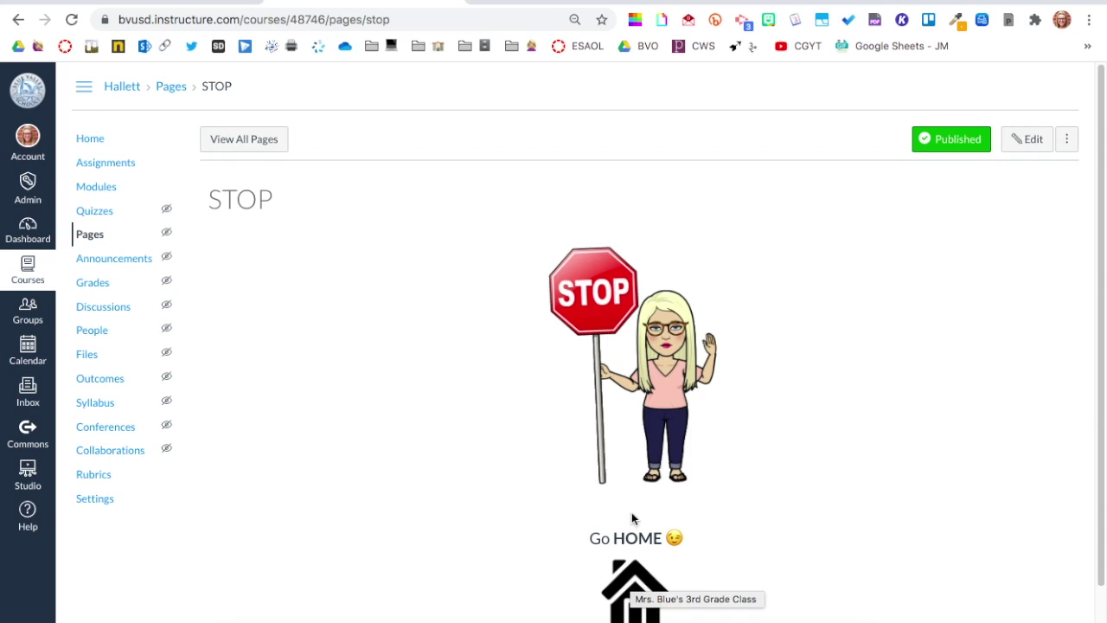
pyautogui.click(631, 606)
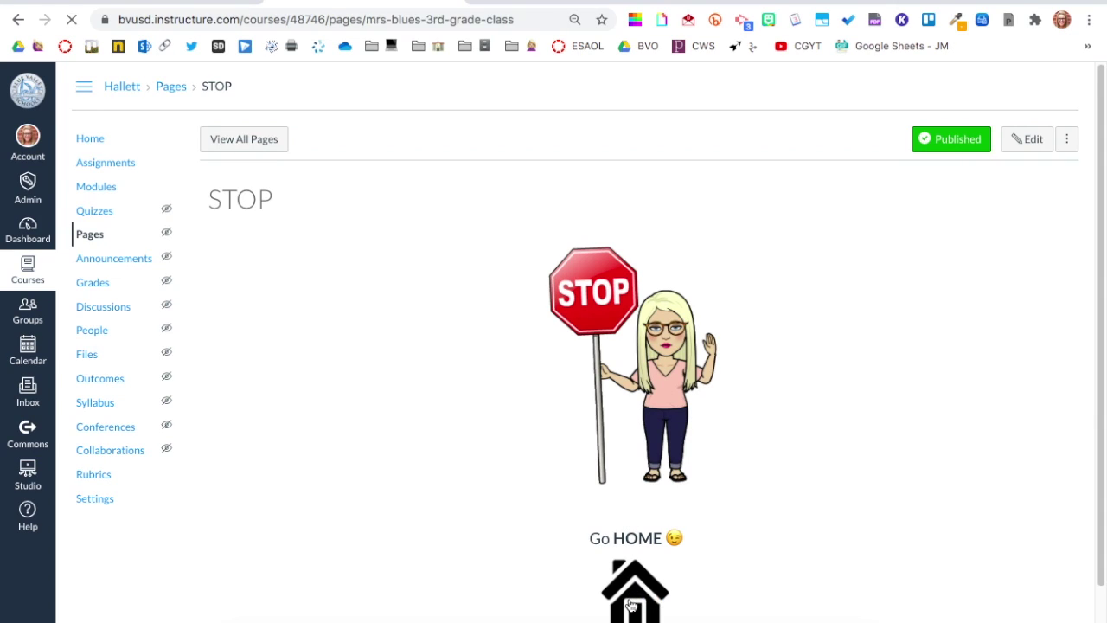